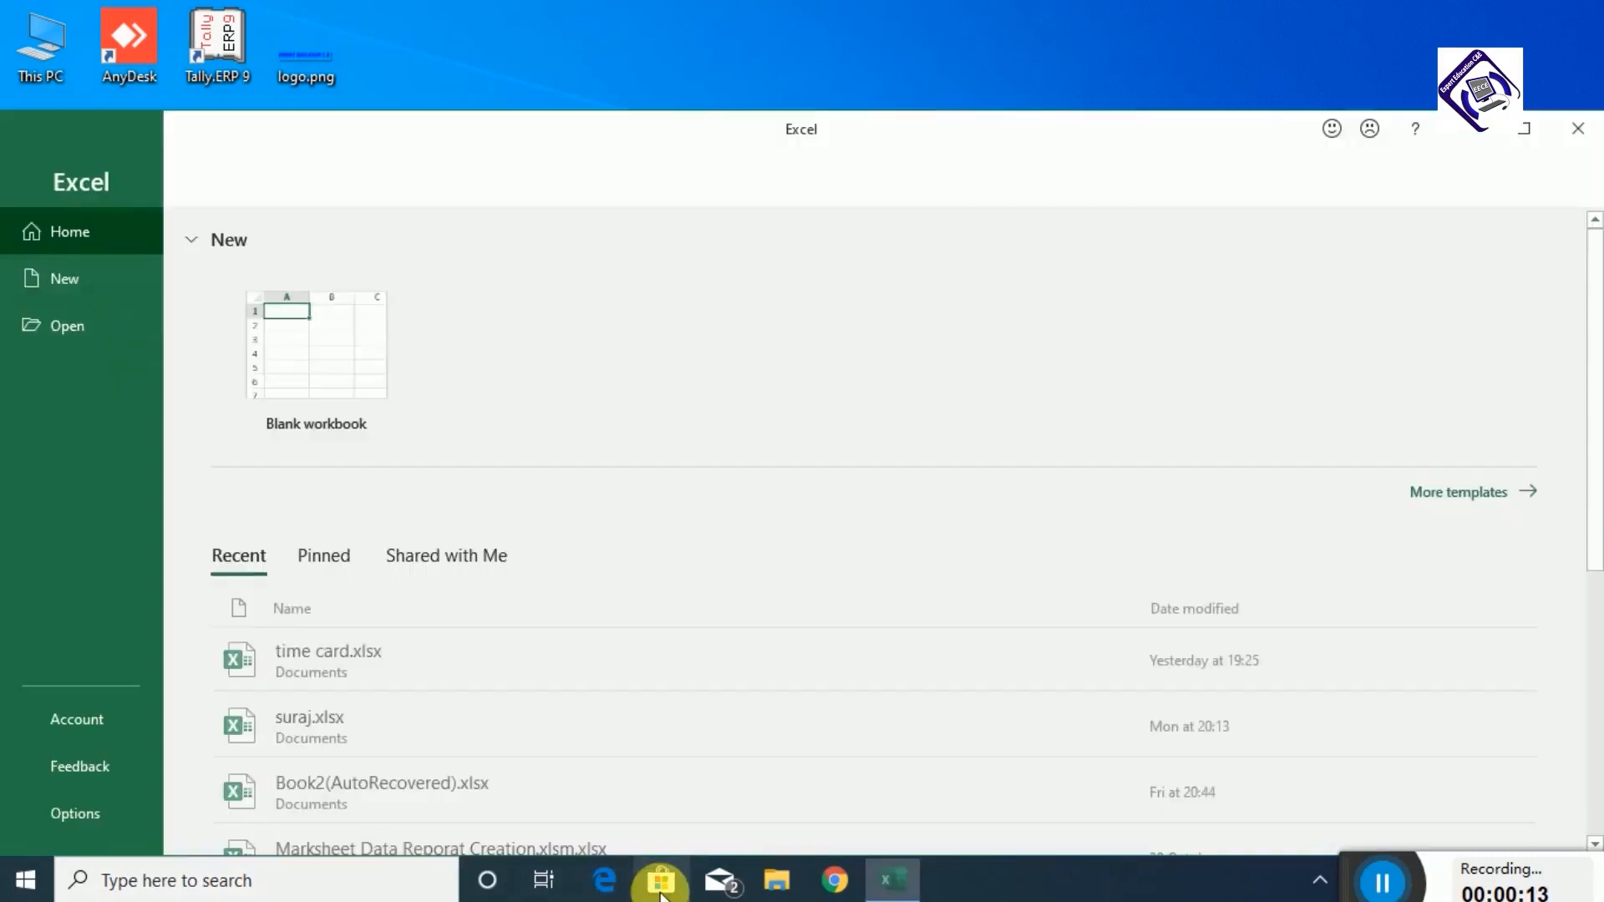
# - Maximize the spreadsheet window and open the recent workbook time card.xlsx, showing the time card from its heading
pyautogui.click(1524, 128)
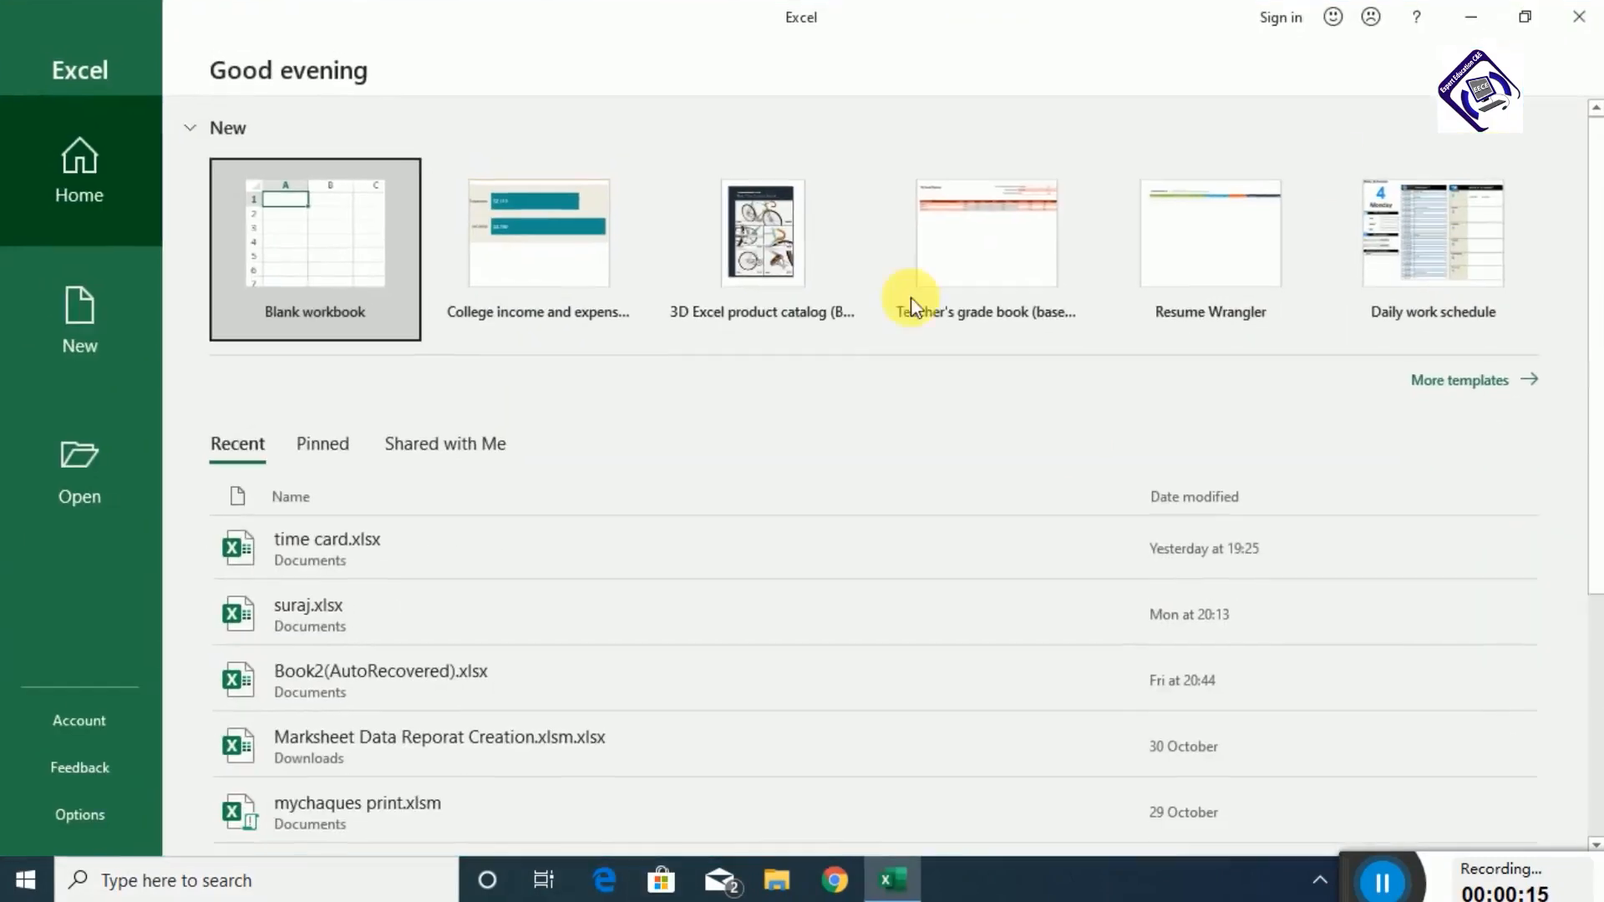
pyautogui.click(393, 558)
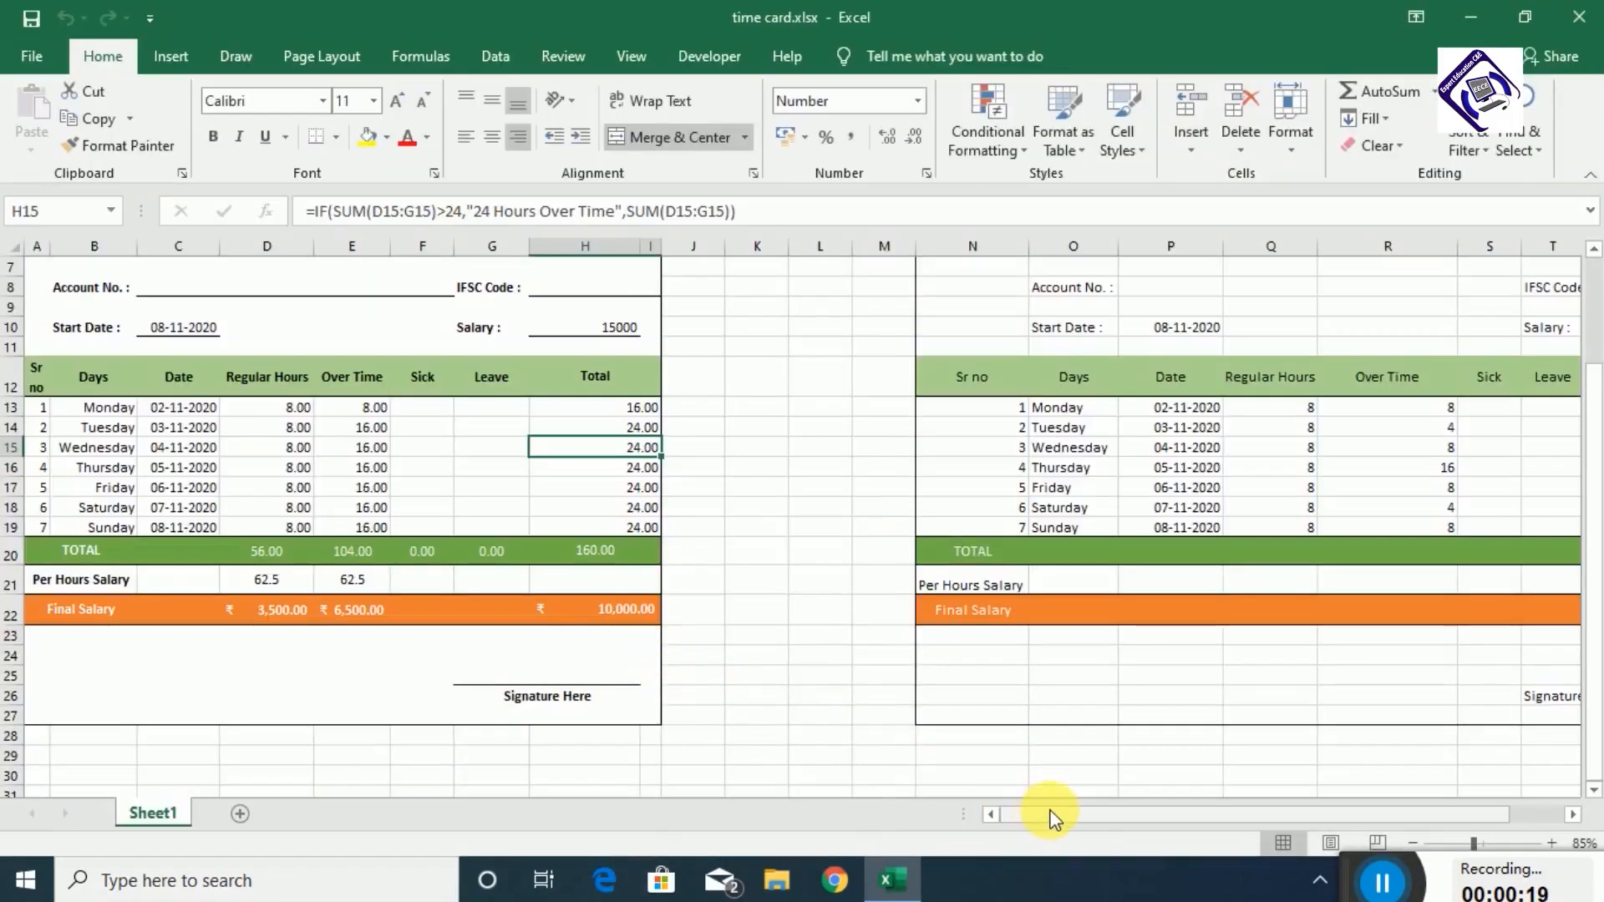
pyautogui.scroll(1, 592, 567)
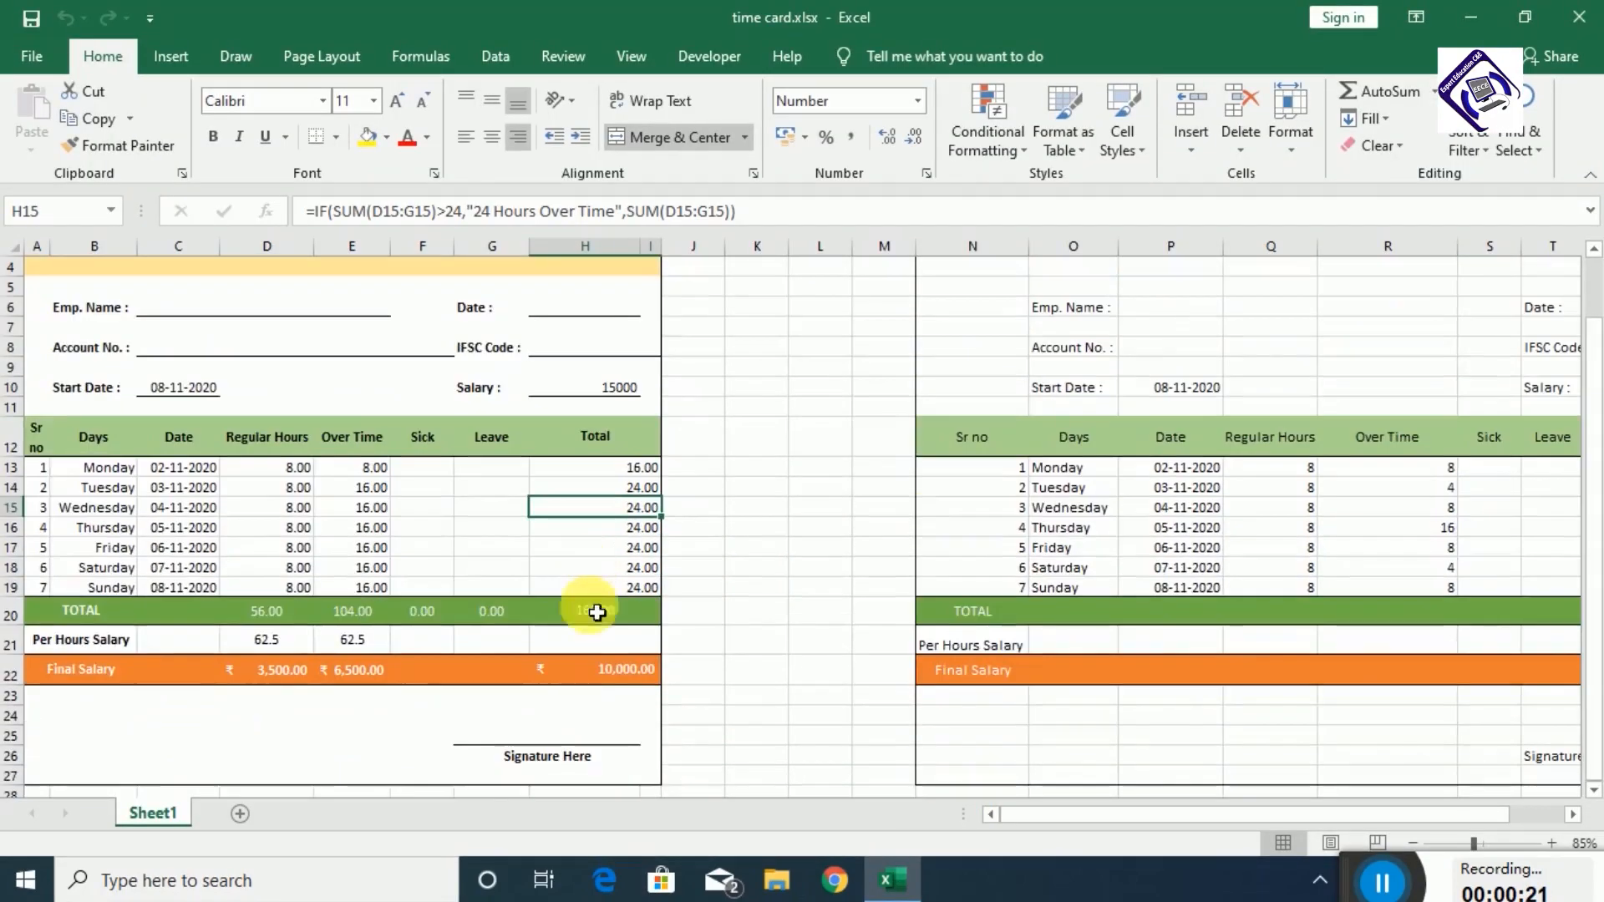
pyautogui.scroll(1, 747, 568)
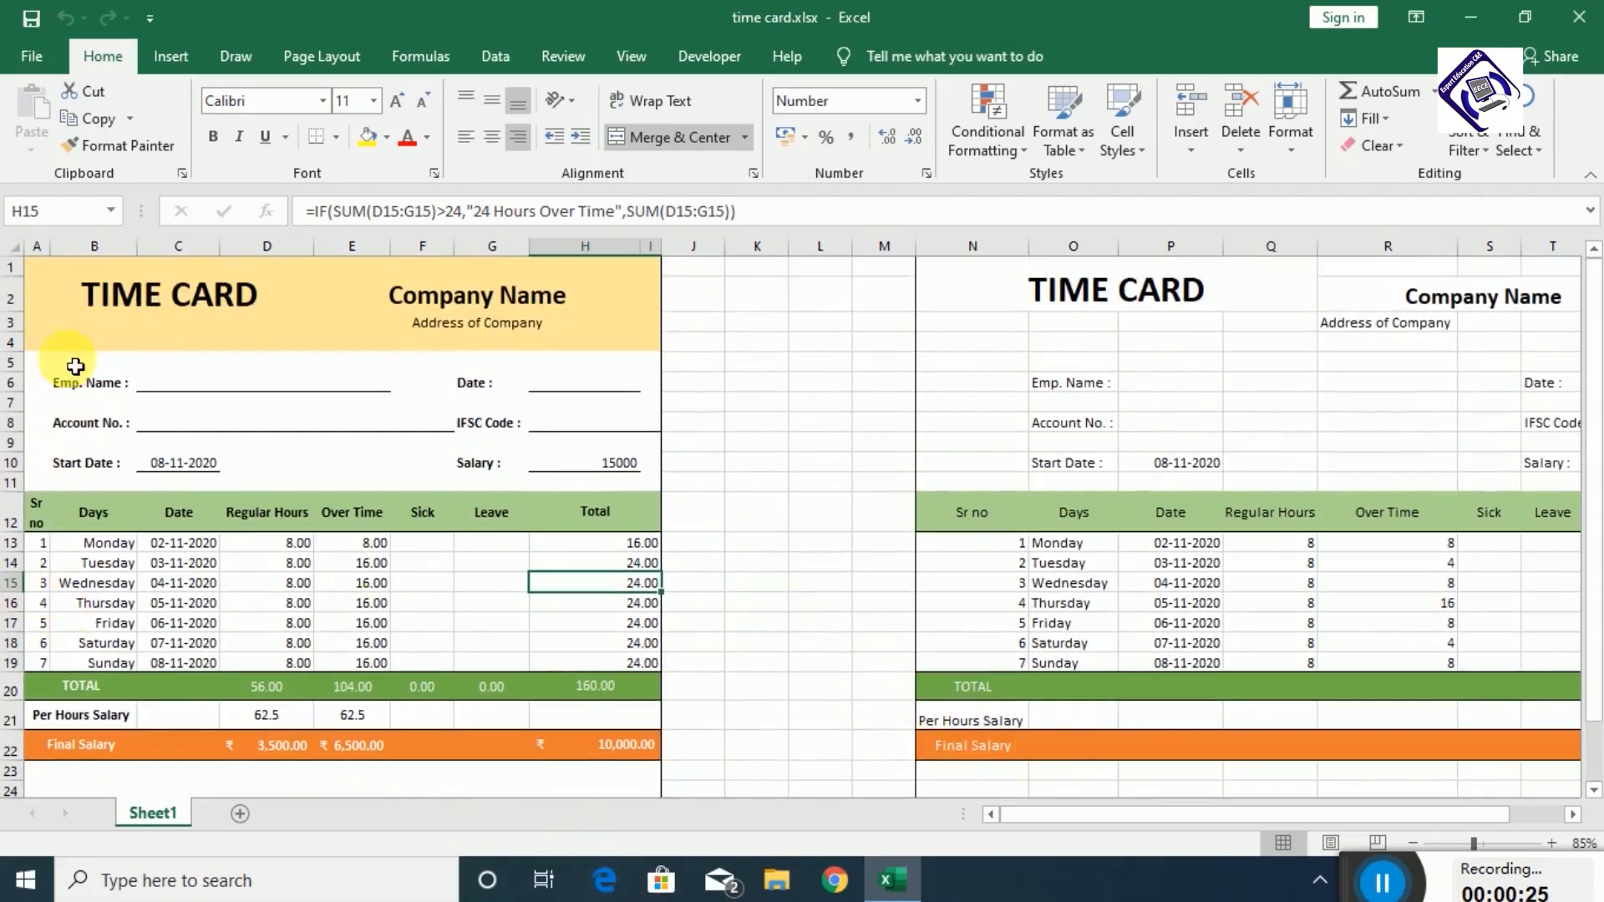
# - Delete the contents of the second time card starting at N1 and reset its cells to the Normal style
pyautogui.moveTo(974, 279); pyautogui.dragTo(1516, 756)
pyautogui.press('Delete')
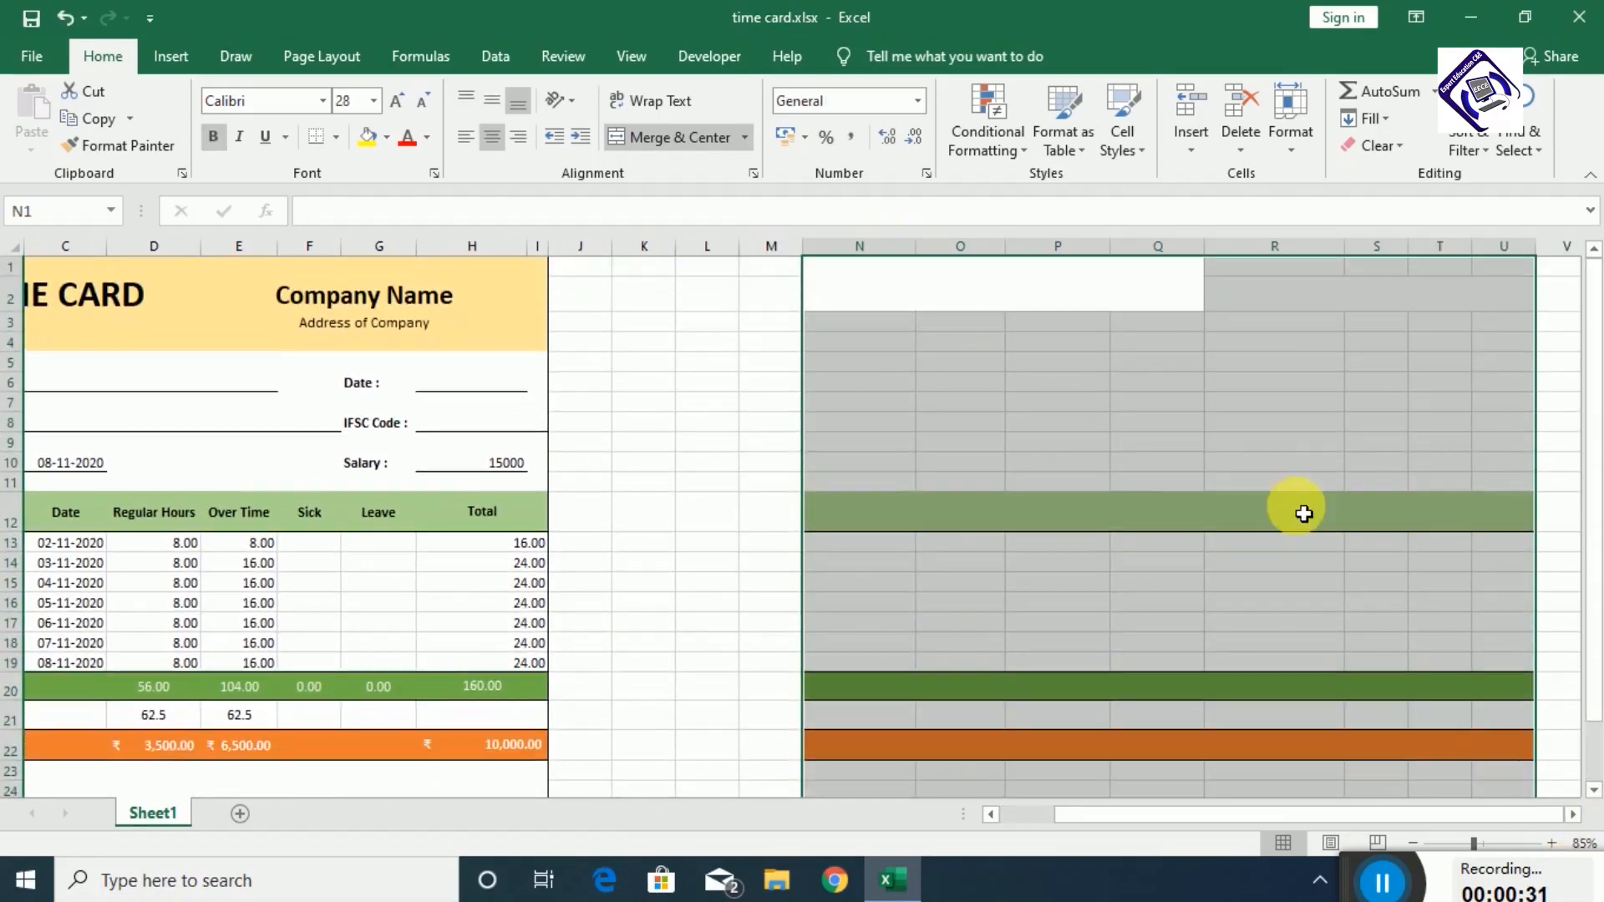
pyautogui.click(1123, 142)
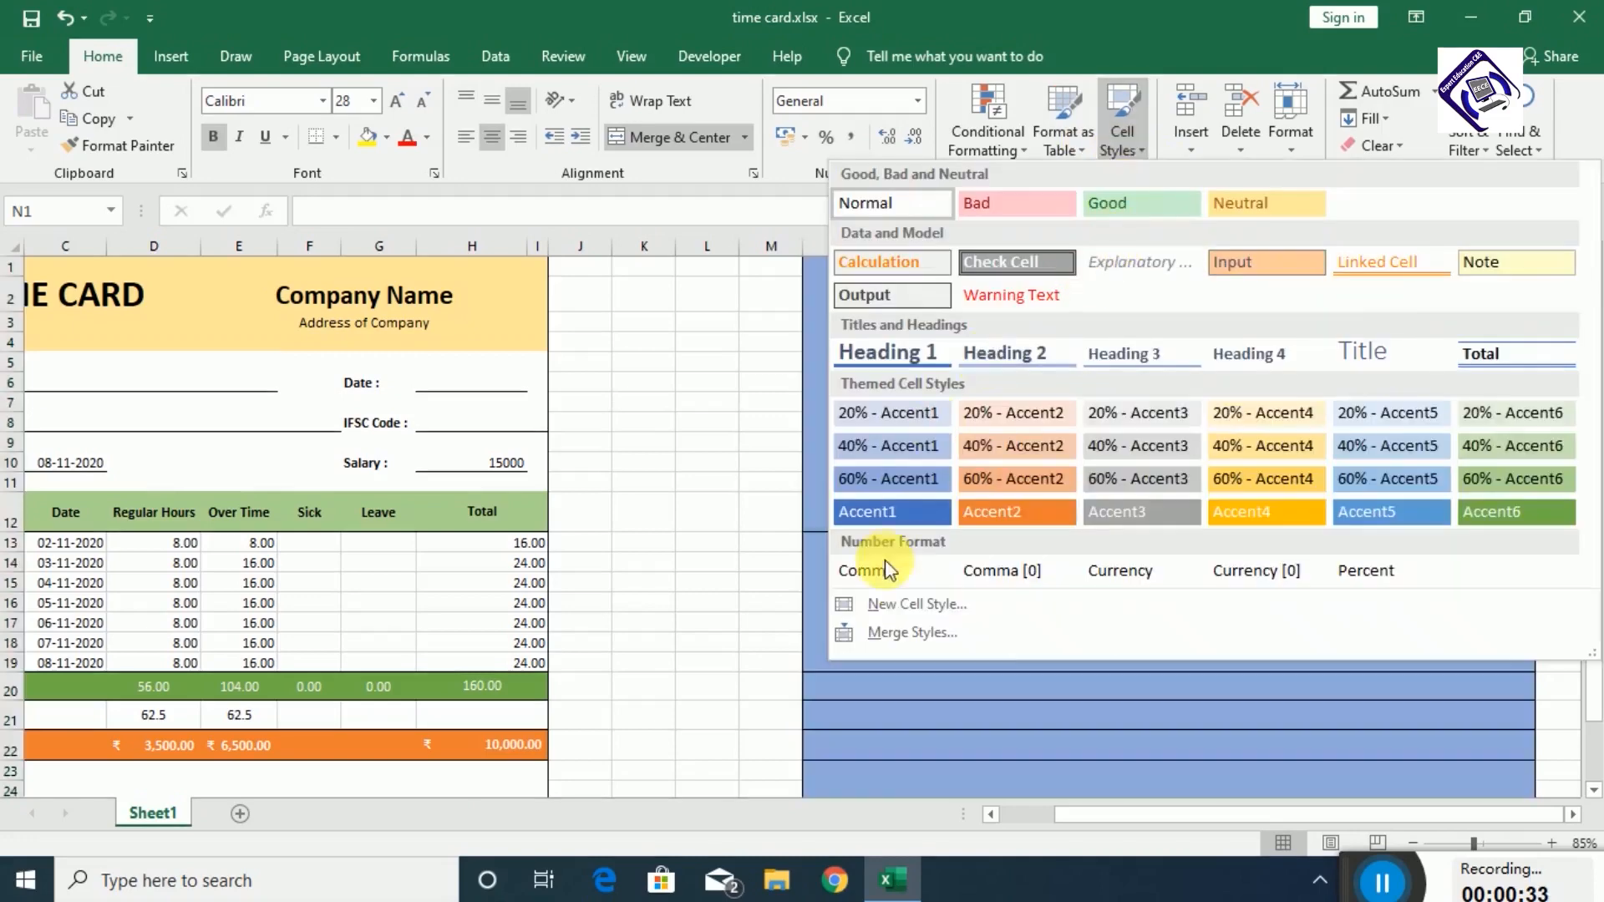
pyautogui.click(876, 199)
pyautogui.click(643, 422)
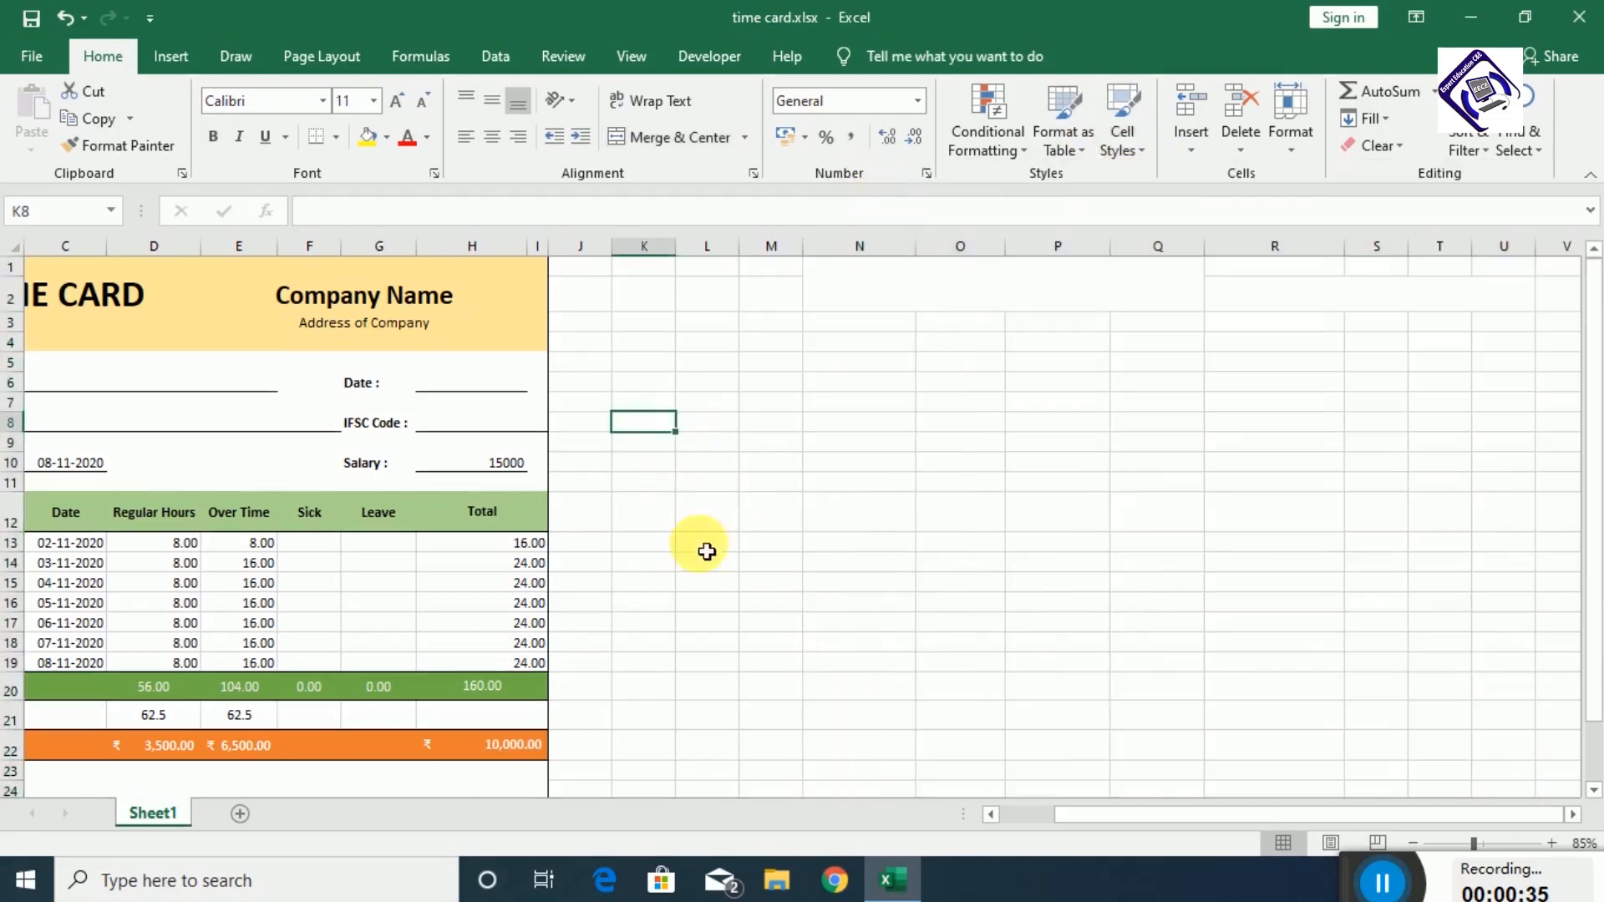
# - Examine the remaining time card's Emp. Name, Date, Account No., IFSC Code, Start Date and Salary fields
pyautogui.moveTo(1086, 815); pyautogui.dragTo(869, 816)
pyautogui.click(756, 622)
pyautogui.click(755, 662)
pyautogui.click(192, 388)
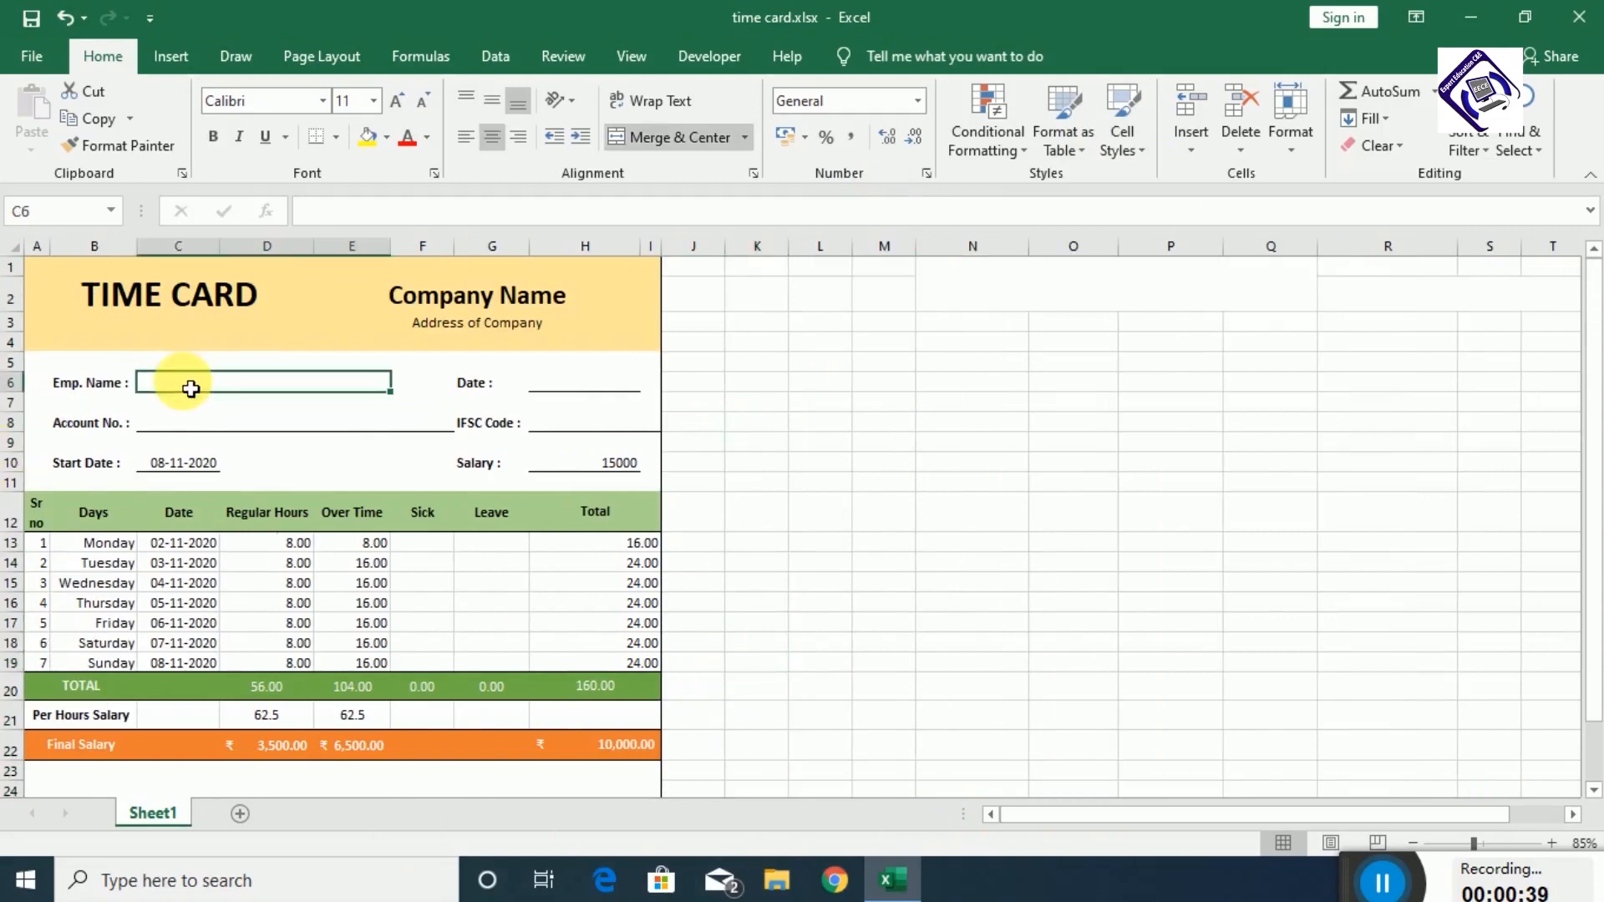
pyautogui.click(606, 384)
pyautogui.click(225, 424)
pyautogui.click(549, 425)
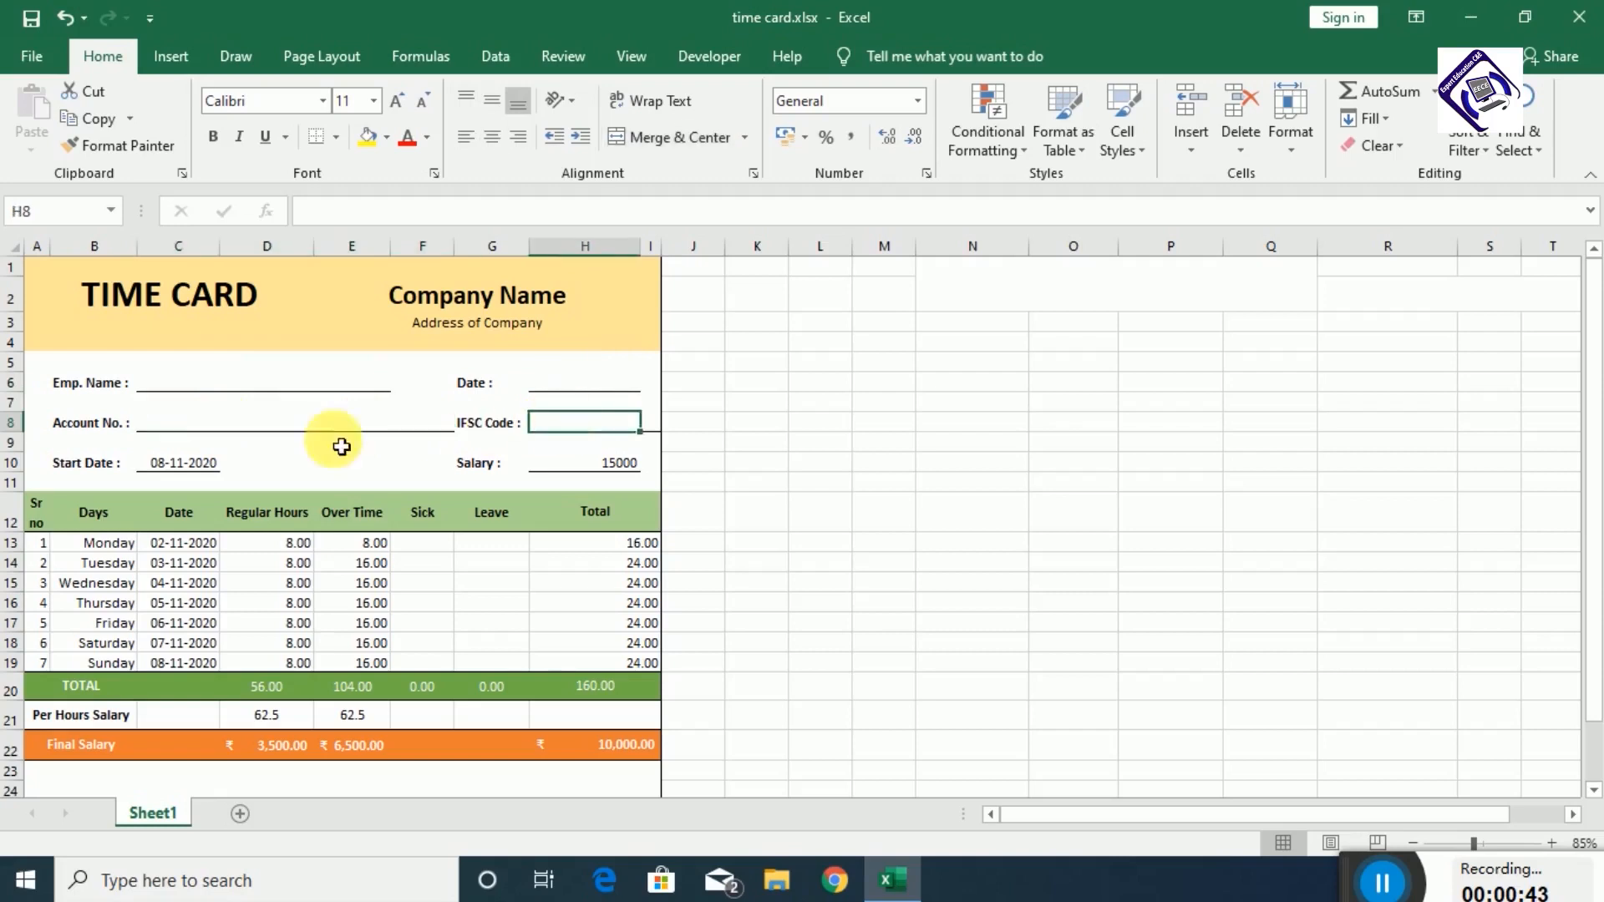
pyautogui.click(173, 469)
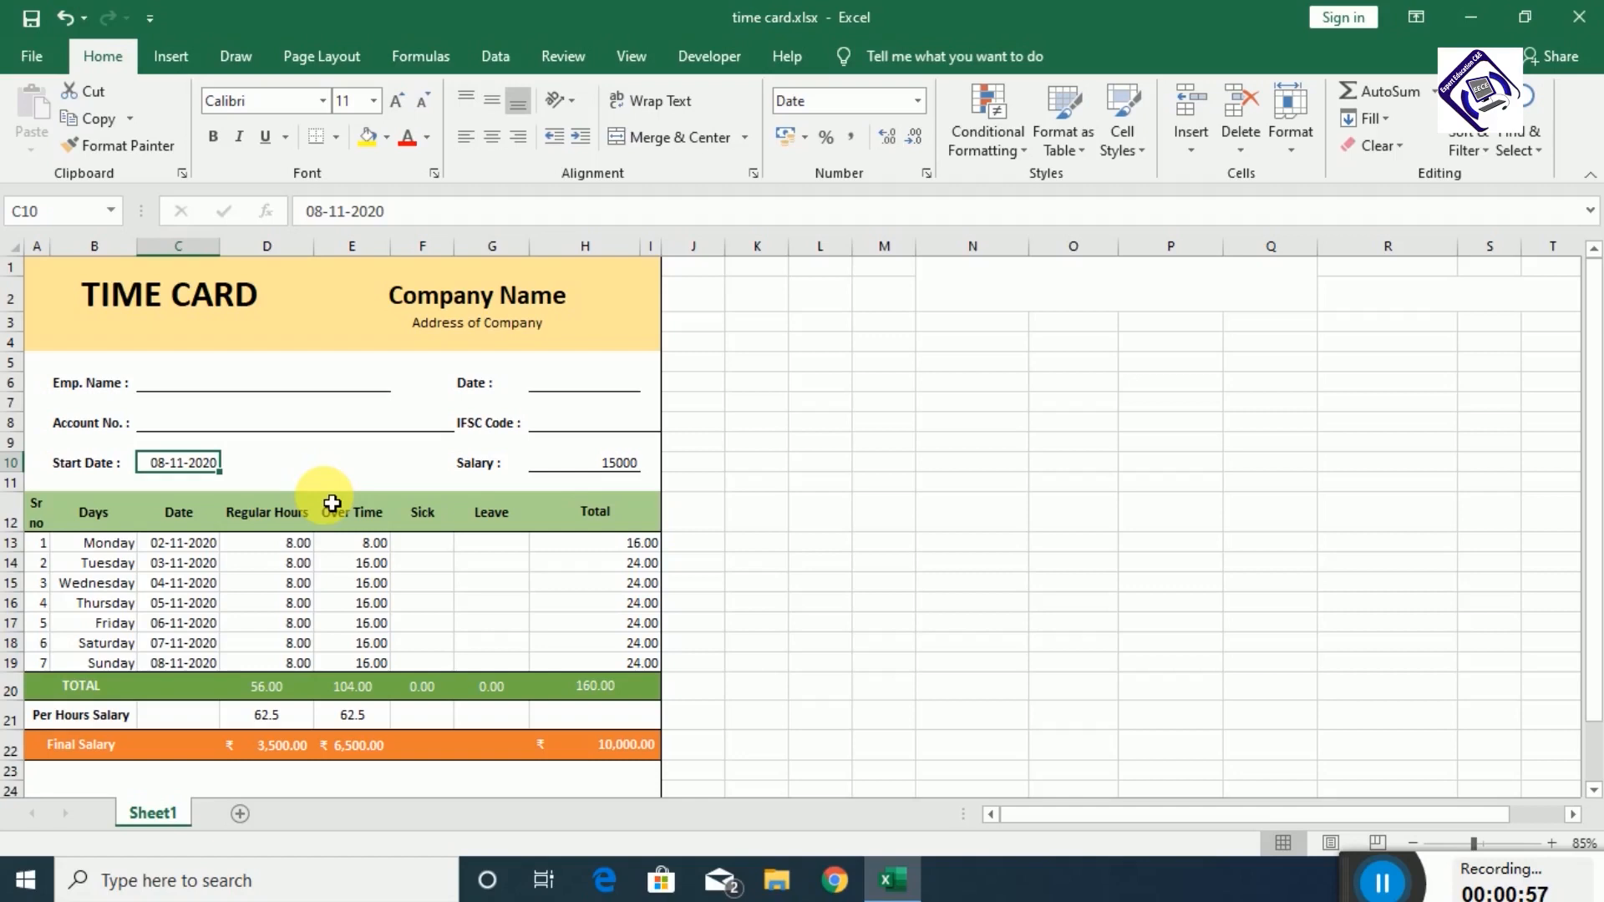
pyautogui.click(623, 472)
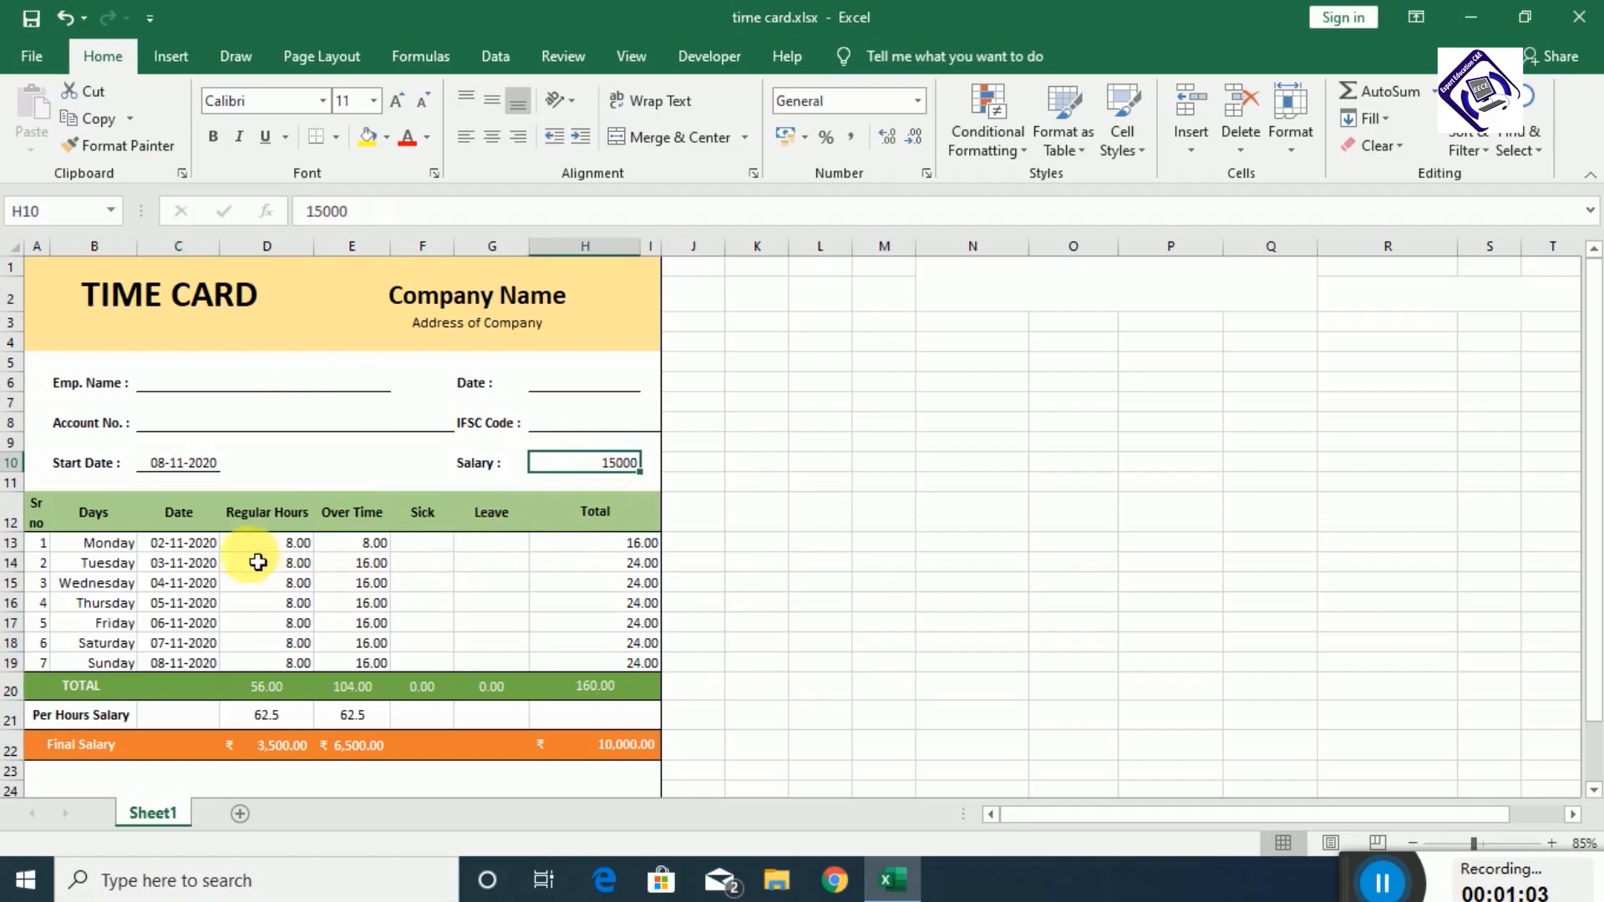
# - Widen column A so that the Sr no heading fits on one line
pyautogui.click(38, 517)
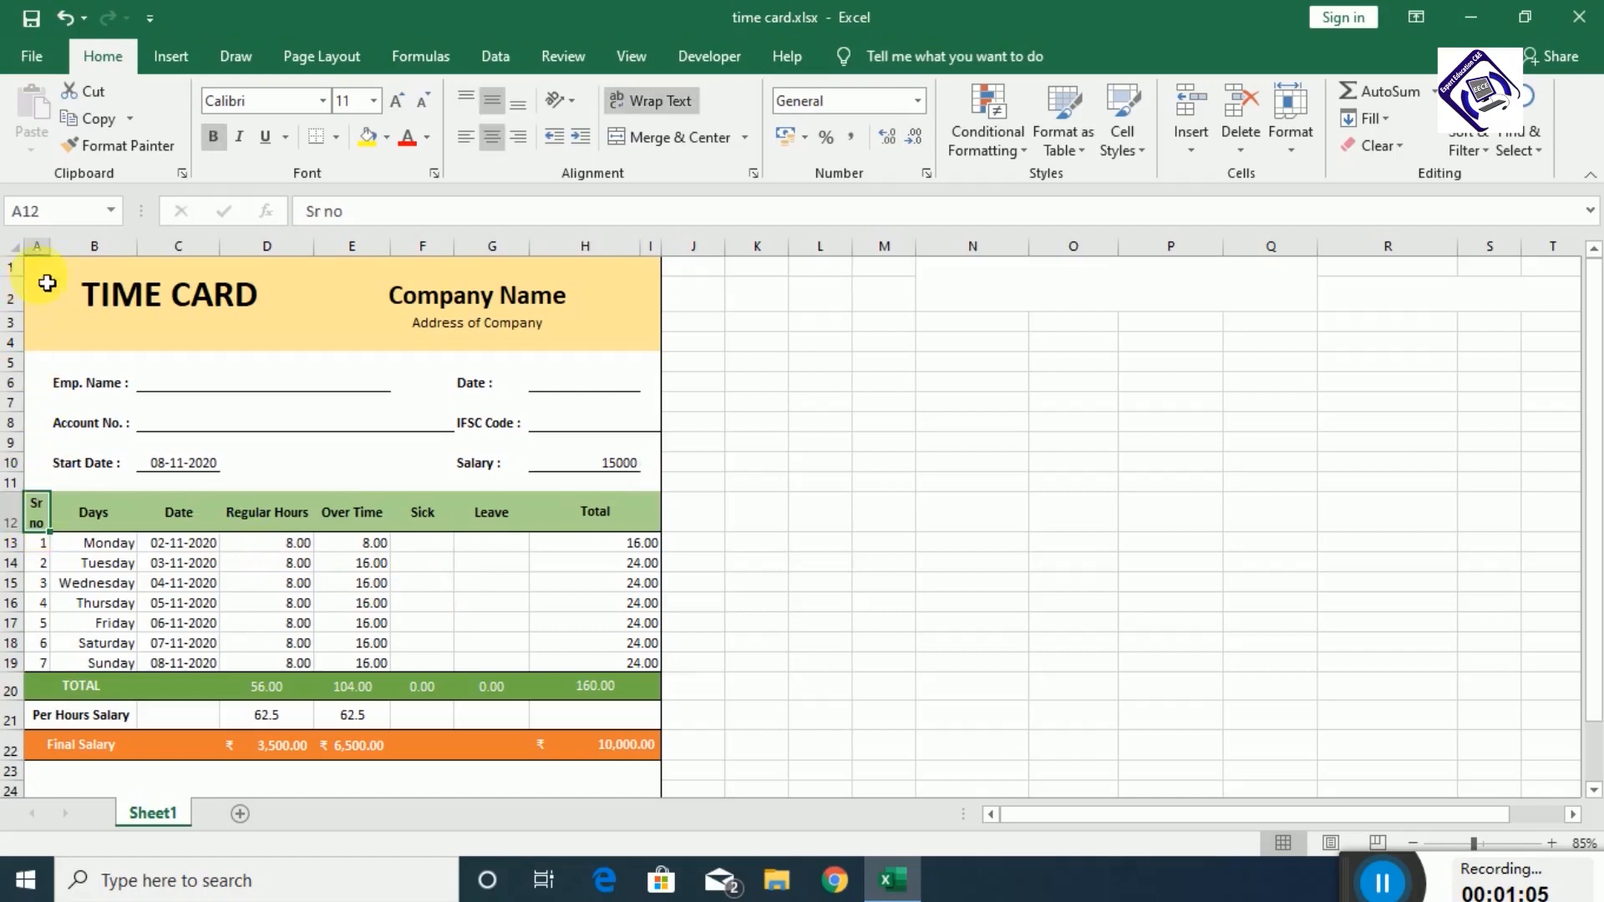
pyautogui.moveTo(55, 254); pyautogui.dragTo(65, 252)
# - Review the table headings from Days through Total and inspect the Total formula in Monday's row
pyautogui.click(133, 520)
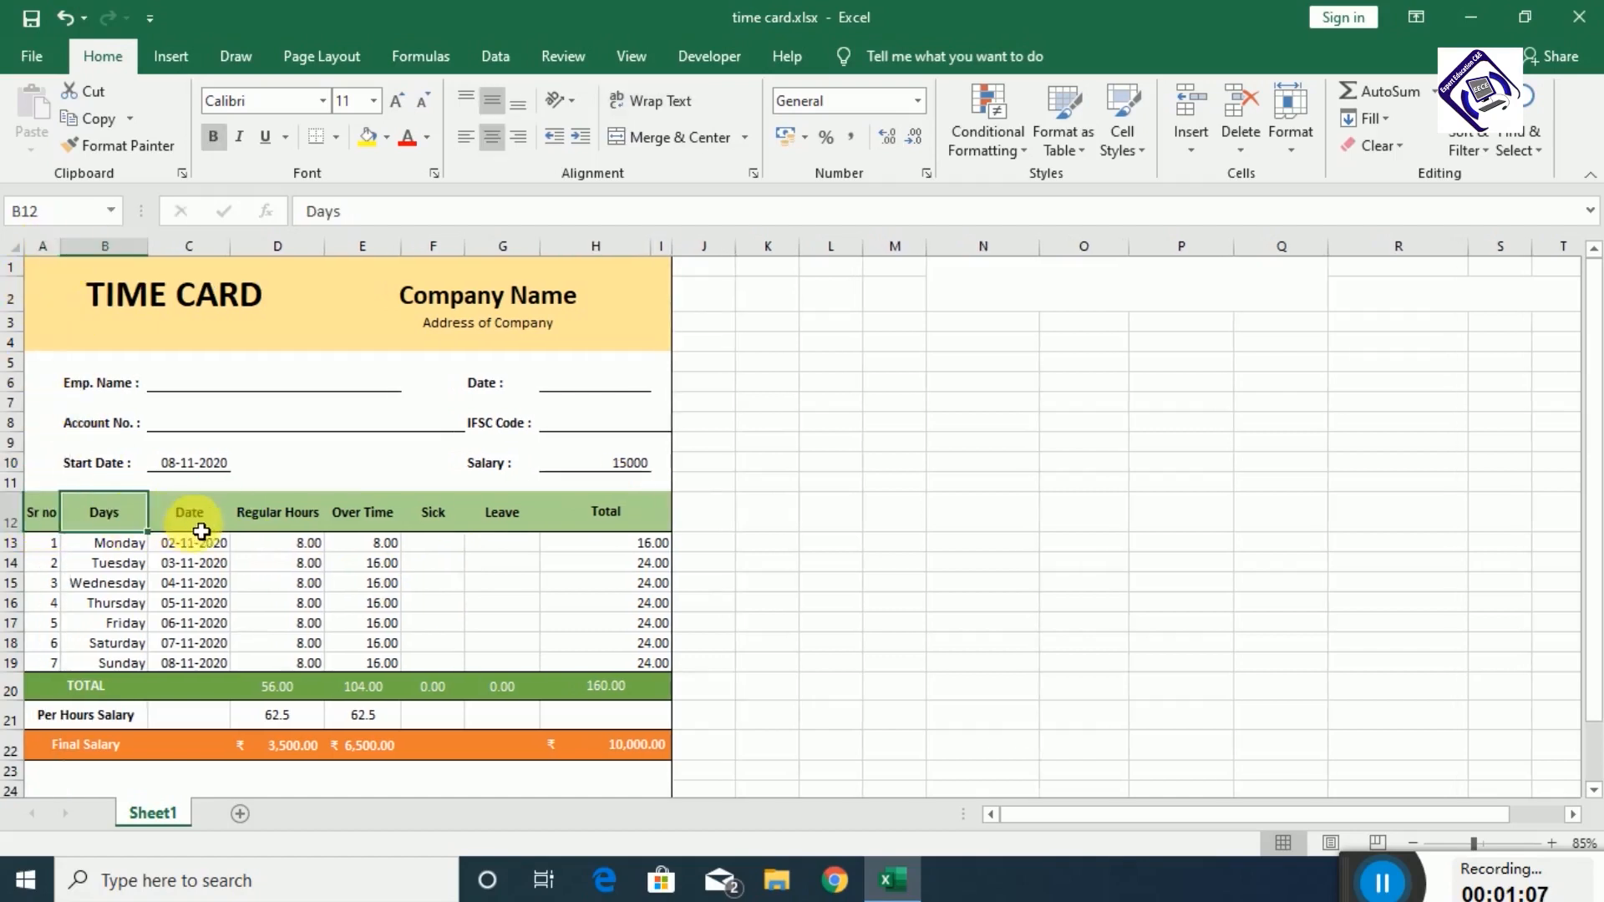
pyautogui.click(204, 532)
pyautogui.click(279, 532)
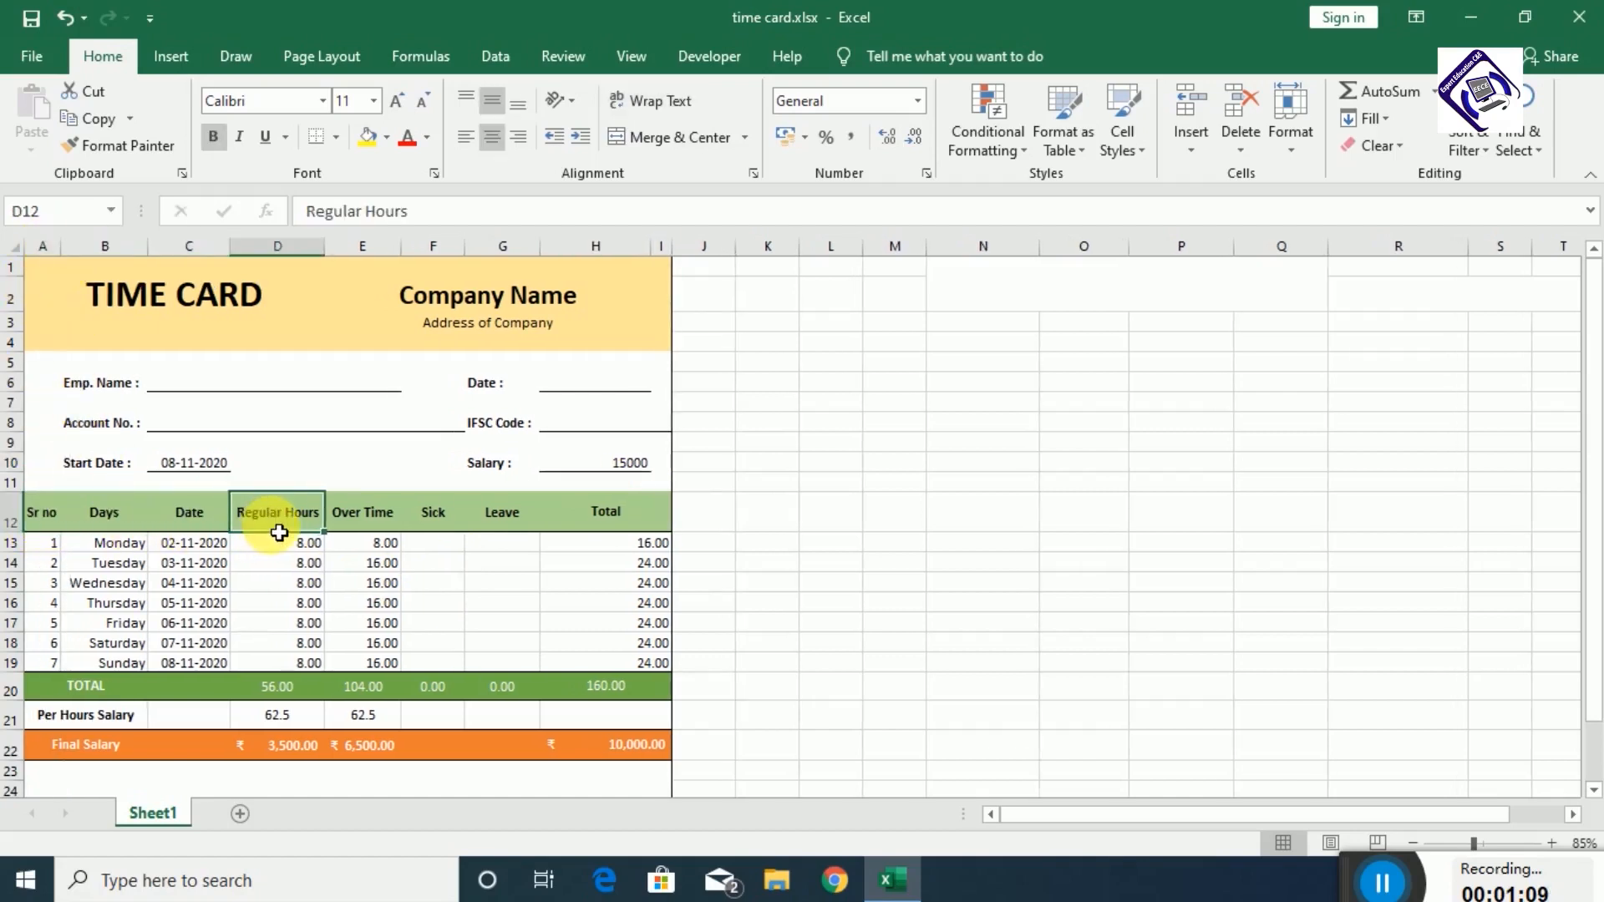
pyautogui.click(378, 512)
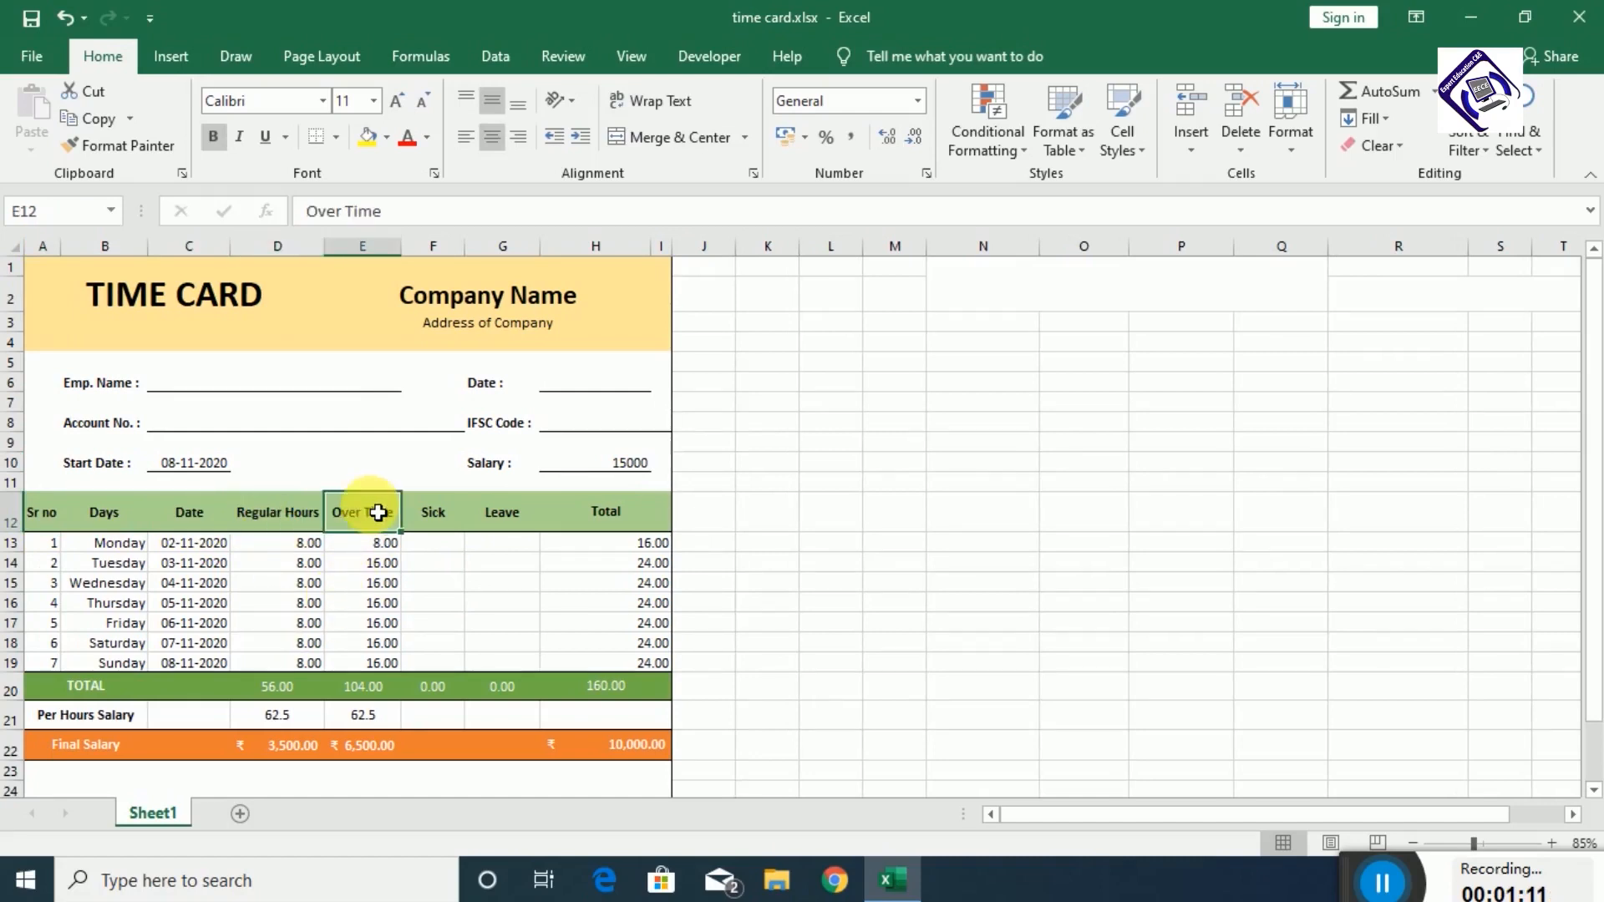
pyautogui.click(437, 516)
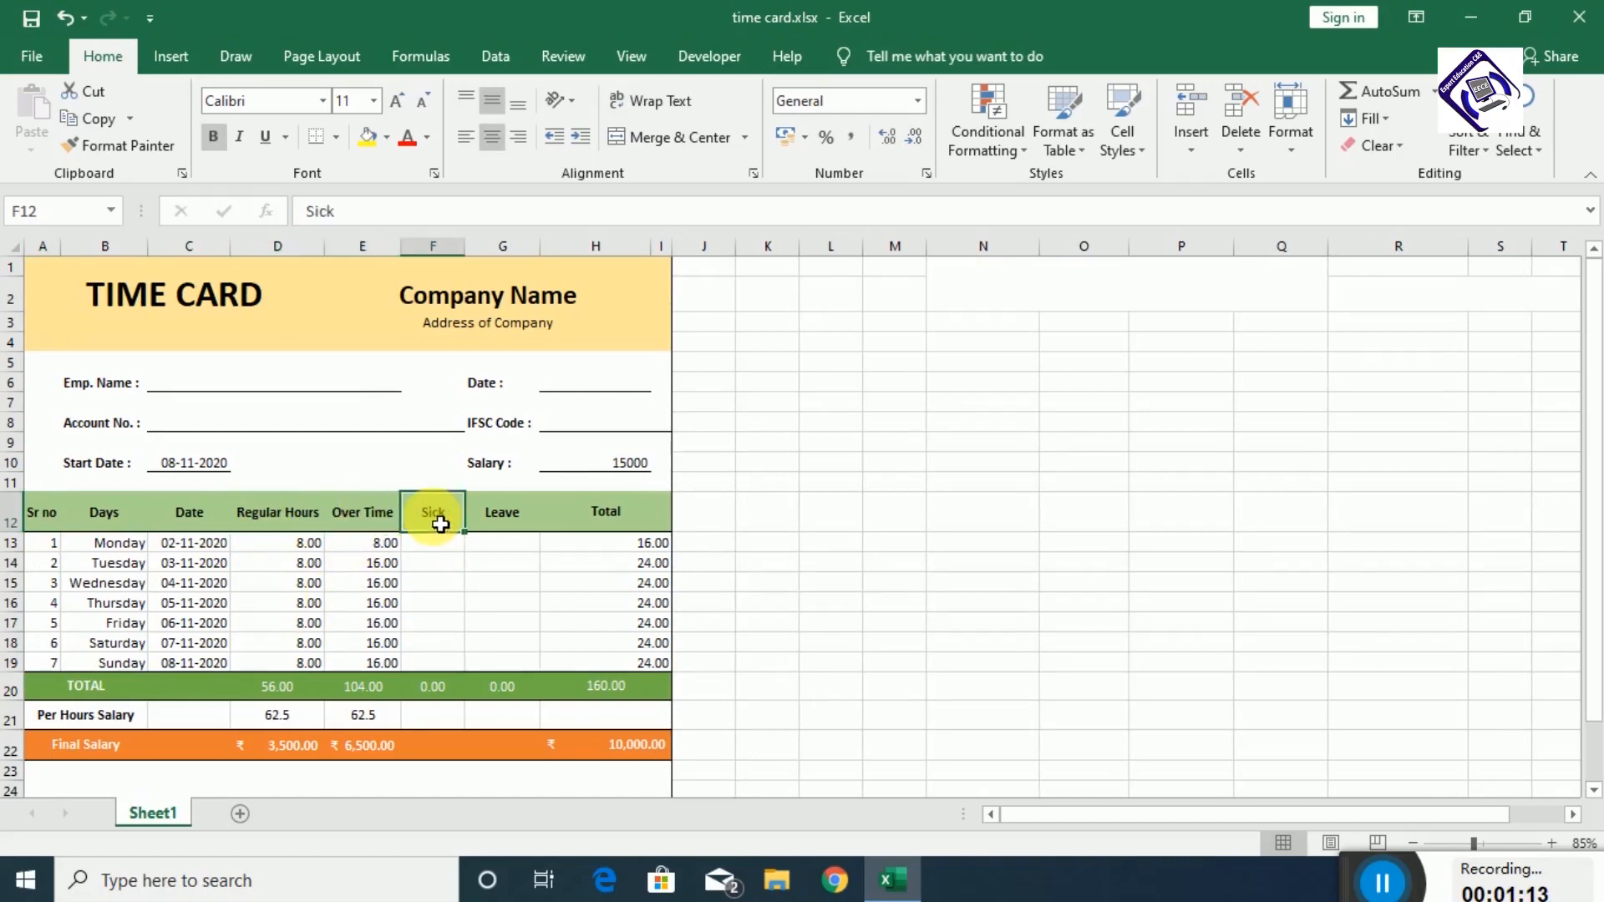
pyautogui.click(543, 520)
pyautogui.click(589, 518)
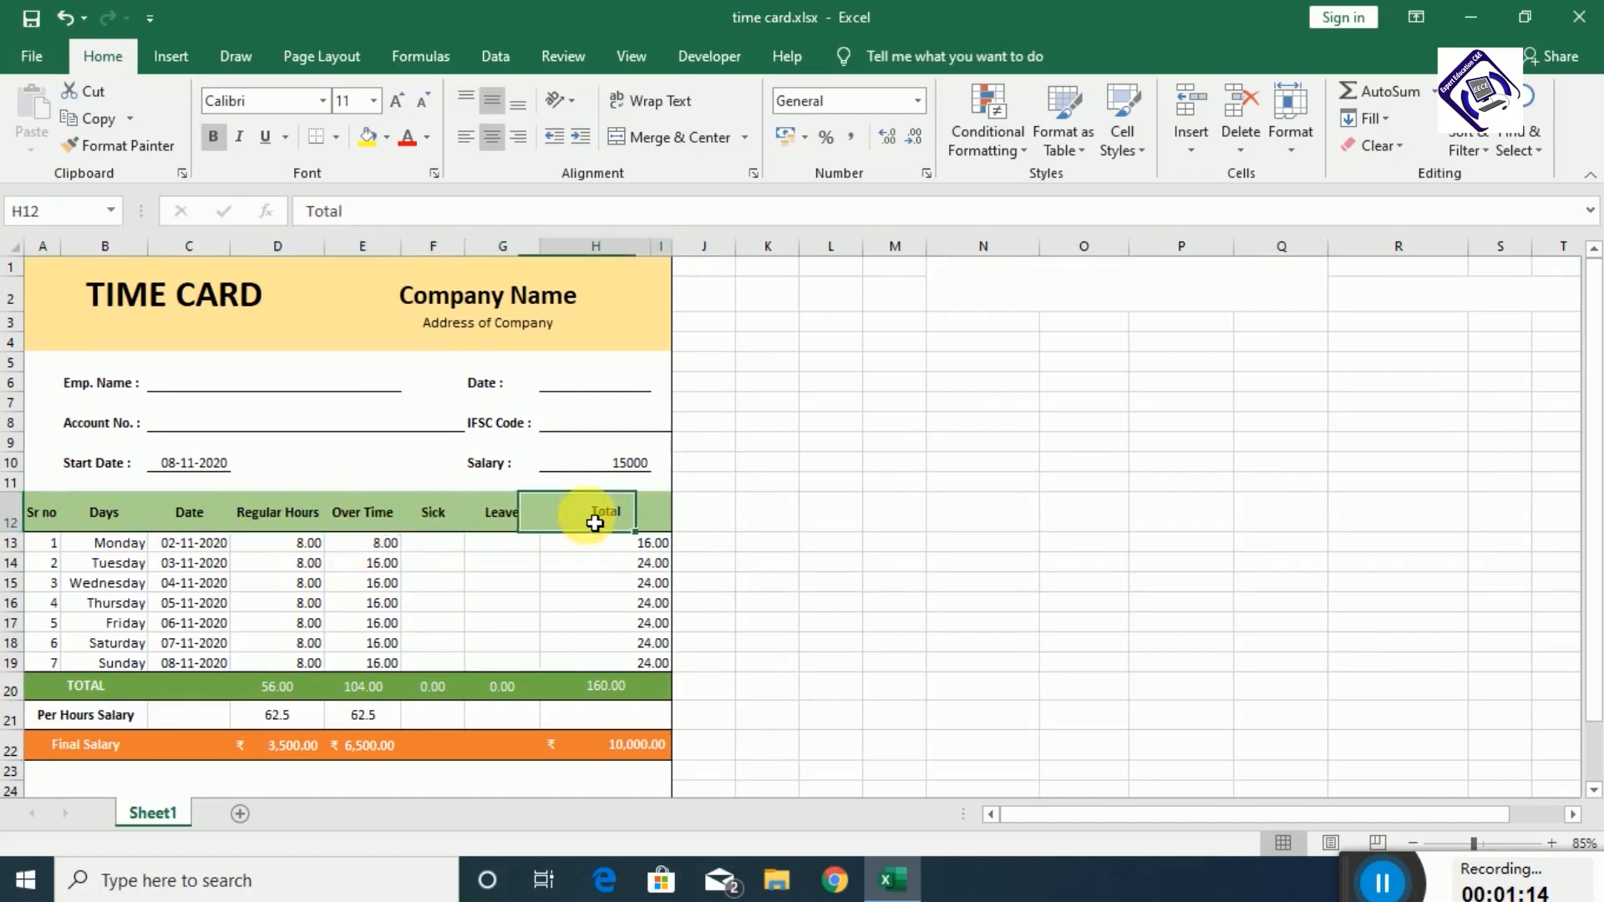
pyautogui.click(638, 547)
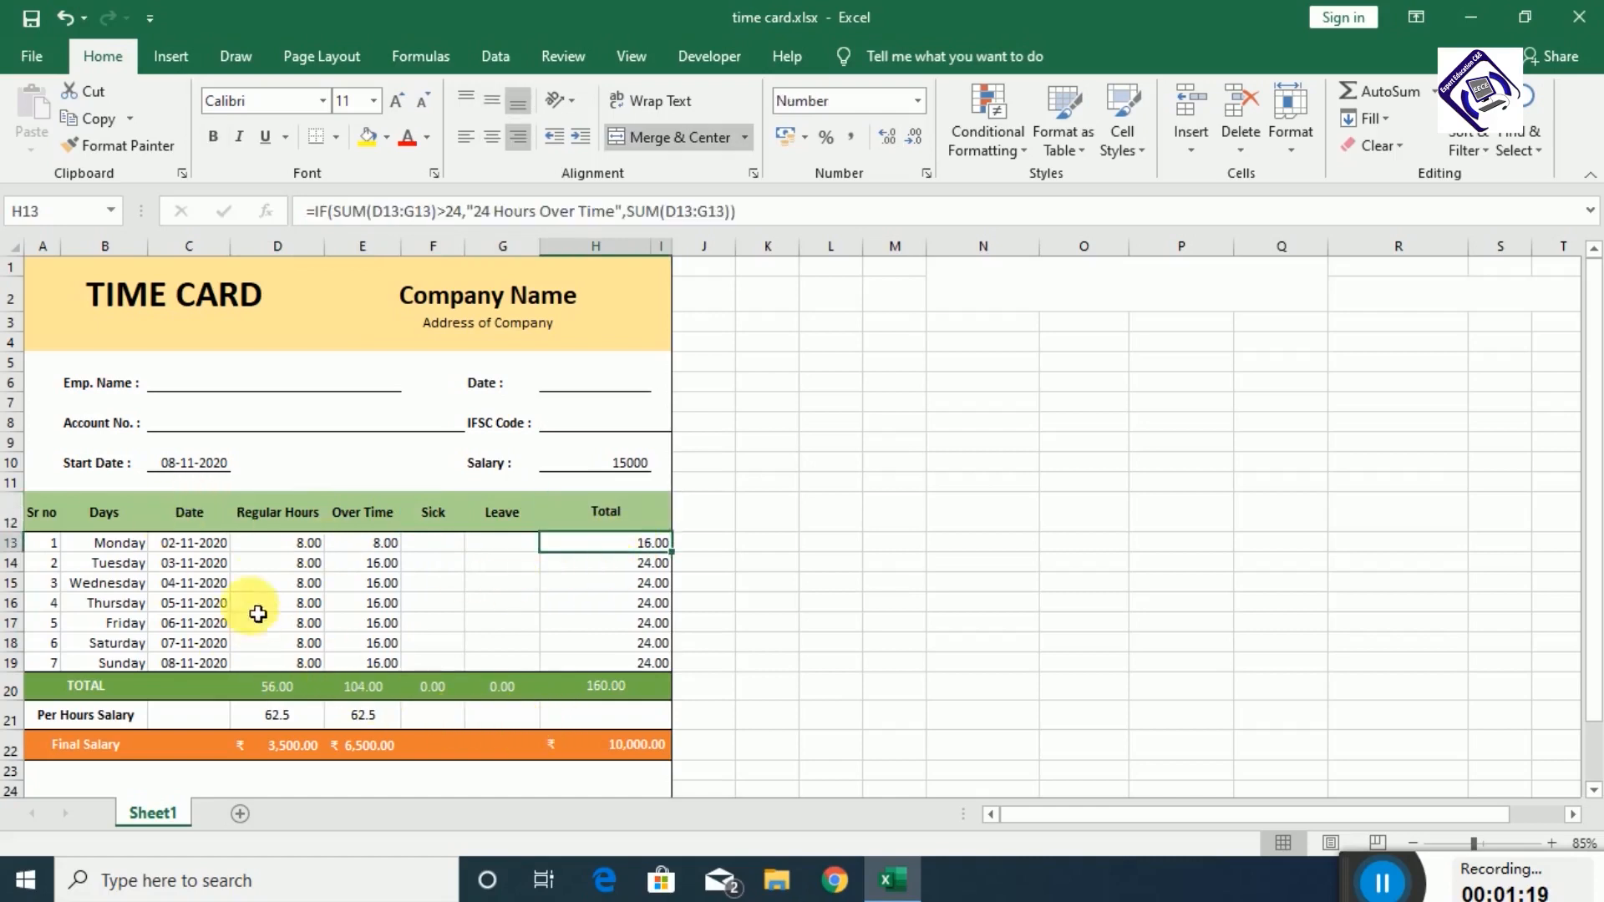
# - Set Monday's Over Time to 10 and replace Tuesday's Over Time with a single period
pyautogui.click(290, 544)
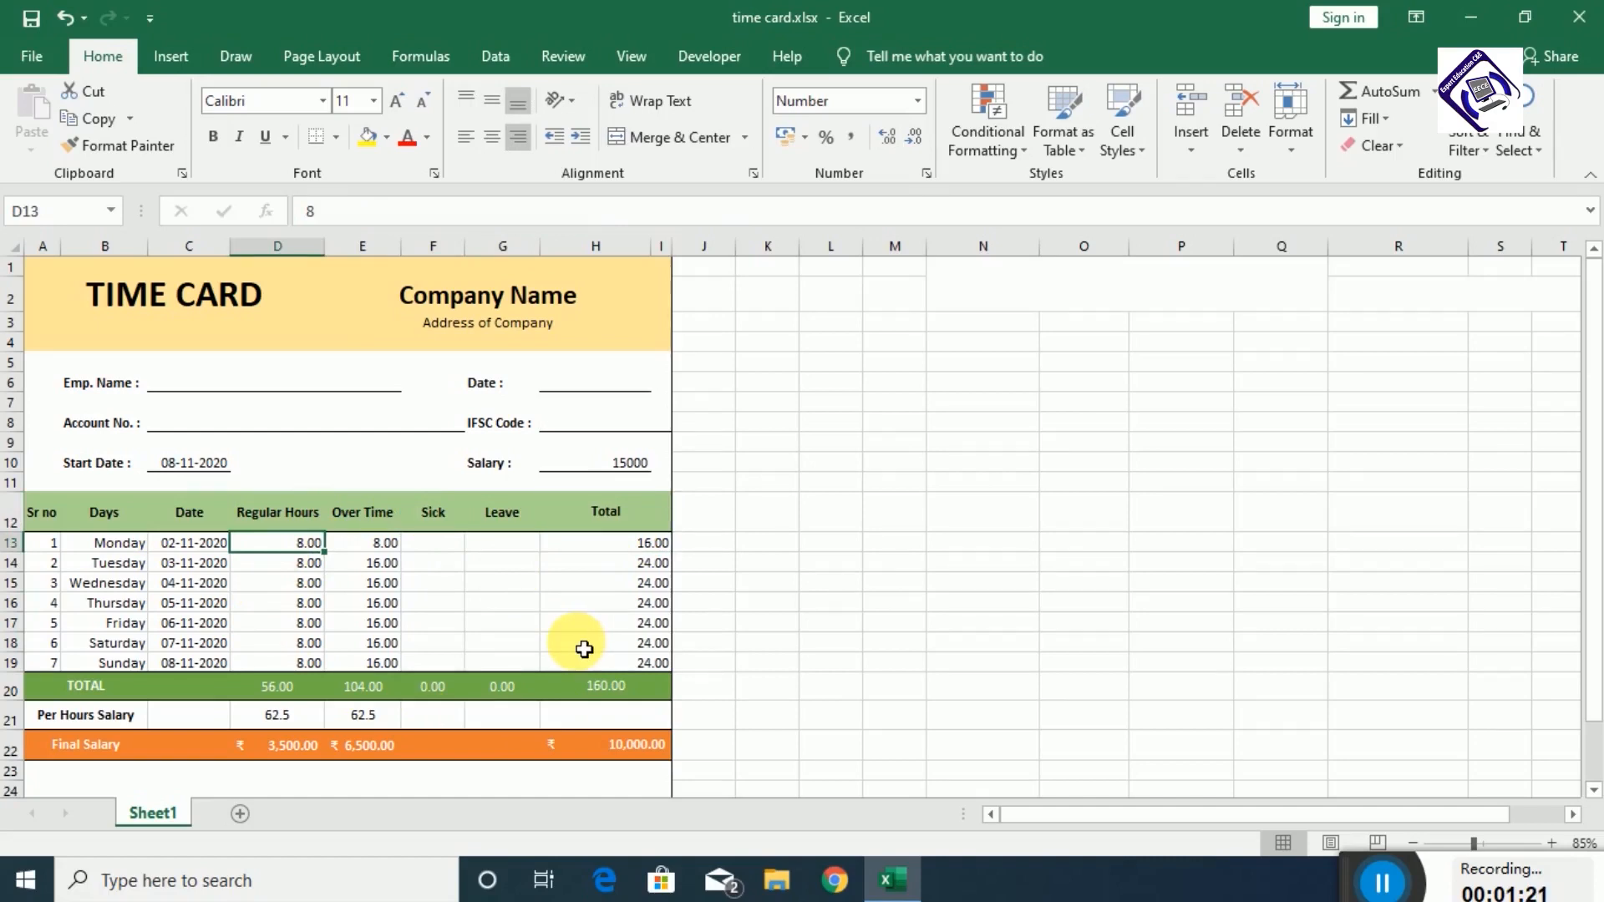
pyautogui.press('Right')
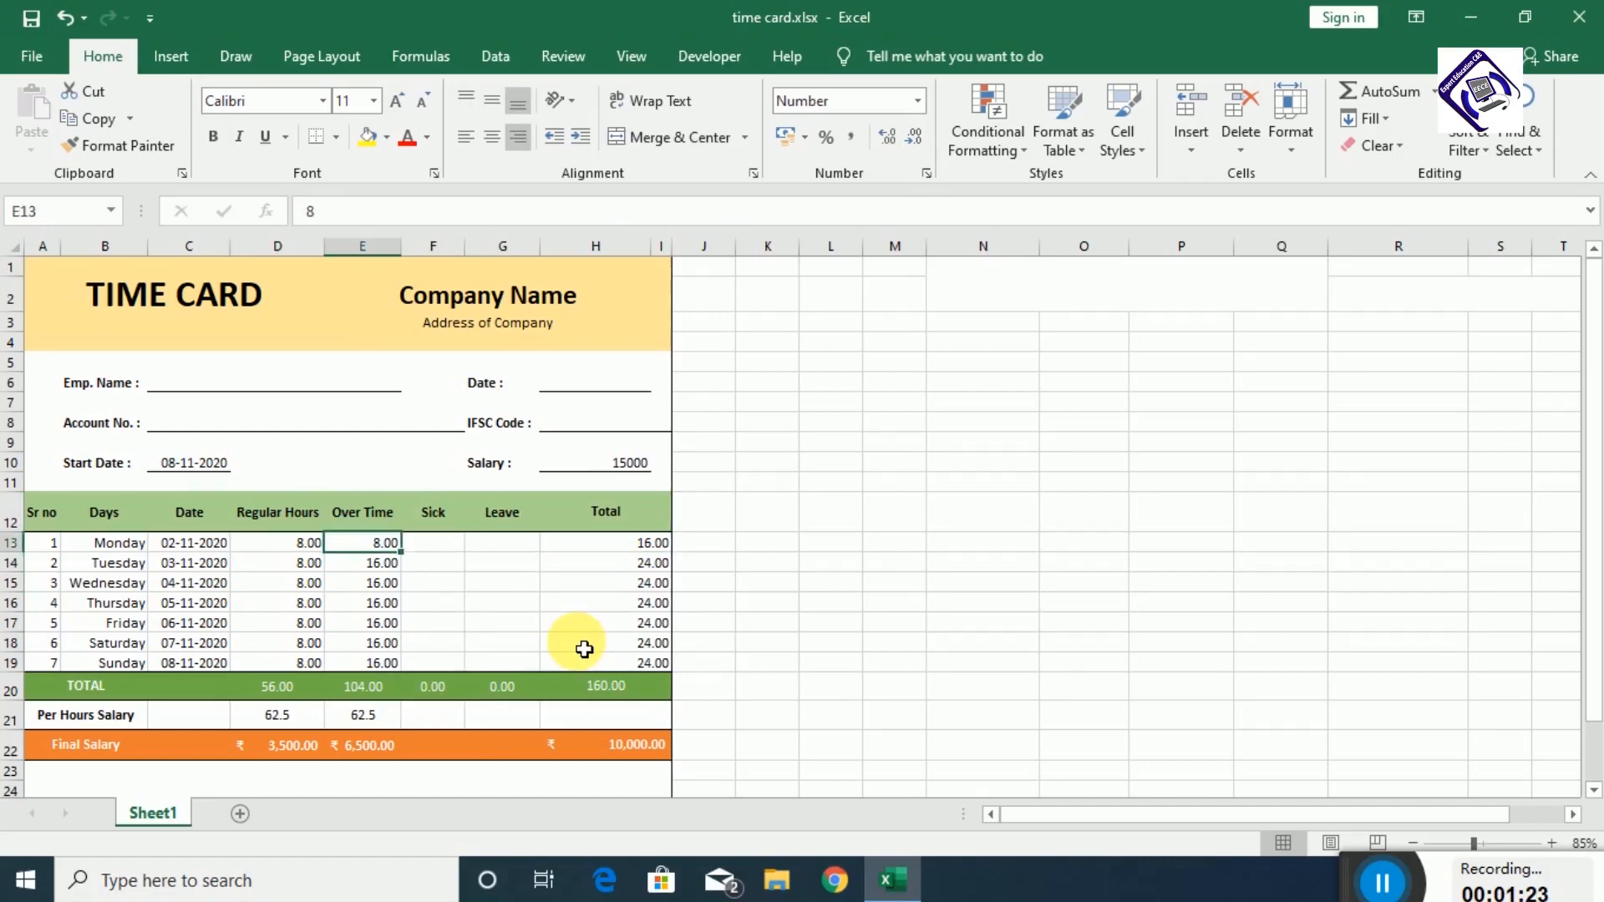
pyautogui.write('10')
pyautogui.press('Return')
pyautogui.write('.')
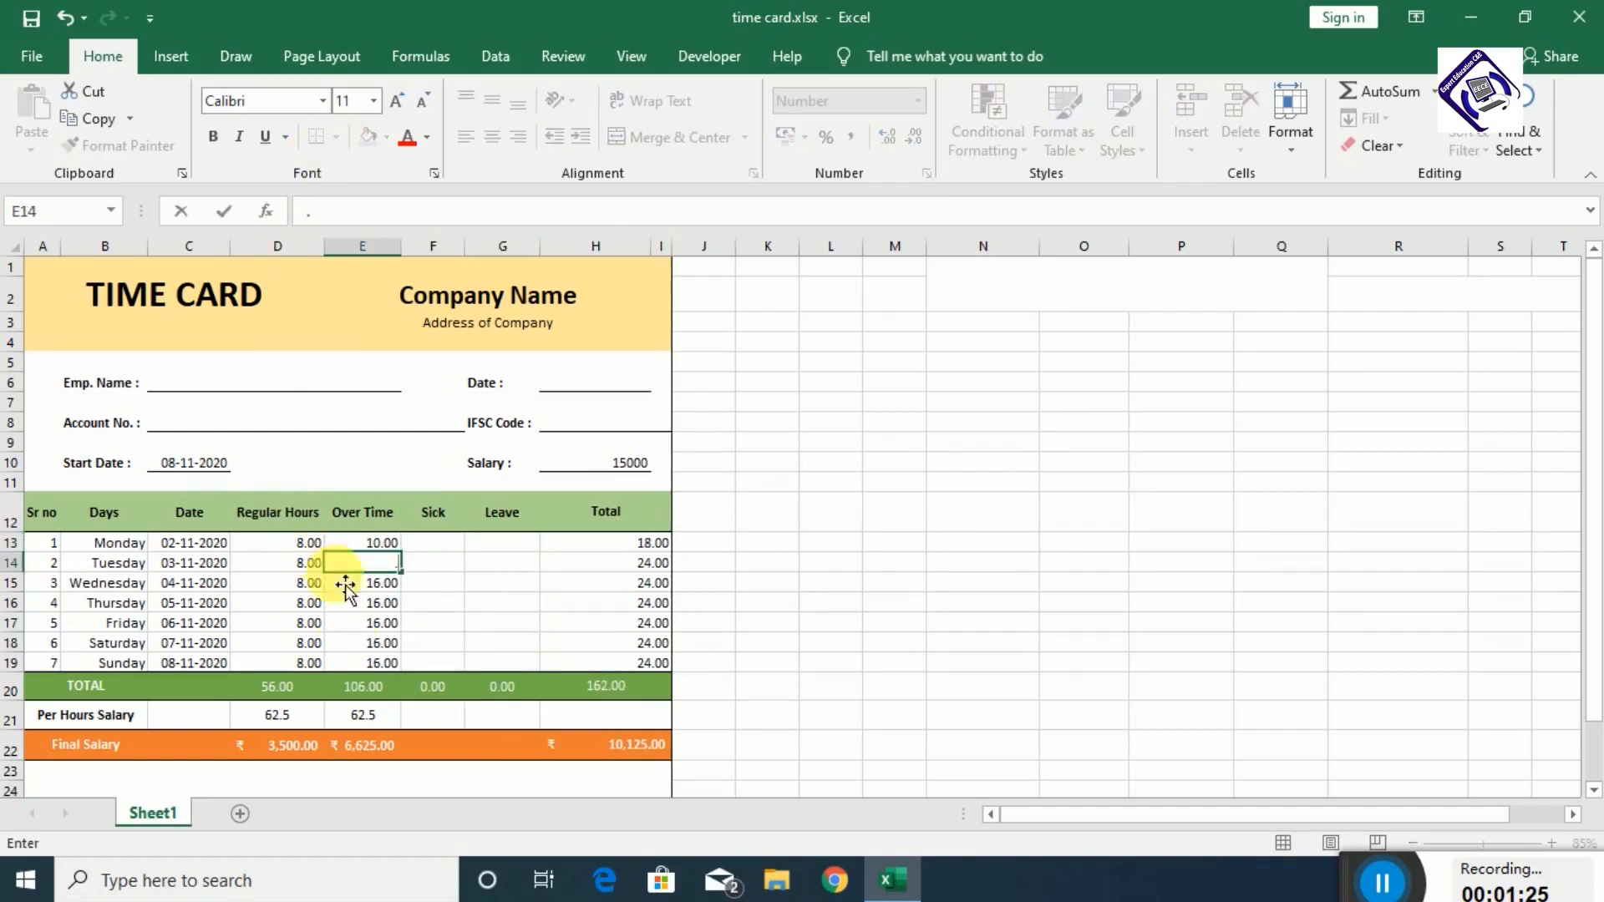
pyautogui.click(372, 698)
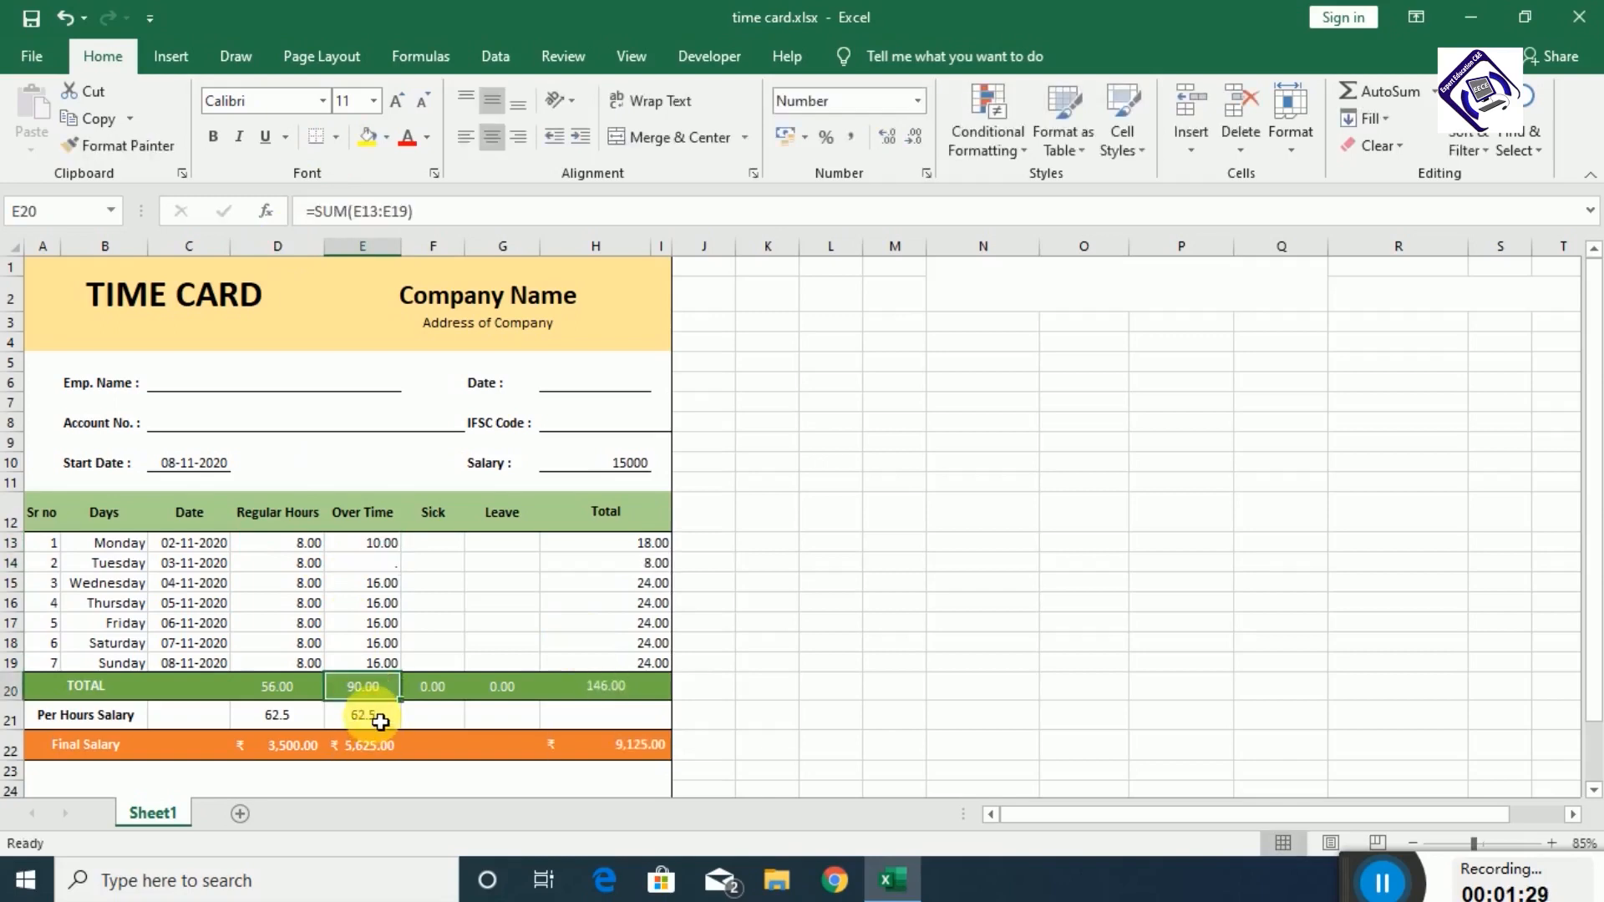
# - Inspect the formulas for the overtime Per Hours Salary, the overtime Final Salary and the overall Final Salary
pyautogui.click(380, 722)
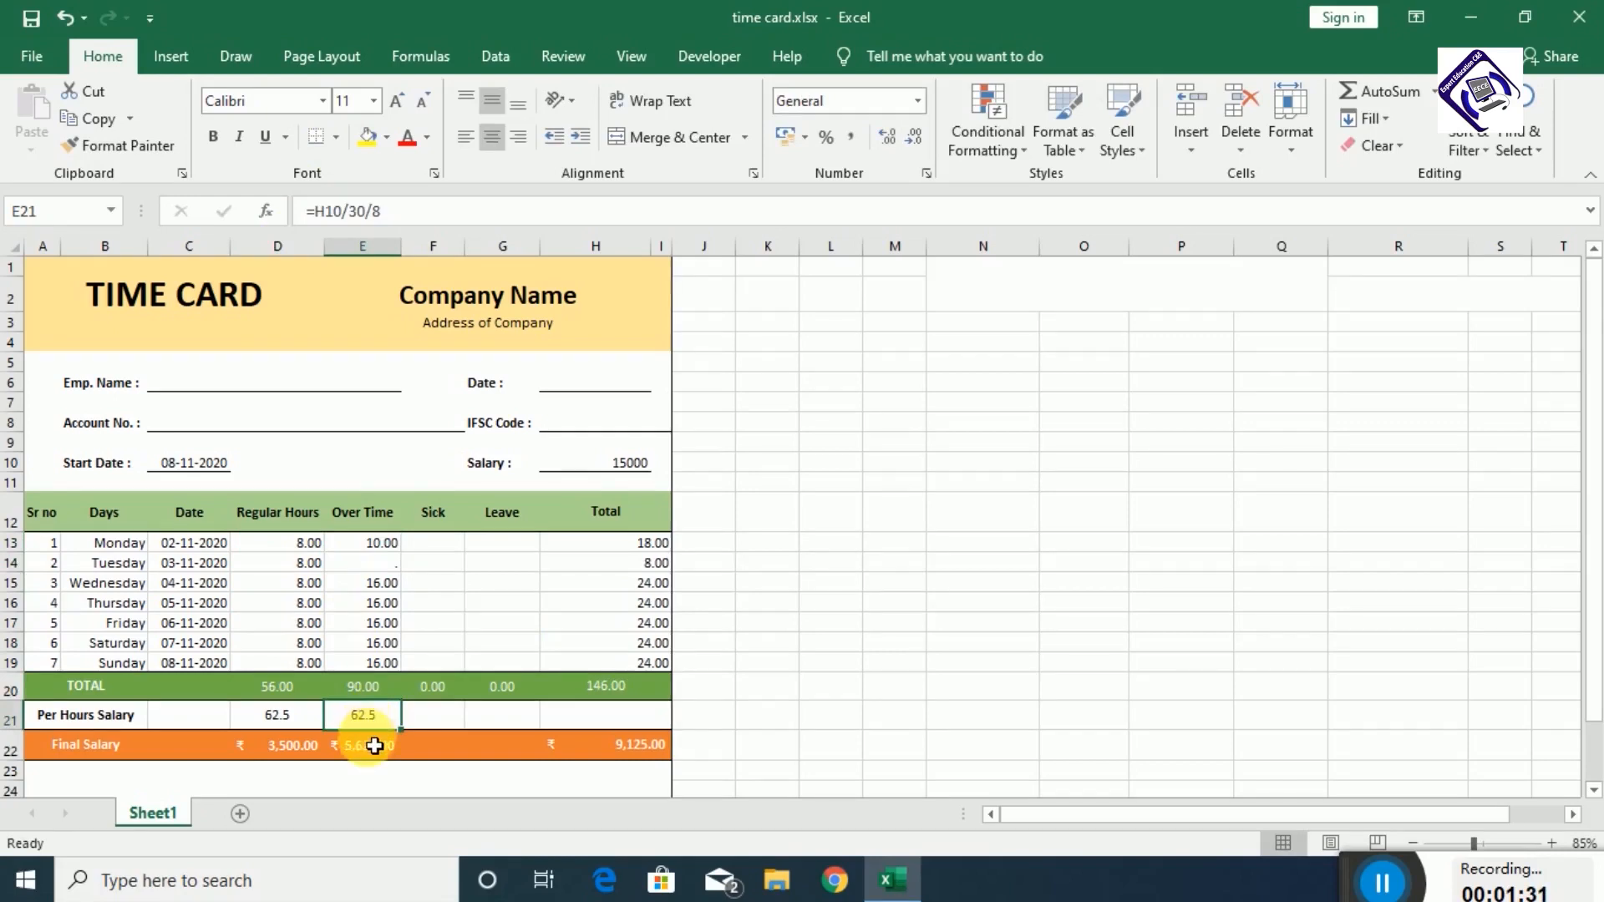
pyautogui.click(374, 746)
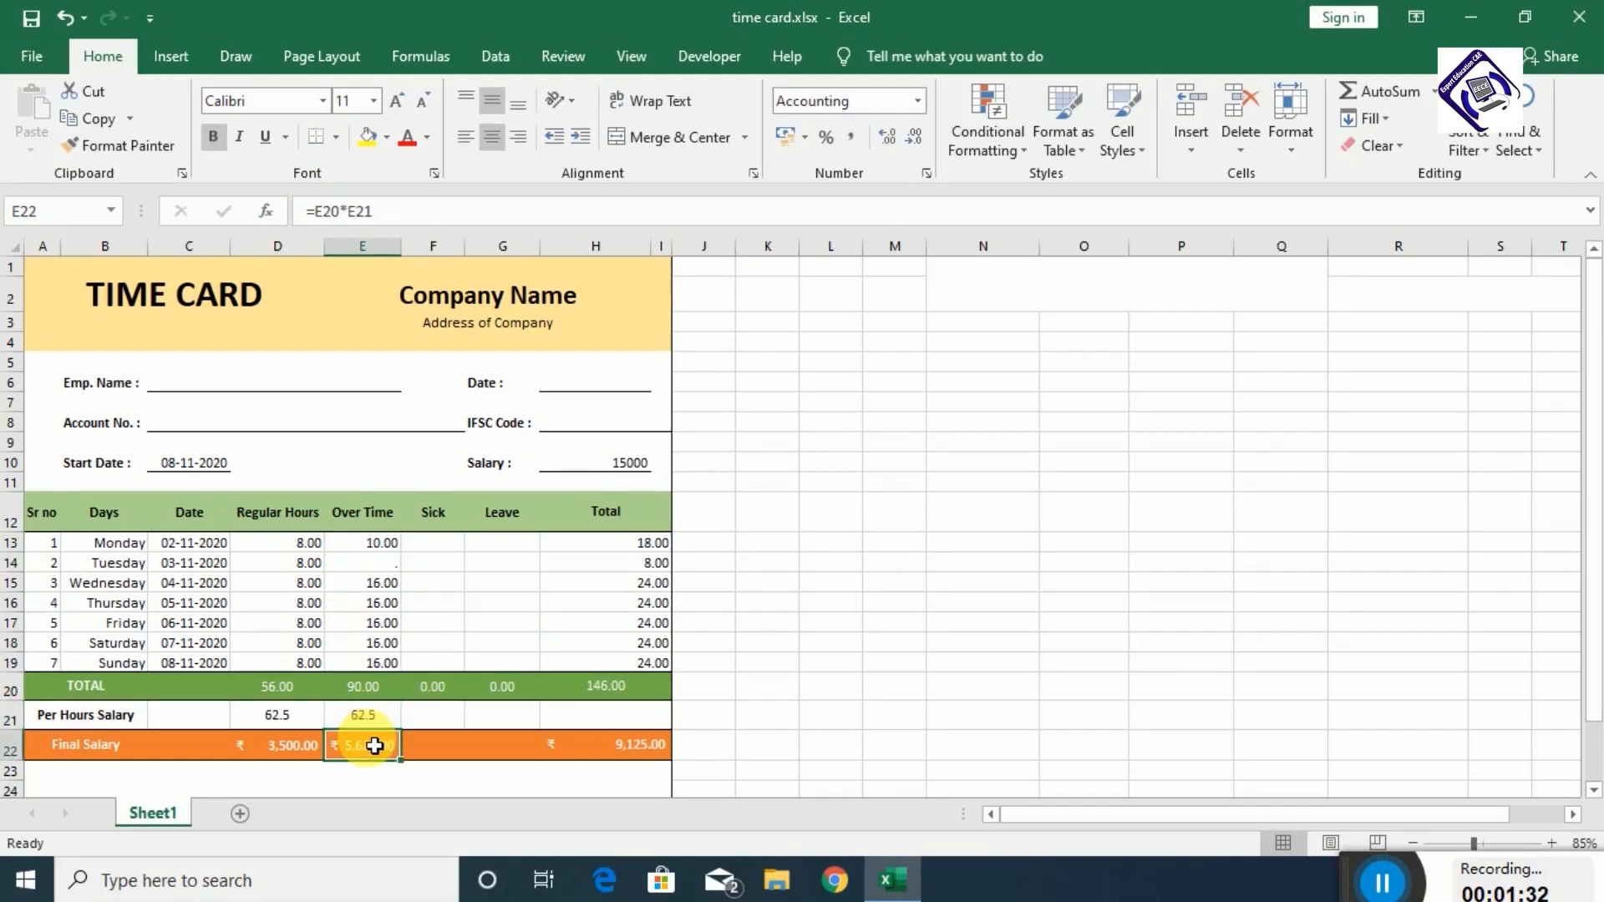
pyautogui.click(643, 751)
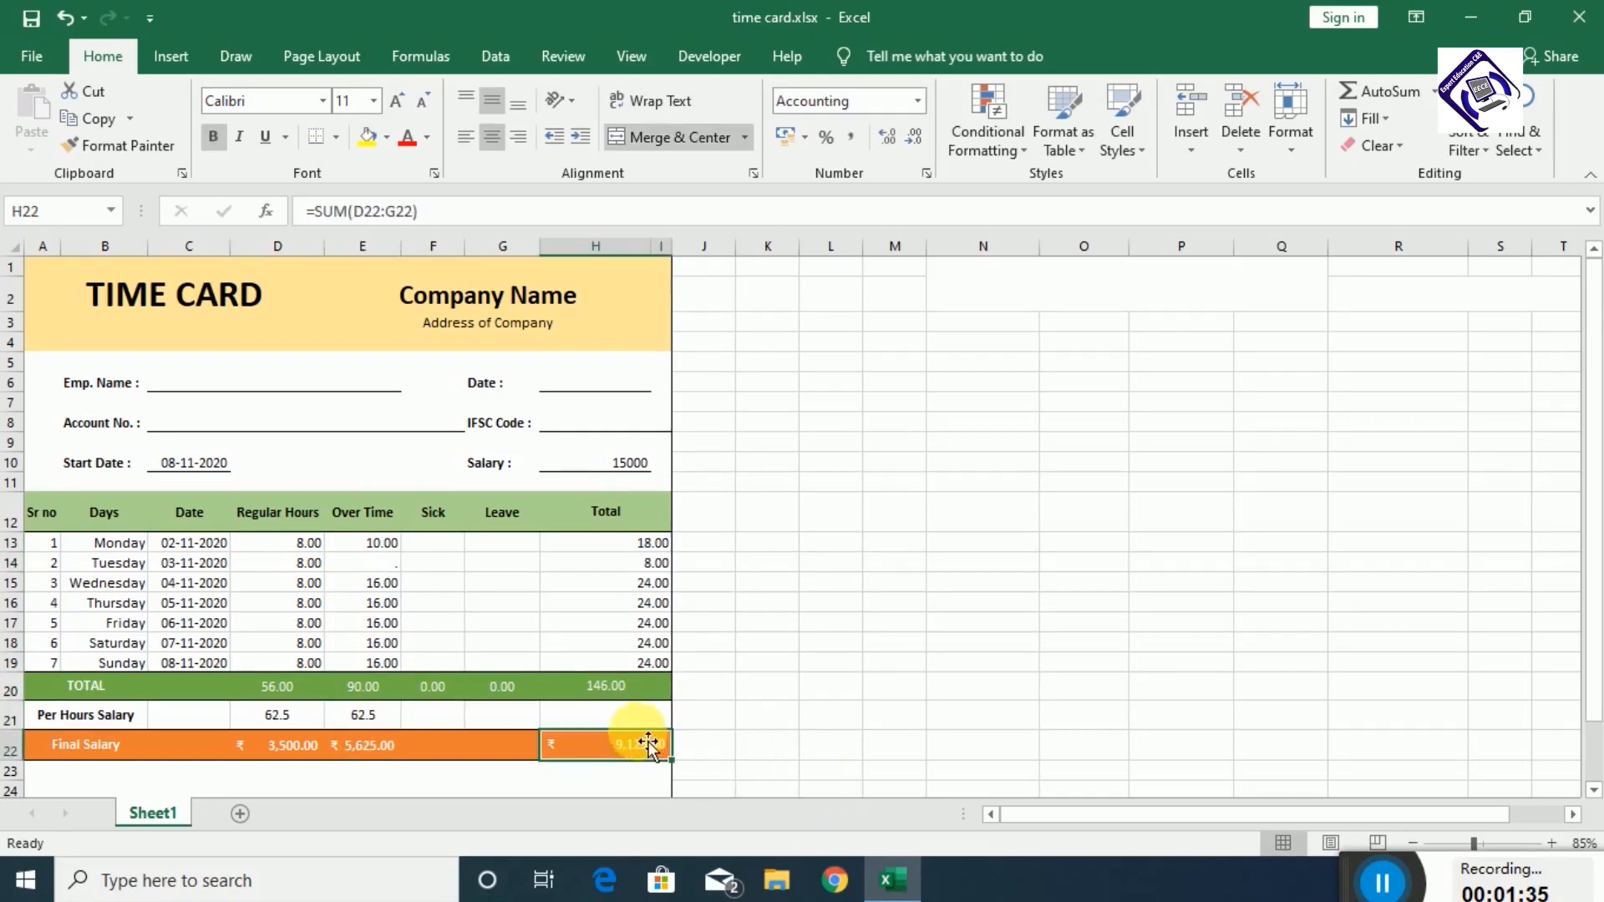
# - Merge and center cells G25:H25 above the Signature Here label
pyautogui.scroll(-1, 648, 743)
pyautogui.click(596, 735)
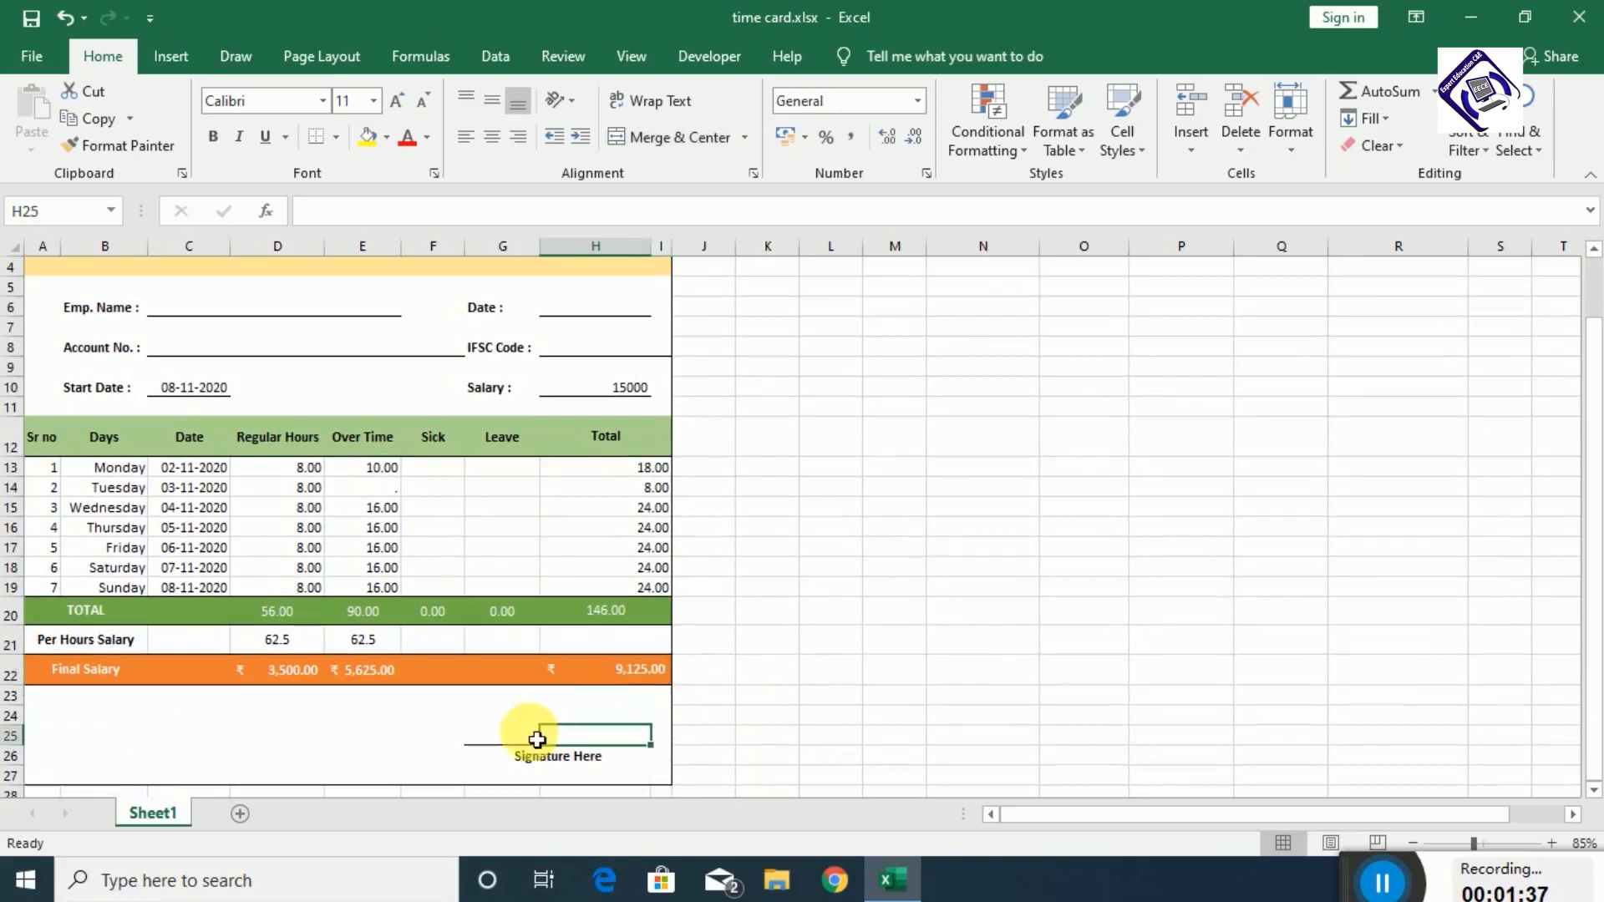
pyautogui.moveTo(501, 741); pyautogui.dragTo(608, 740)
pyautogui.click(652, 138)
pyautogui.click(893, 546)
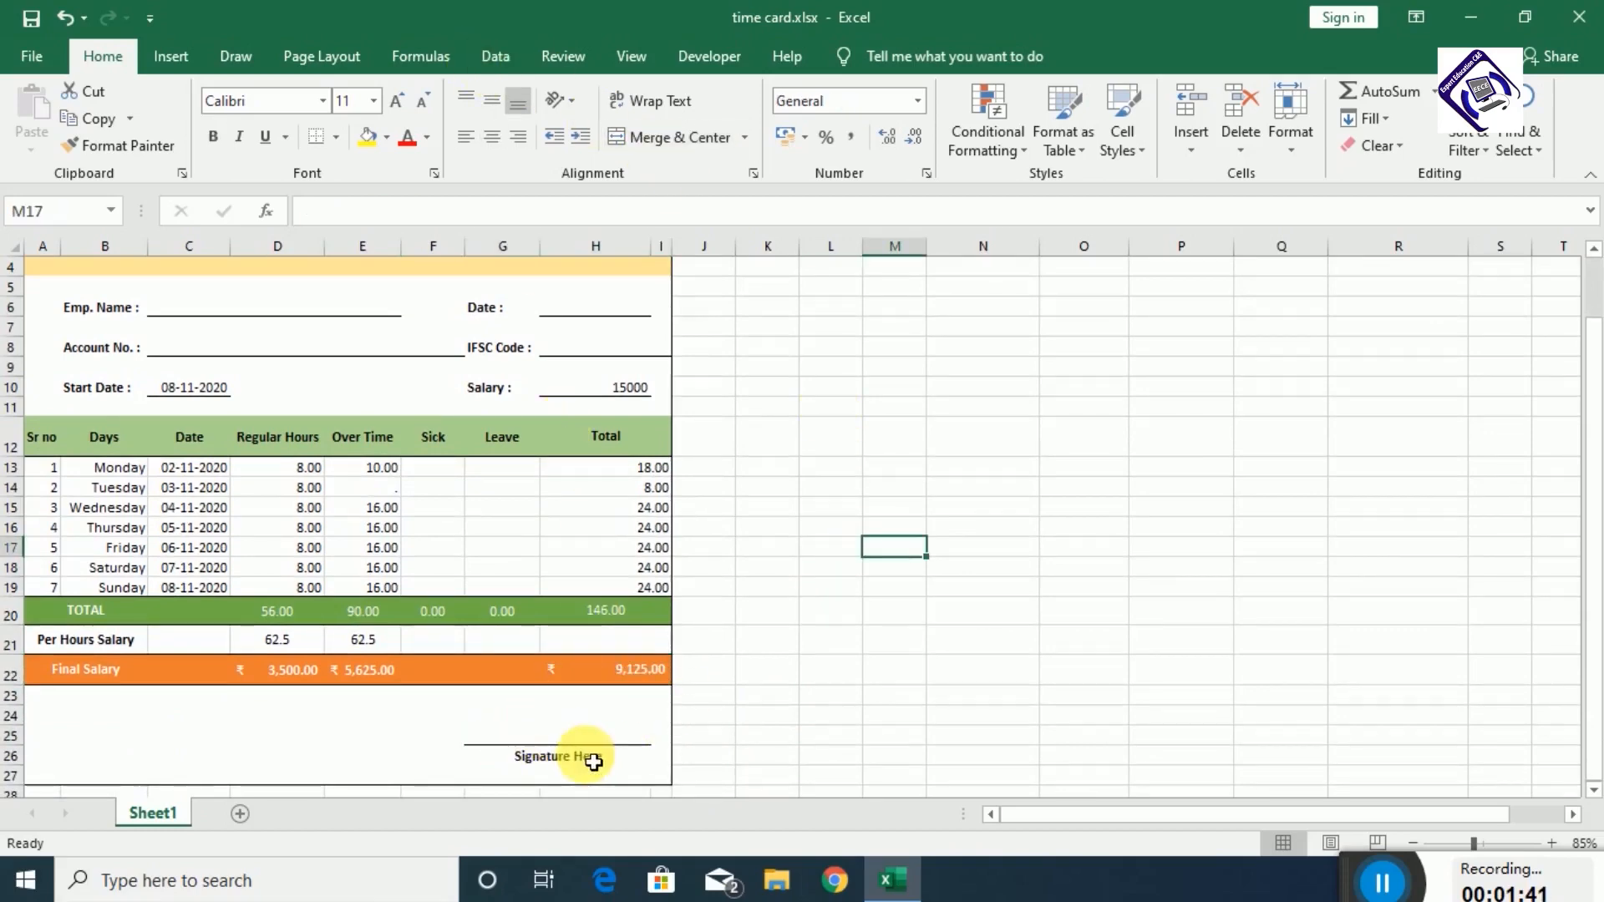
# - Copy the whole time card from its heading through row 27 and paste the copy at cell N1
pyautogui.scroll(1, 592, 758)
pyautogui.scroll(-2, 591, 759)
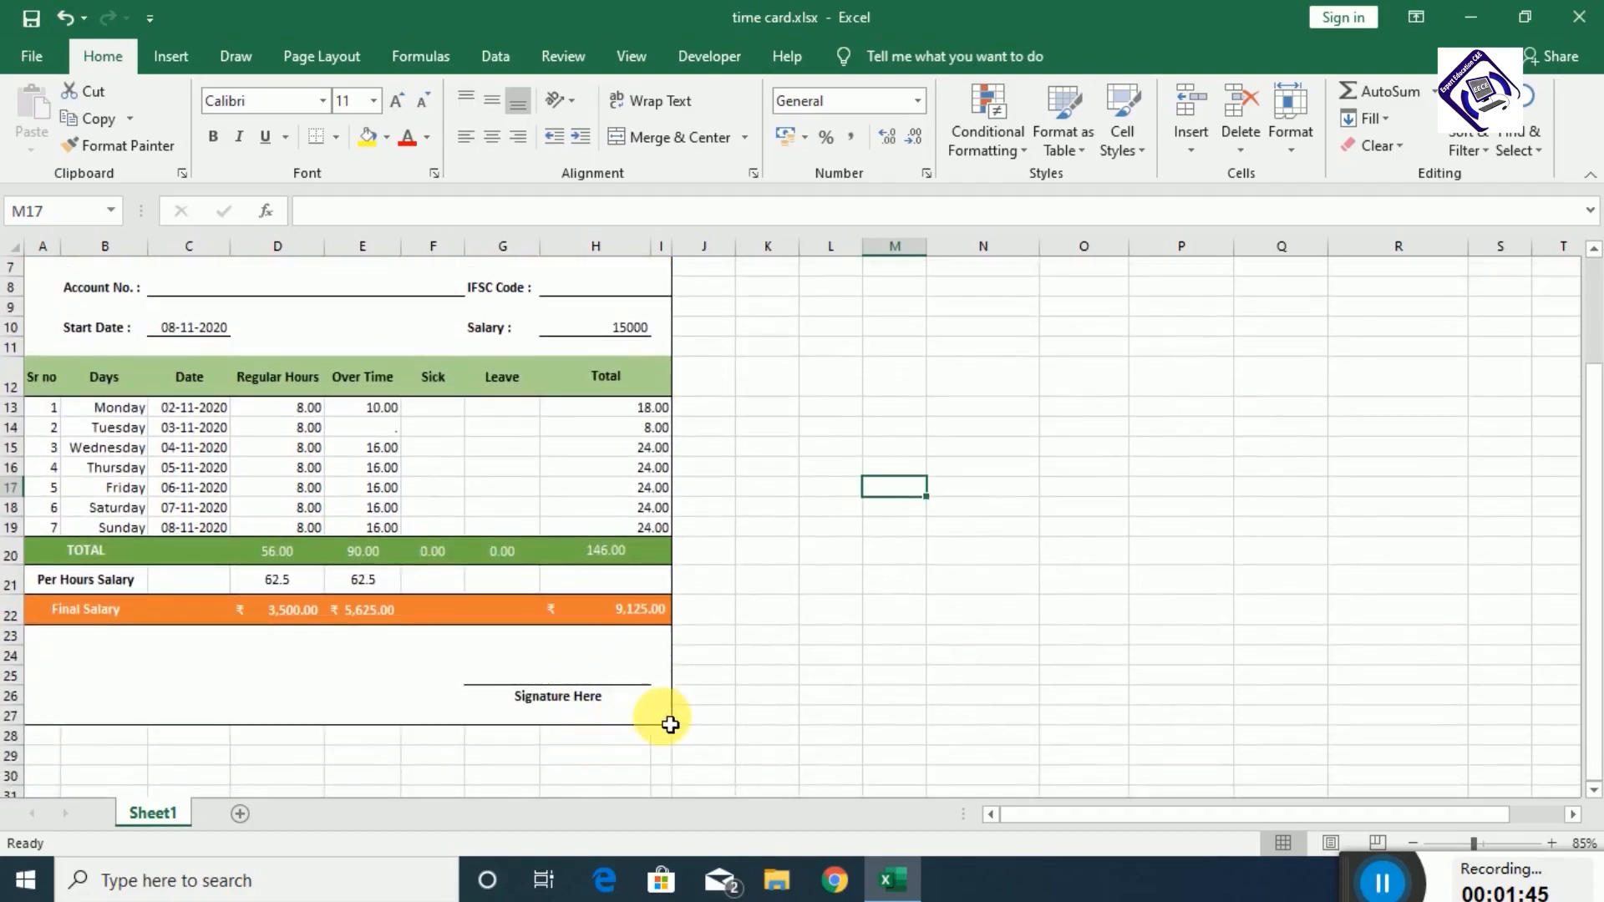
pyautogui.moveTo(670, 724)
pyautogui.mouseDown()
pyautogui.moveTo(329, 501)
pyautogui.moveTo(25, 242)
pyautogui.moveTo(4, 9)
pyautogui.mouseUp()
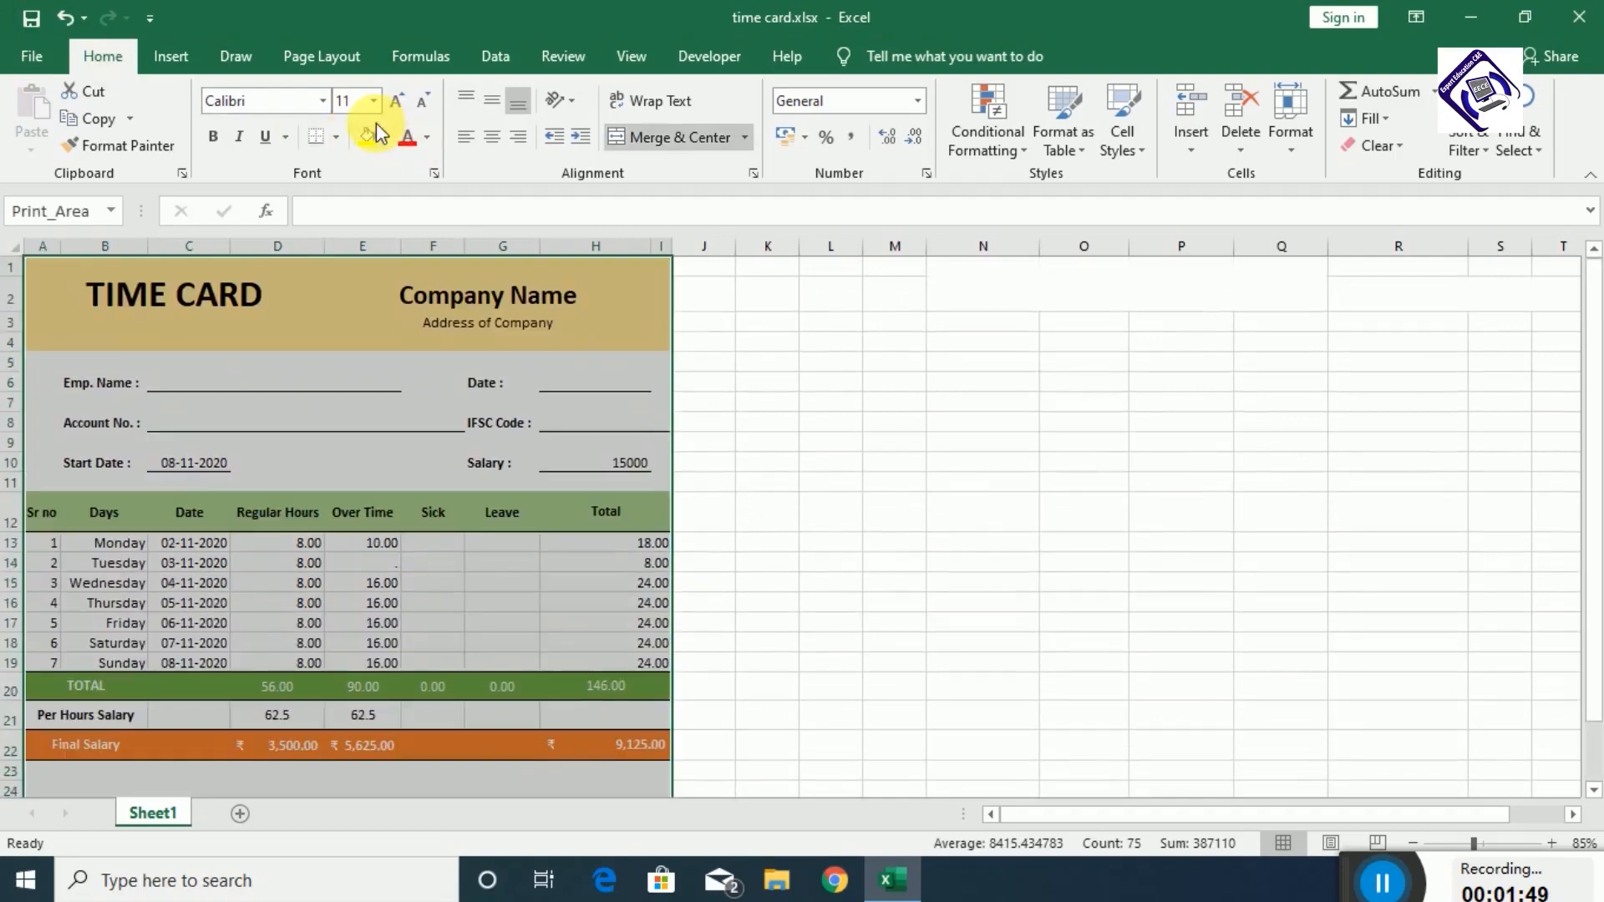
pyautogui.click(93, 118)
pyautogui.scroll(-5, 910, 412)
pyautogui.scroll(5, 910, 412)
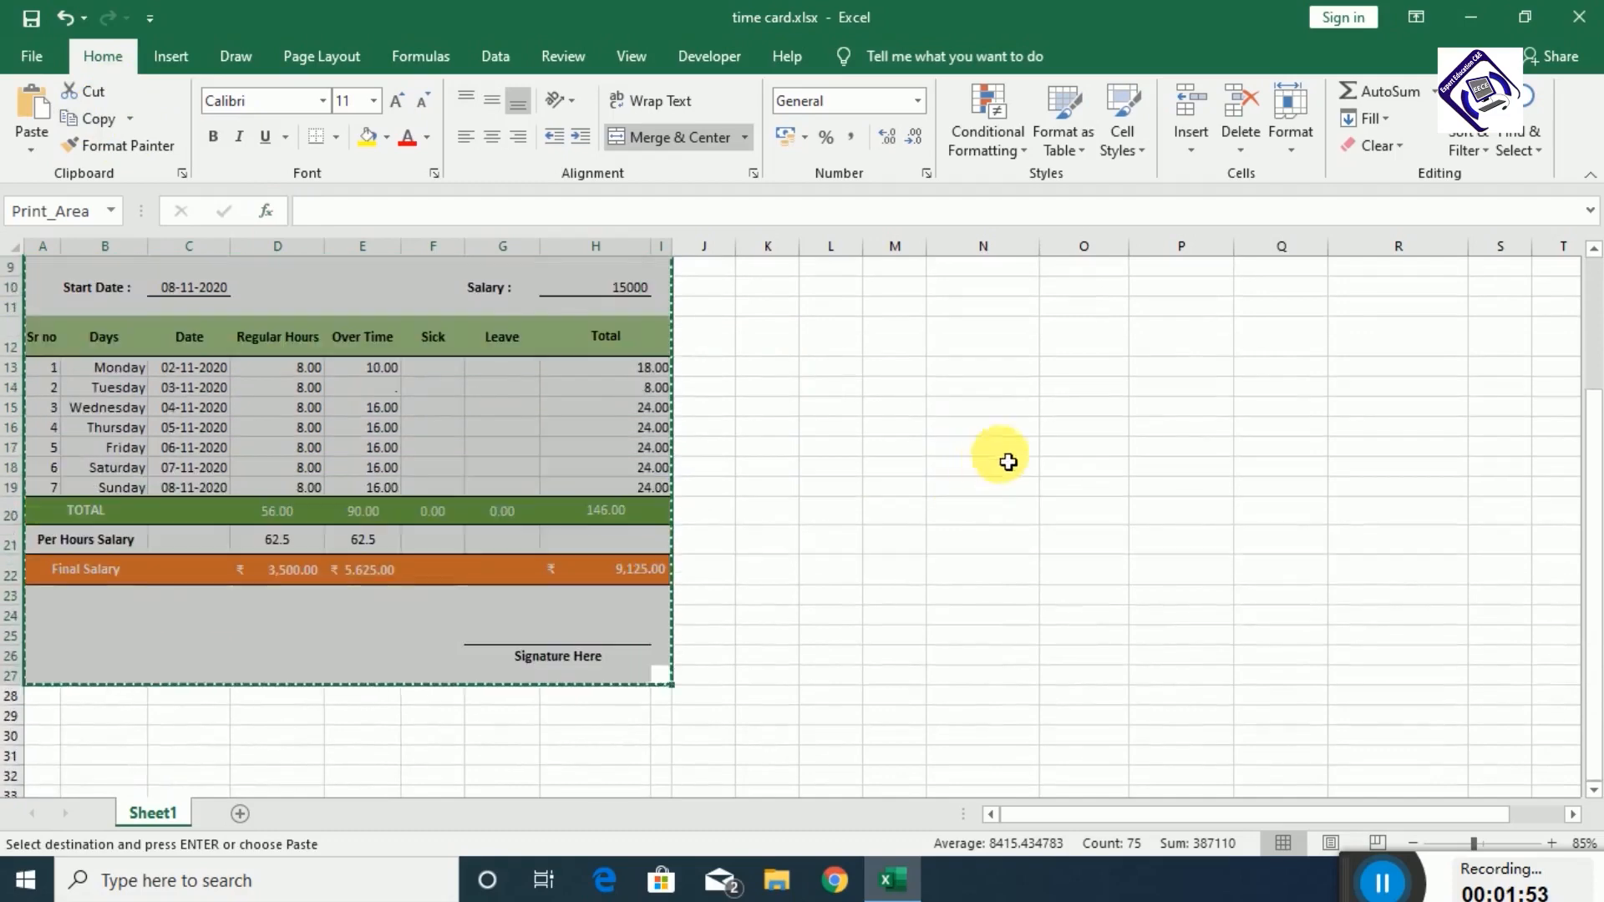
pyautogui.click(945, 272)
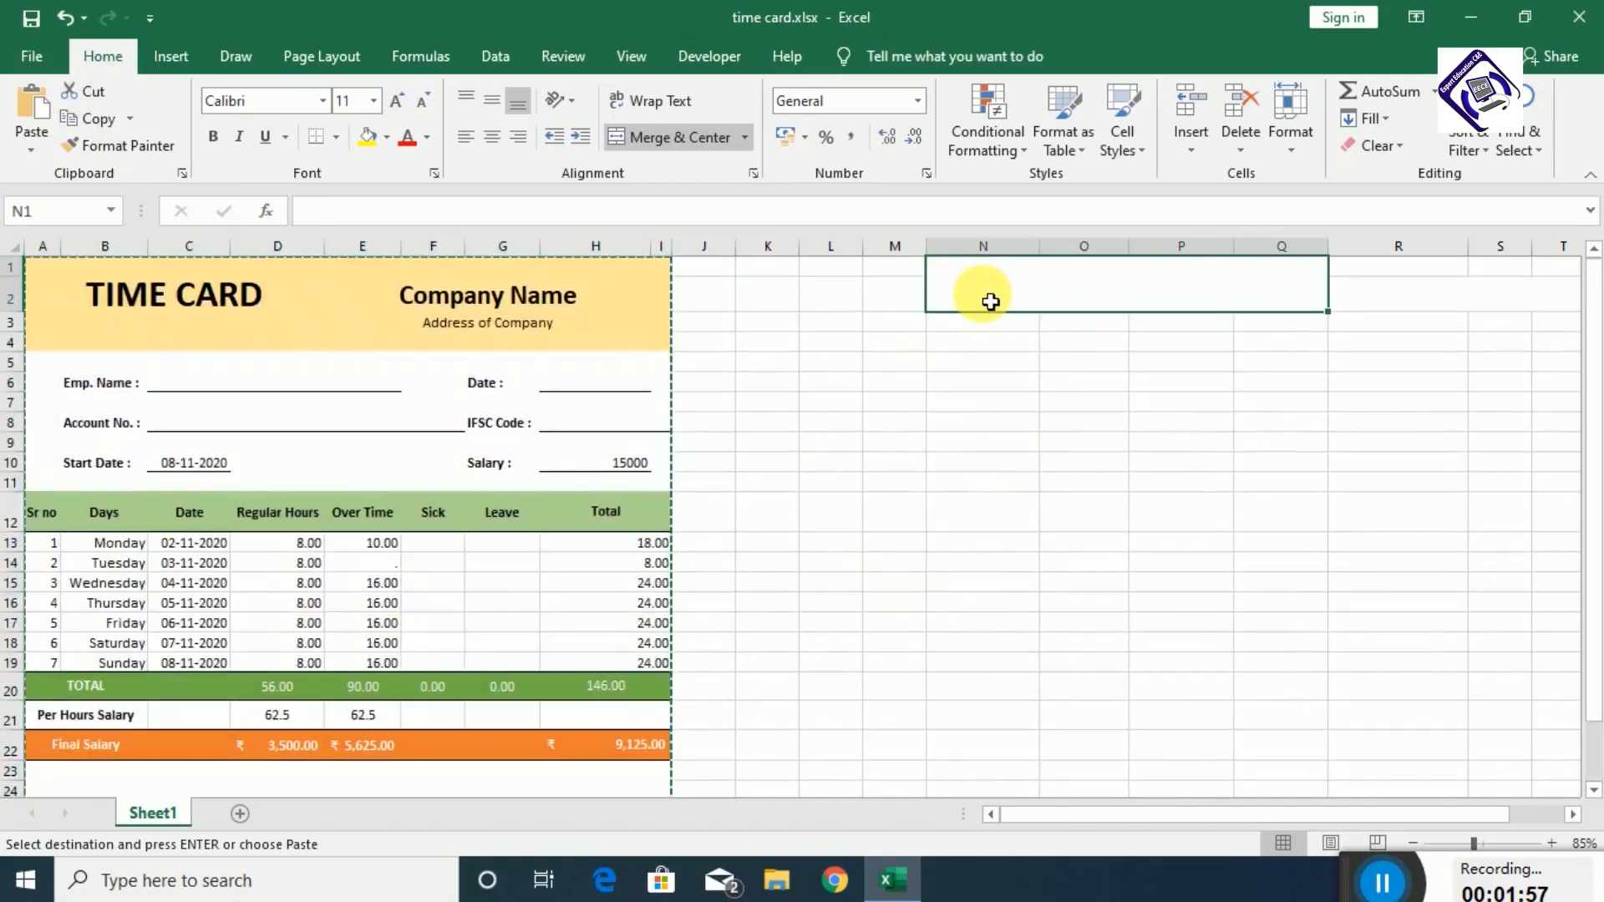
pyautogui.hotkey('ctrl', 'v')
# - Examine the pasted time card, checking its Tuesday Over Time cell, TIME CARD title, Company Name and Address of Company
pyautogui.click(1196, 446)
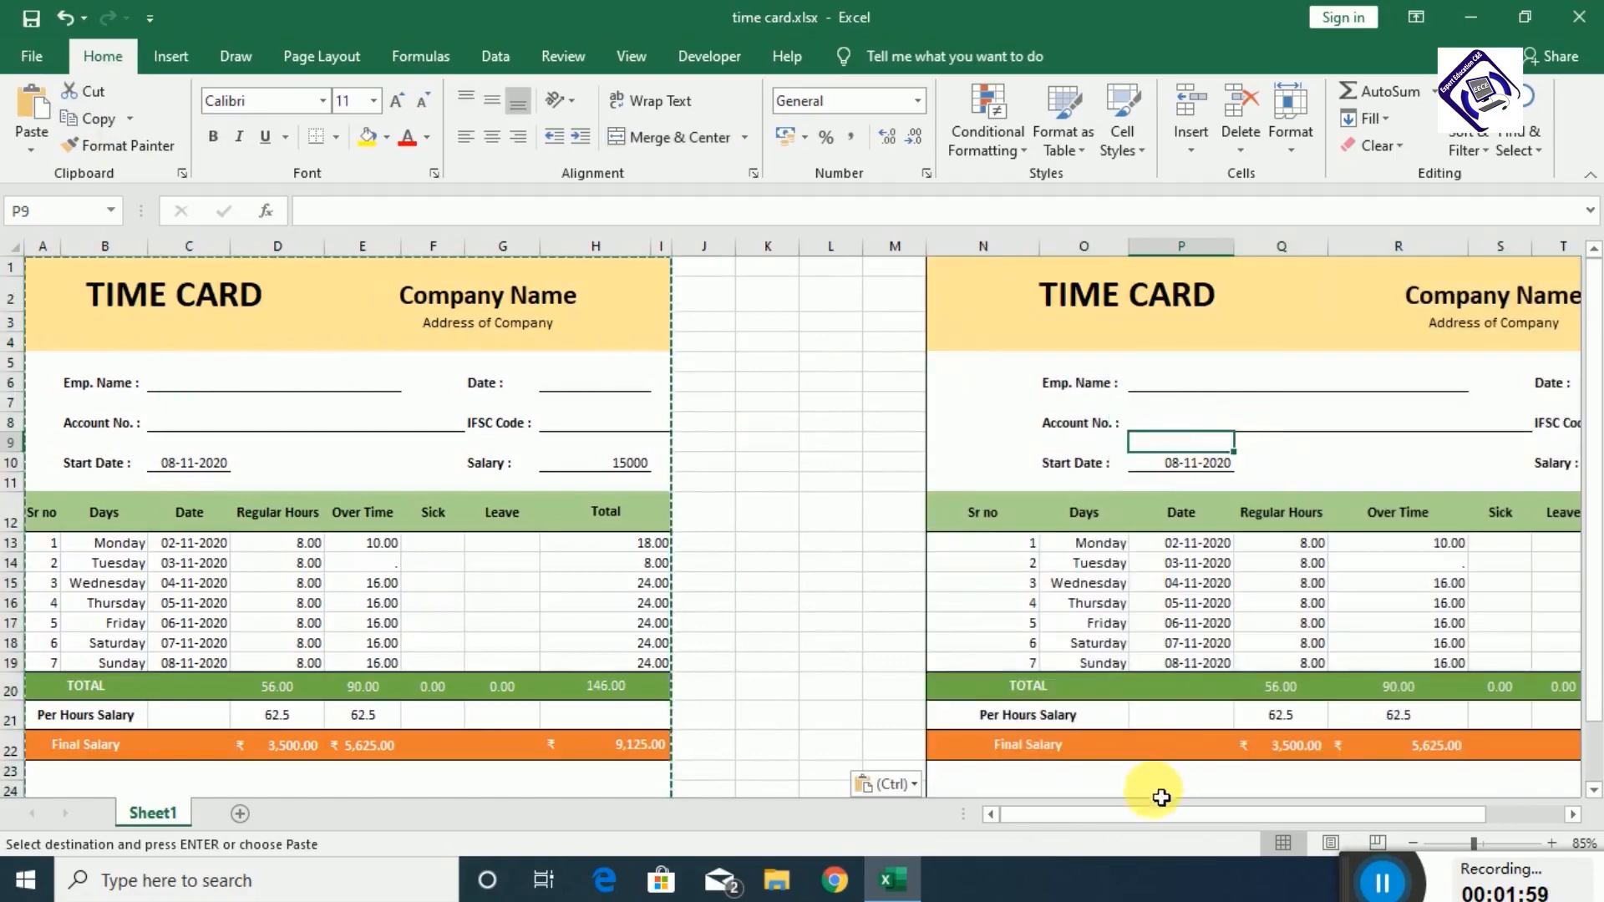
pyautogui.moveTo(1153, 817); pyautogui.dragTo(1241, 822)
pyautogui.click(1194, 563)
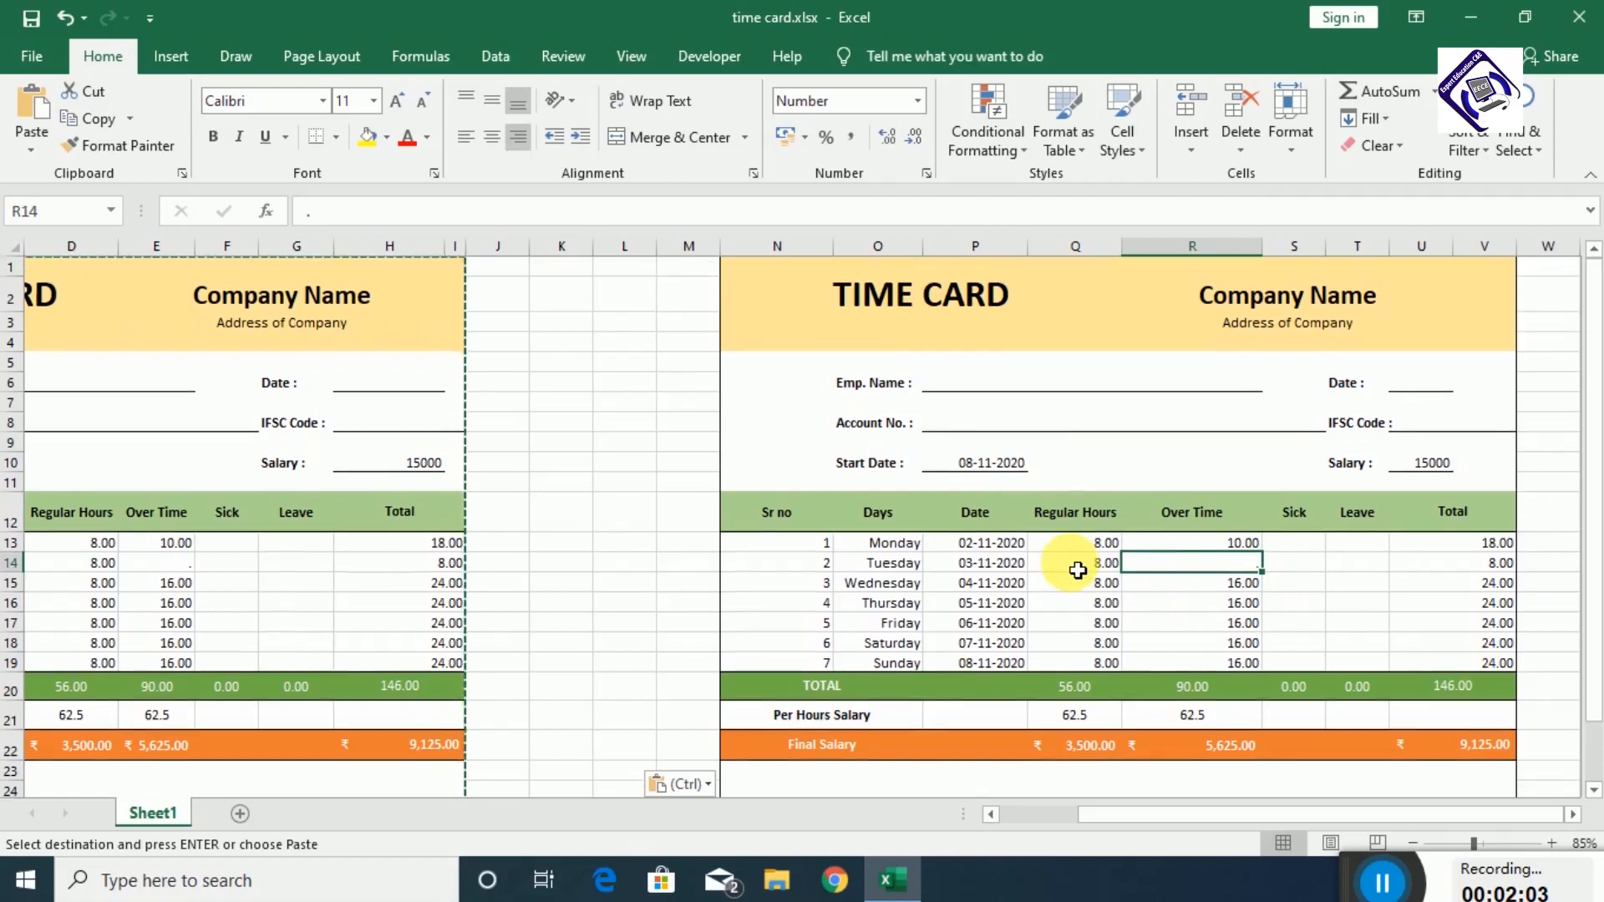
pyautogui.click(937, 311)
pyautogui.click(1339, 306)
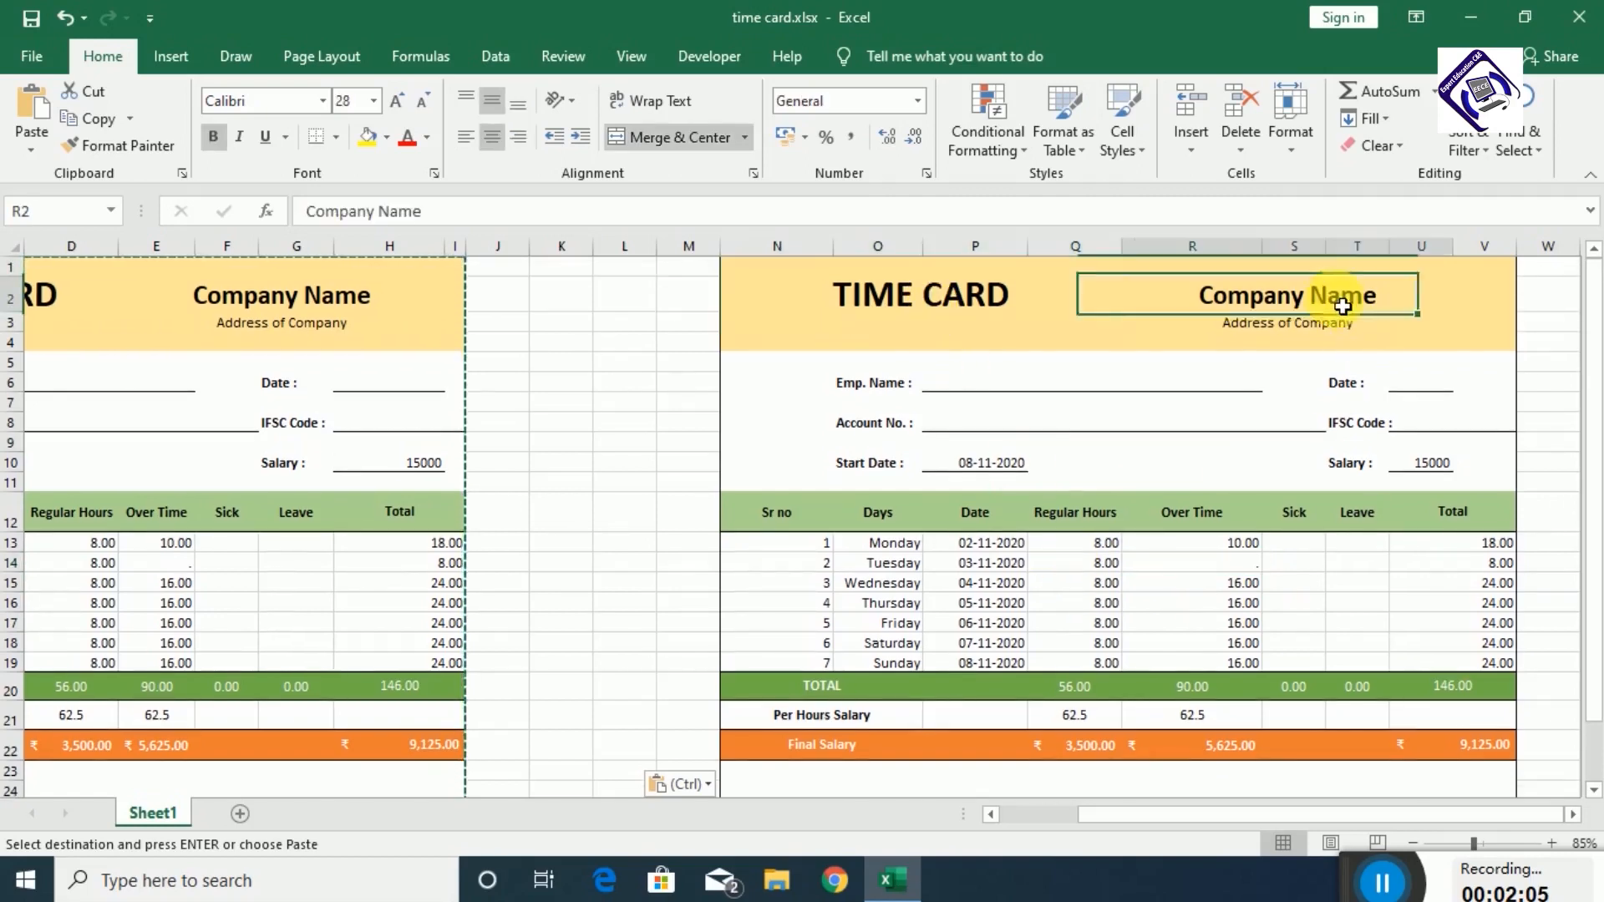
pyautogui.click(1300, 329)
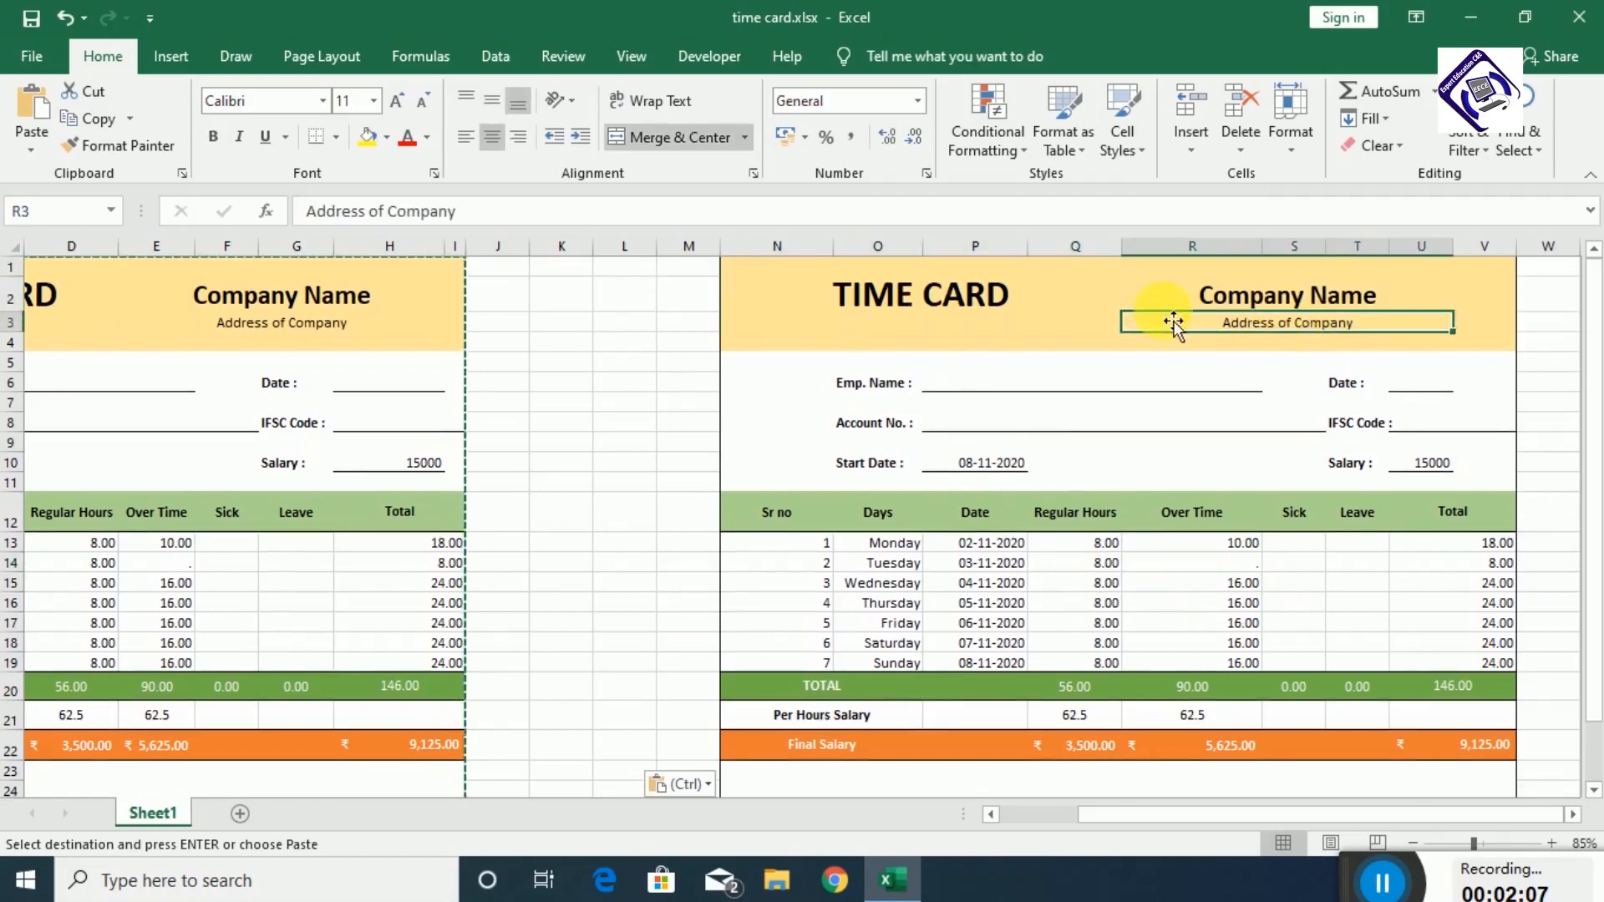
# - Clear the Salary and Start Date values in the header of the copied time card
pyautogui.click(936, 387)
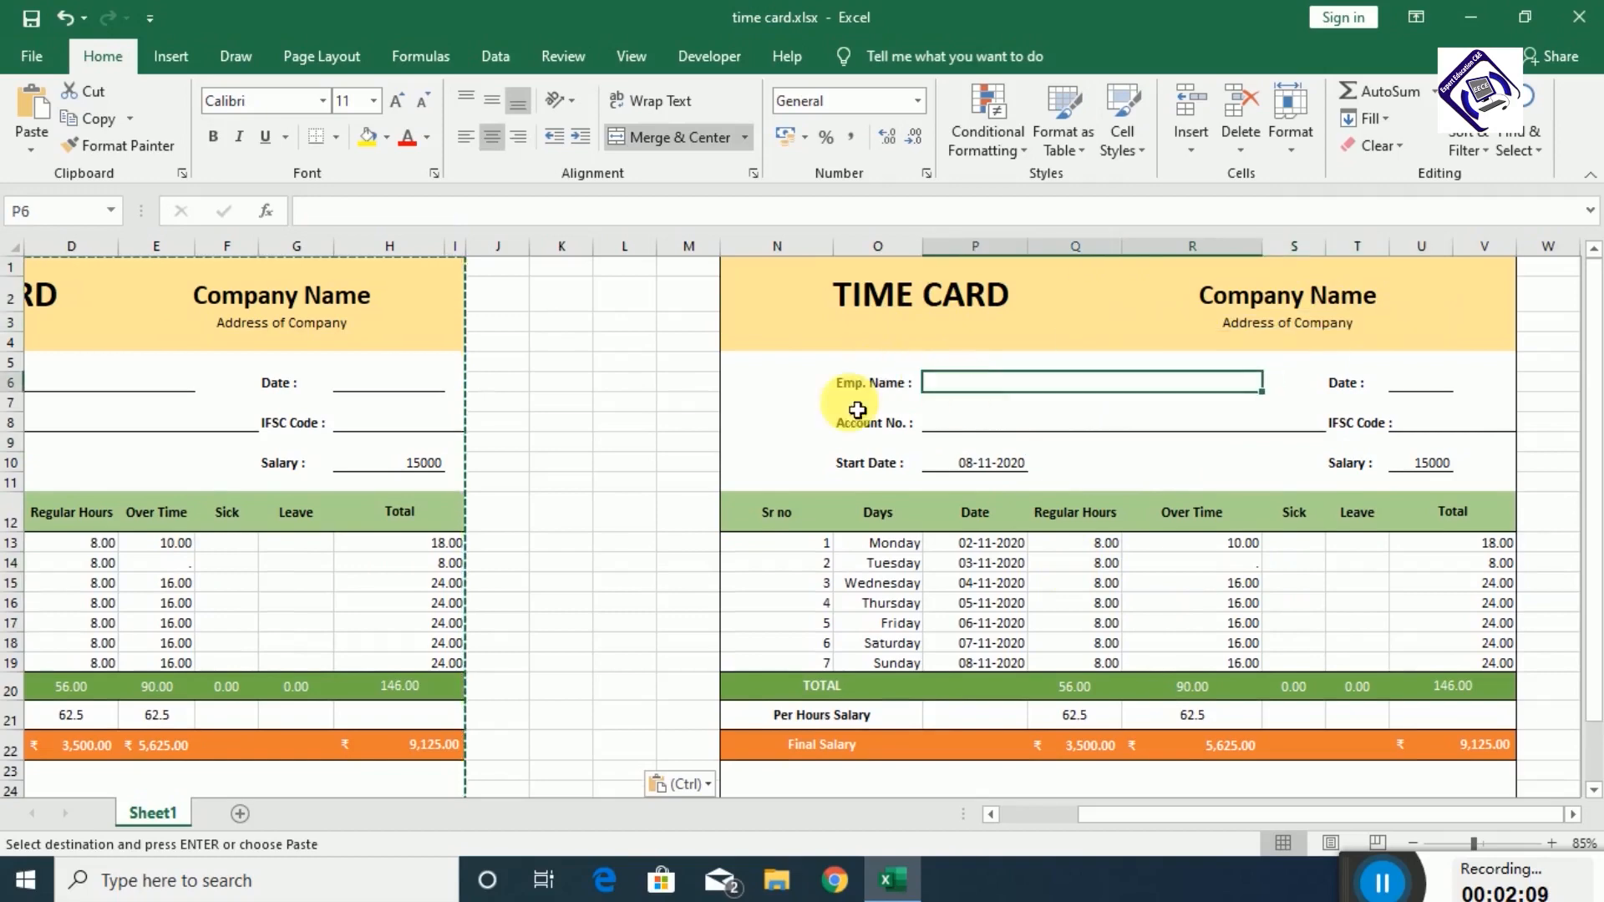
pyautogui.click(1034, 436)
pyautogui.click(1420, 426)
pyautogui.click(1430, 461)
pyautogui.press('Delete')
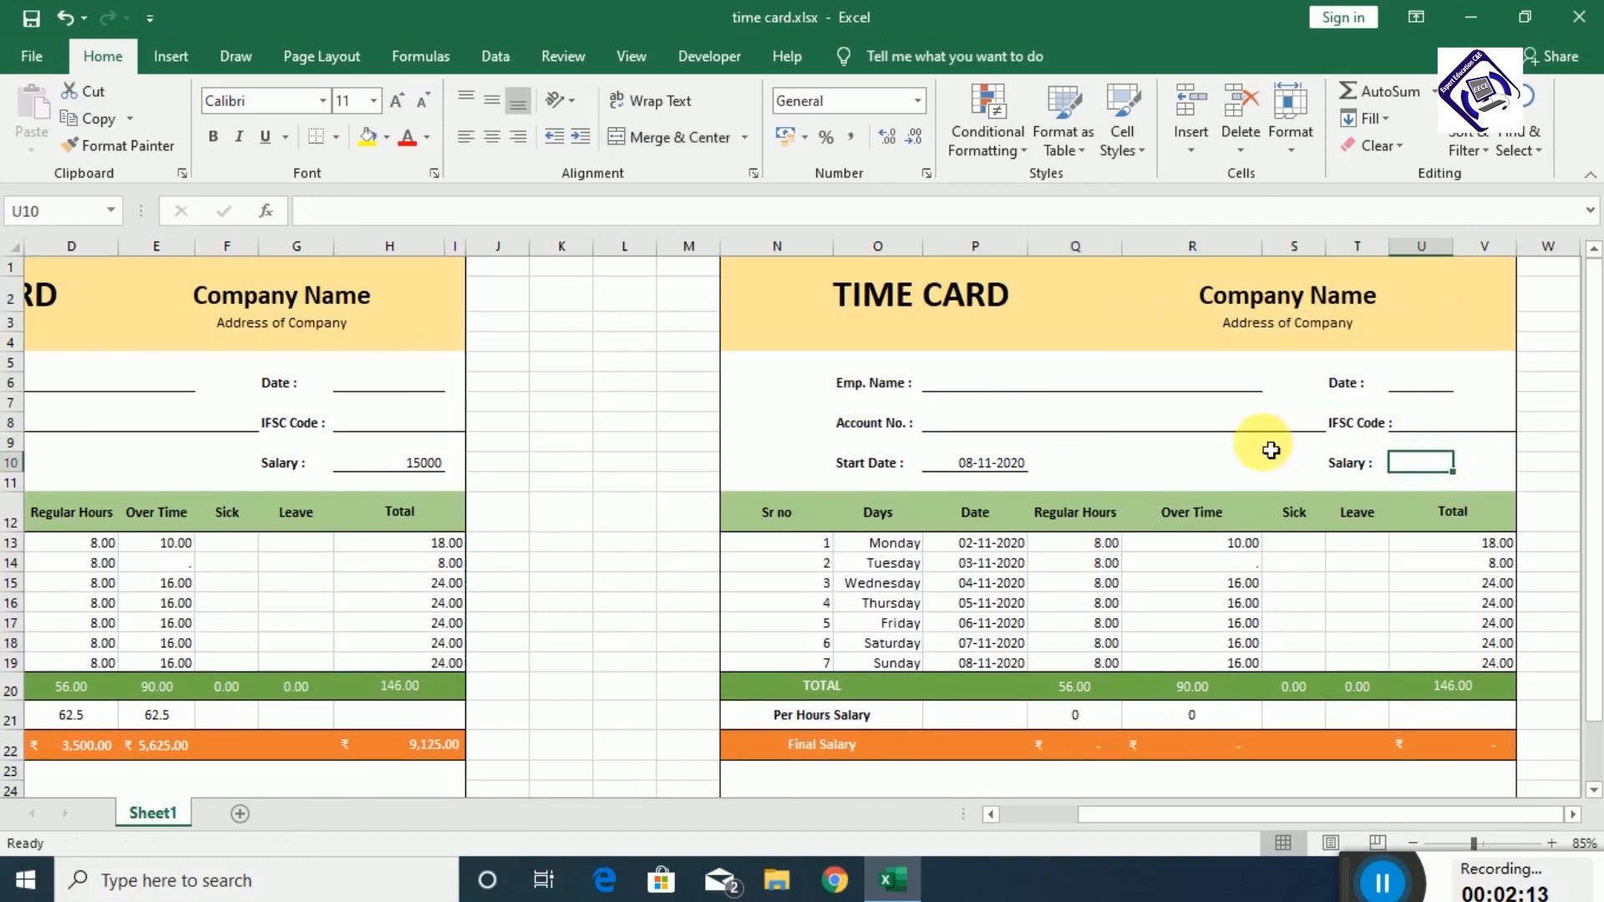
pyautogui.click(982, 461)
pyautogui.press('Delete')
# - Clear the Days, Date, Regular Hours, Over Time, Sick, Leave and Total entries in rows 13 to 19 of the copied card
pyautogui.click(979, 563)
pyautogui.click(983, 666)
pyautogui.press('Delete')
pyautogui.click(905, 665)
pyautogui.press('Delete')
pyautogui.click(979, 543)
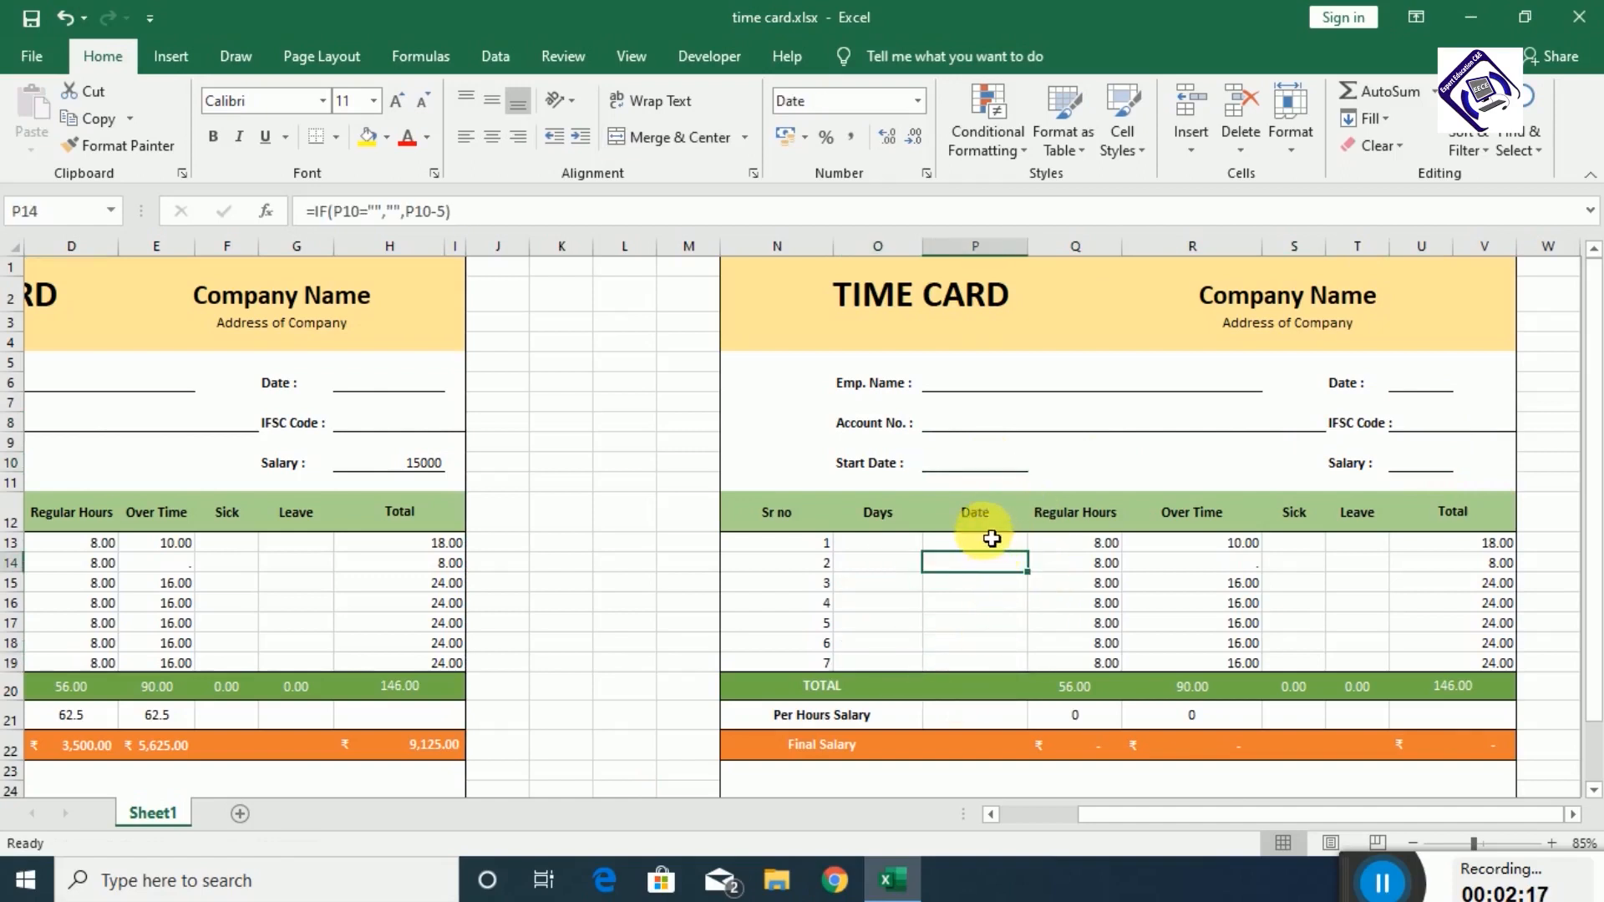
pyautogui.click(893, 550)
pyautogui.moveTo(893, 550); pyautogui.dragTo(1019, 659)
pyautogui.moveTo(1078, 542); pyautogui.dragTo(1463, 672)
pyautogui.press('Delete')
# - Clear the values in the TOTAL, Per Hours Salary and Final Salary rows of the copied card
pyautogui.moveTo(1073, 689); pyautogui.dragTo(1440, 691)
pyautogui.press('Delete')
pyautogui.moveTo(1080, 712); pyautogui.dragTo(1178, 714)
pyautogui.press('Delete')
pyautogui.moveTo(1070, 751); pyautogui.dragTo(1458, 746)
pyautogui.press('Delete')
pyautogui.click(1554, 689)
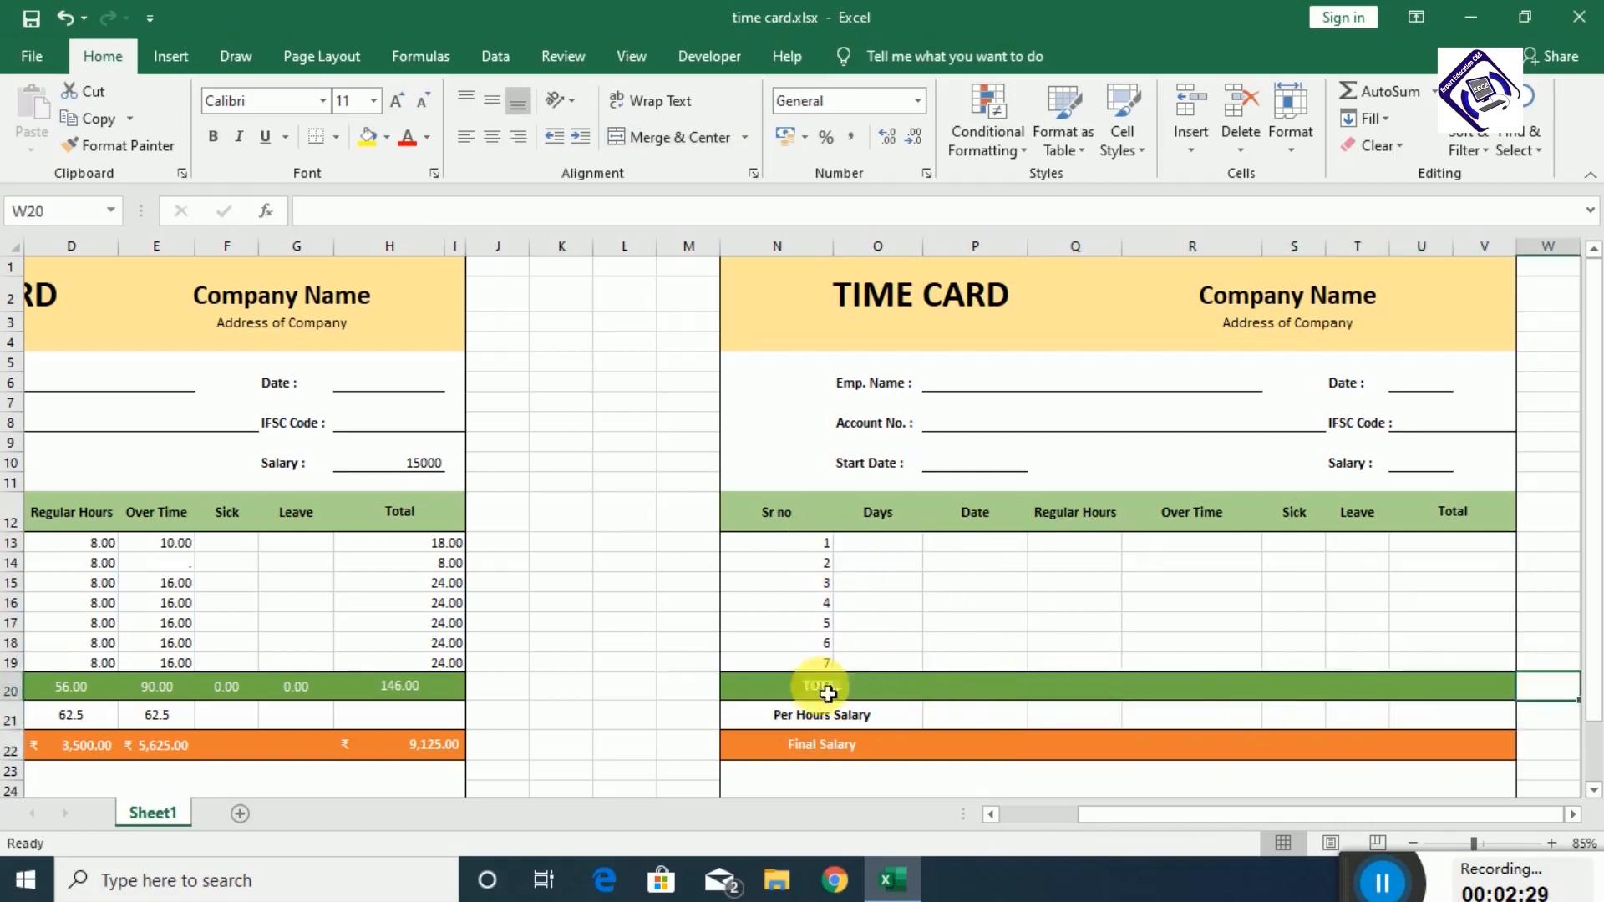
# - Review the emptied card's column headings from Days to Total and its signature area
pyautogui.scroll(-1, 898, 727)
pyautogui.scroll(1, 901, 721)
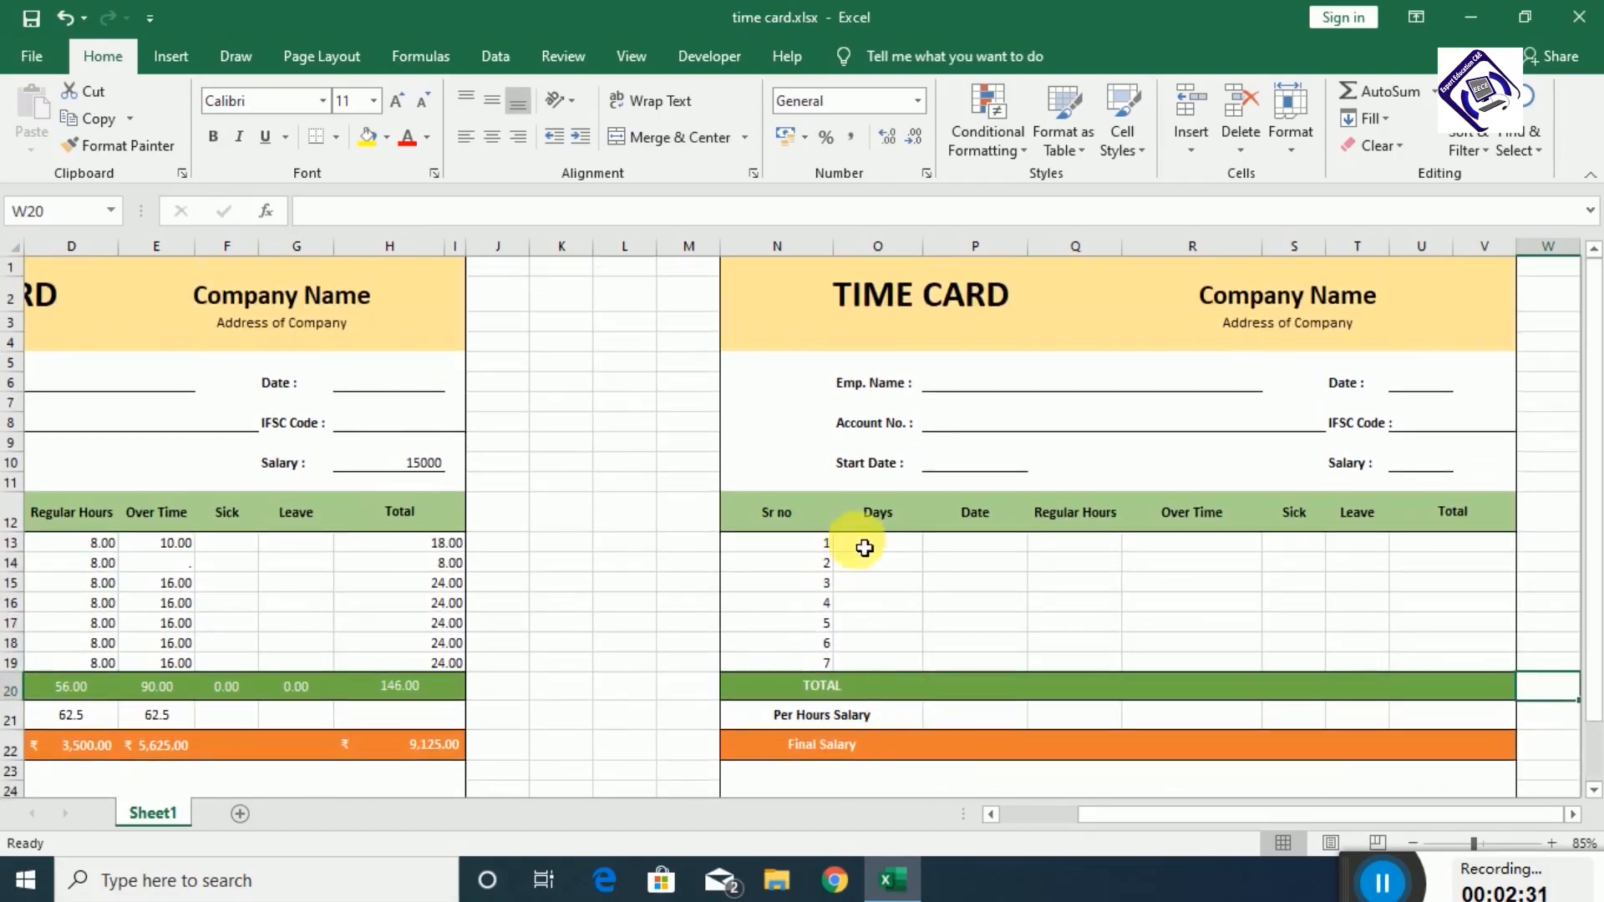
pyautogui.click(869, 516)
pyautogui.click(976, 522)
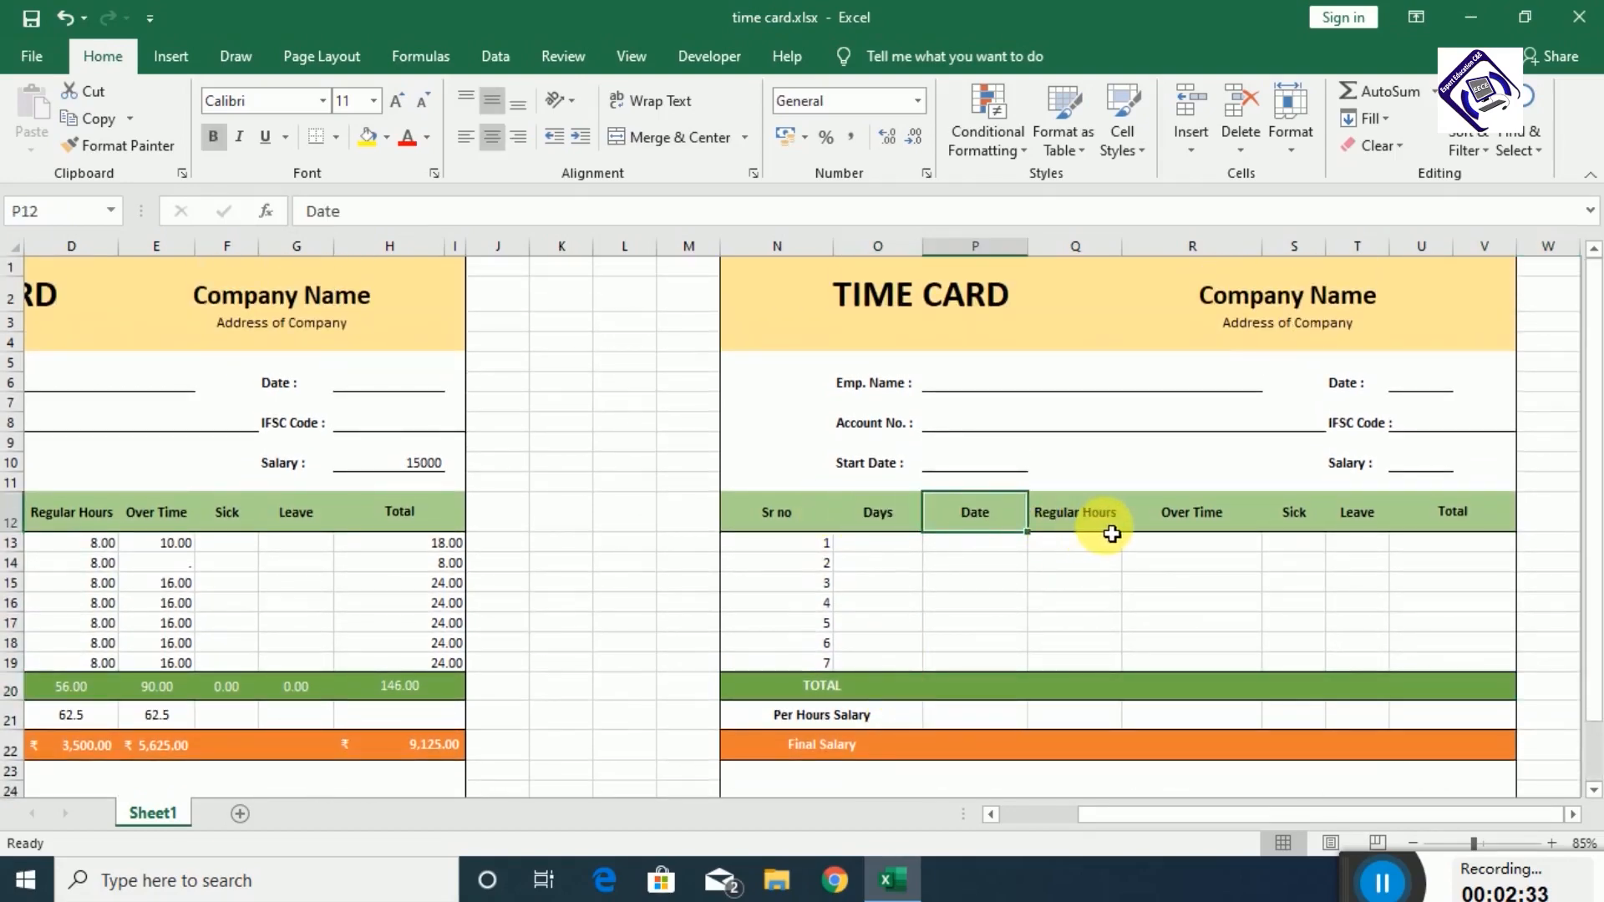
pyautogui.click(1077, 524)
pyautogui.click(1171, 532)
pyautogui.click(1299, 522)
pyautogui.click(1358, 519)
pyautogui.click(1448, 518)
pyautogui.scroll(-6, 1374, 535)
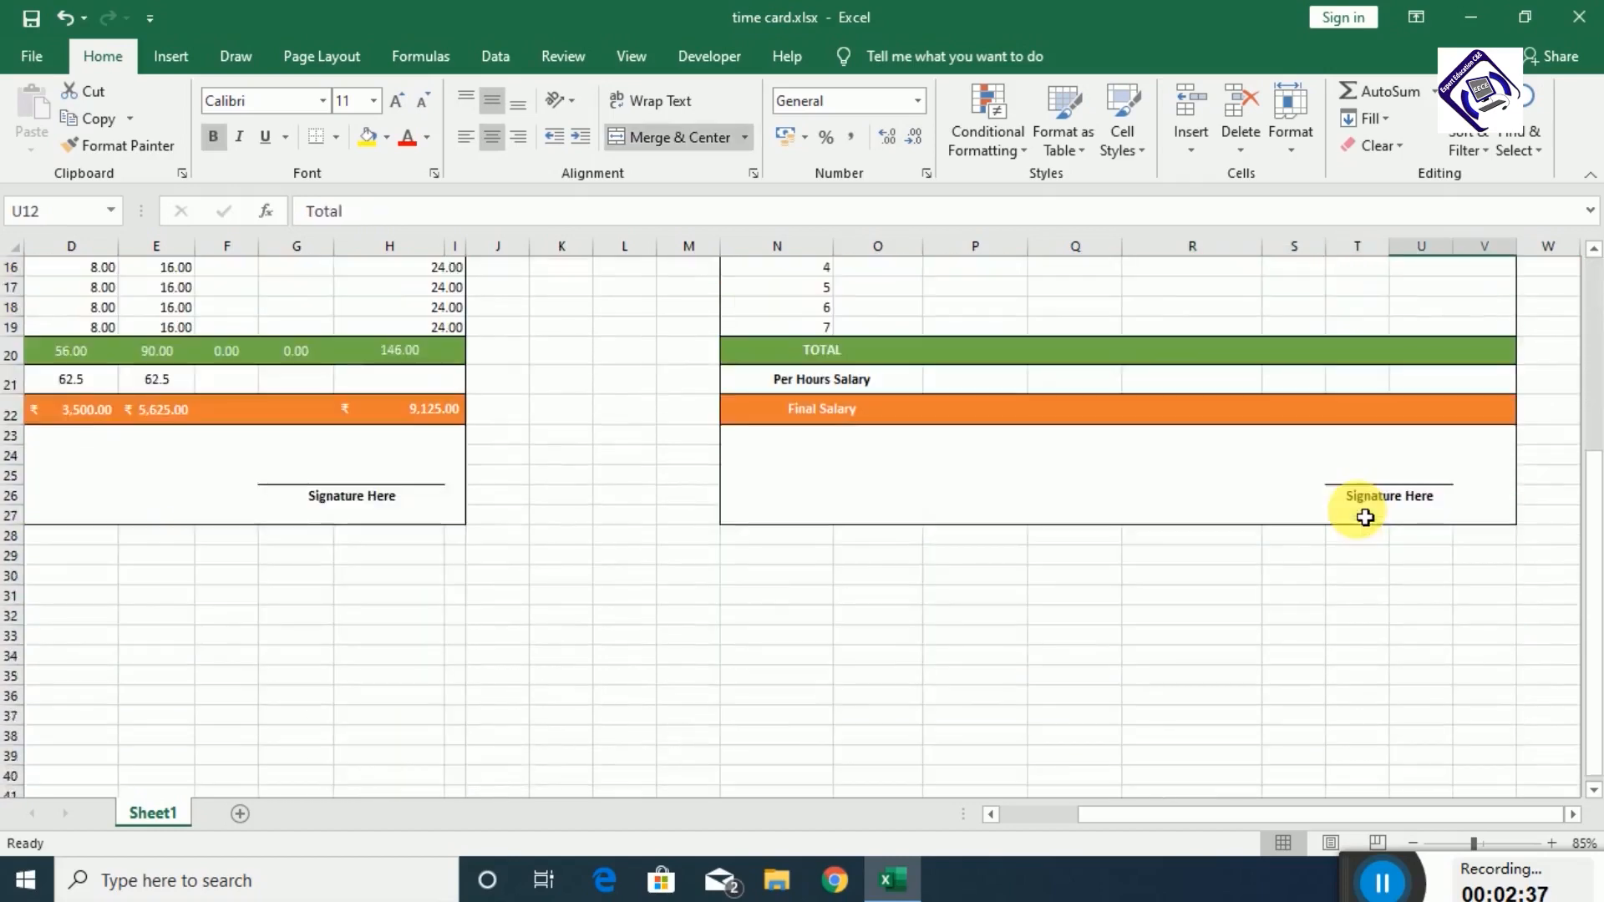
pyautogui.scroll(6, 1364, 517)
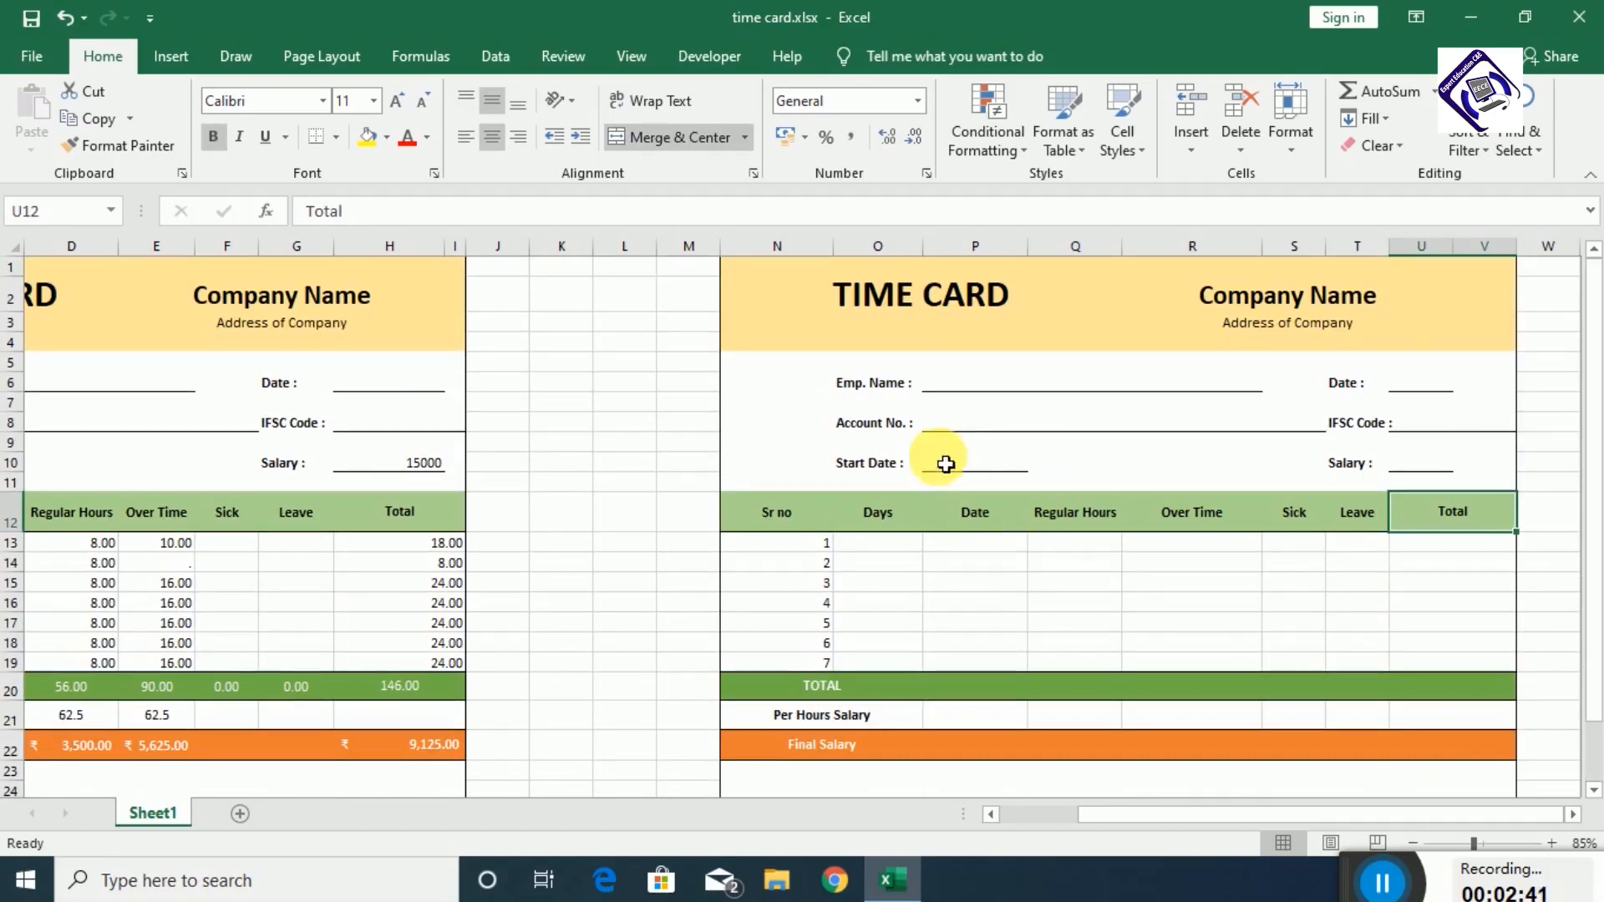
# - Check the November 2020 calendar and set the copied card's Start Date in P10 to 08/11/2020
pyautogui.click(945, 464)
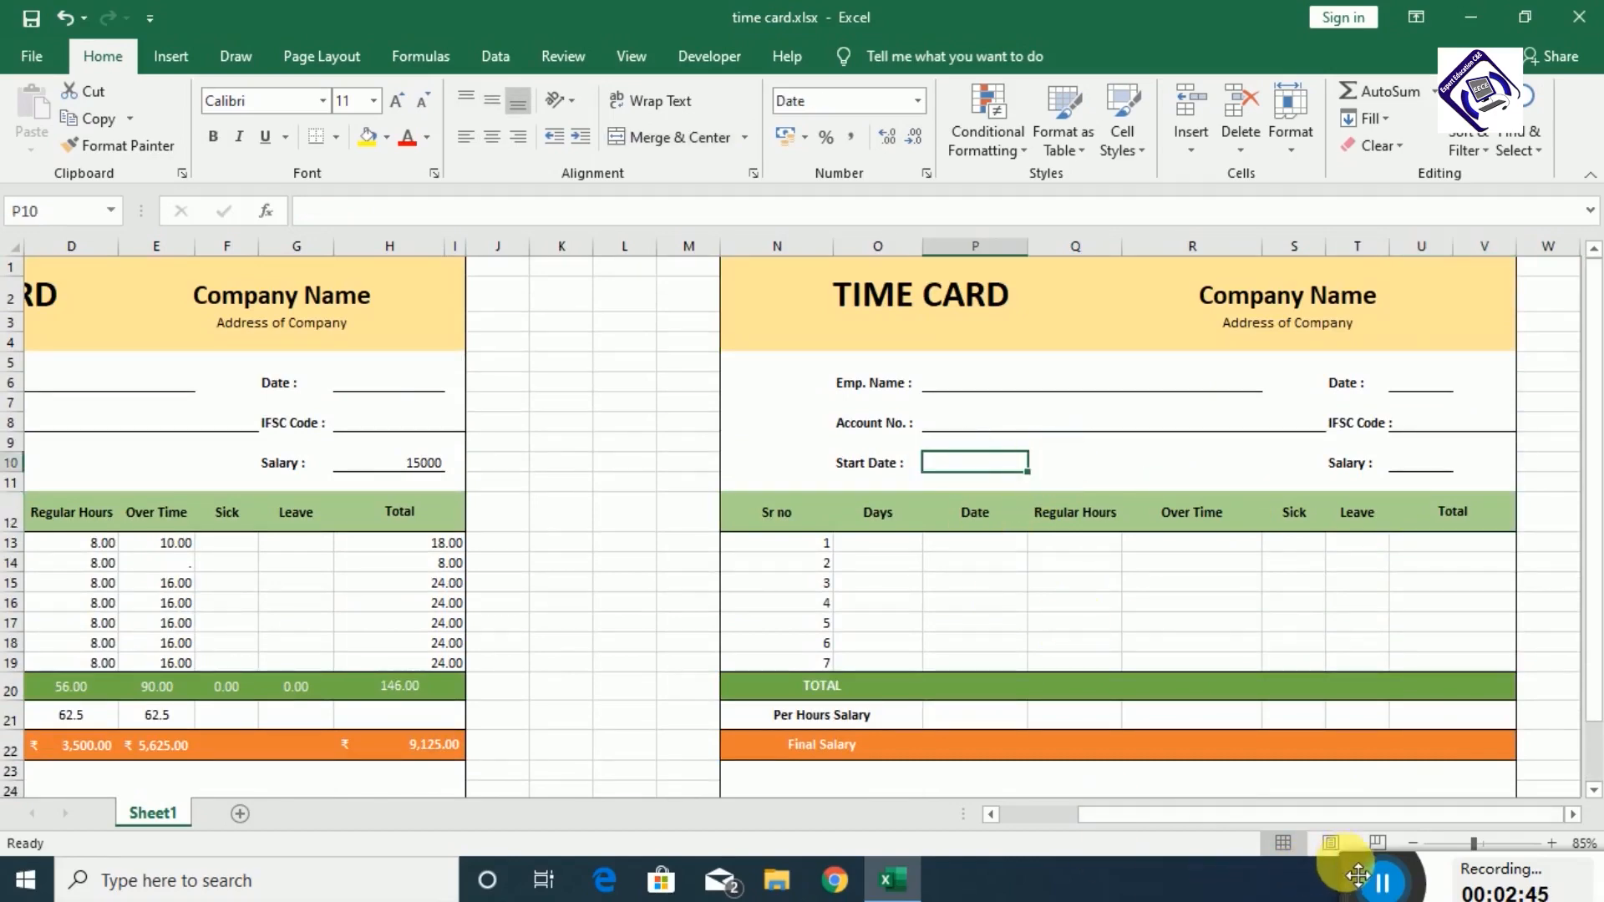
pyautogui.click(1370, 890)
pyautogui.click(1499, 878)
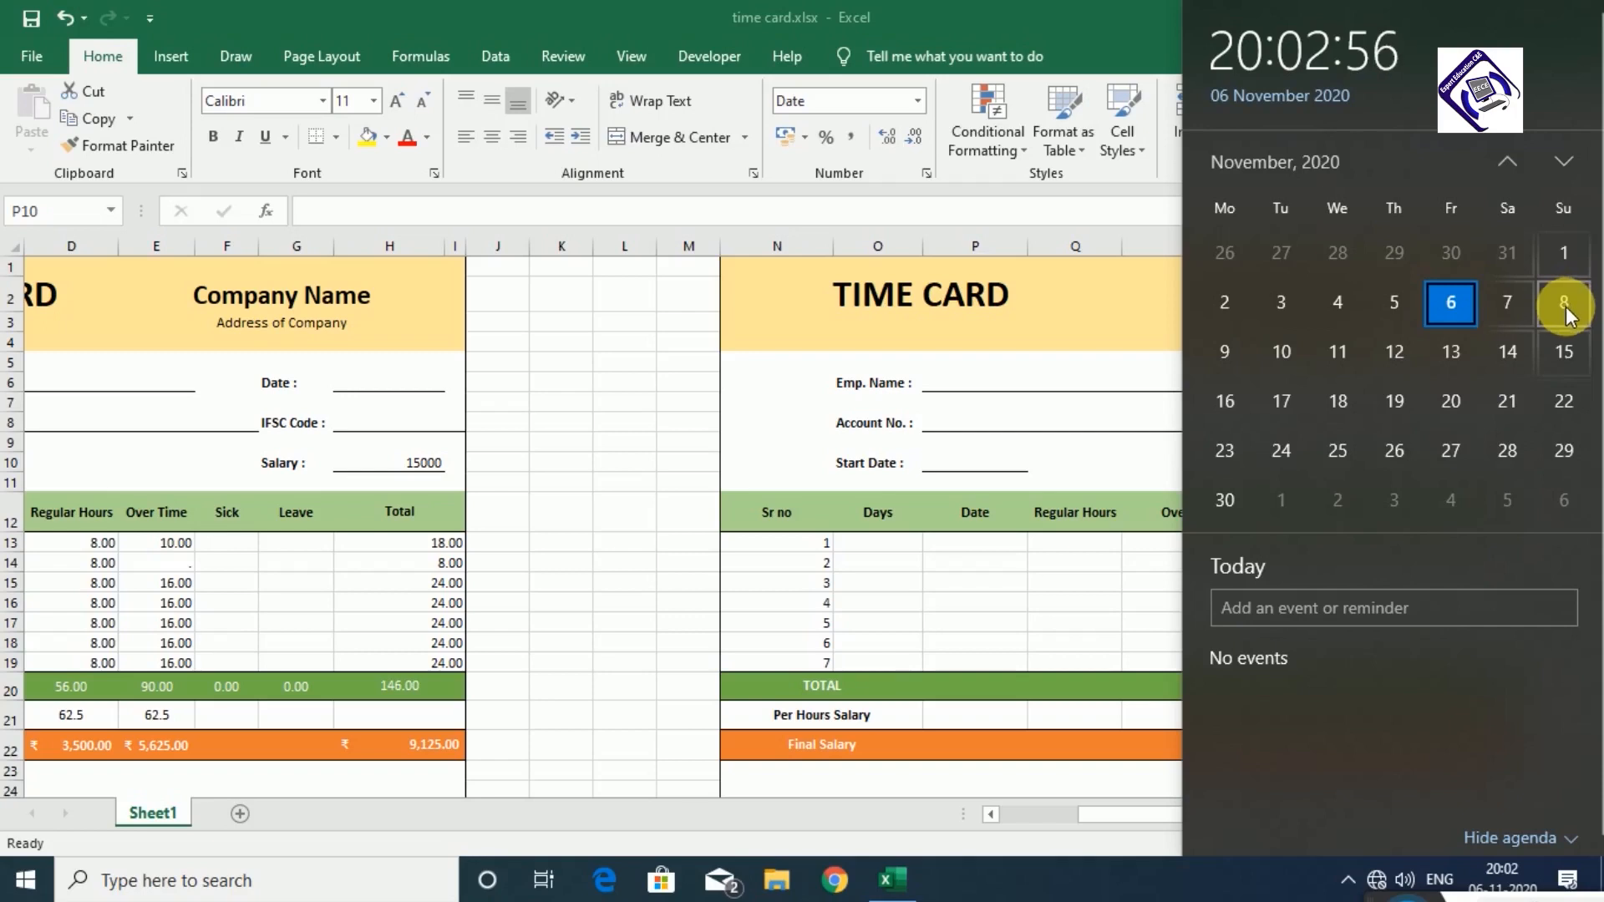
pyautogui.click(954, 468)
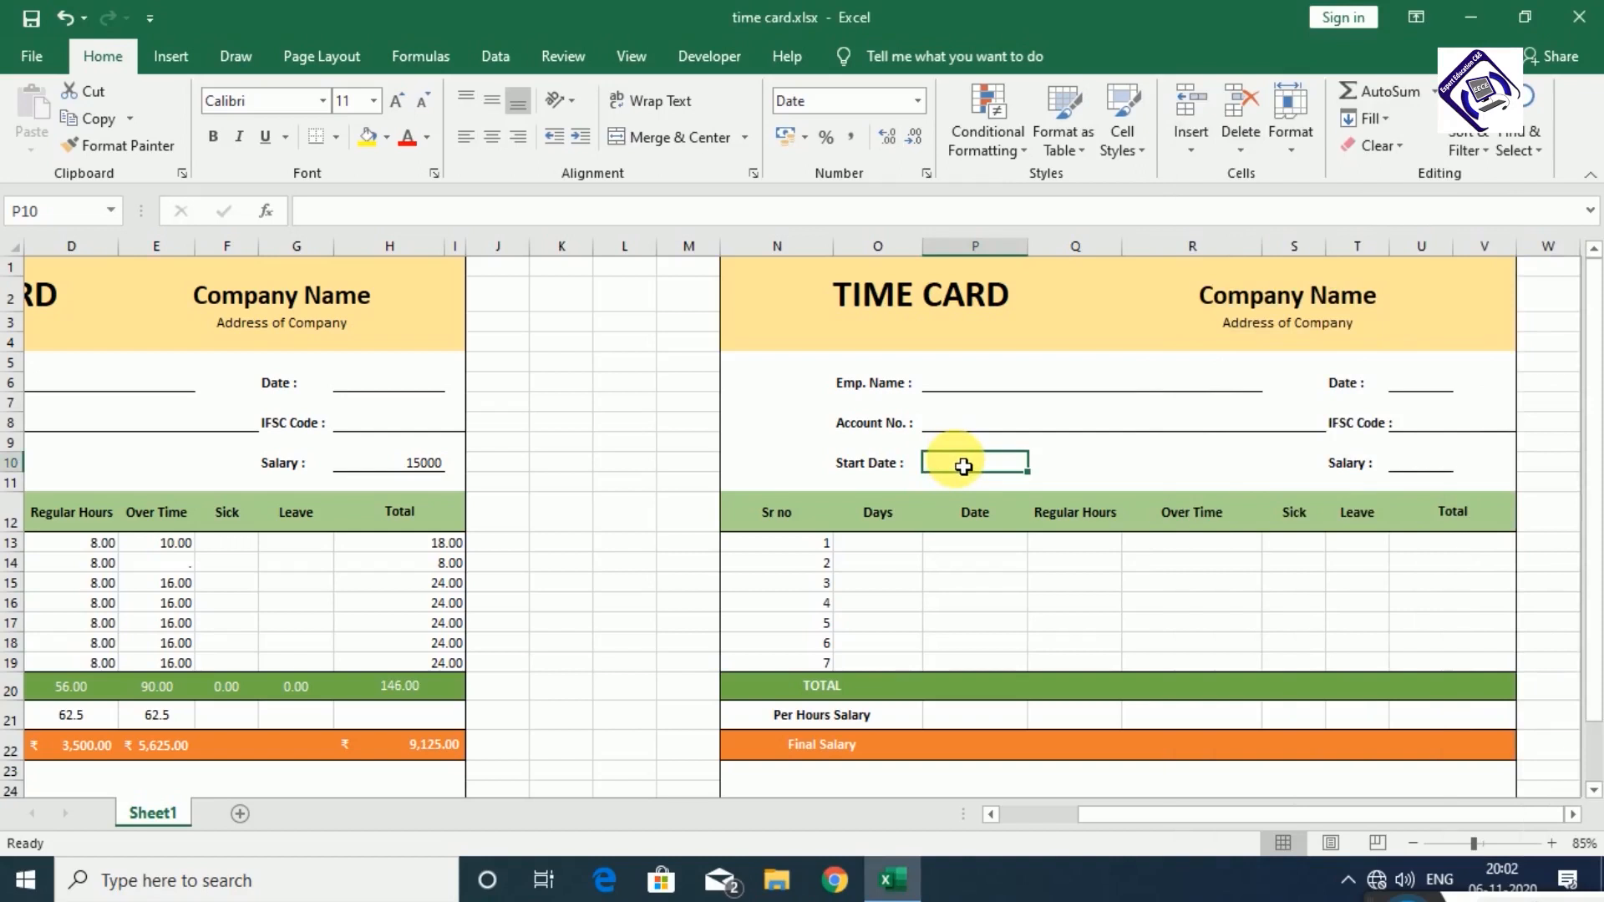
pyautogui.write('08/11/2020')
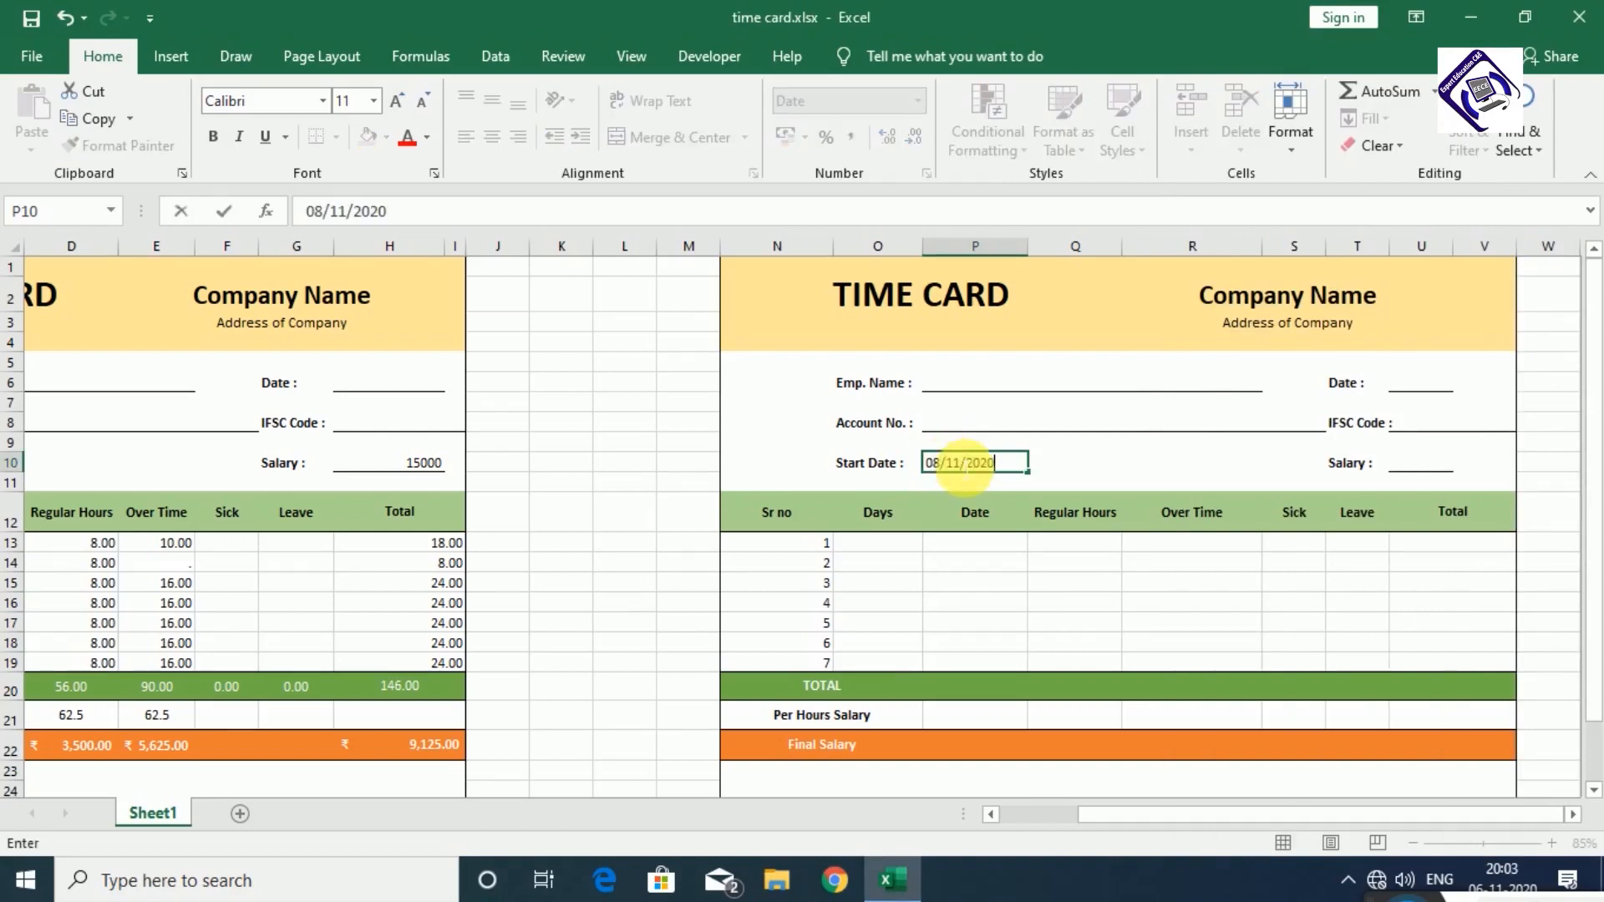
pyautogui.press('Return')
pyautogui.click(1022, 470)
# - Enter the formula =IF(P10="","",P10-6) in the first Date cell, P13
pyautogui.click(971, 602)
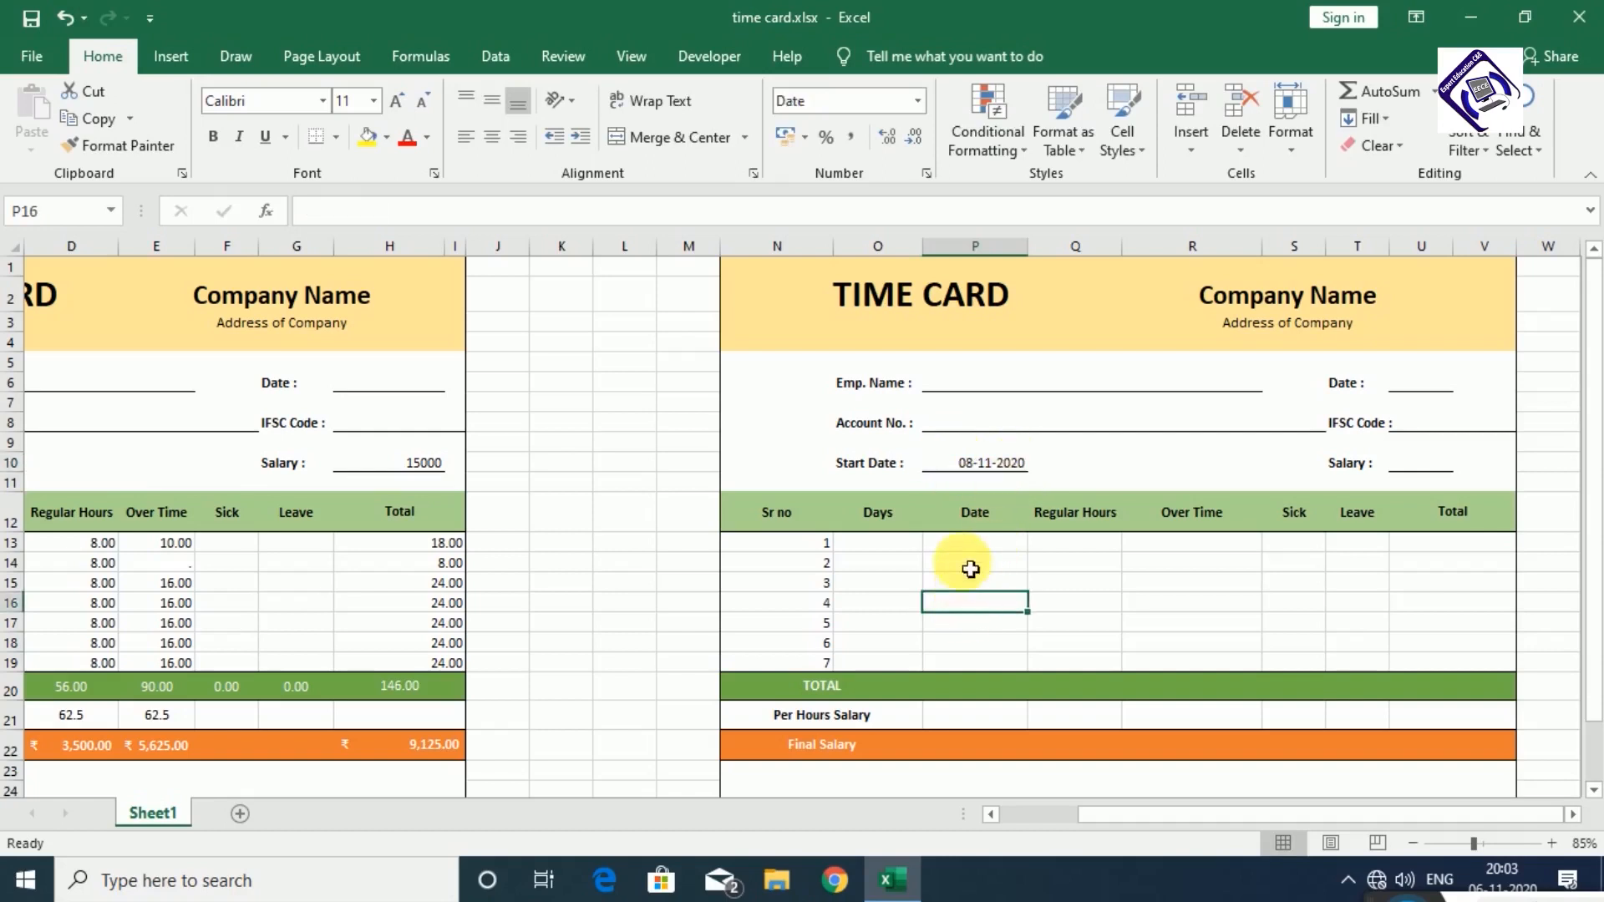
pyautogui.moveTo(980, 548); pyautogui.dragTo(978, 678)
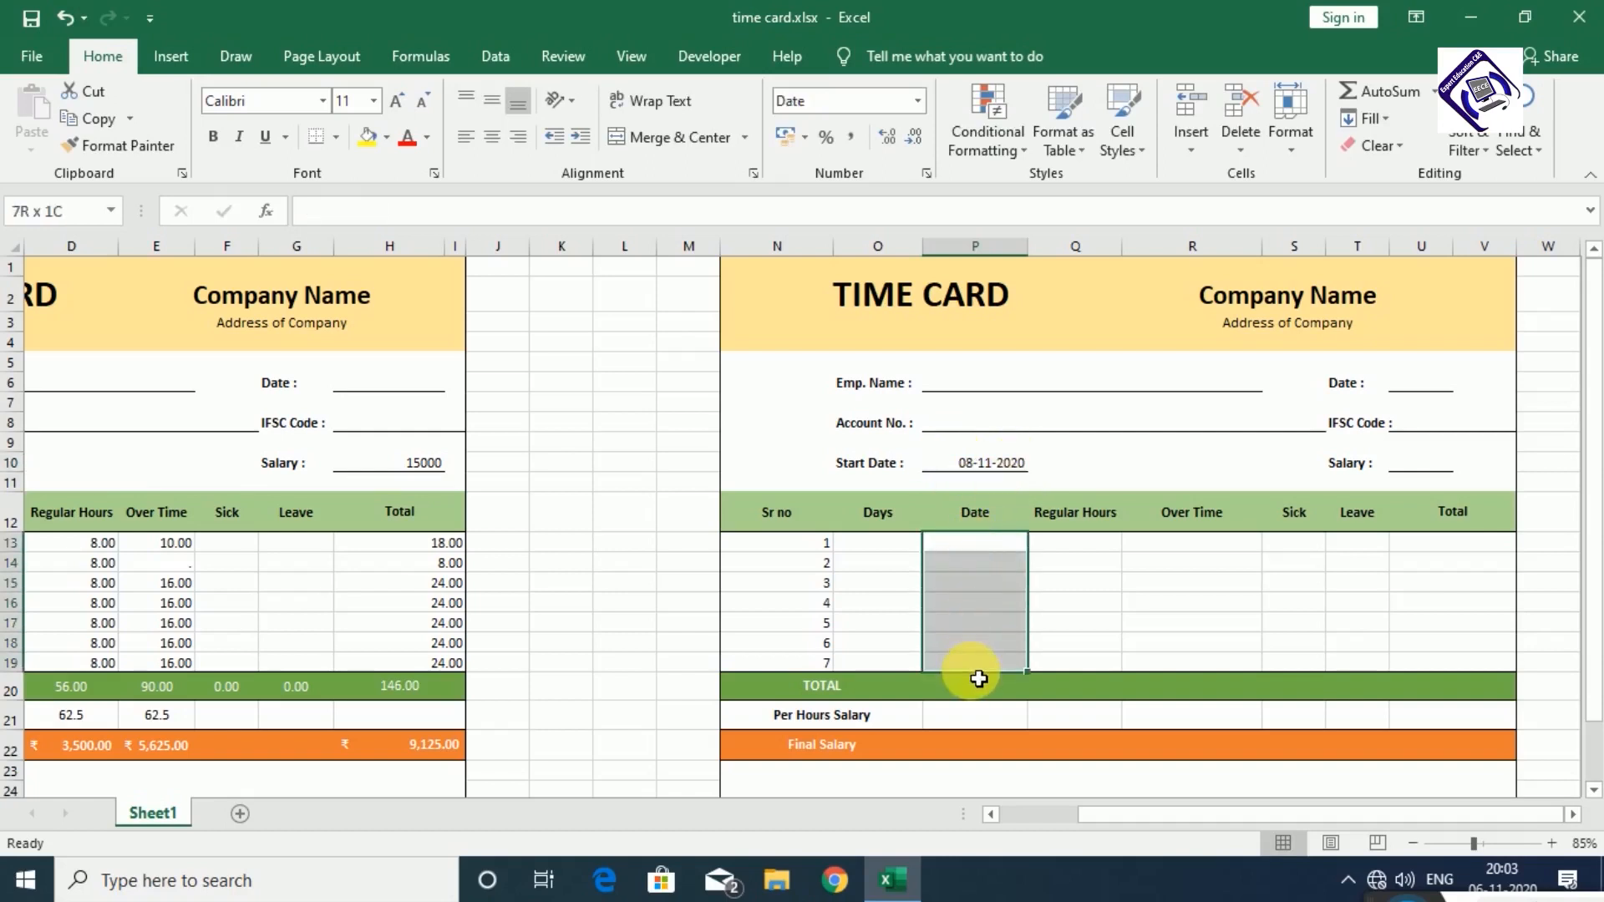
pyautogui.click(1085, 624)
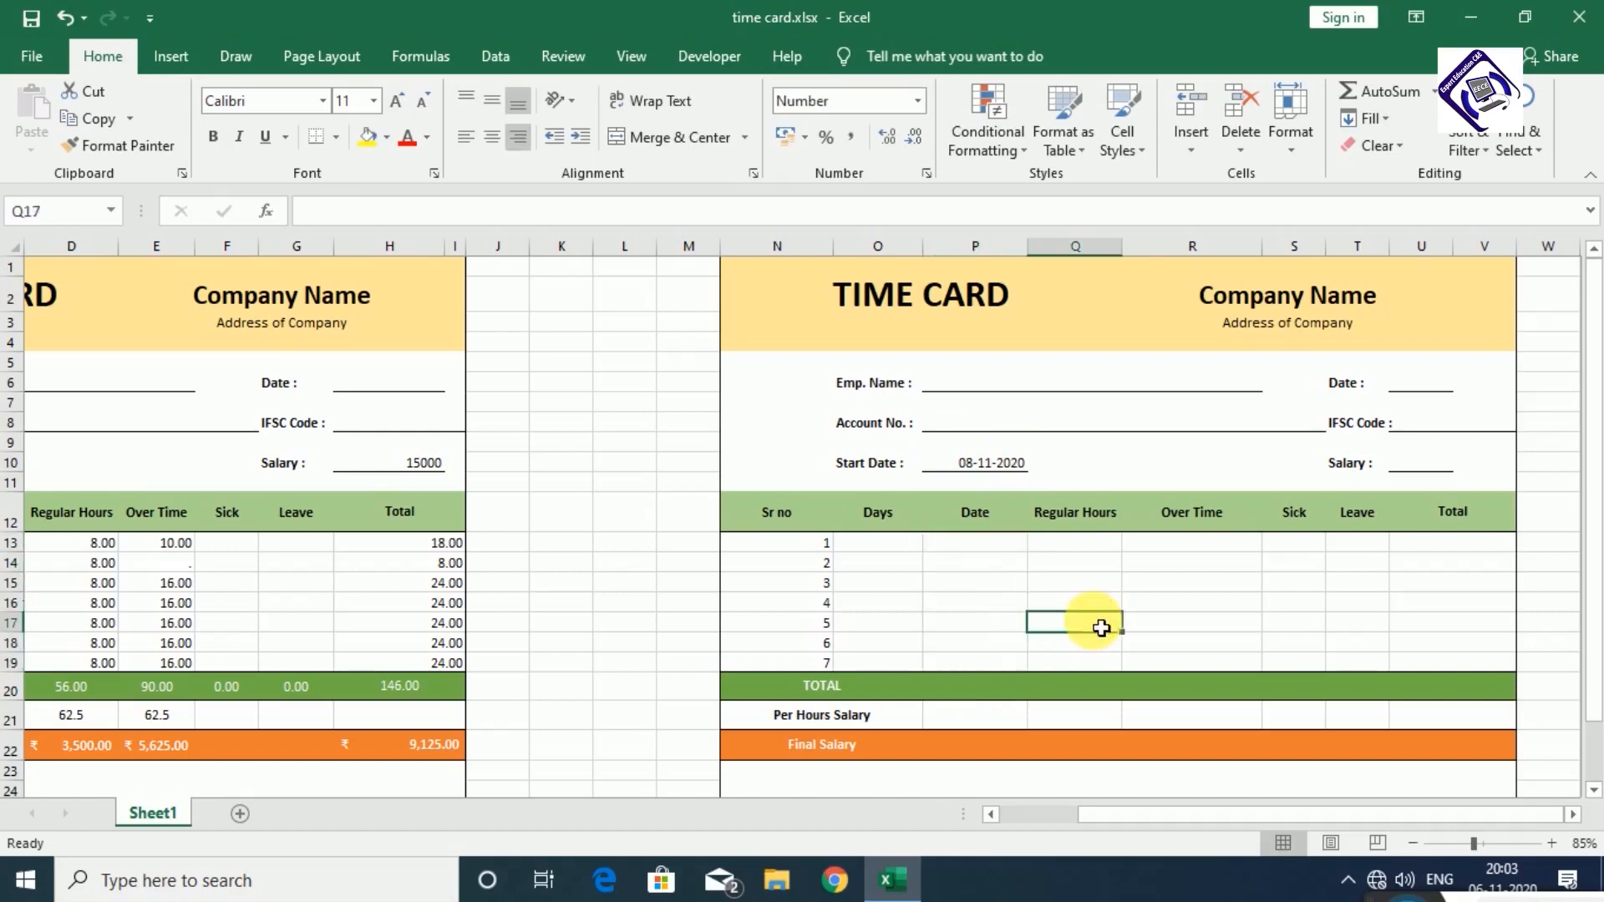
pyautogui.click(1006, 551)
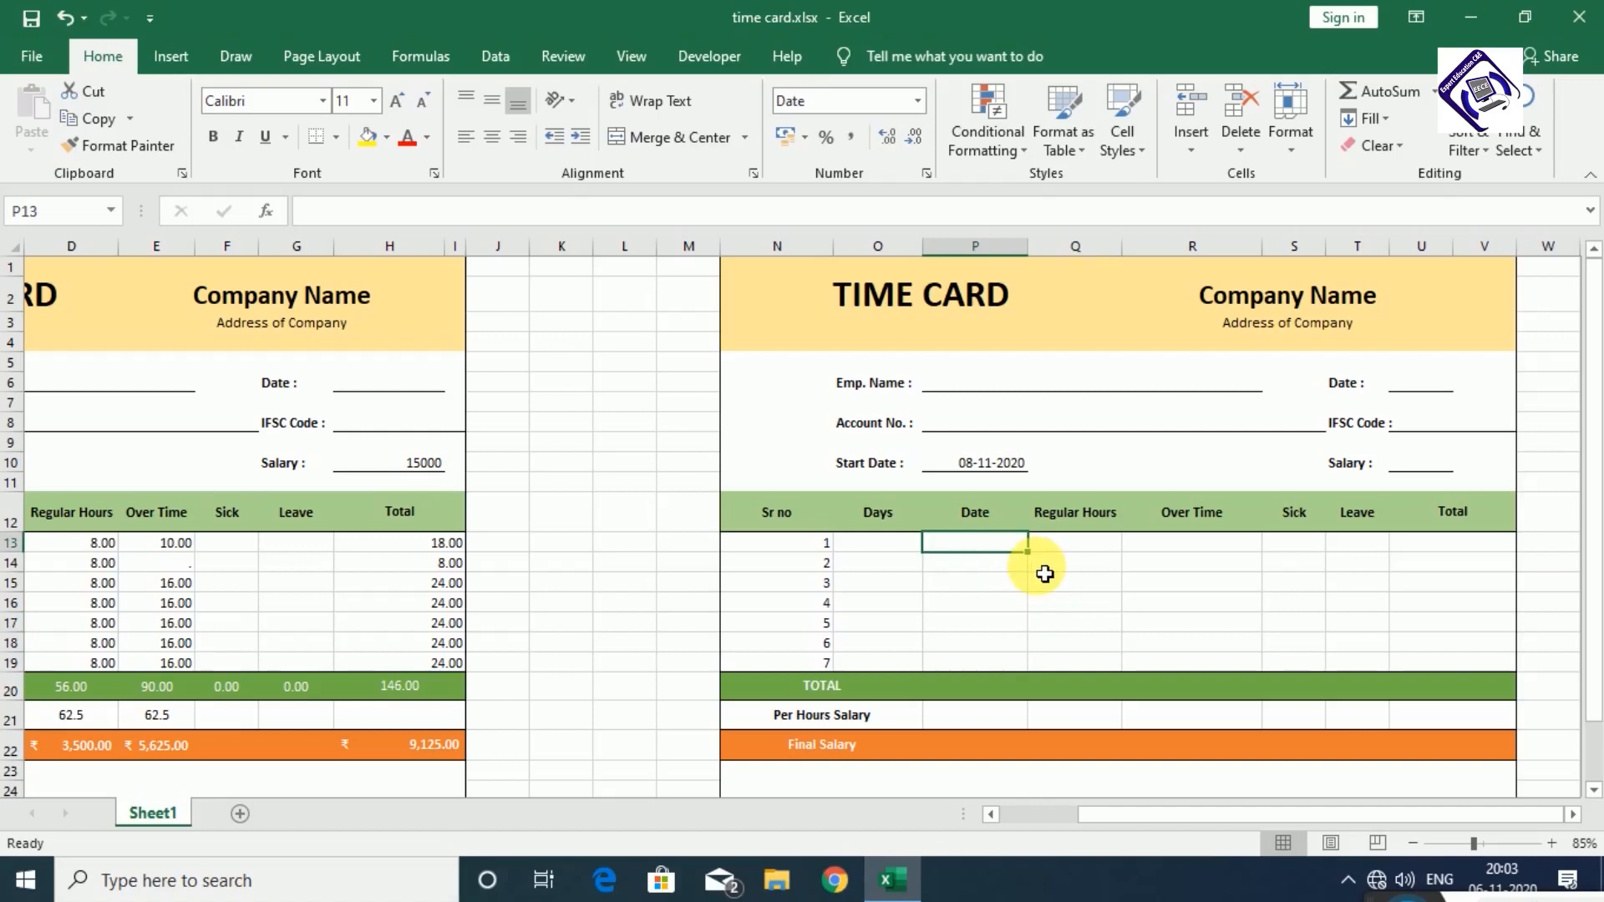
pyautogui.write('=if')
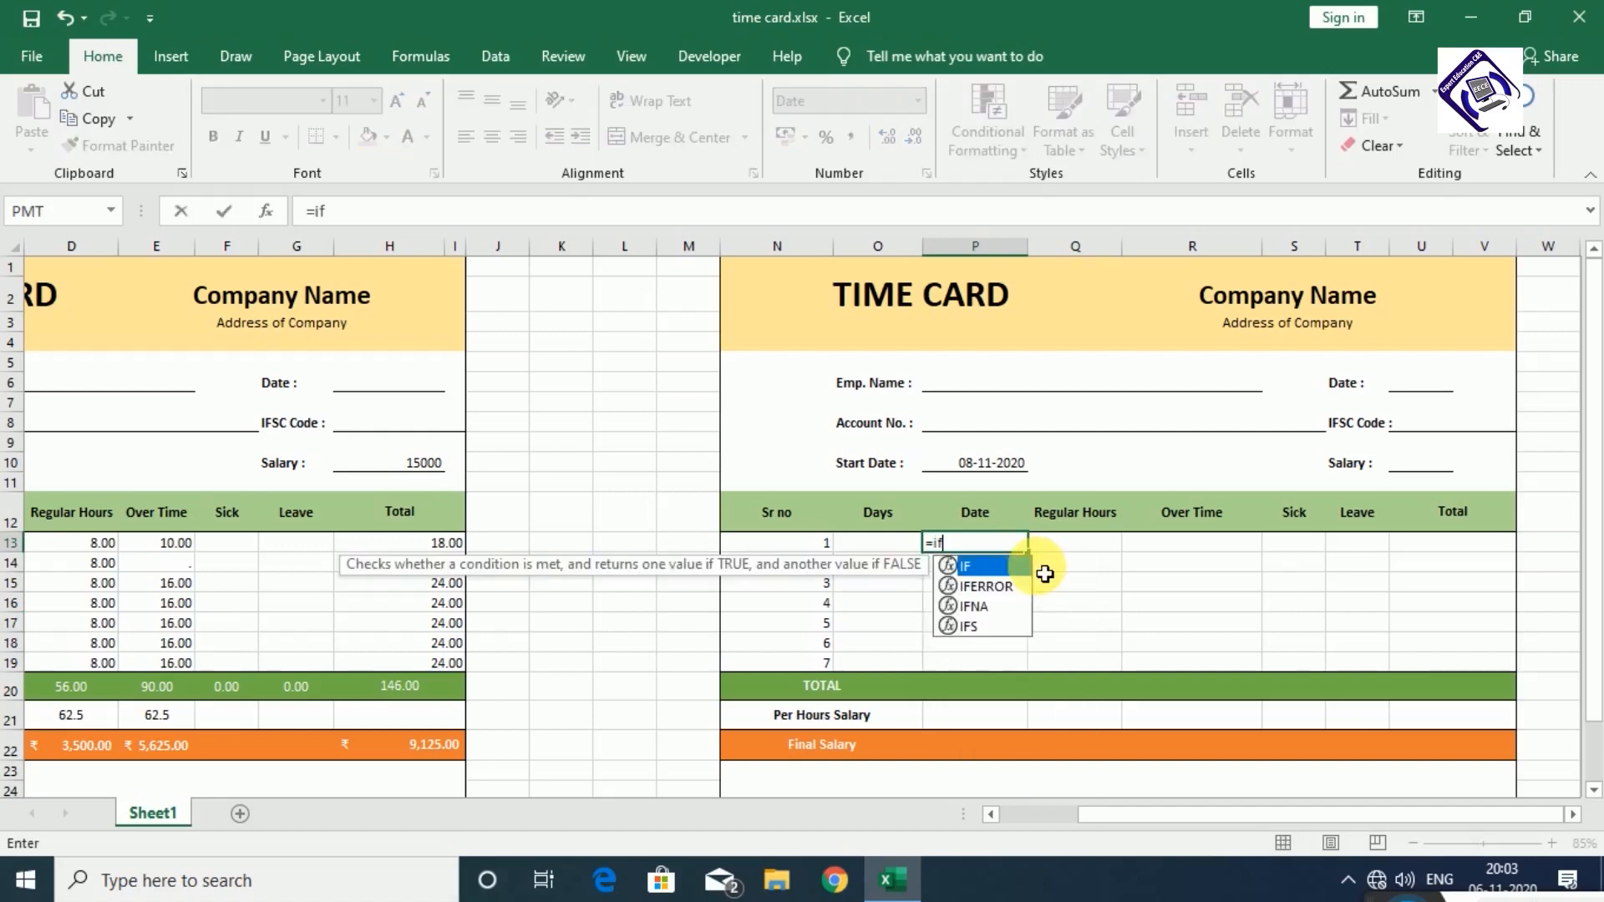
pyautogui.write('(')
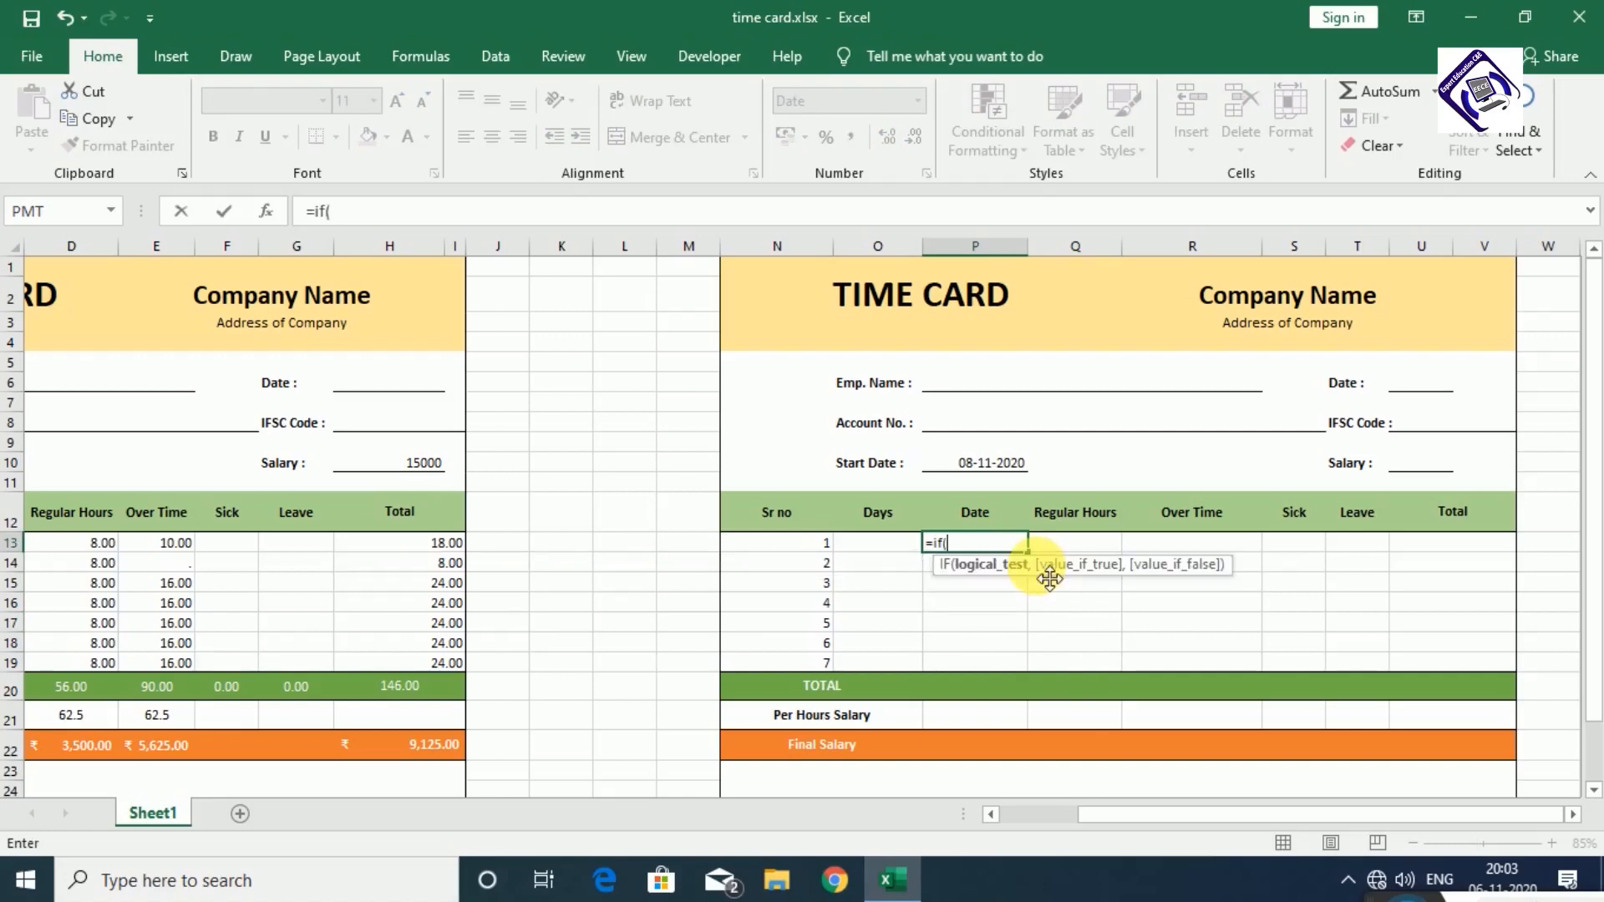
pyautogui.click(969, 462)
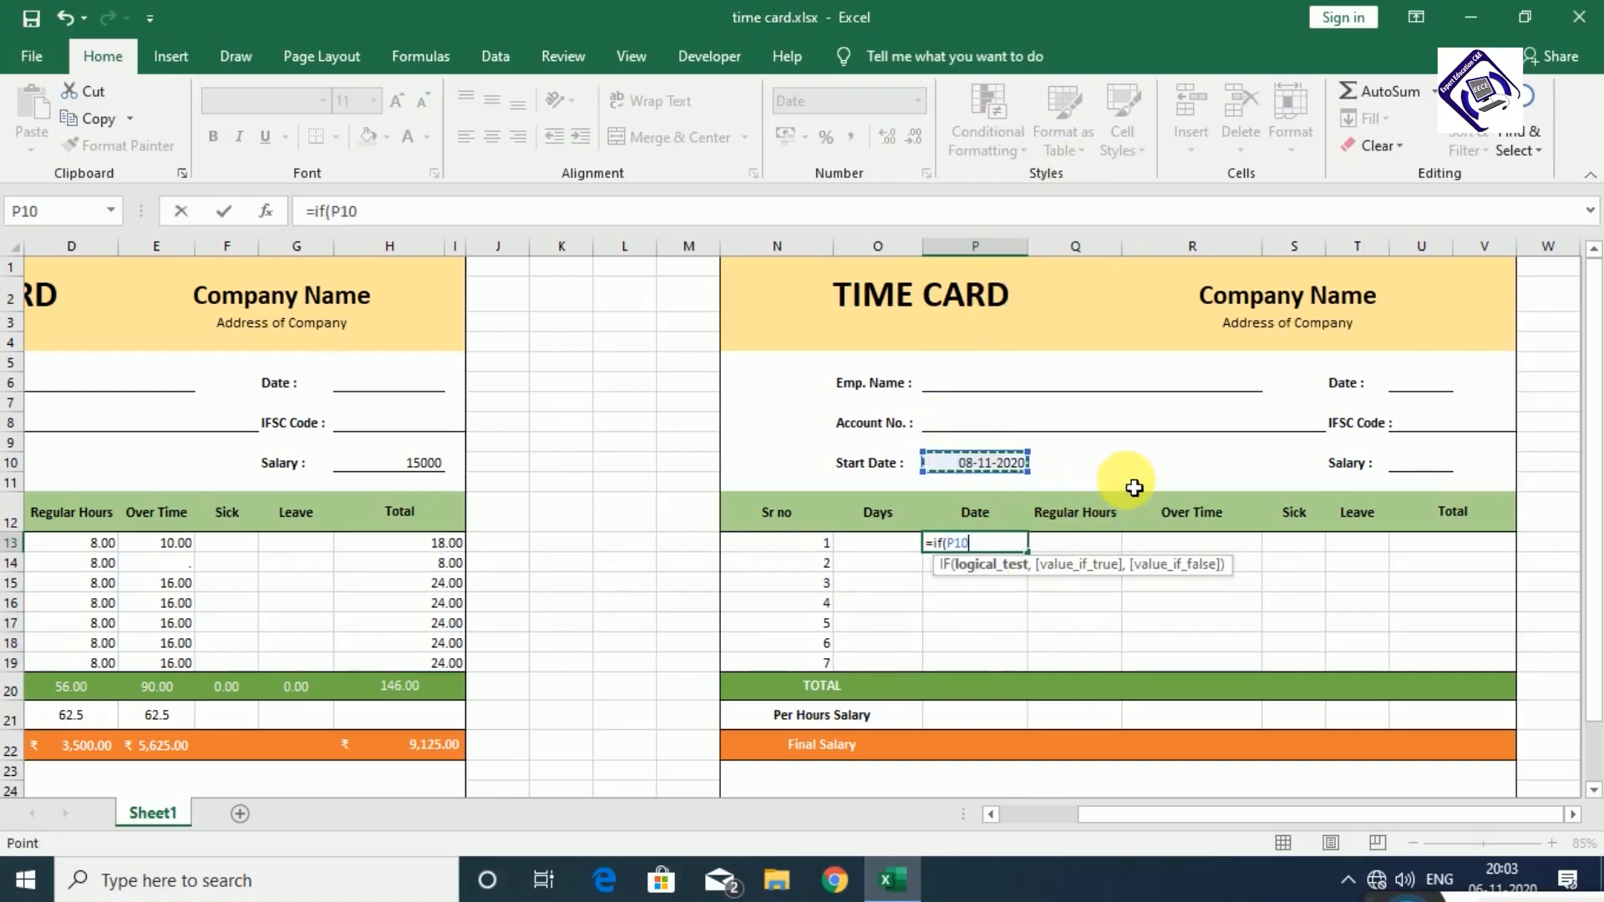
pyautogui.write('="",')
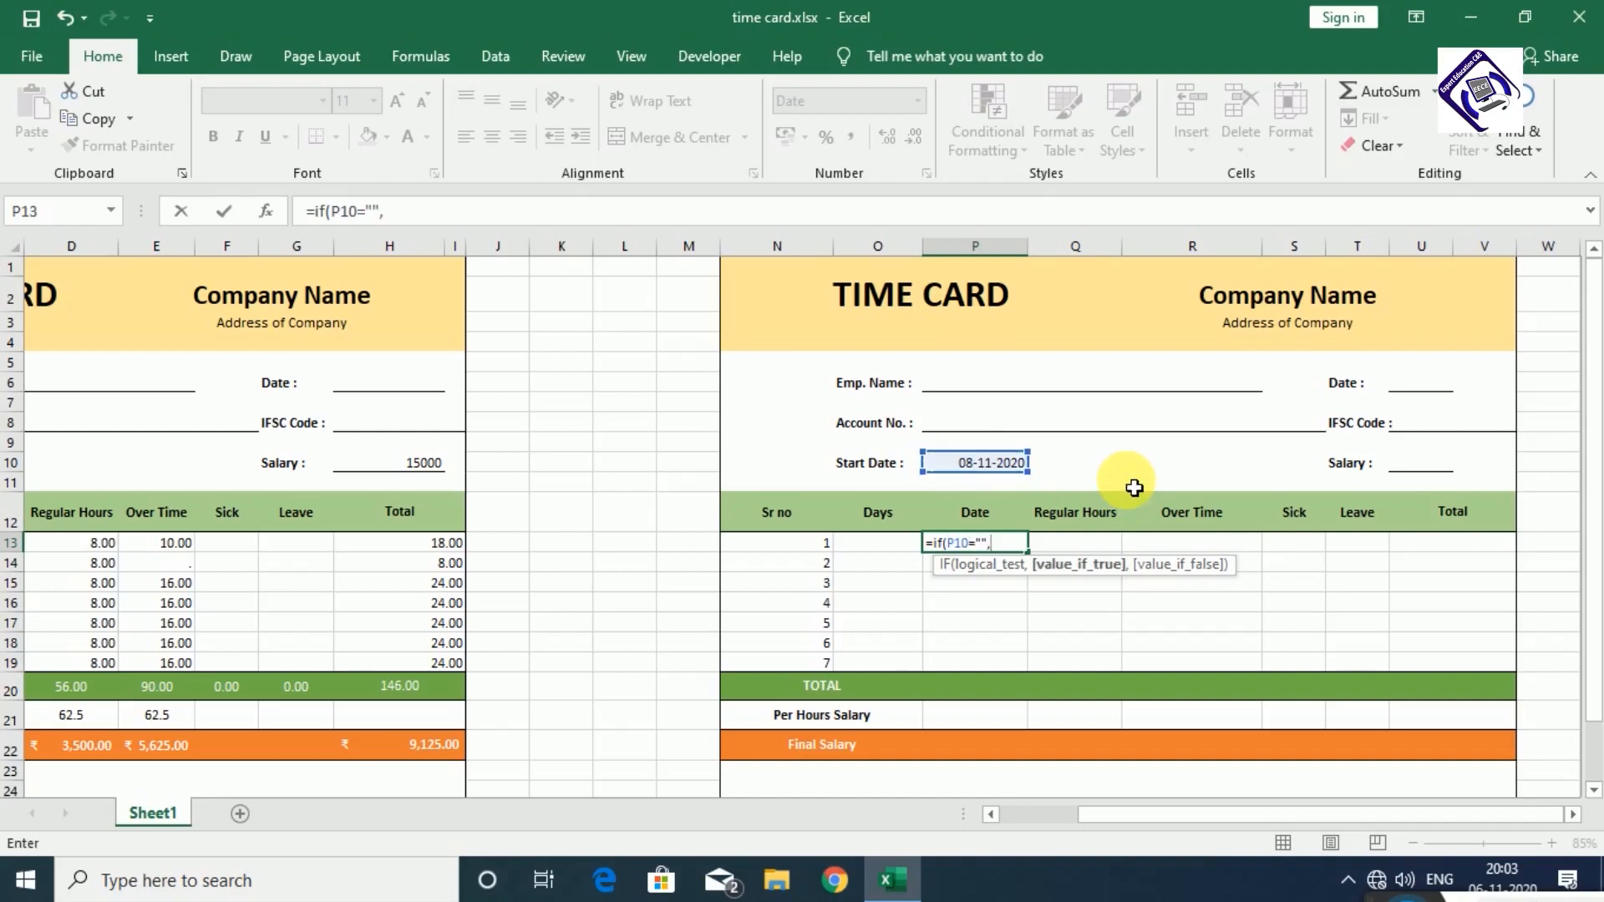
pyautogui.write('"",')
pyautogui.click(1004, 467)
pyautogui.write('-')
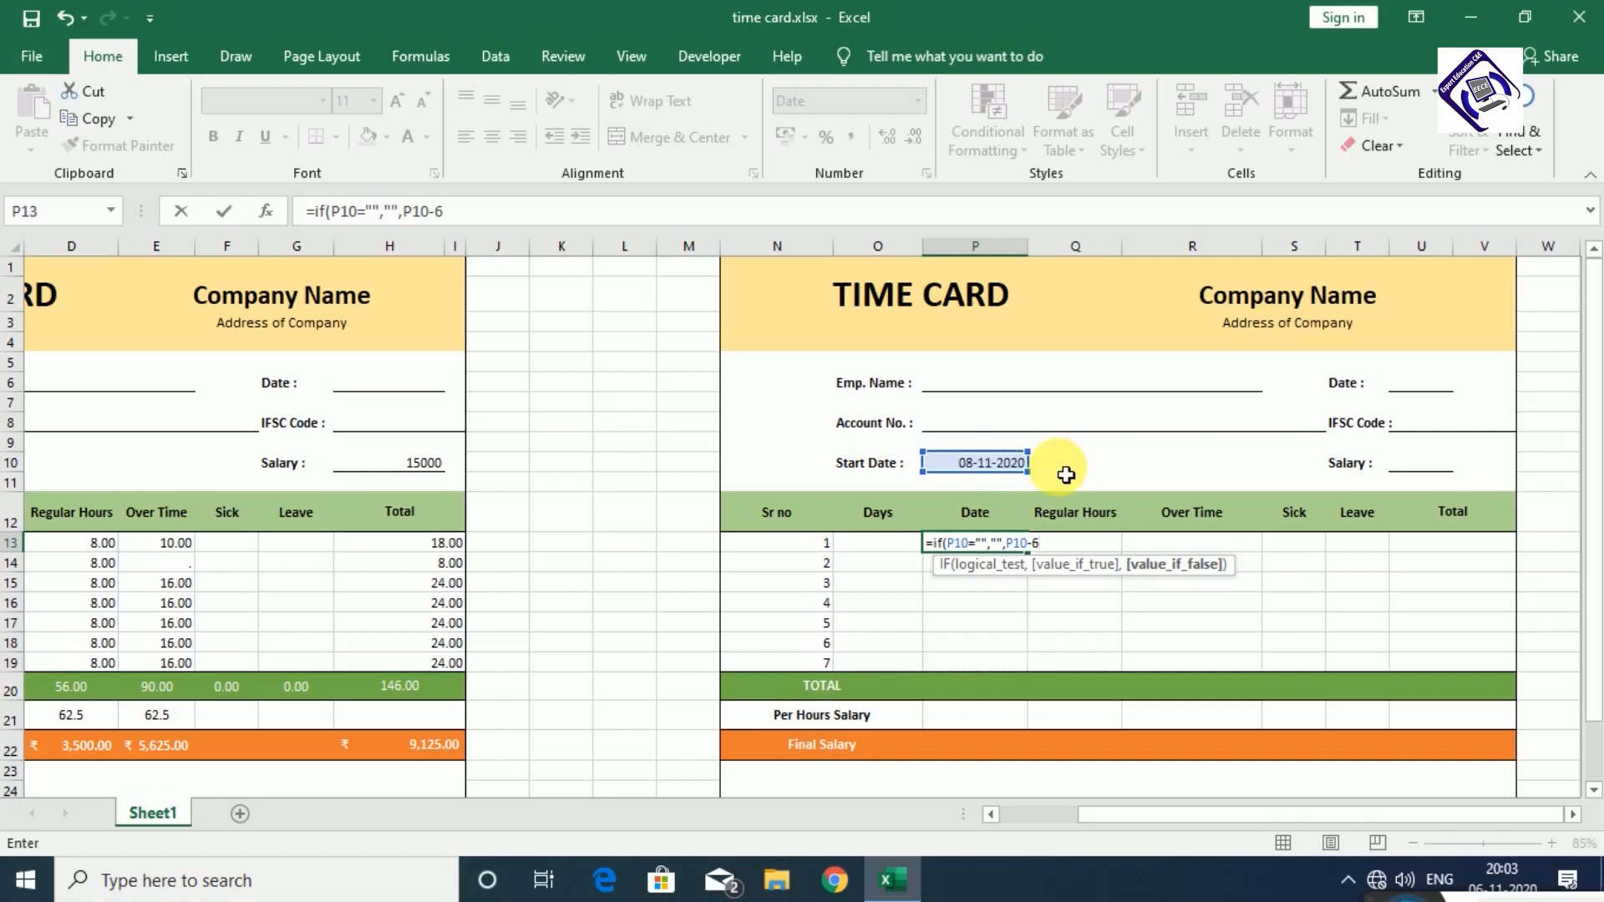
pyautogui.write('6)')
pyautogui.press('Return')
pyautogui.press('Up')
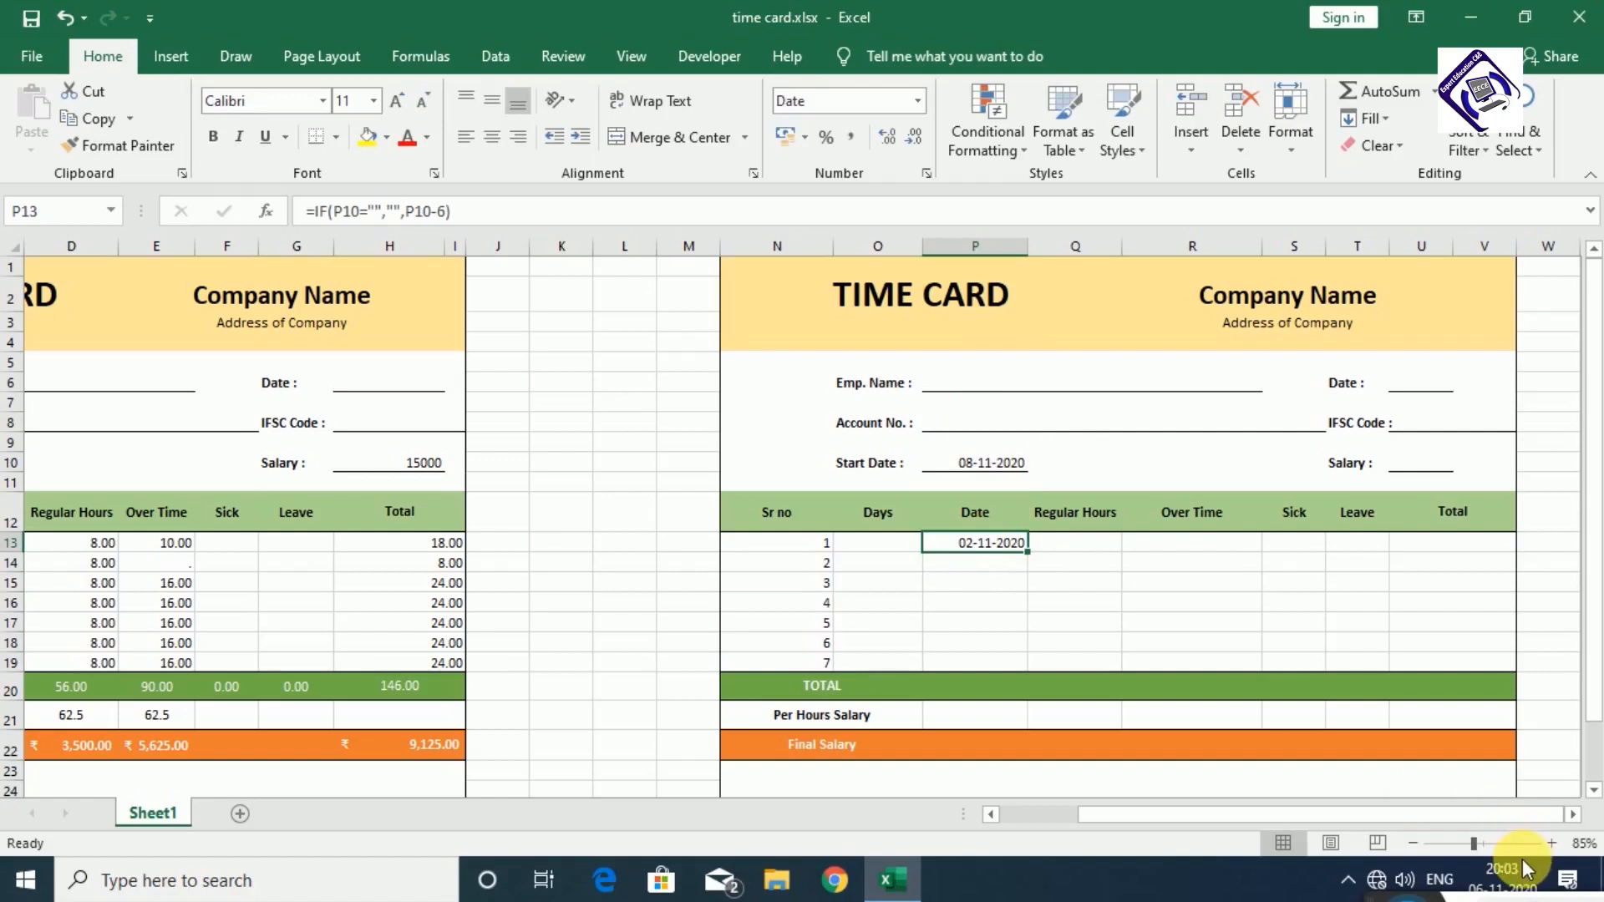
# - Compare the date in P13 with the system calendar and try the General number format on it
pyautogui.click(1518, 885)
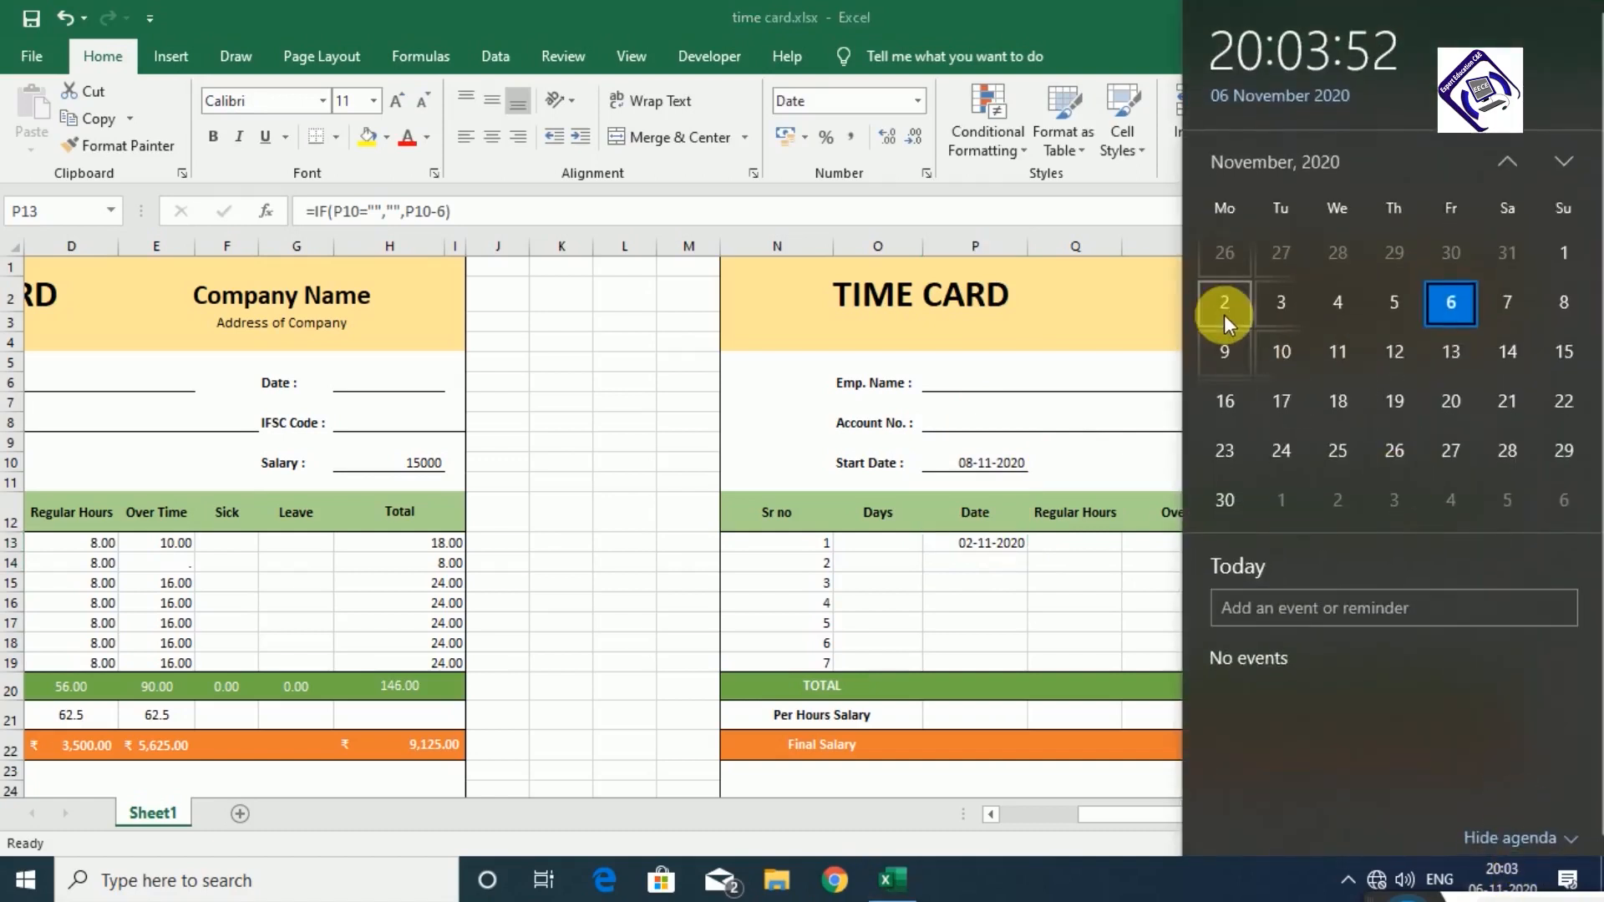
pyautogui.click(944, 576)
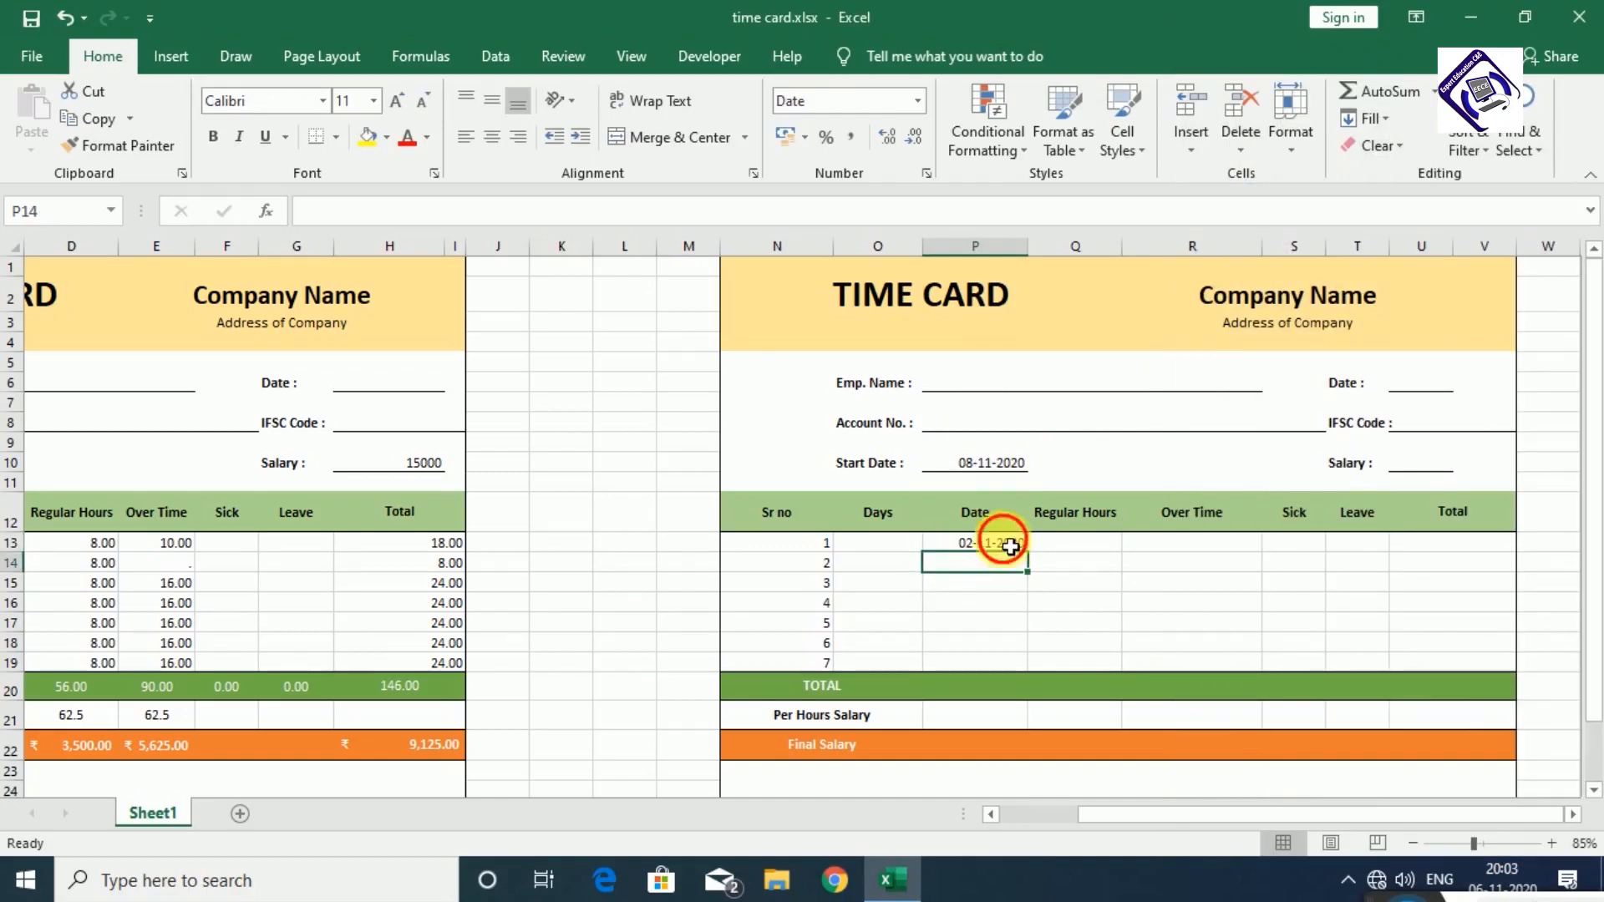
pyautogui.click(914, 101)
pyautogui.click(904, 135)
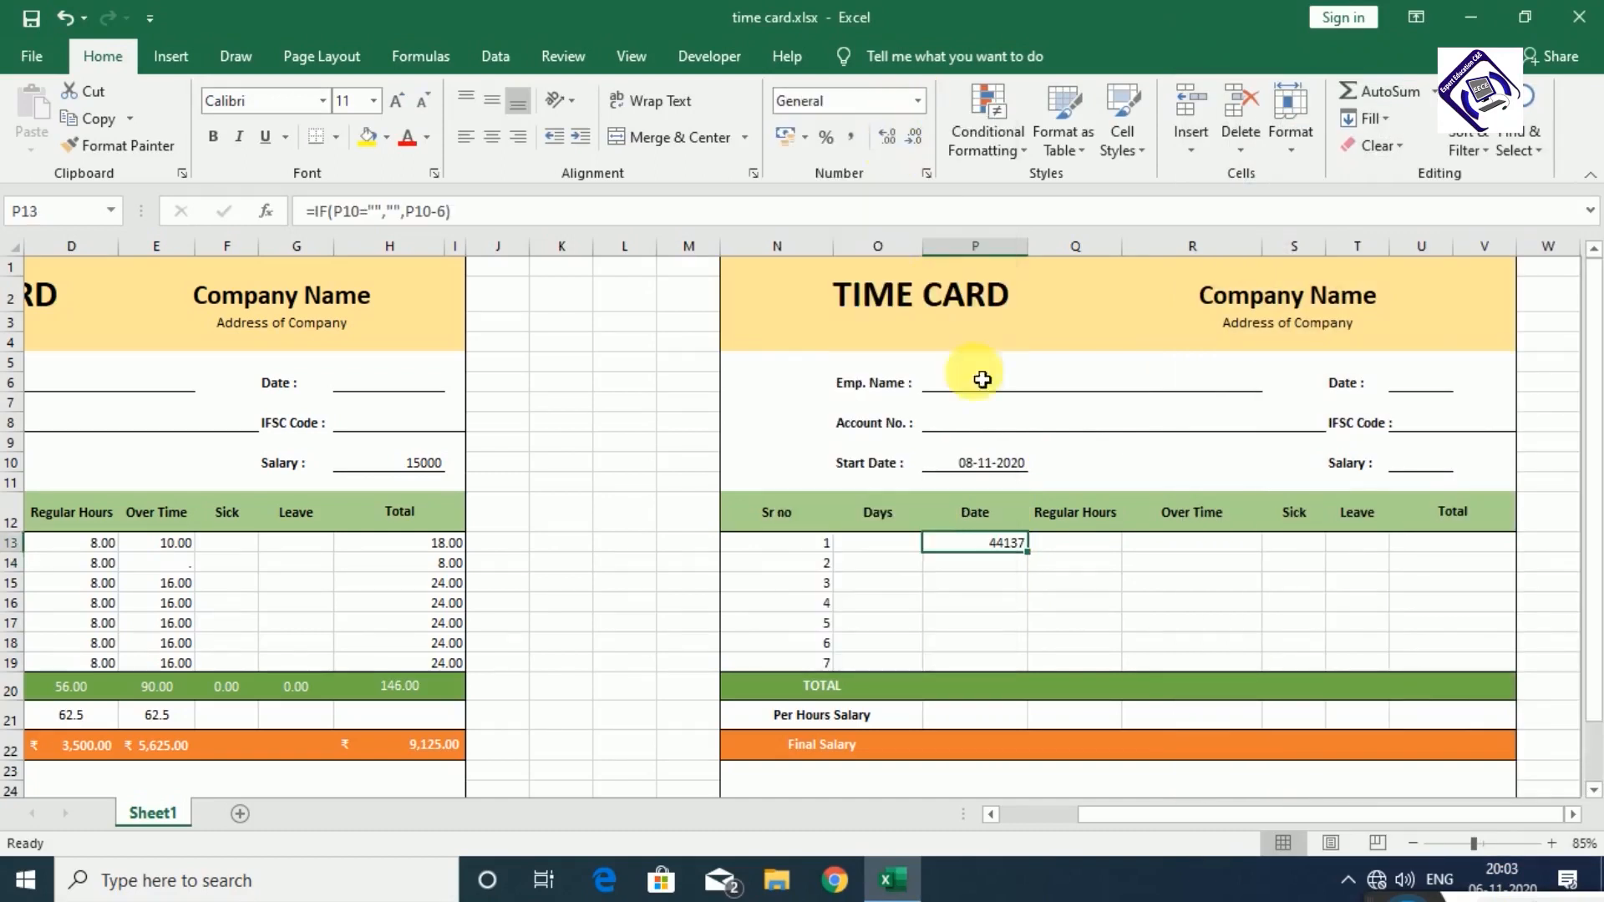
pyautogui.click(1031, 595)
# - Apply the Short Date number format to the Date cells P13:P19
pyautogui.moveTo(1020, 543); pyautogui.dragTo(999, 669)
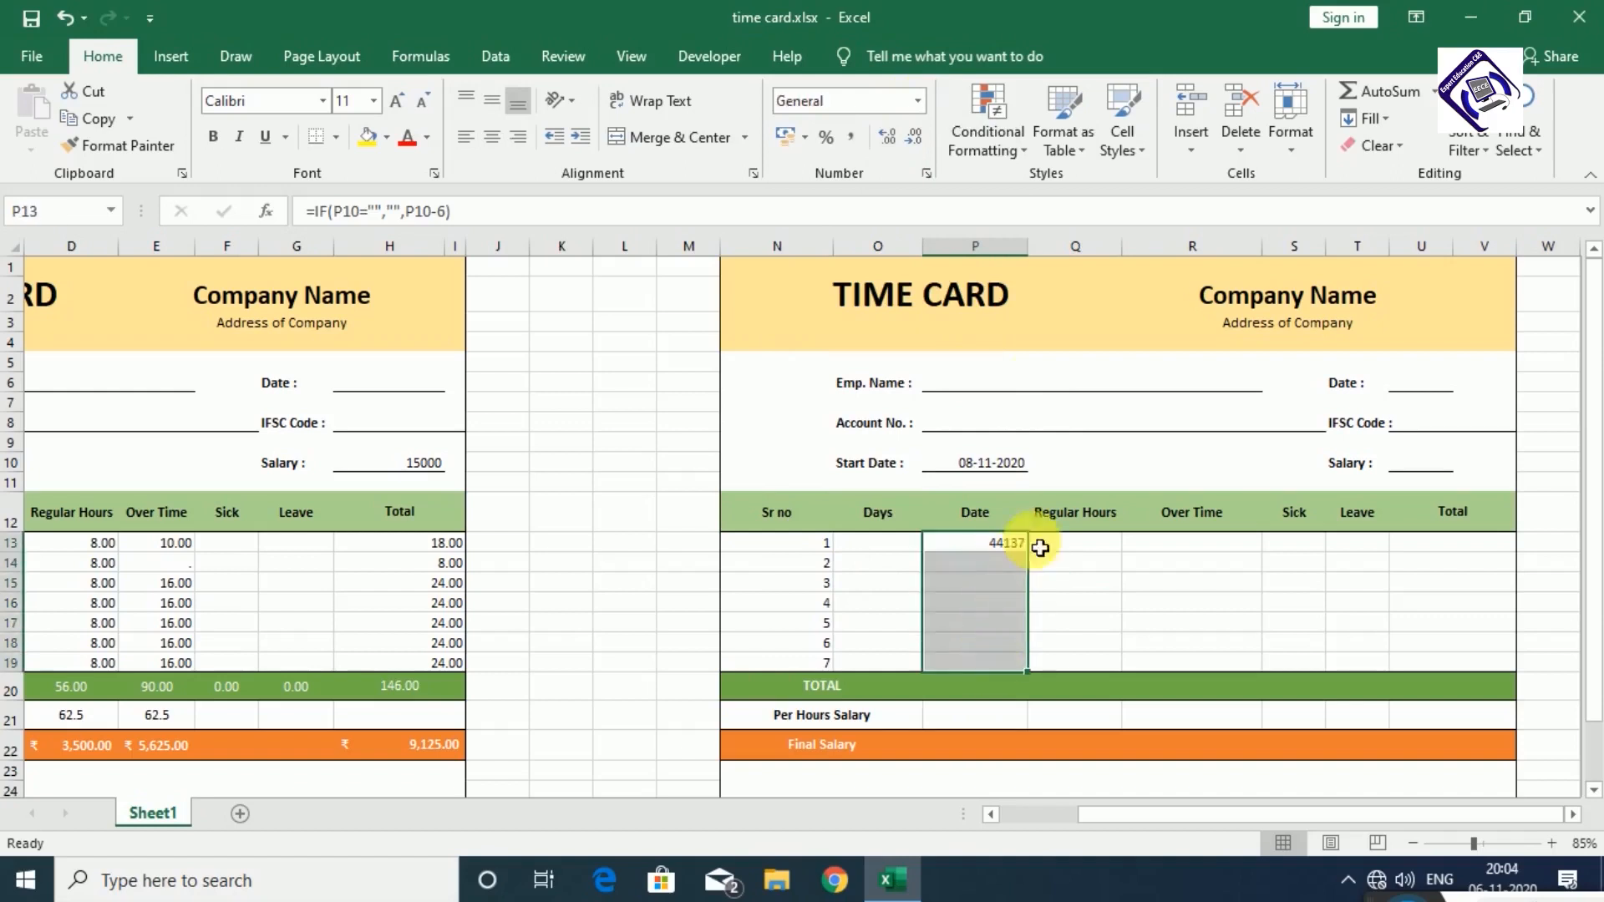
pyautogui.click(918, 101)
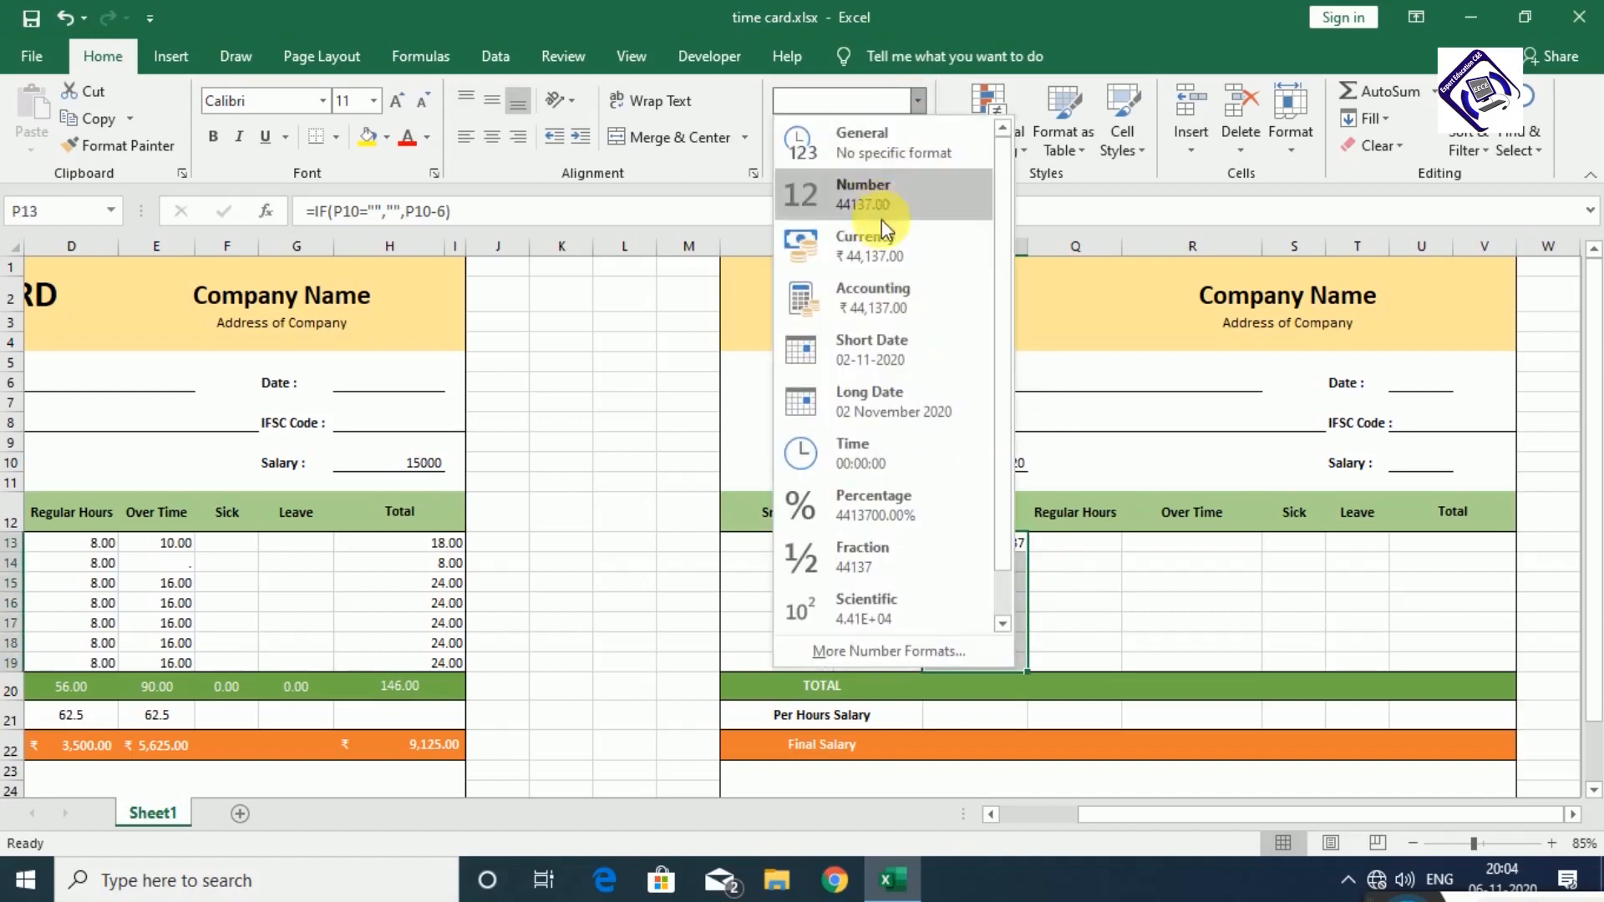
pyautogui.click(877, 367)
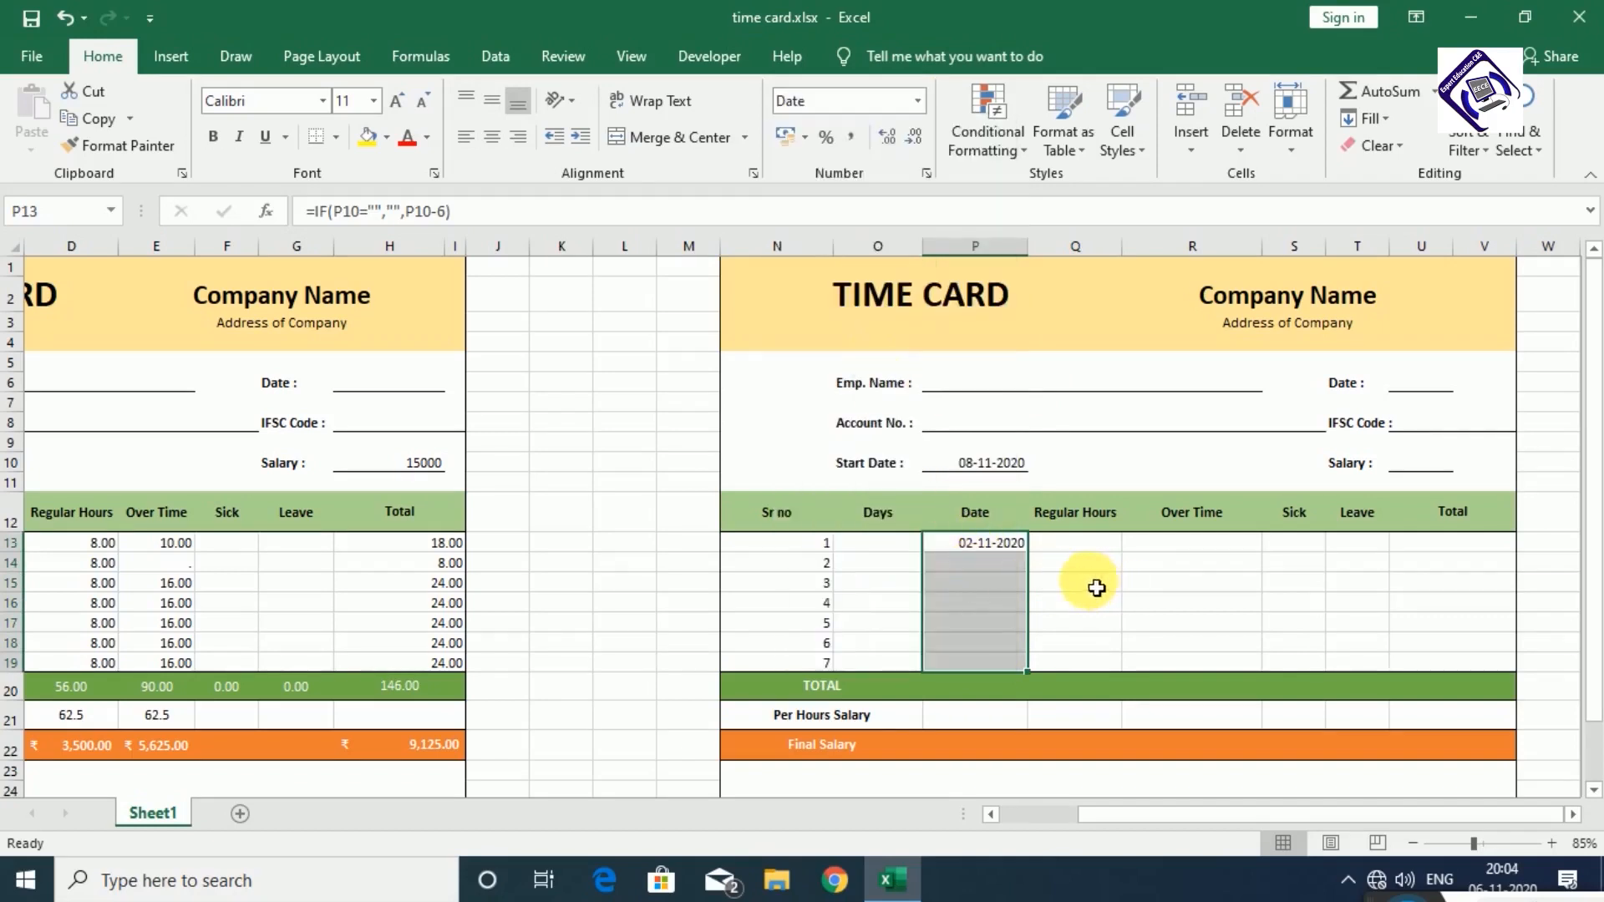
pyautogui.click(1002, 566)
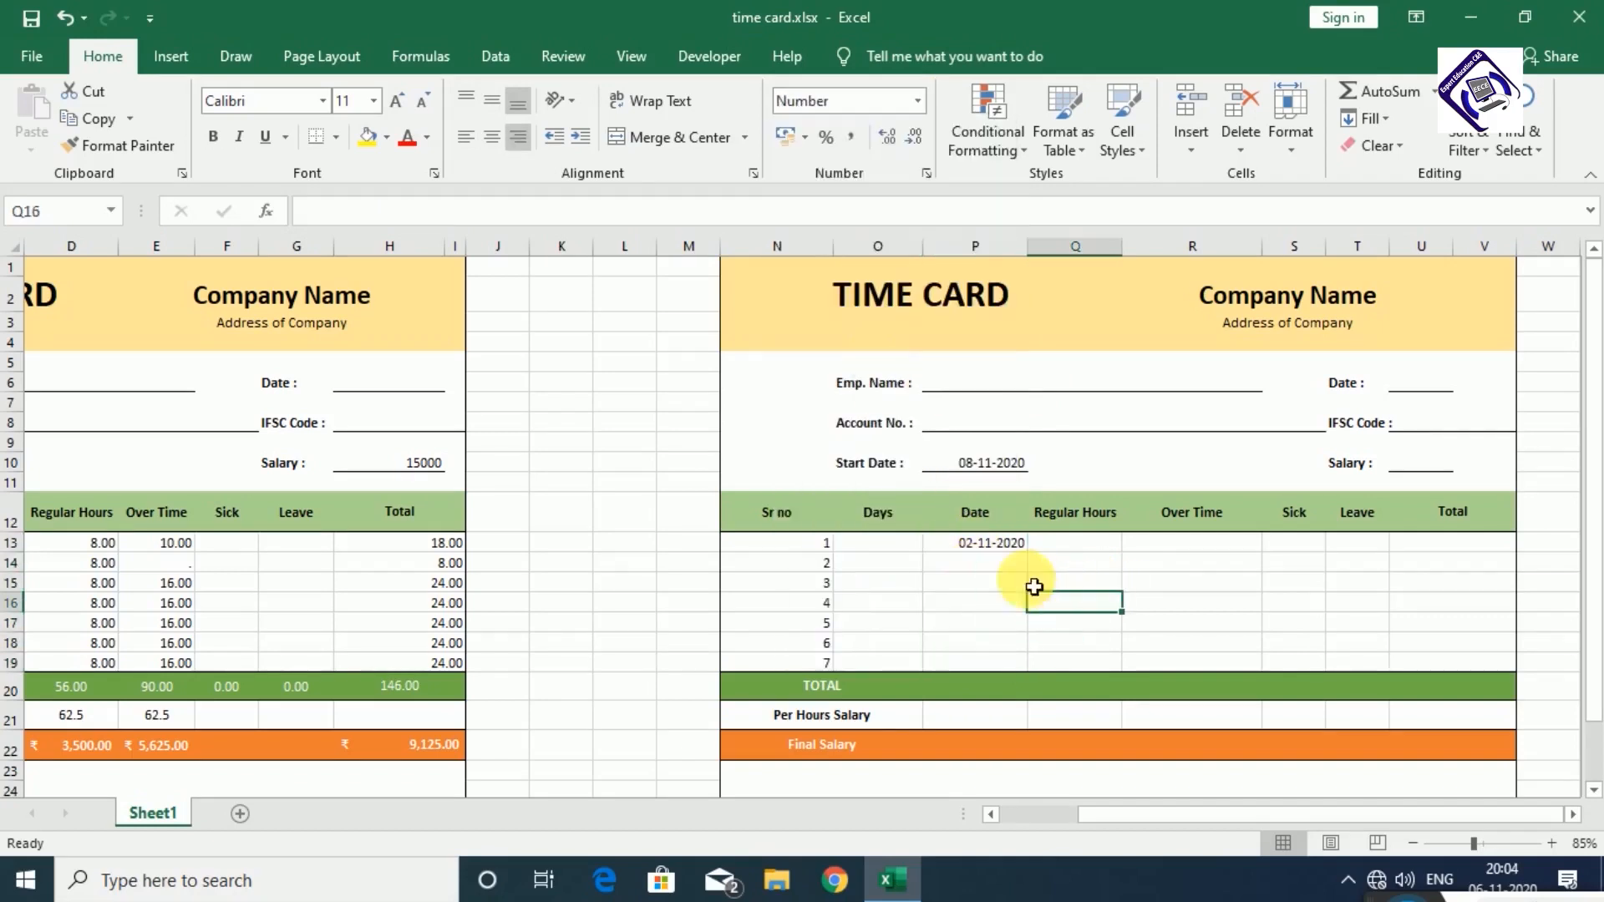
# - Make both P10 references in the P13 formula absolute, giving =IF($P$10="","",$P$10-6)
pyautogui.click(1004, 548)
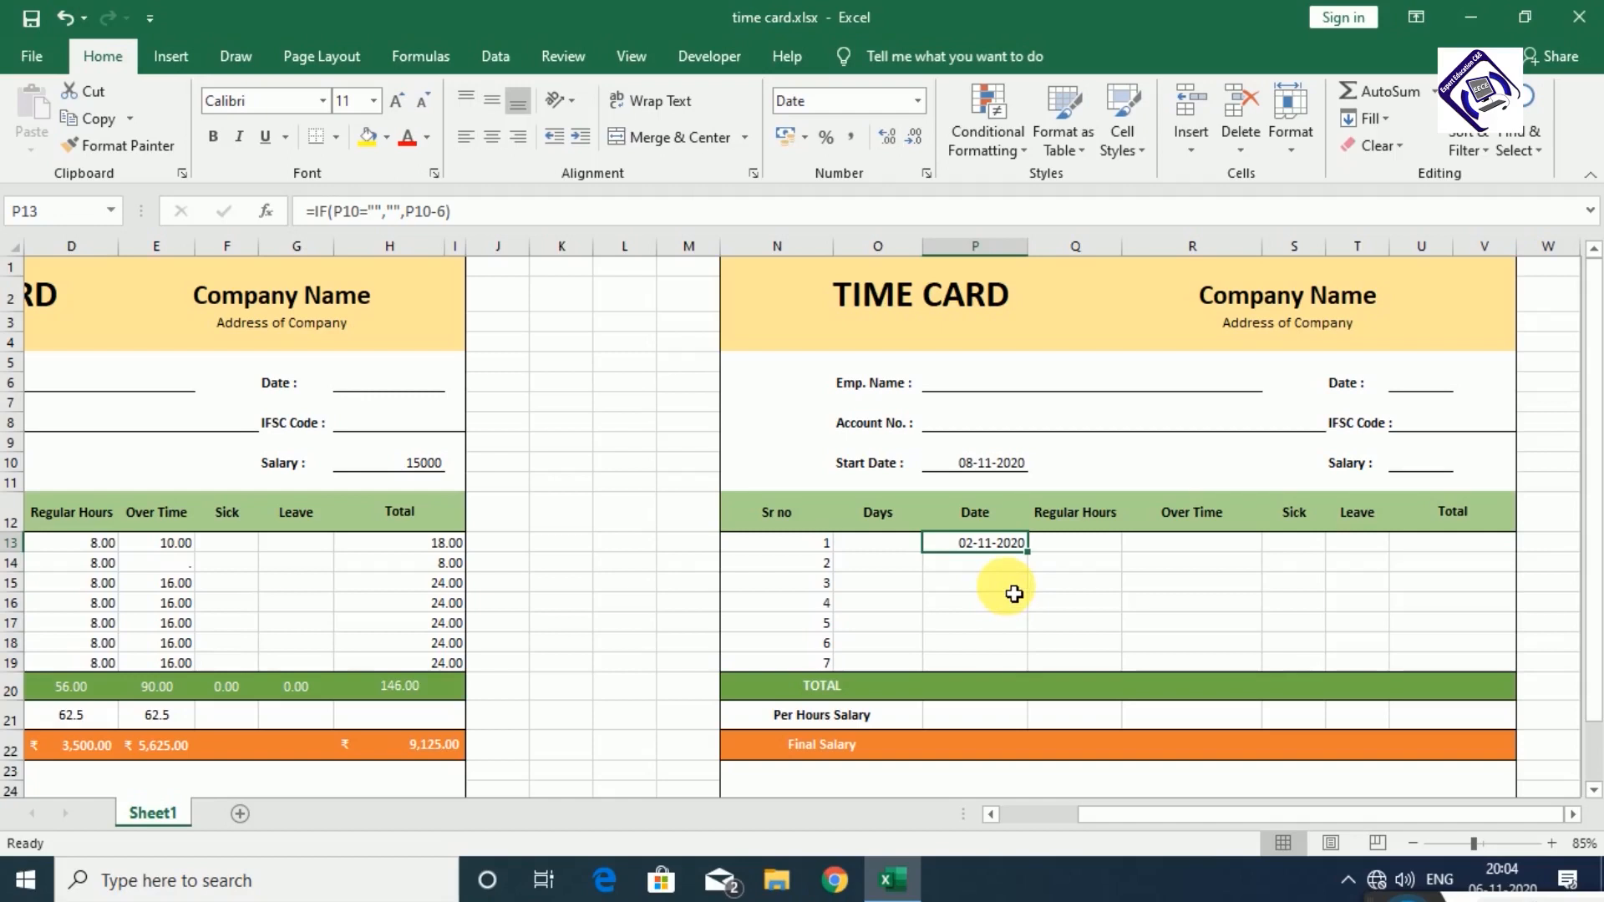
pyautogui.doubleClick(1012, 545)
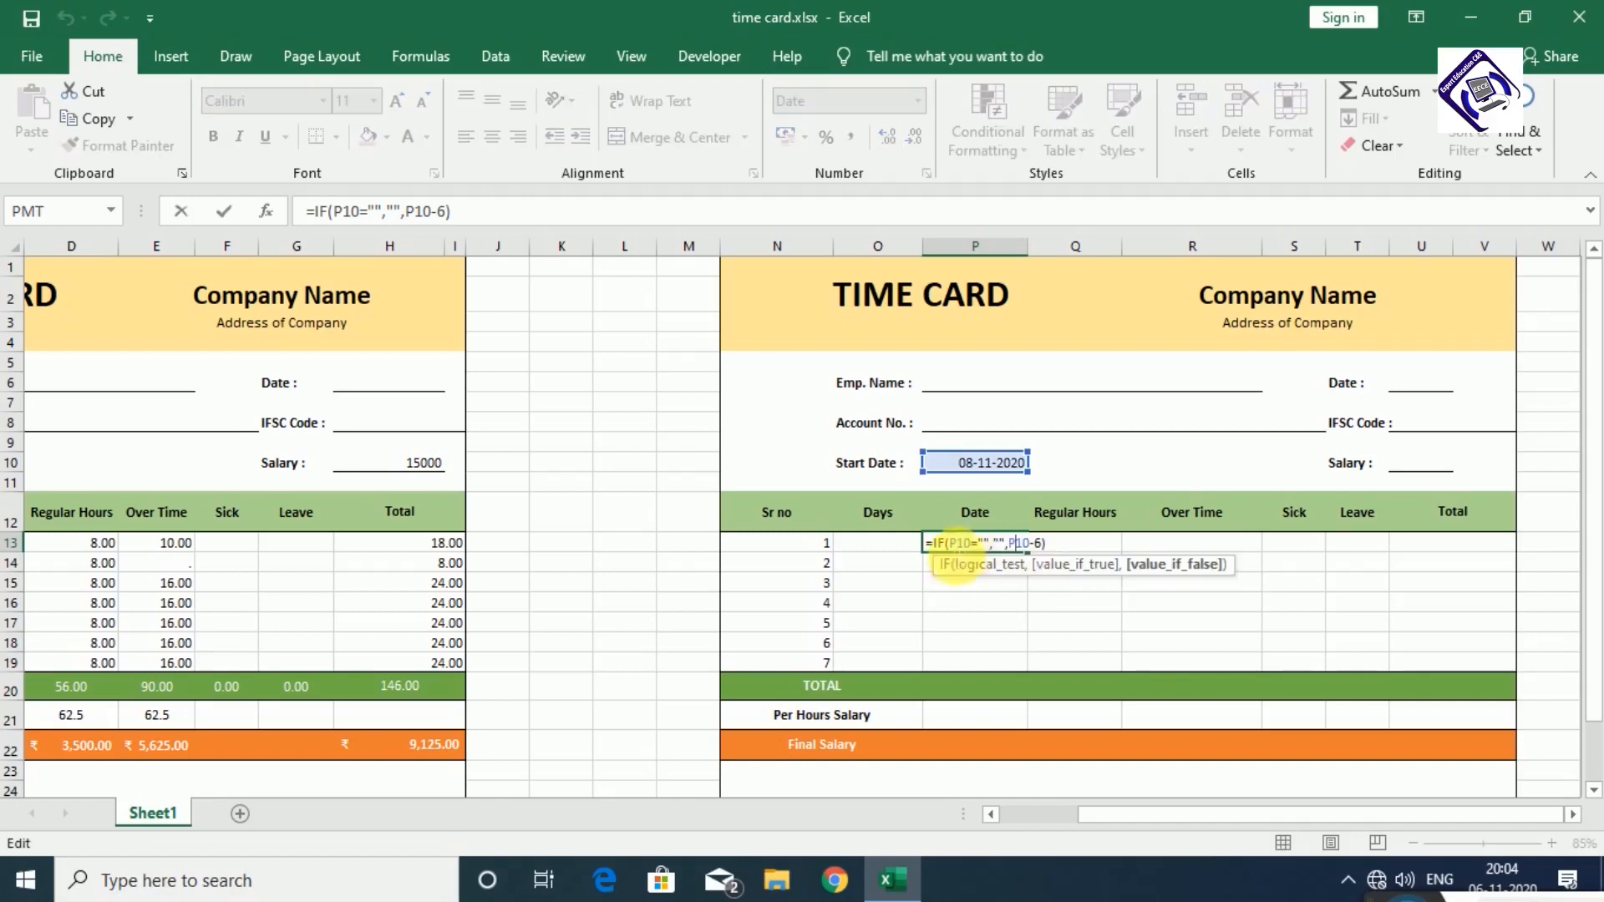
pyautogui.click(960, 545)
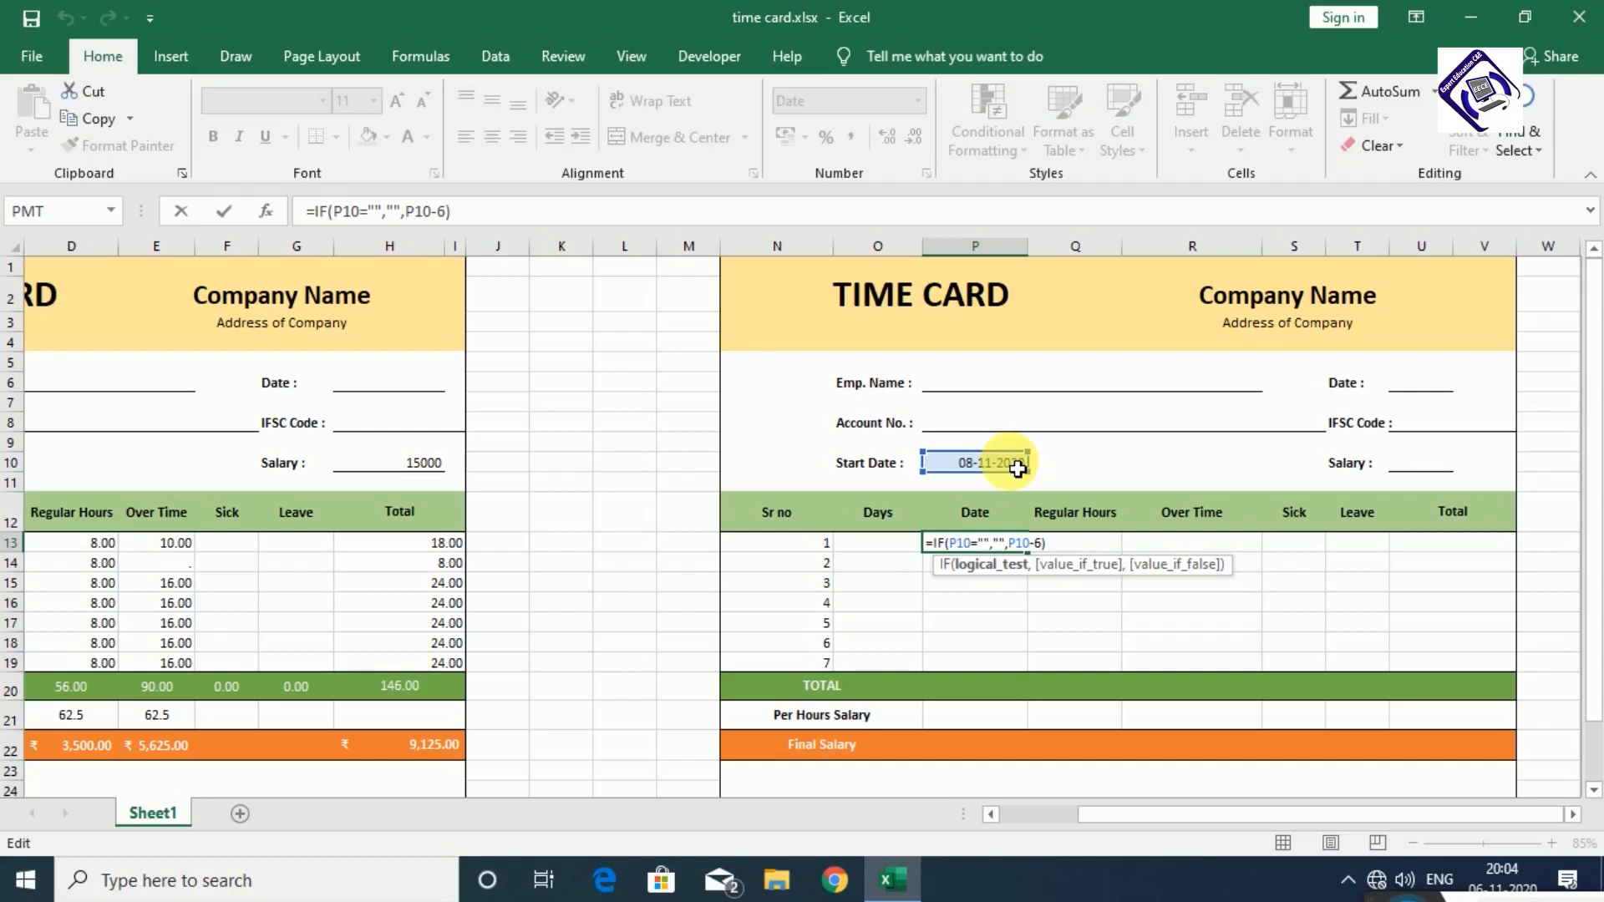
pyautogui.press('F4')
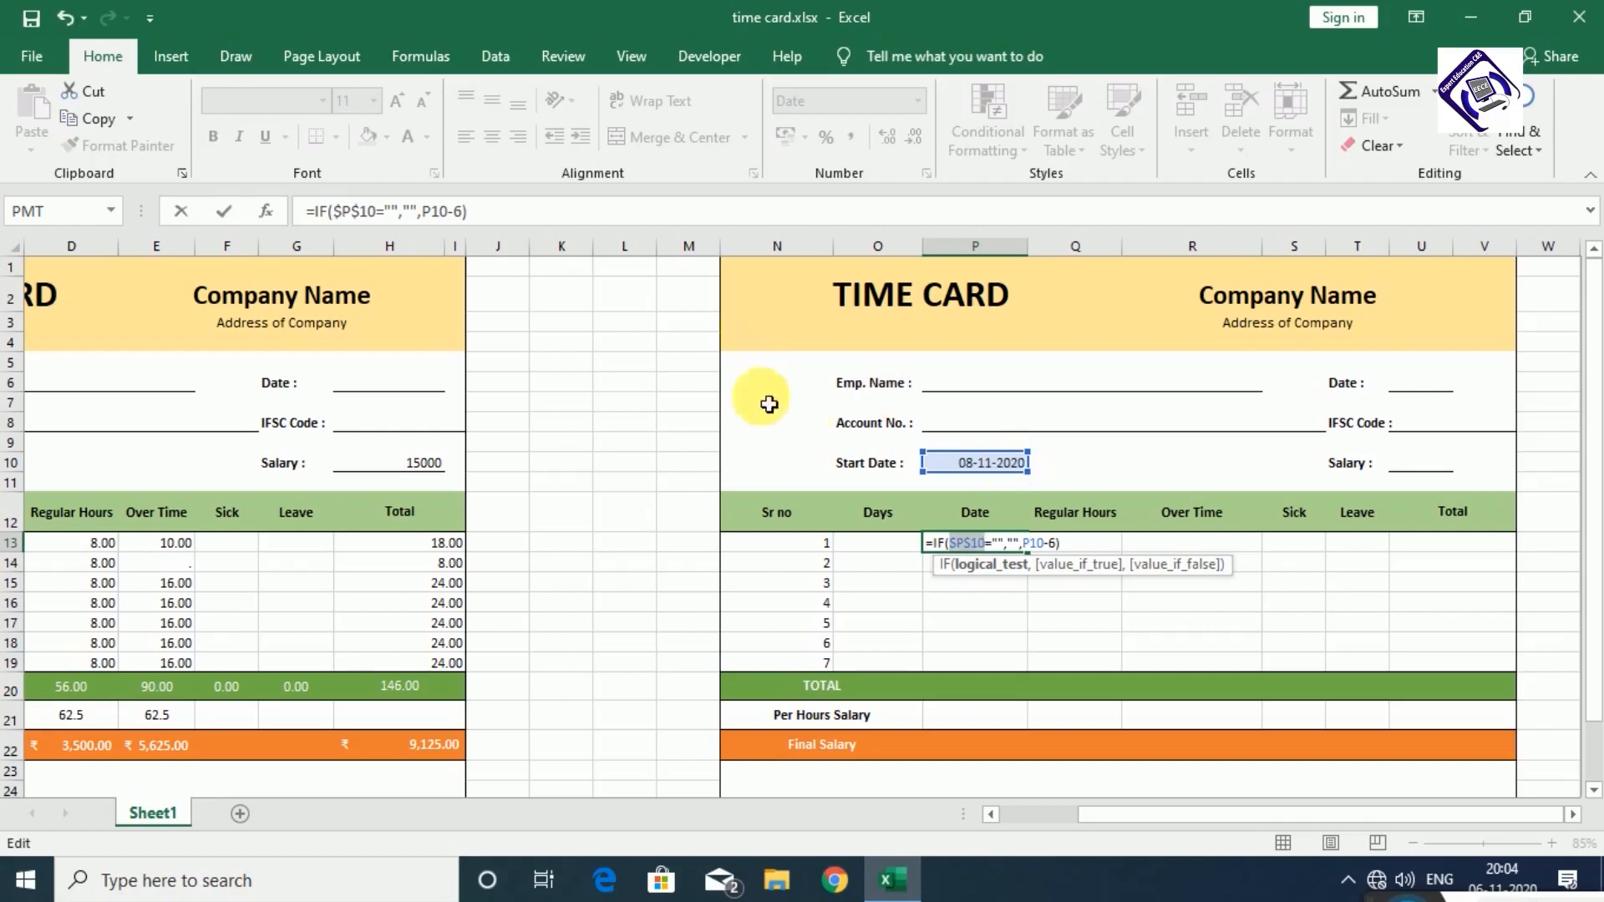
pyautogui.click(1030, 543)
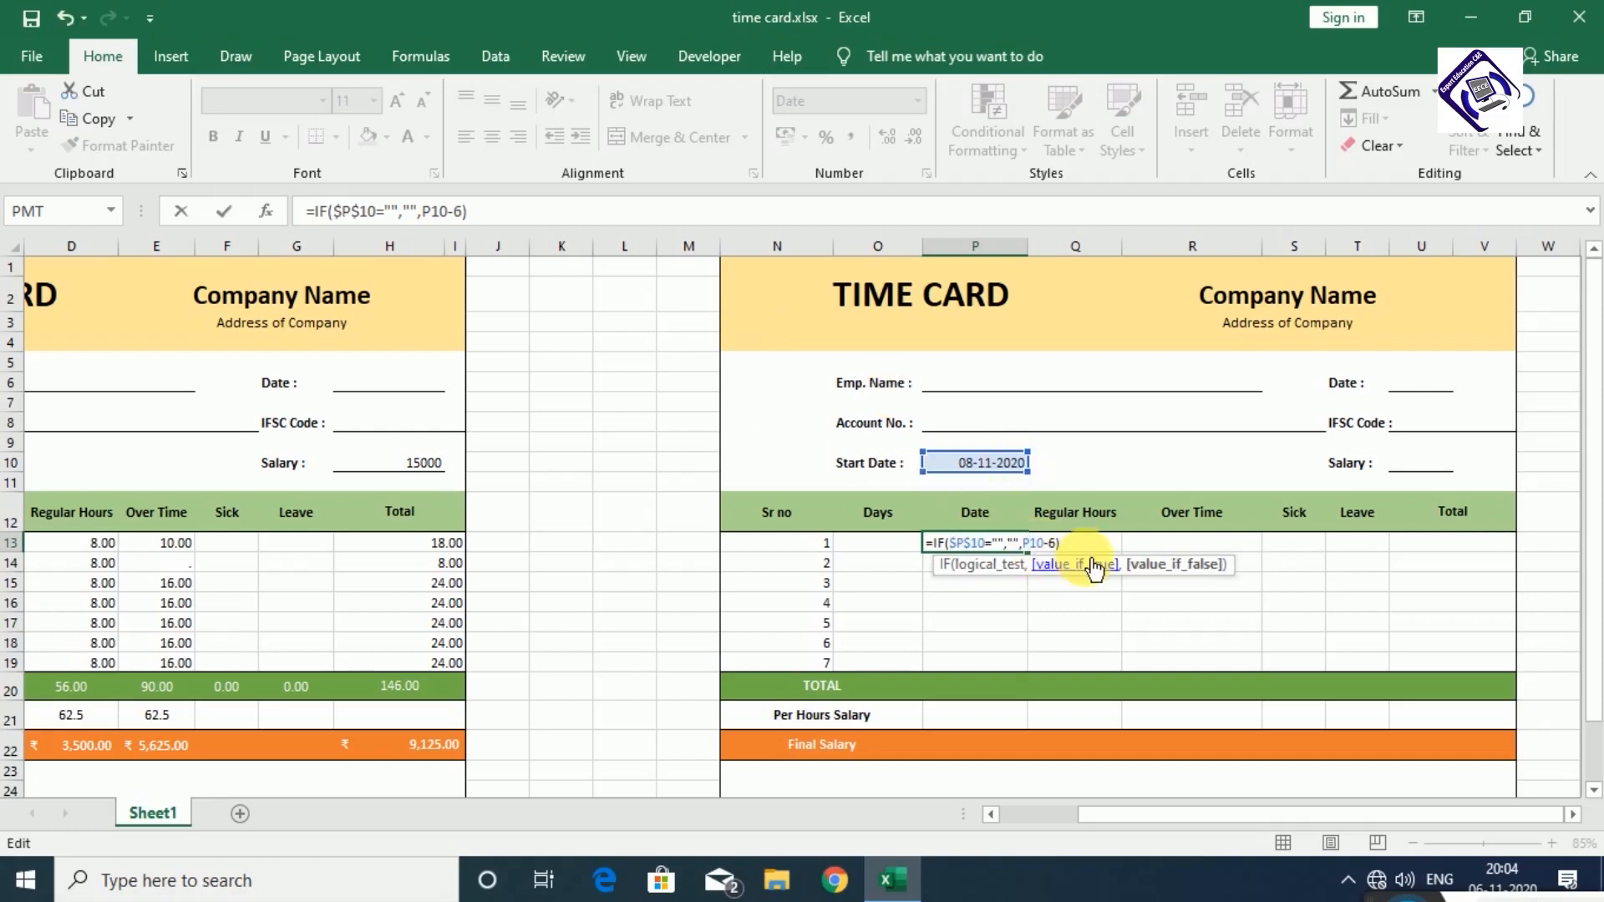
pyautogui.press('F4')
pyautogui.press('Return')
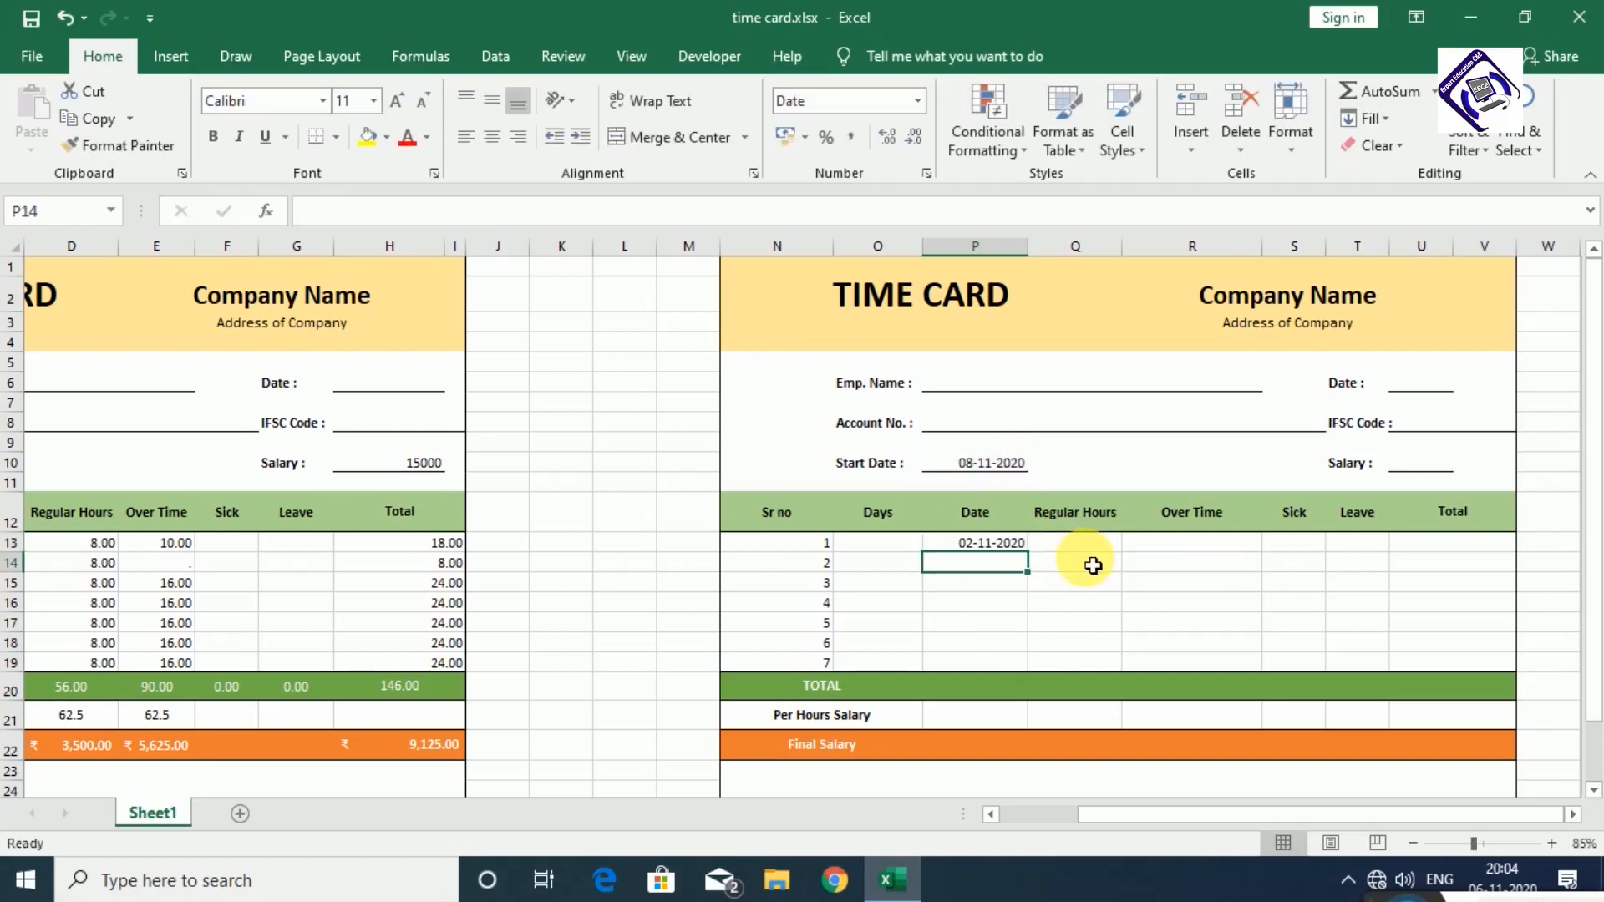
# - Fill the first Date cell's formula from P13 down to P19
pyautogui.click(1023, 547)
pyautogui.moveTo(1037, 564); pyautogui.dragTo(1036, 666)
pyautogui.click(1083, 628)
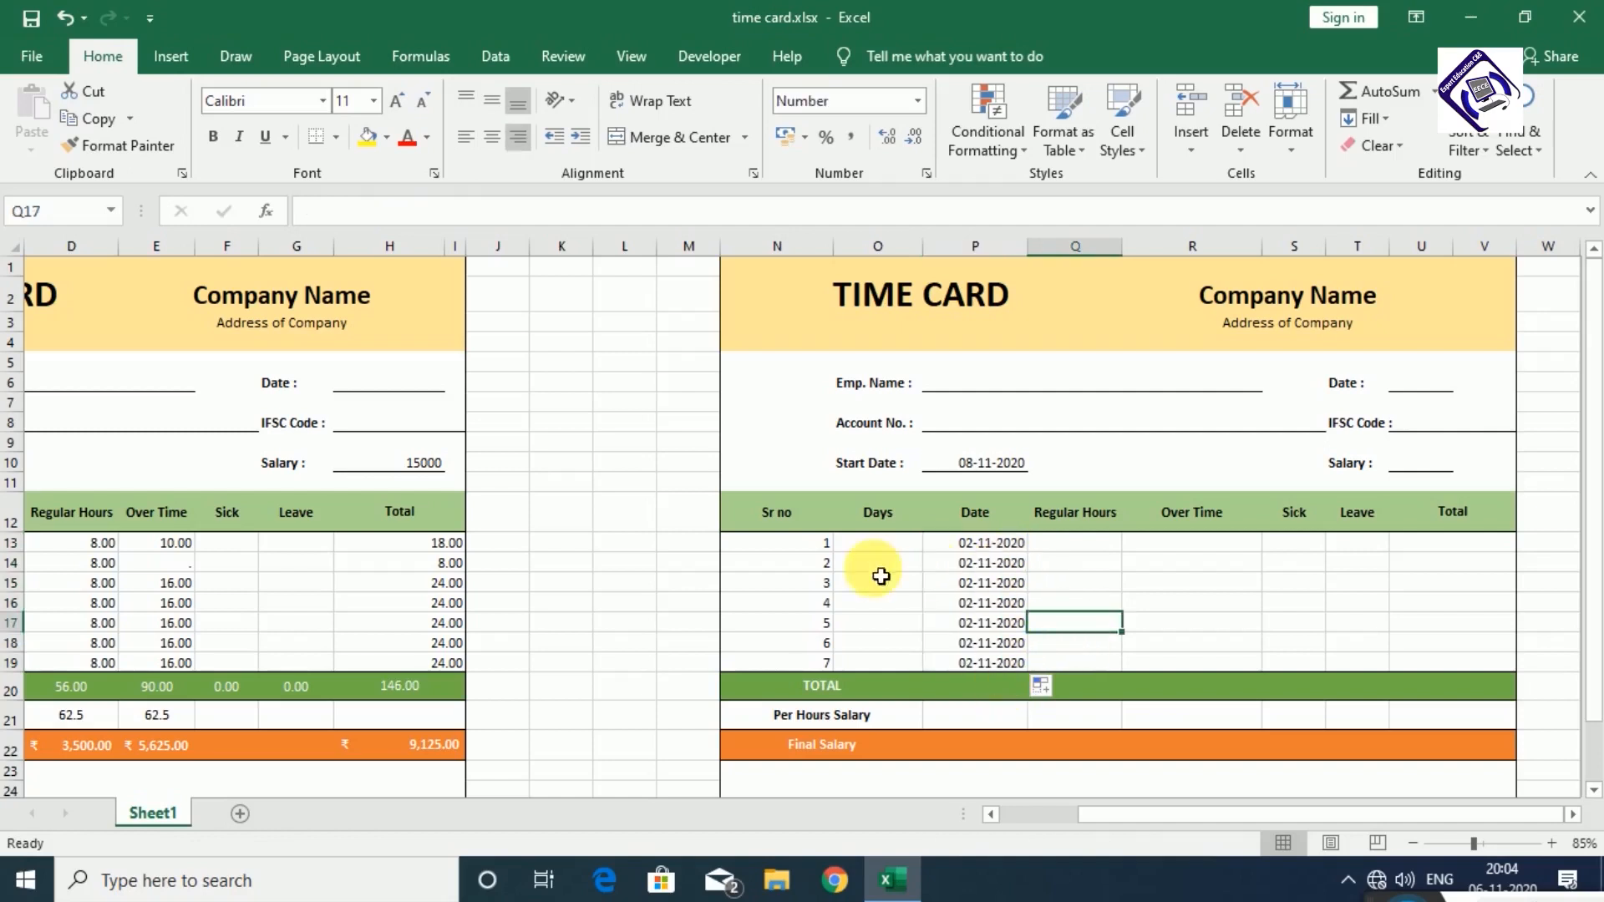
# - Change the number of days subtracted from $P$10 to 5 in P14, 4 in P15 and 3 in P16
pyautogui.click(977, 565)
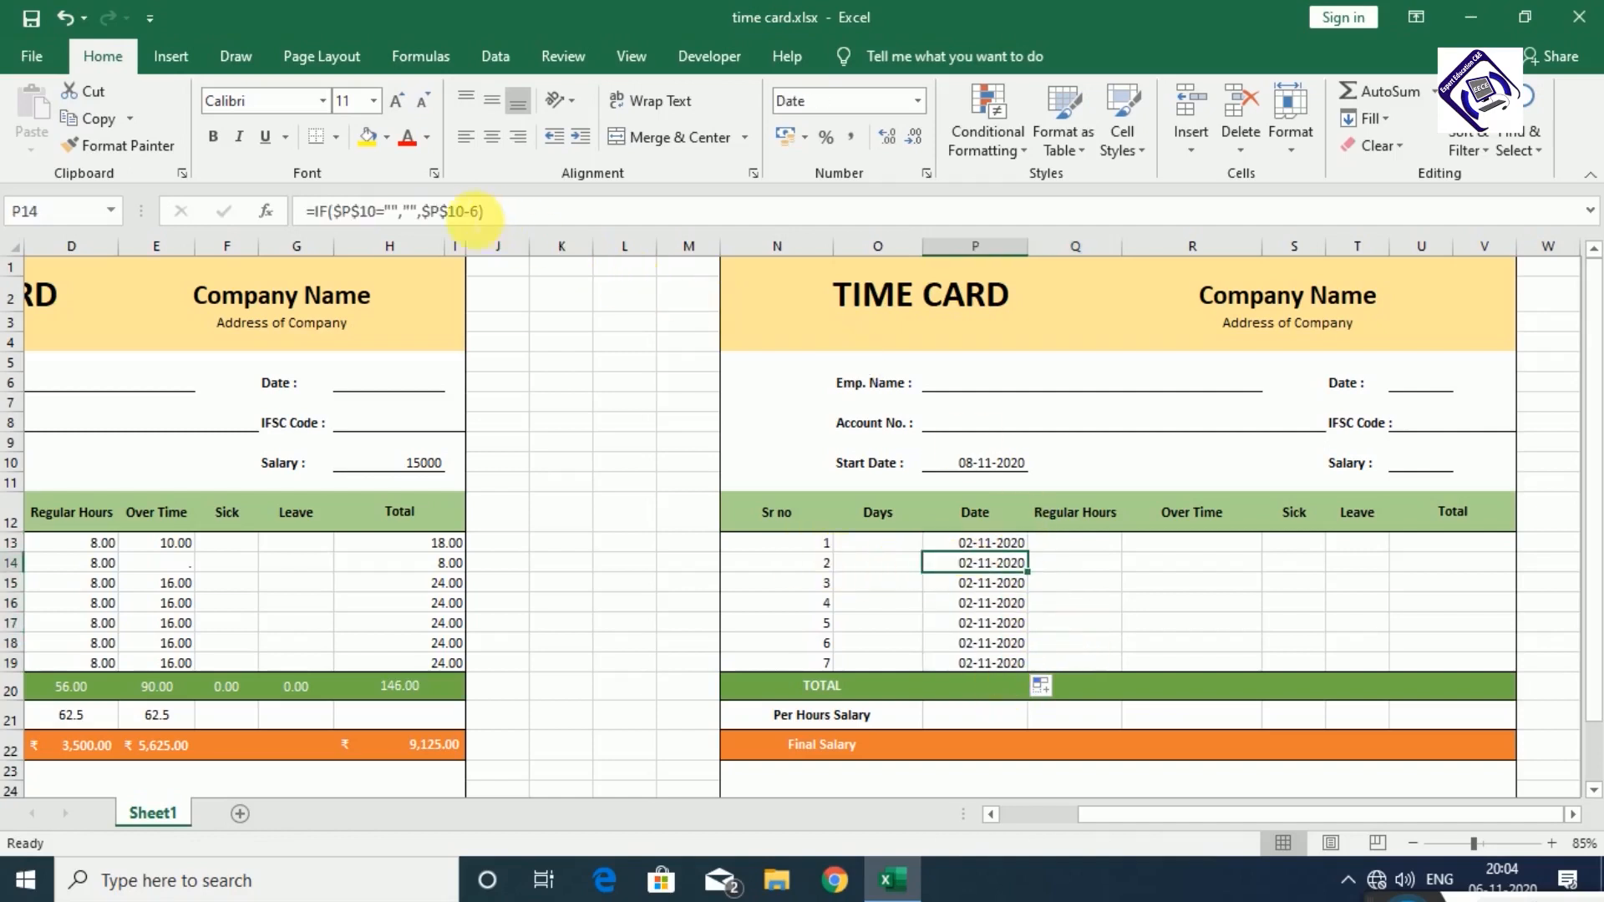
pyautogui.click(481, 212)
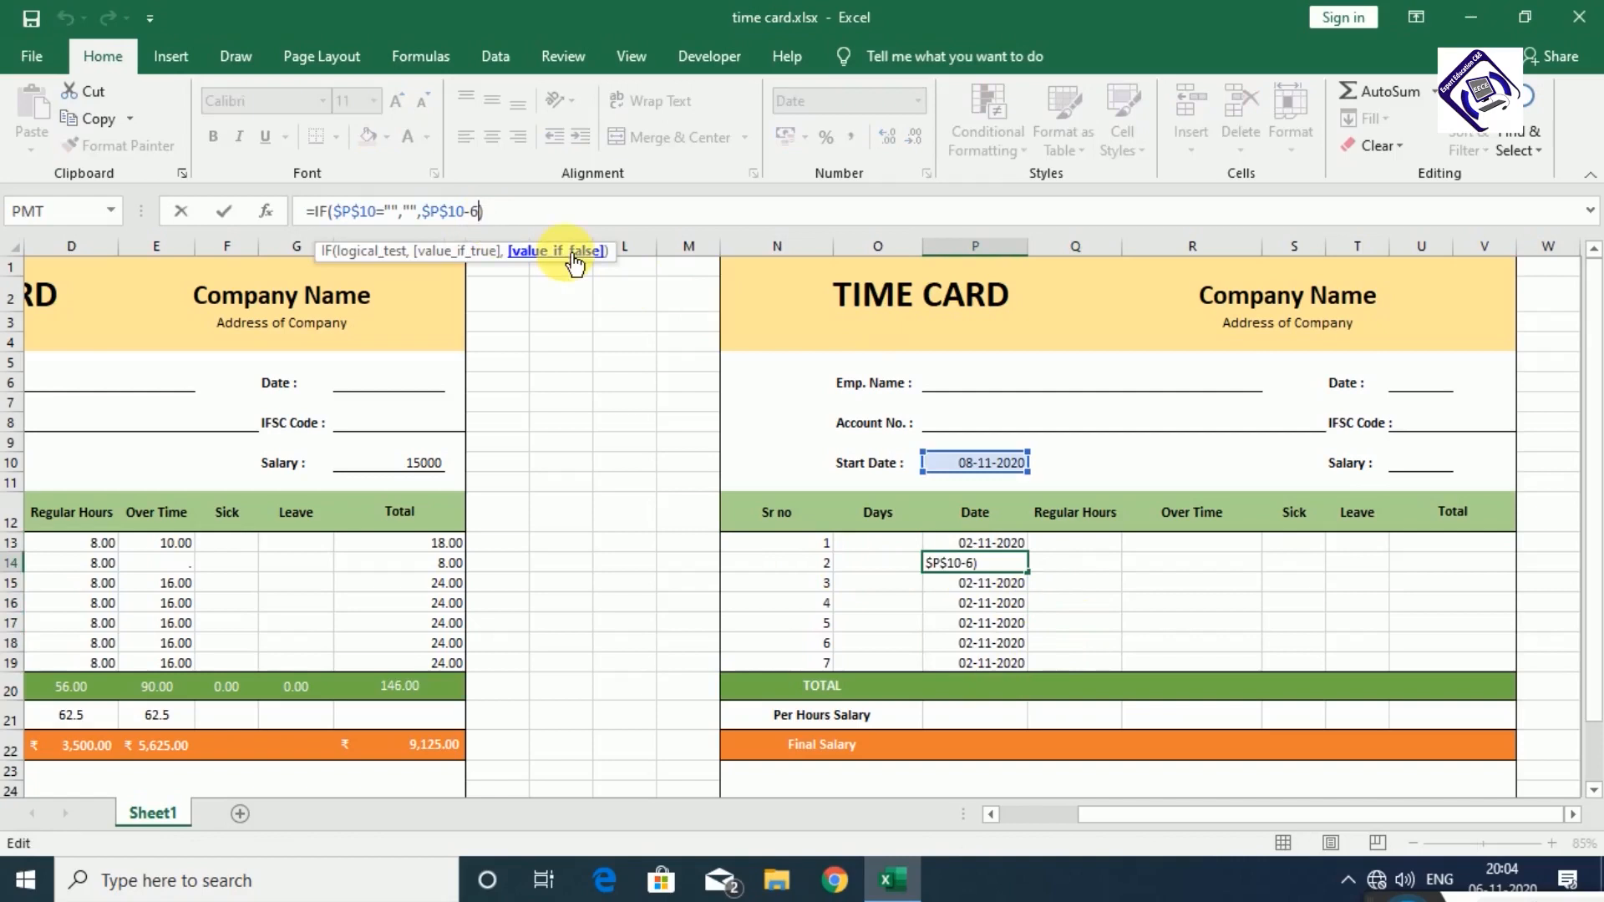
pyautogui.press('BackSpace')
pyautogui.write('5')
pyautogui.press('Return')
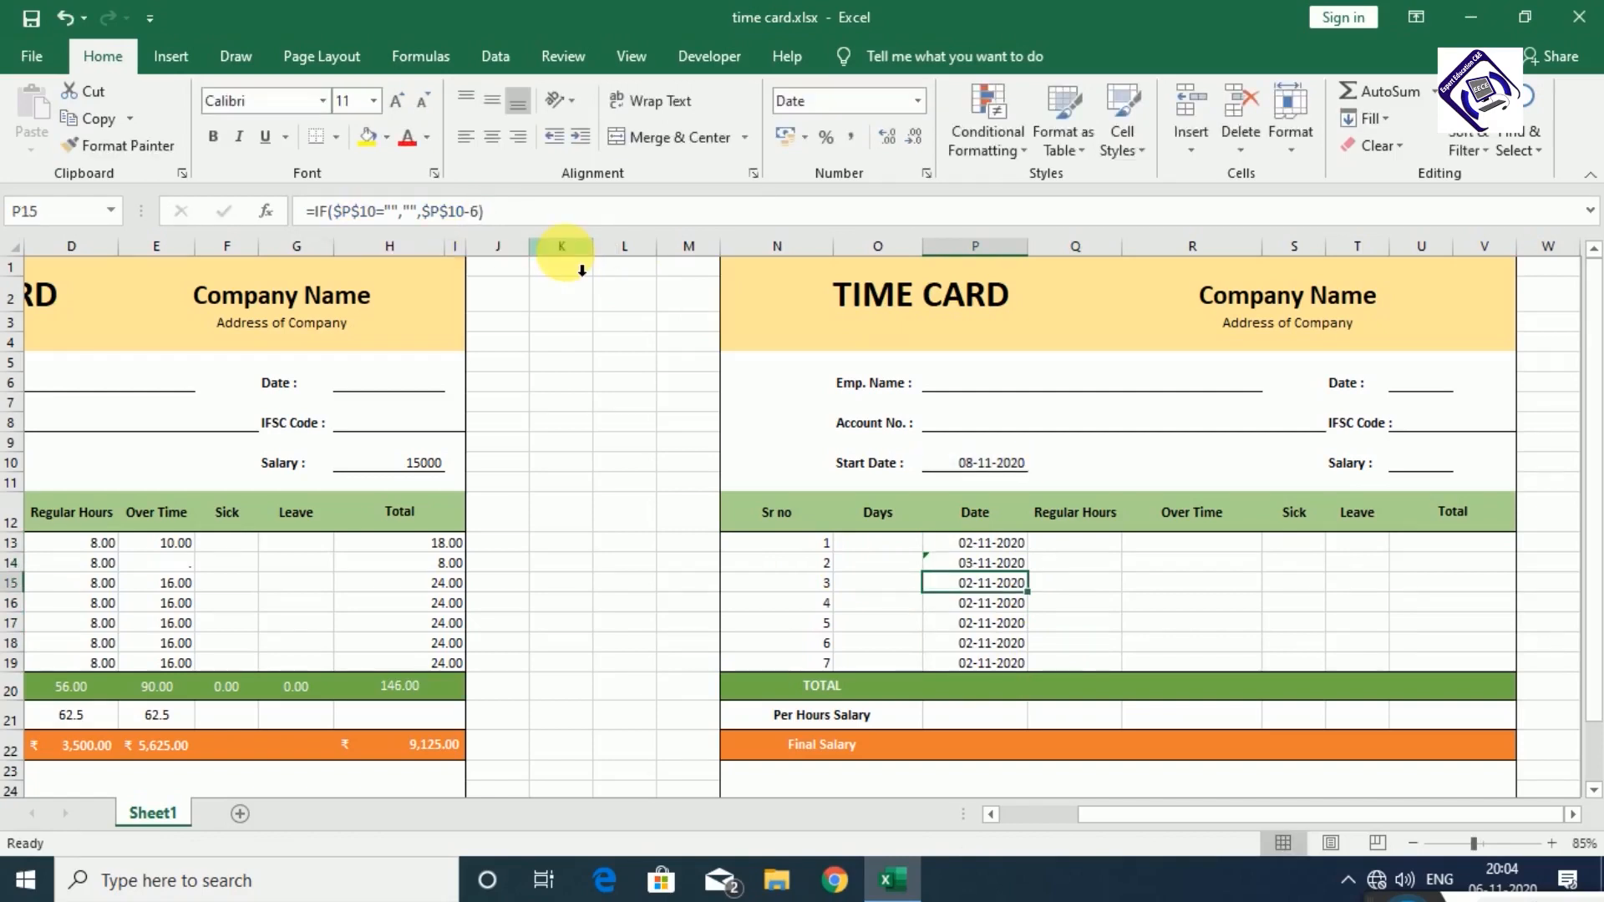
pyautogui.click(483, 211)
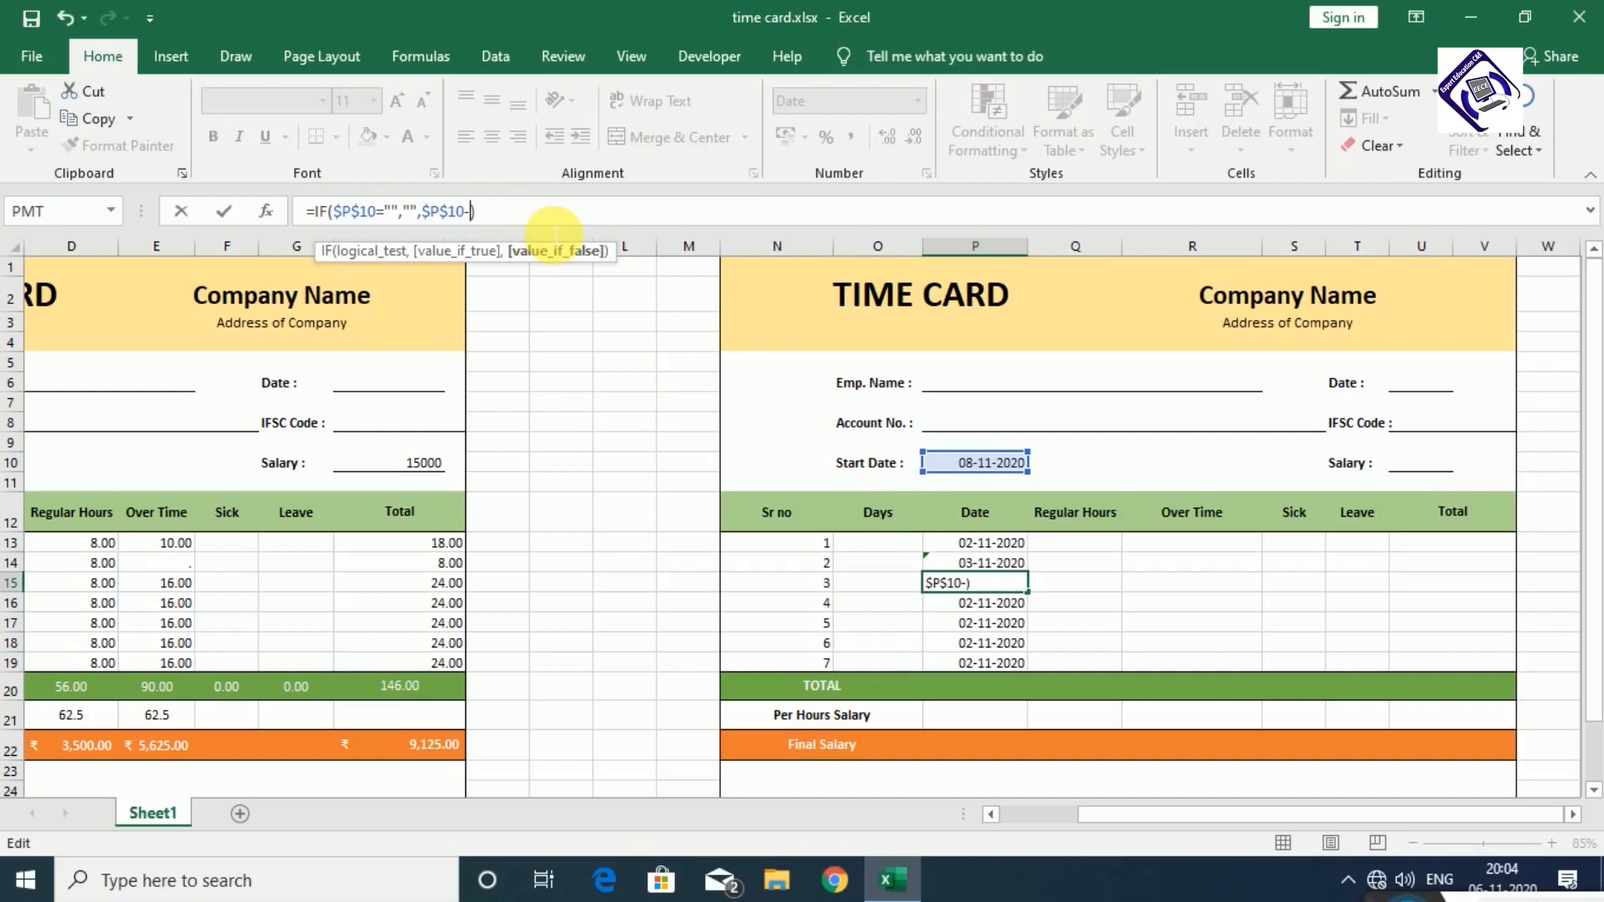
pyautogui.write('4')
pyautogui.press('Return')
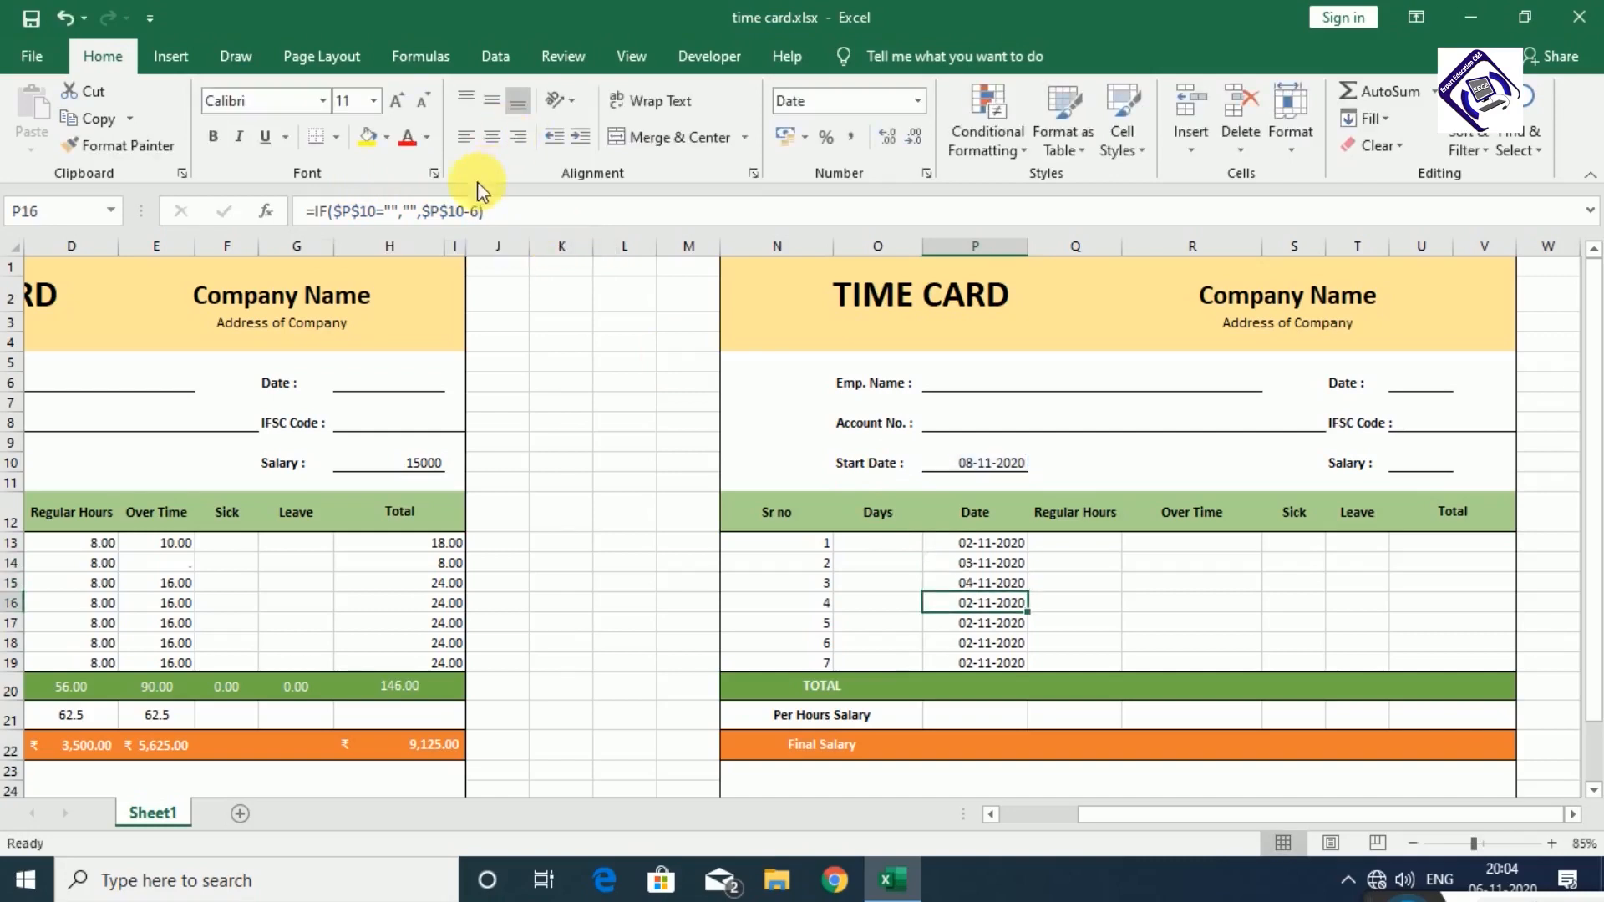
pyautogui.click(481, 211)
pyautogui.press('BackSpace')
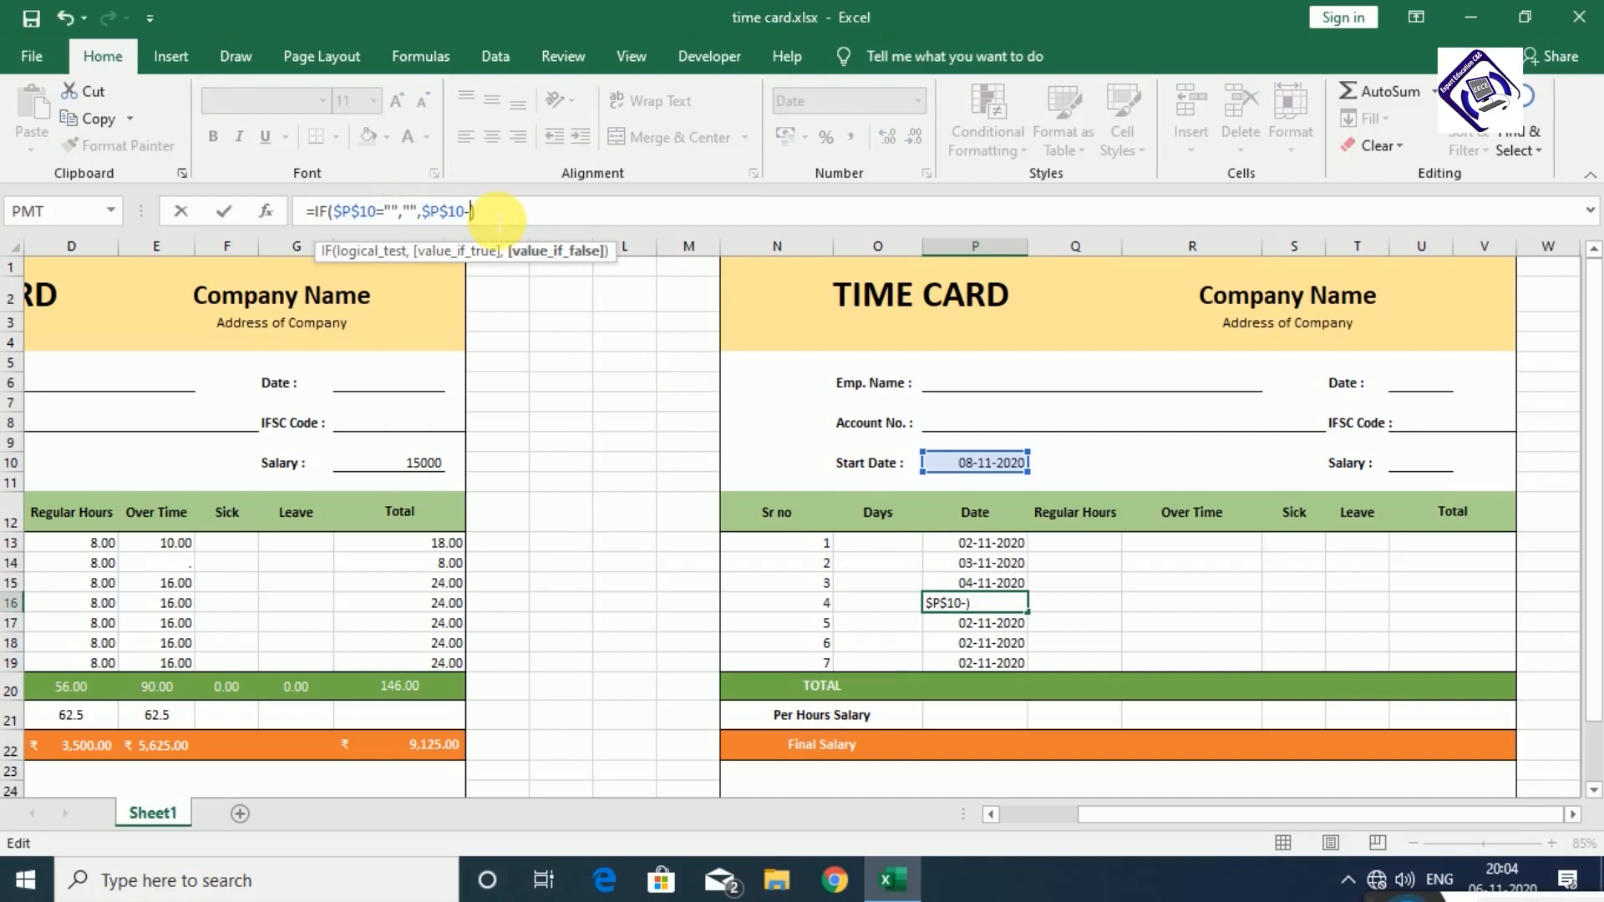
pyautogui.write('3')
pyautogui.press('Return')
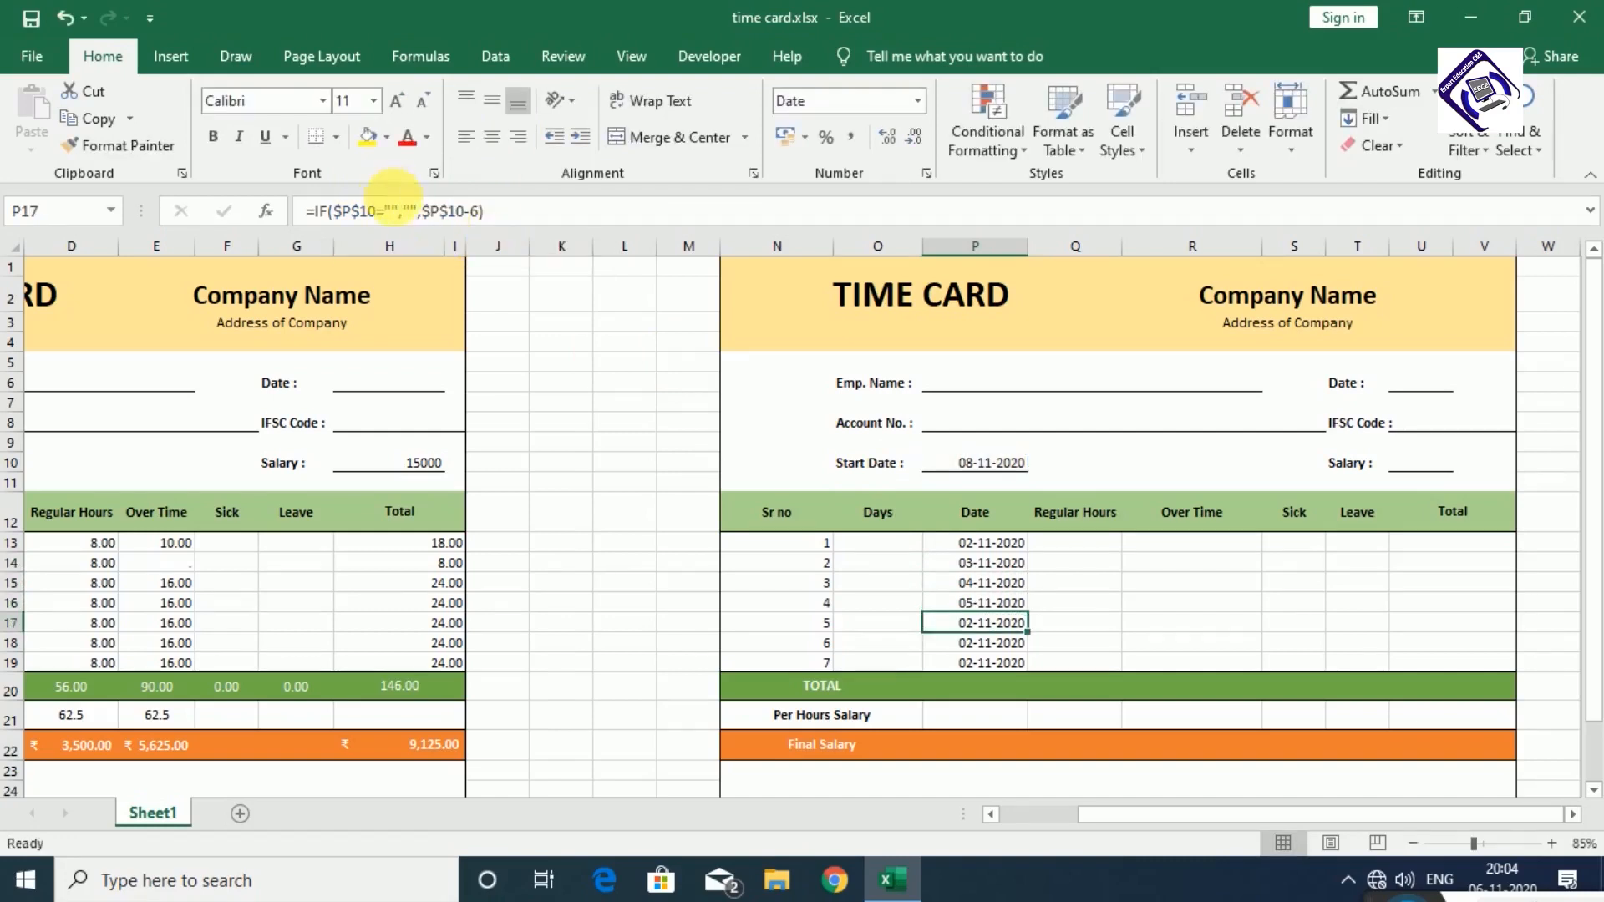
# - Make the Date formulas subtract 2 days in P17 and 1 in P18, and remove the subtraction in P19
pyautogui.click(482, 213)
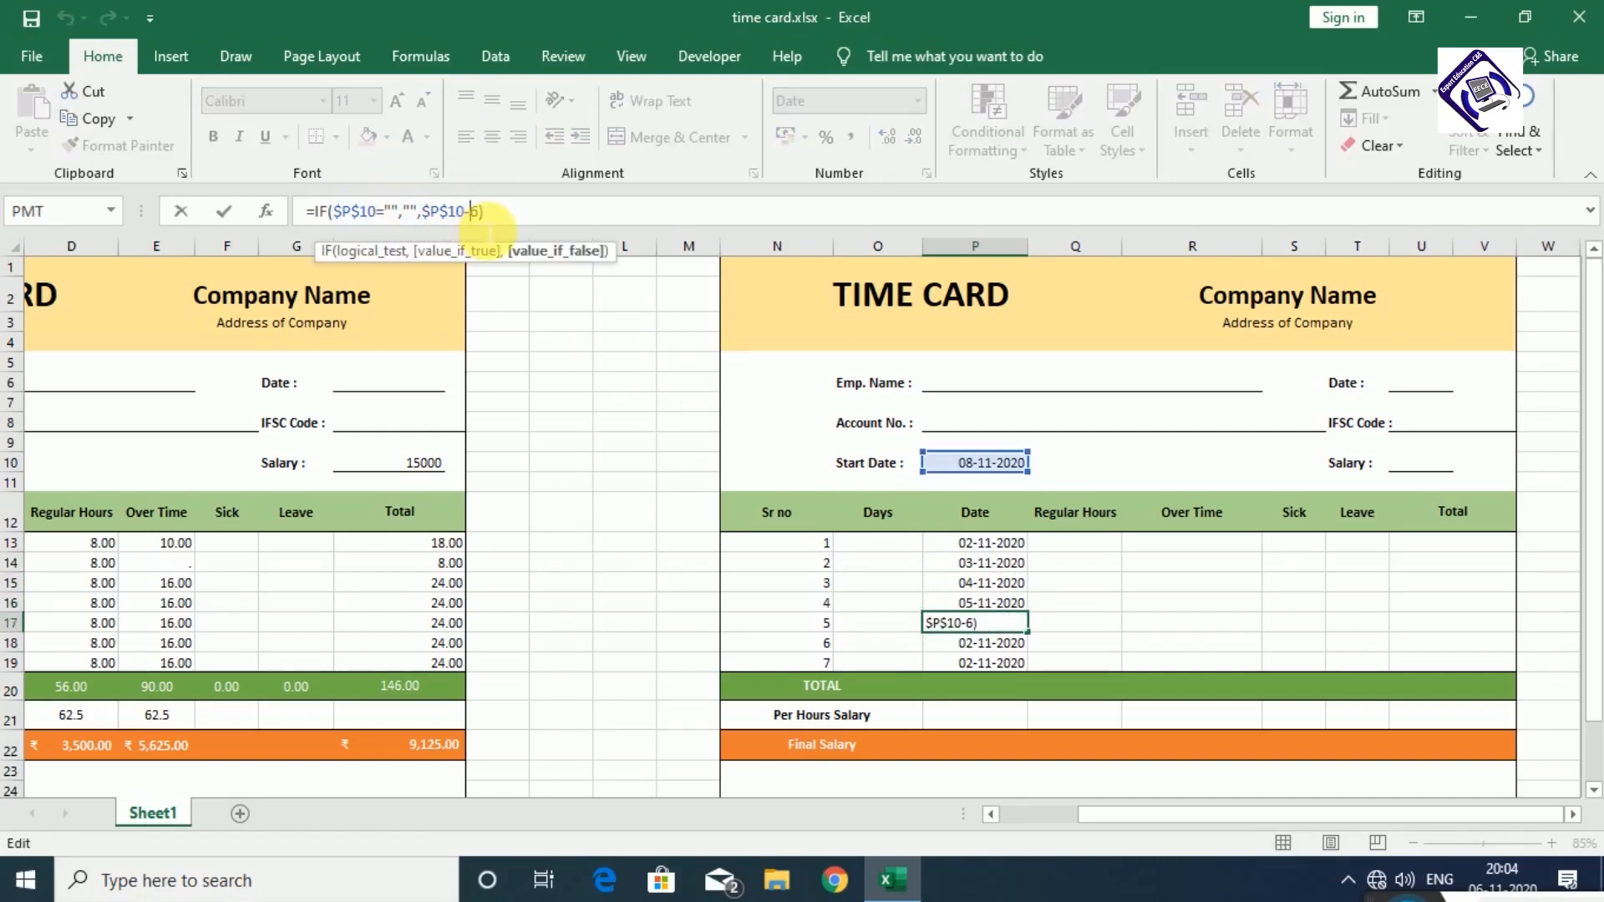
pyautogui.write('2')
pyautogui.press('Return')
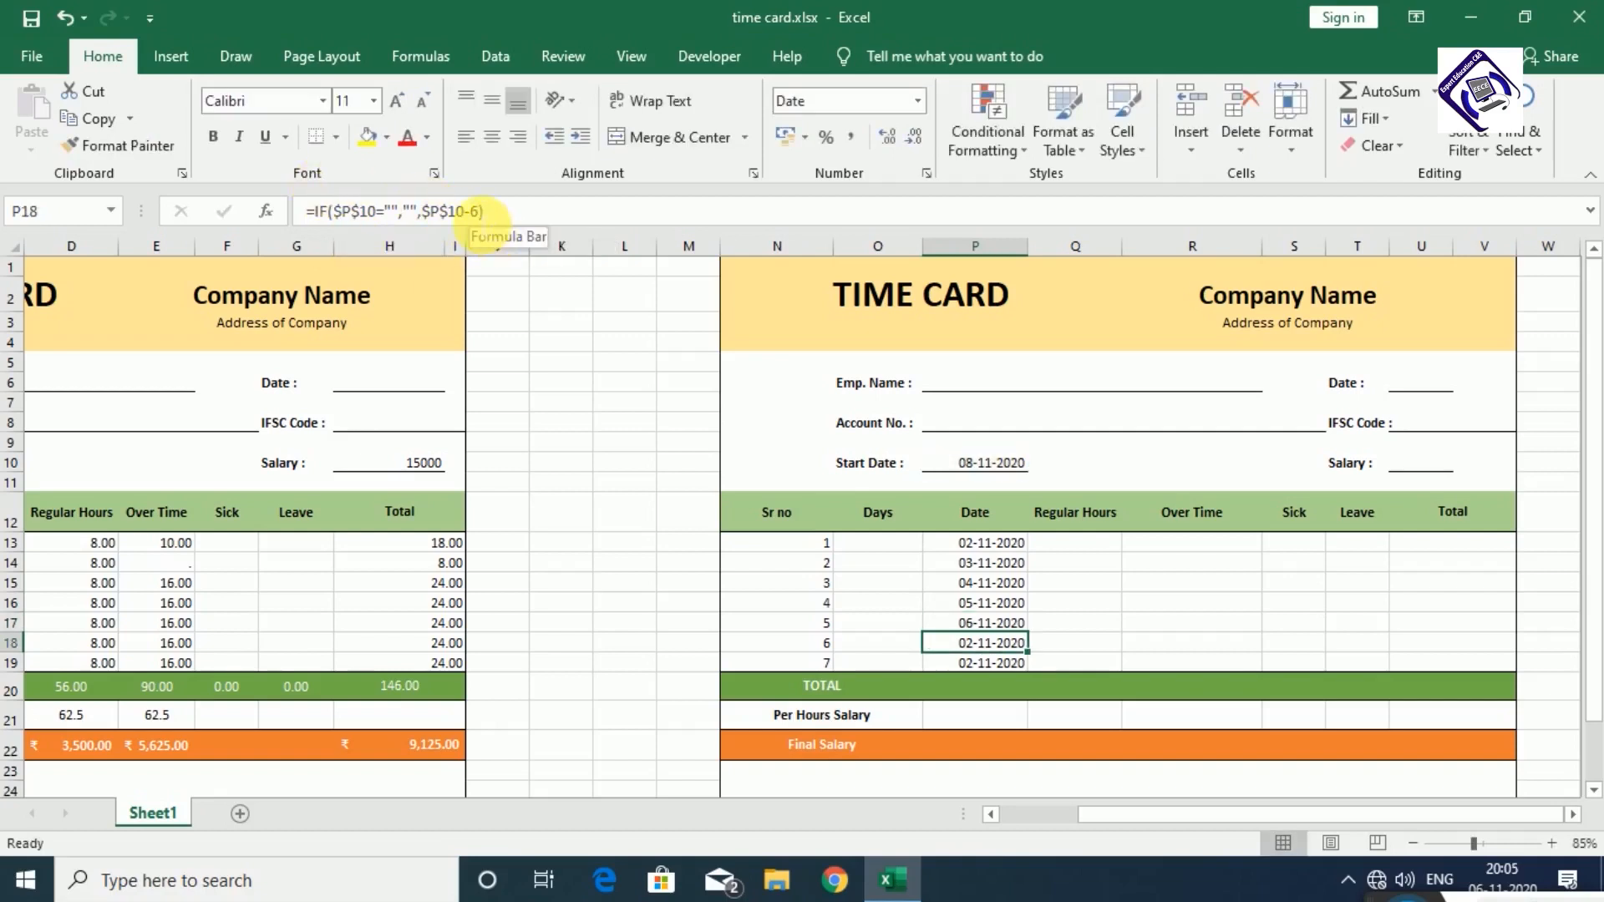
pyautogui.click(482, 211)
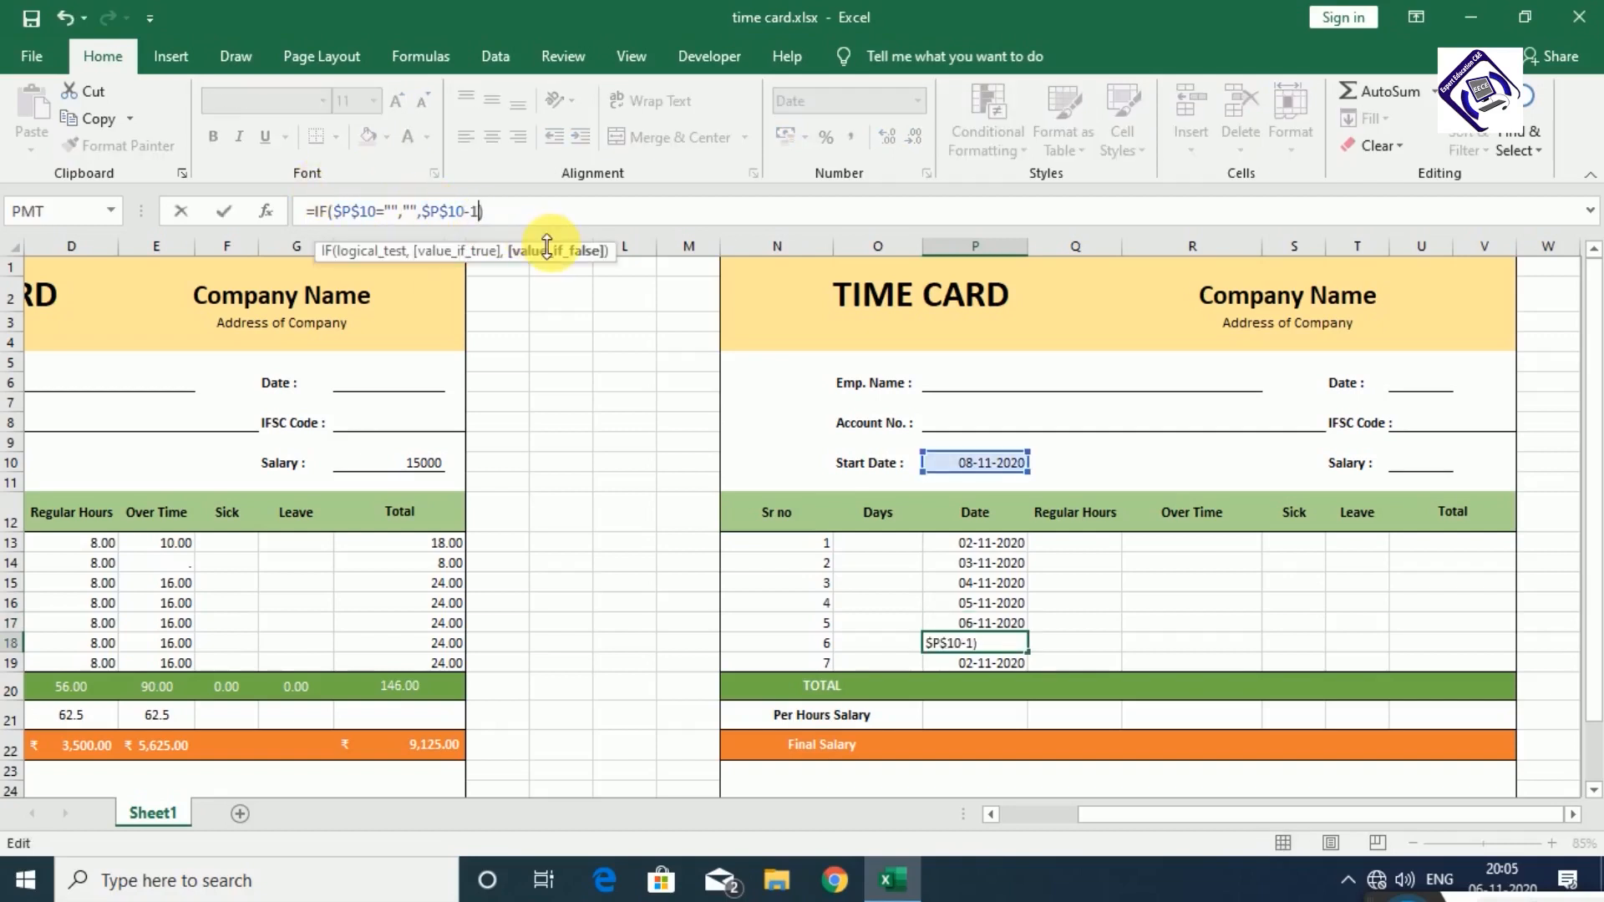
pyautogui.write('1')
pyautogui.press('Return')
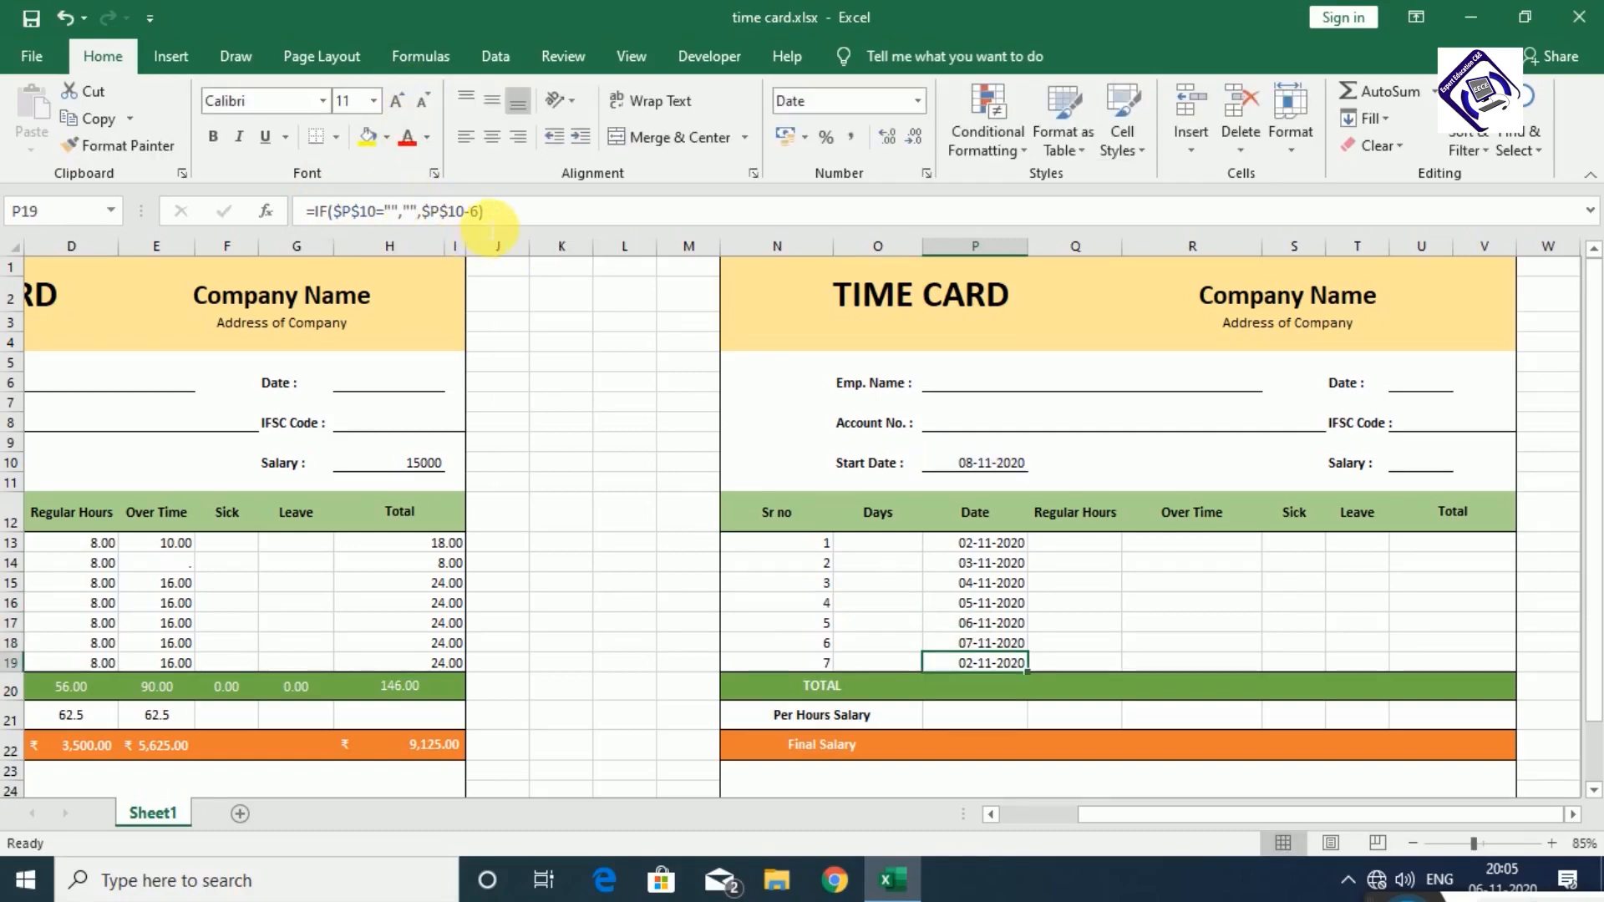
pyautogui.click(481, 213)
pyautogui.press('BackSpace')
pyautogui.press('BackSpace')
pyautogui.press('Return')
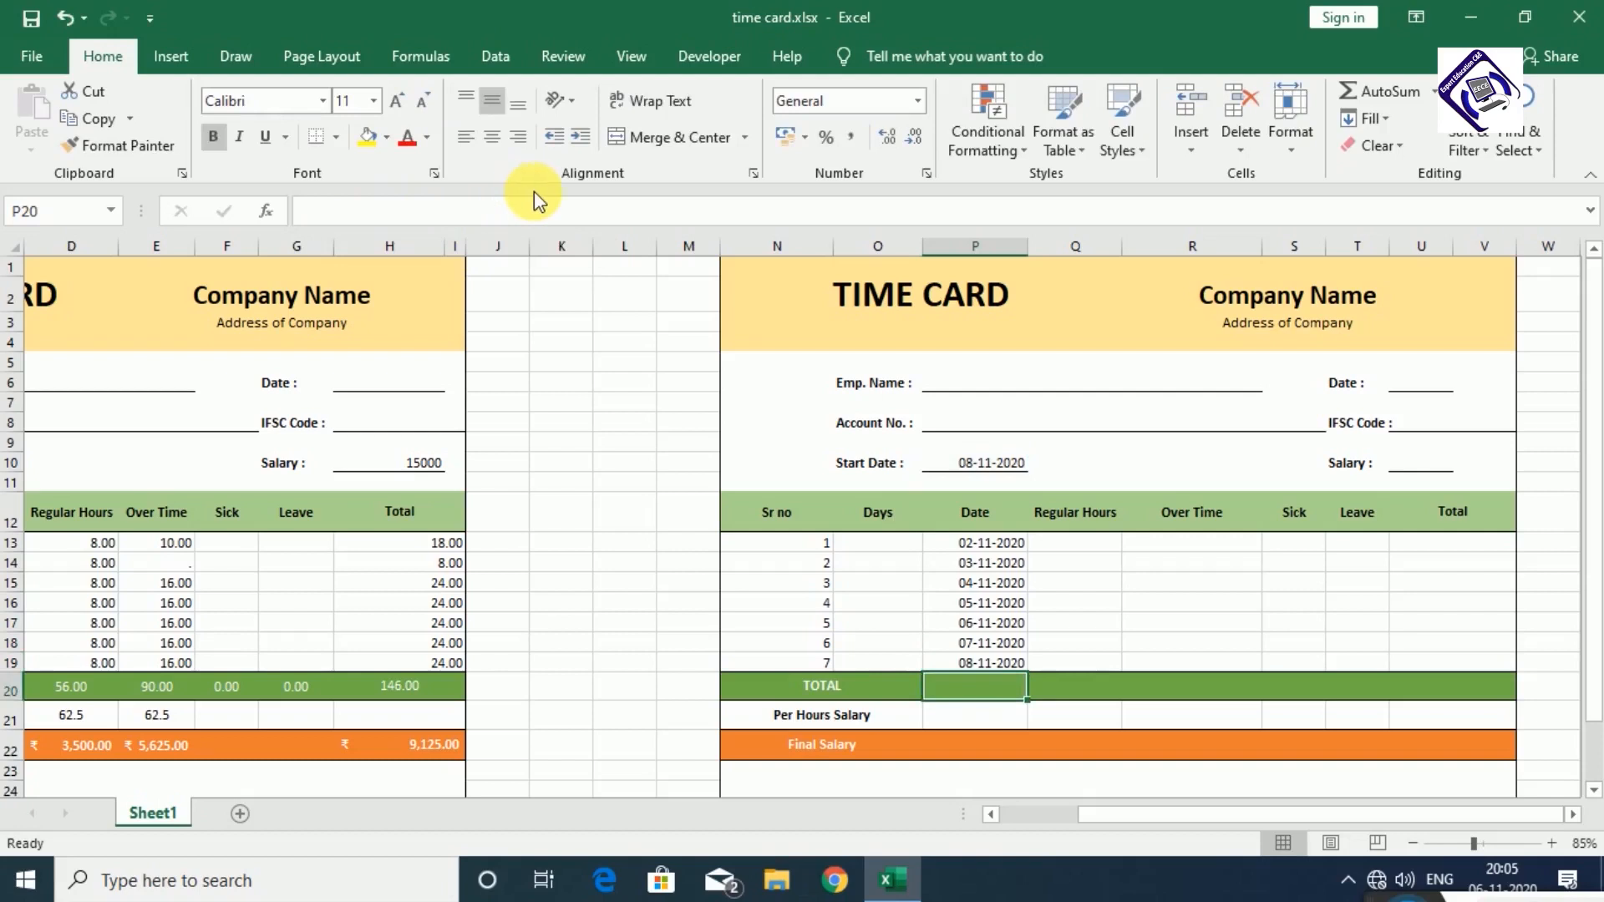
# - Enter the formula =TEXT(P13,"dddd") in the first Days cell, O13
pyautogui.click(902, 548)
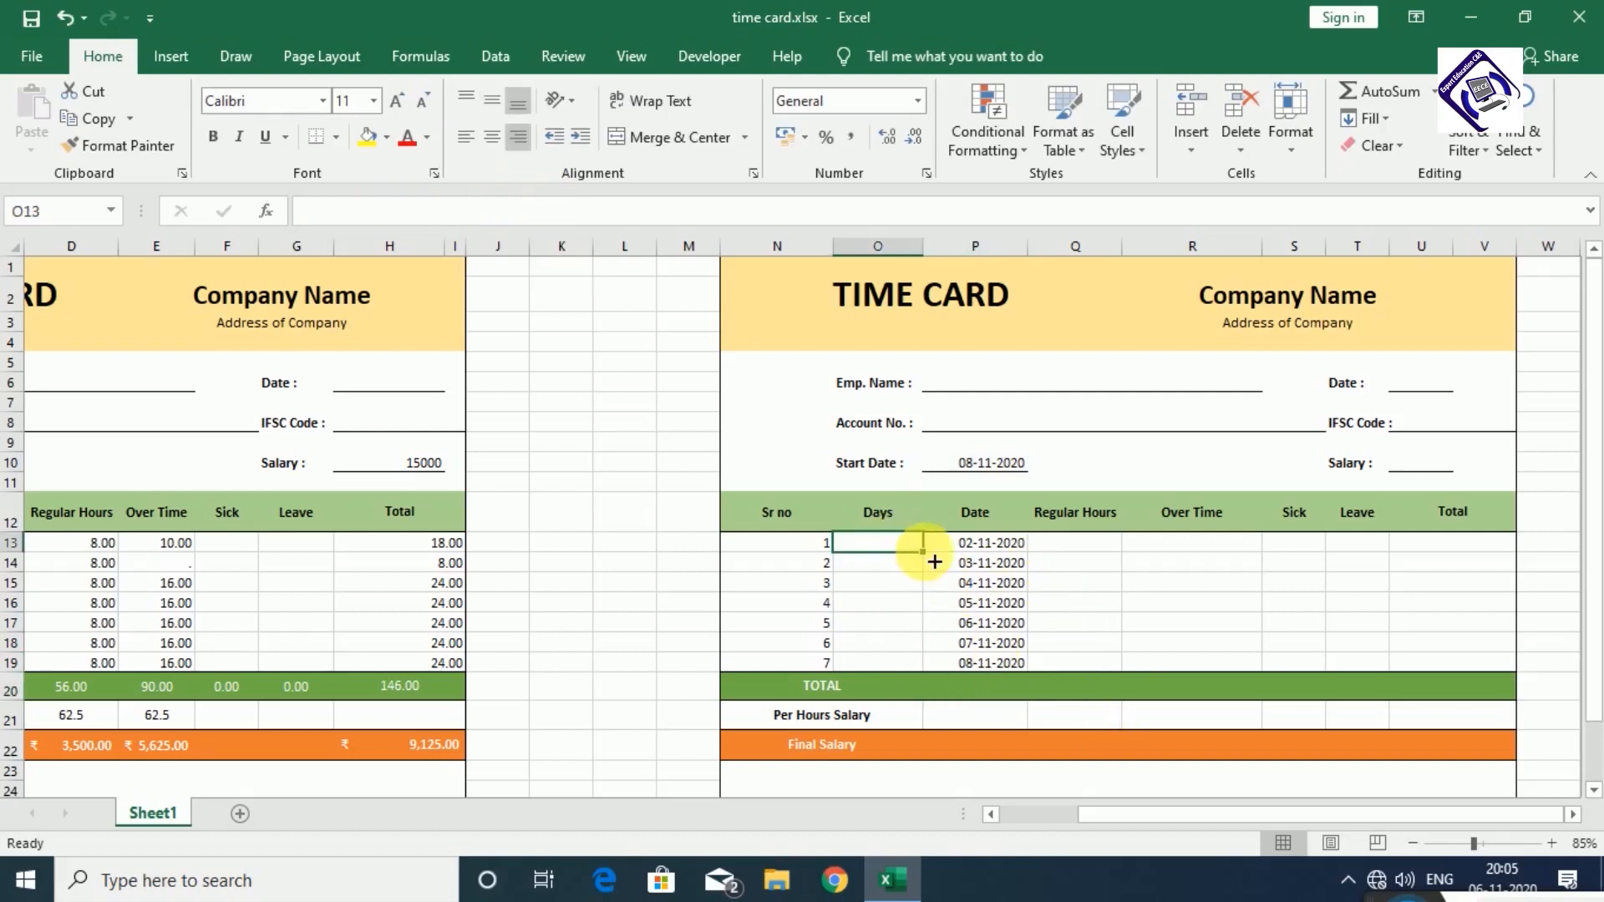
pyautogui.write('=t')
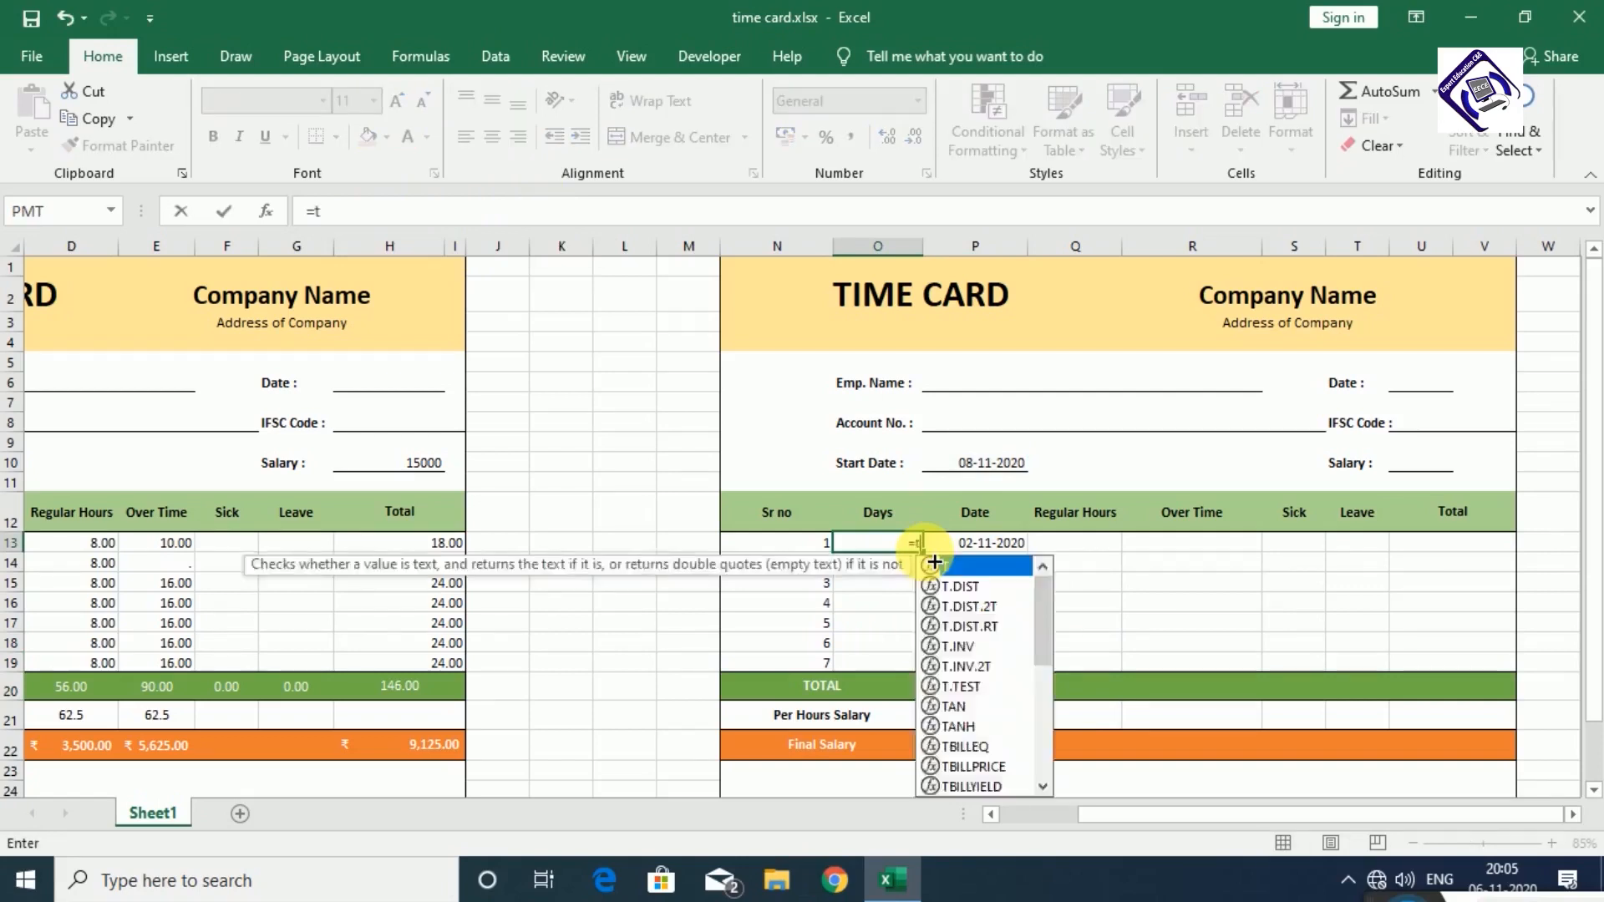
pyautogui.write('ext')
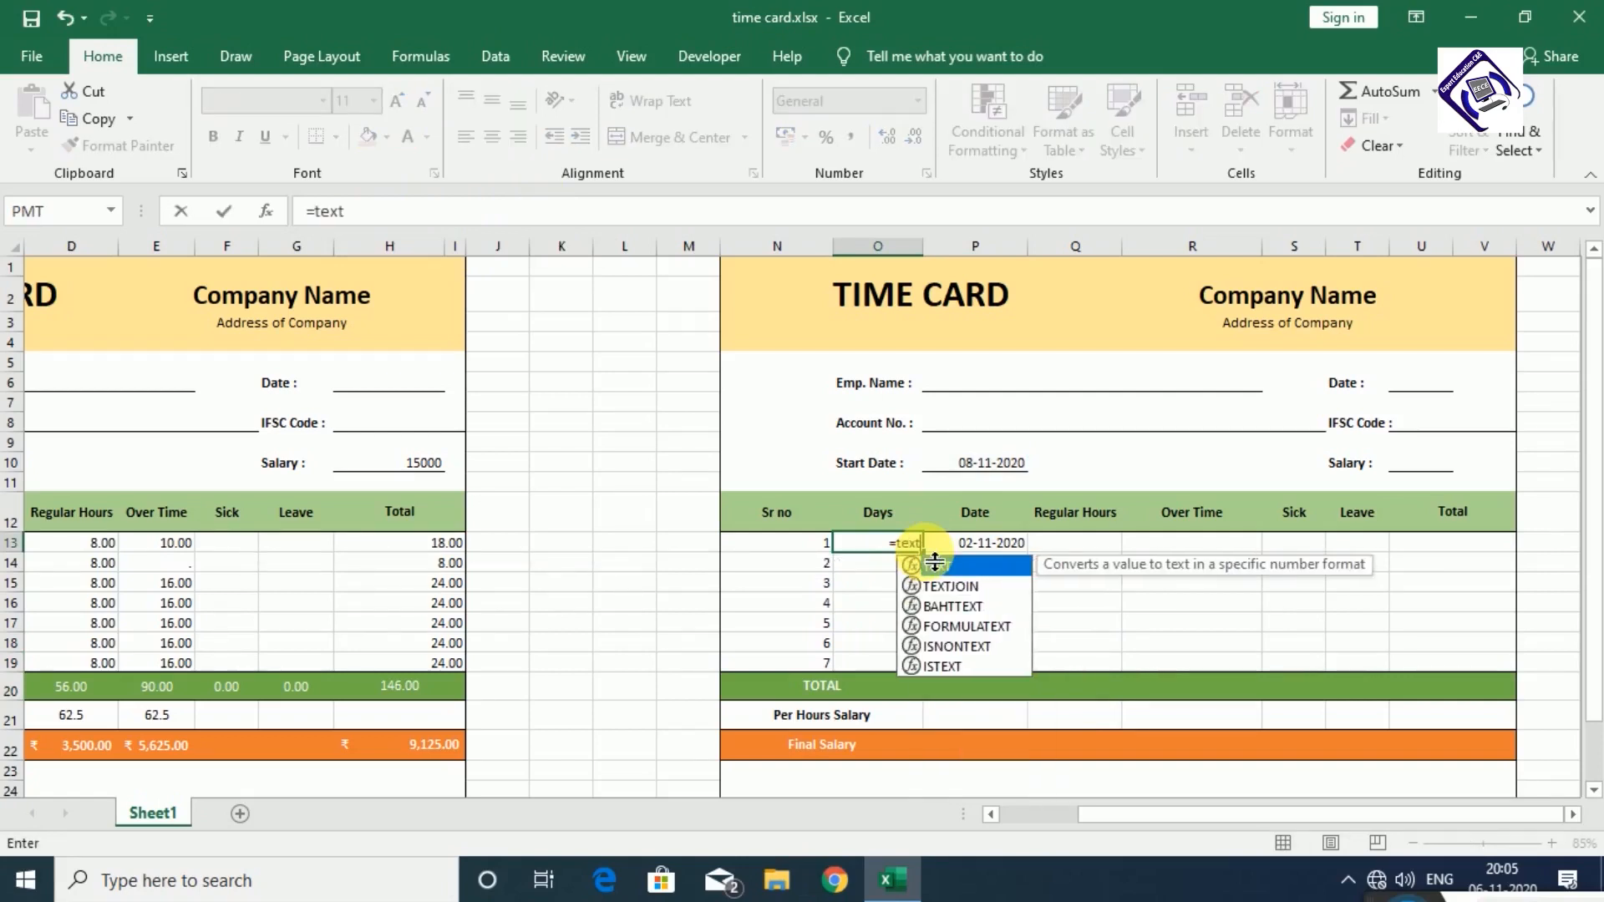
pyautogui.write('(')
pyautogui.click(1006, 551)
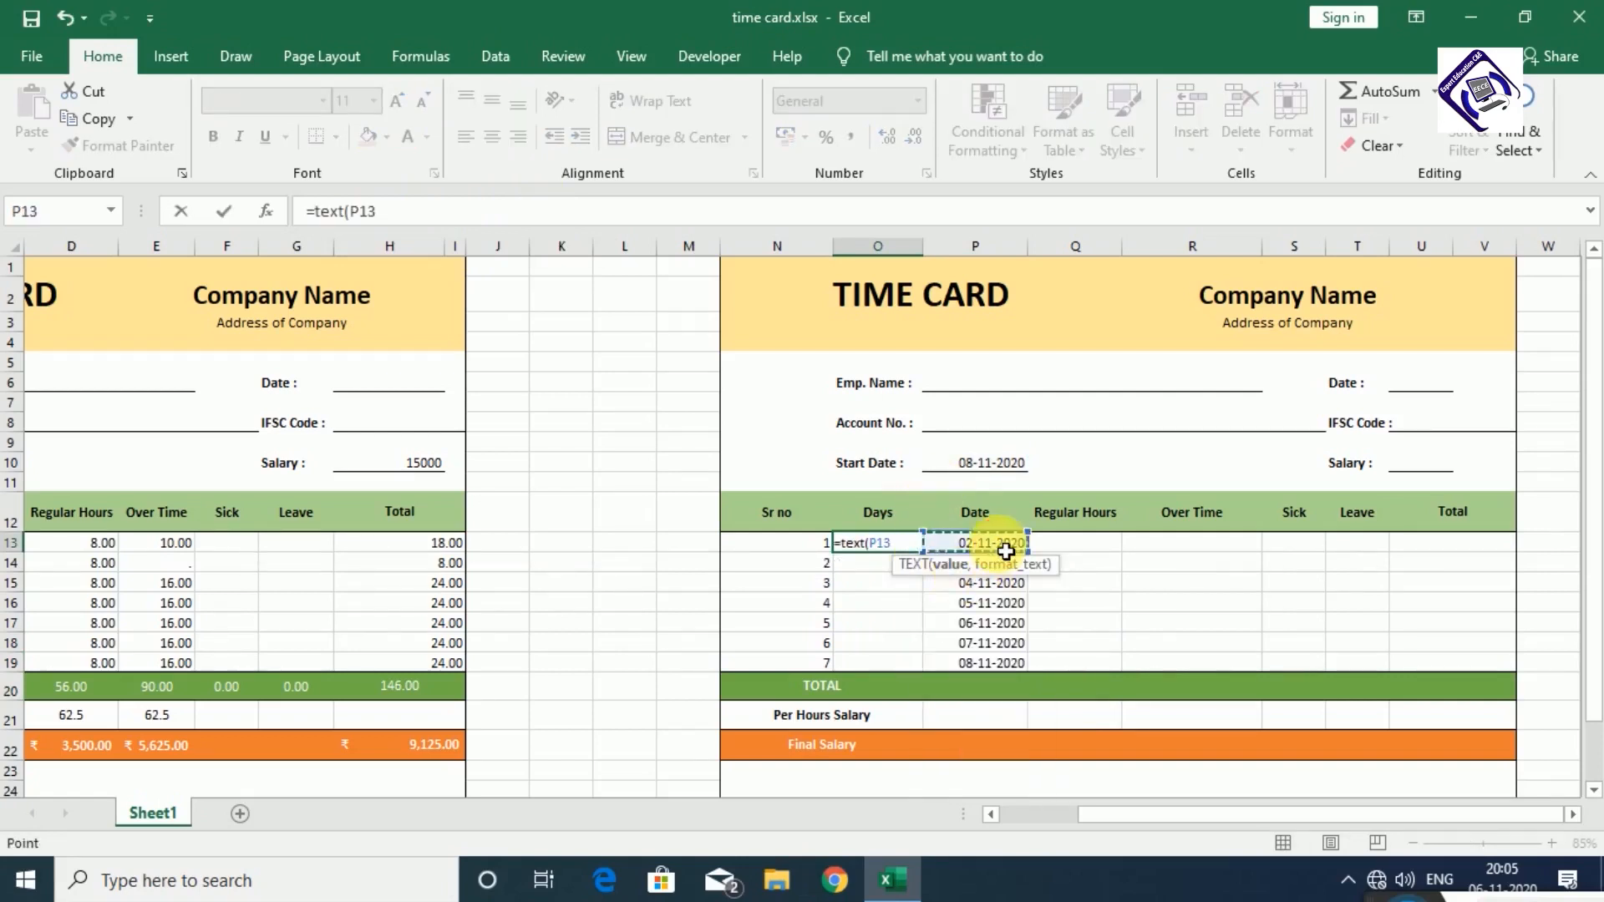
pyautogui.write(',')
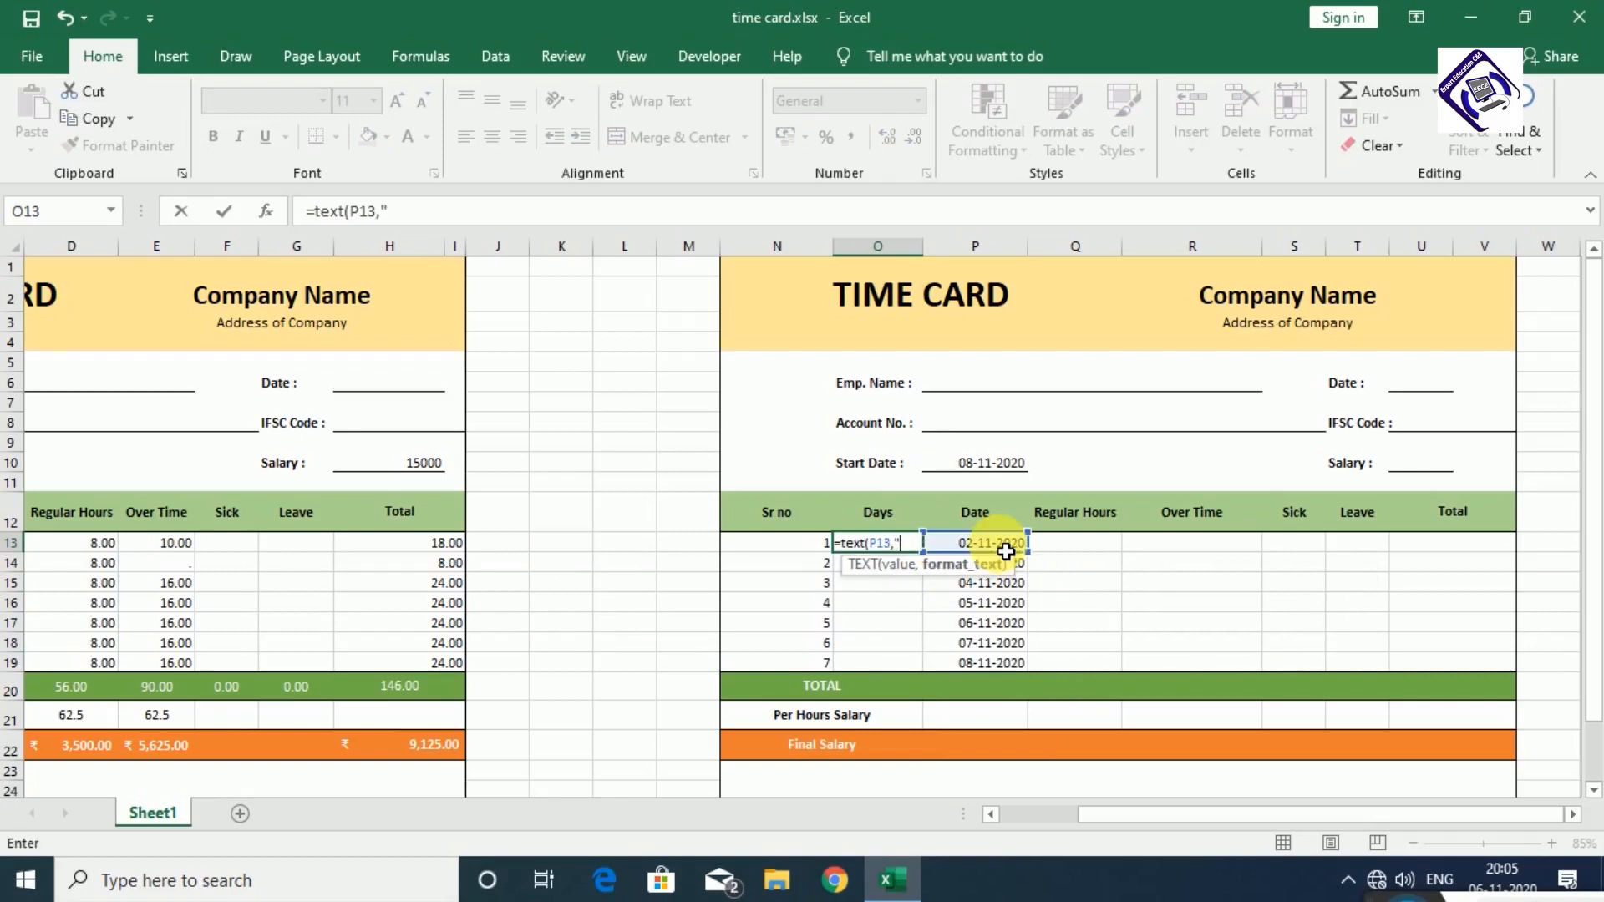
pyautogui.write('"dddd"')
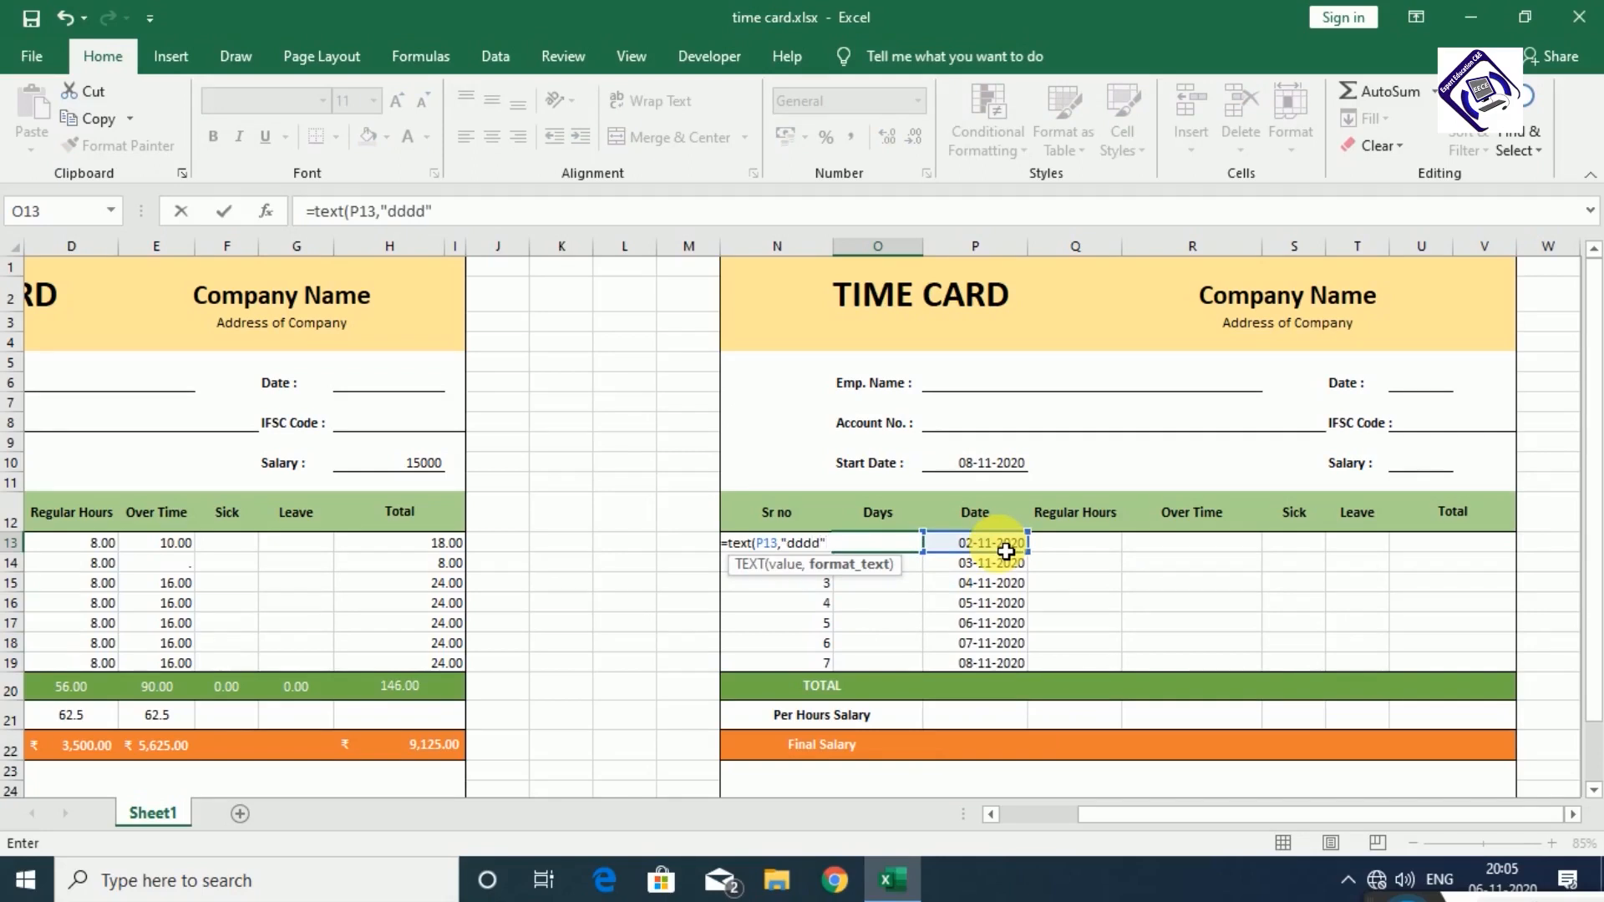
pyautogui.write(')')
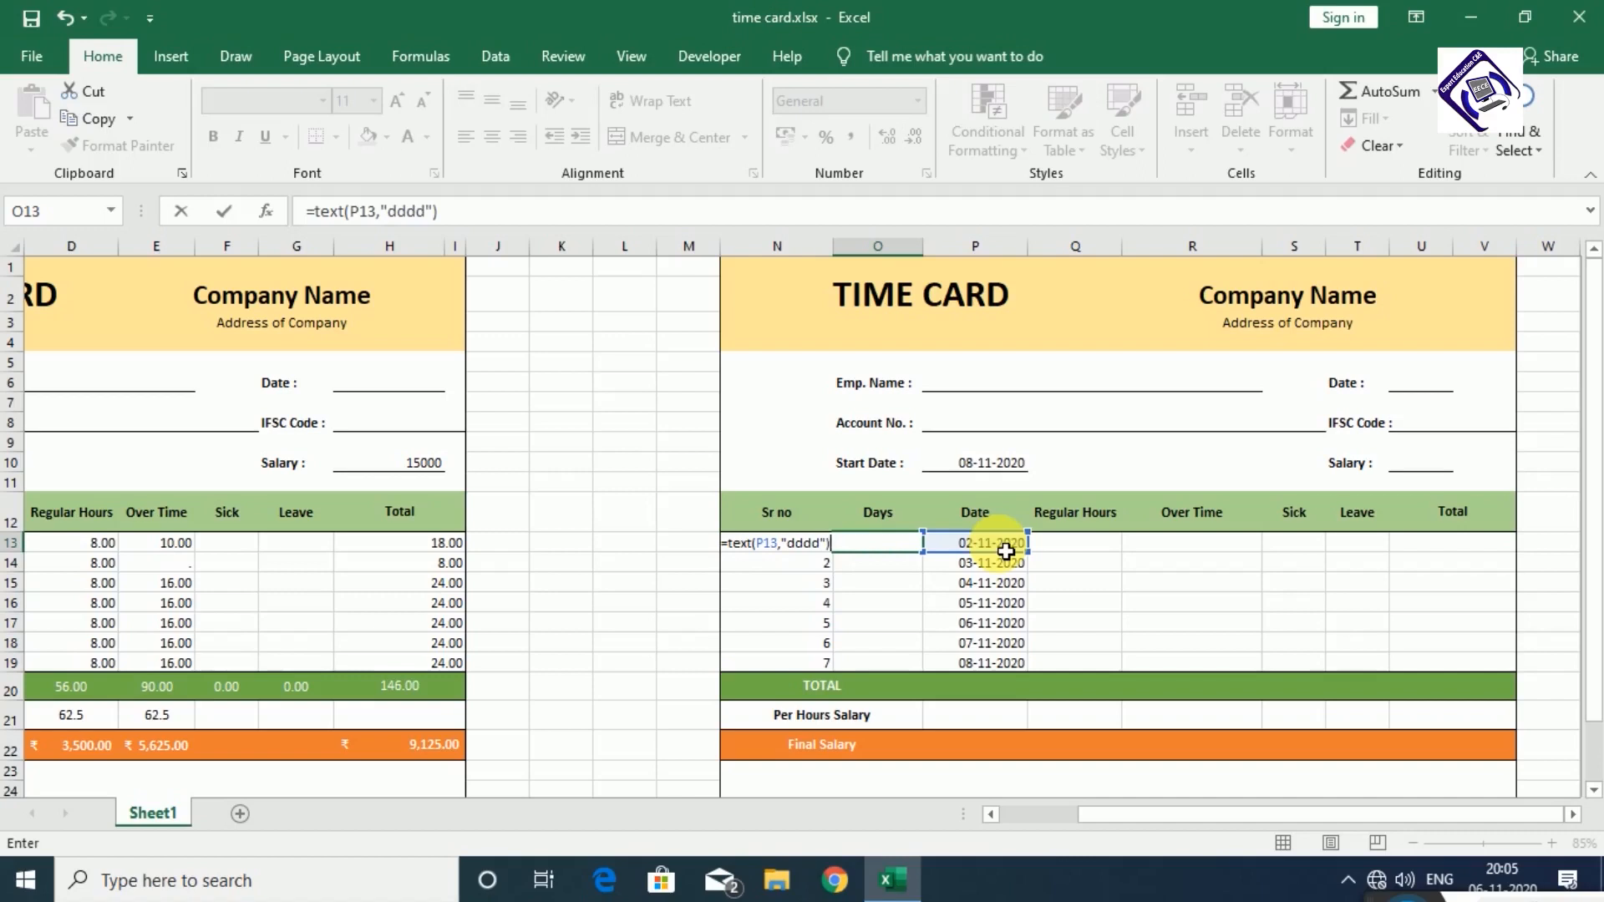
pyautogui.press('Return')
pyautogui.press('Up')
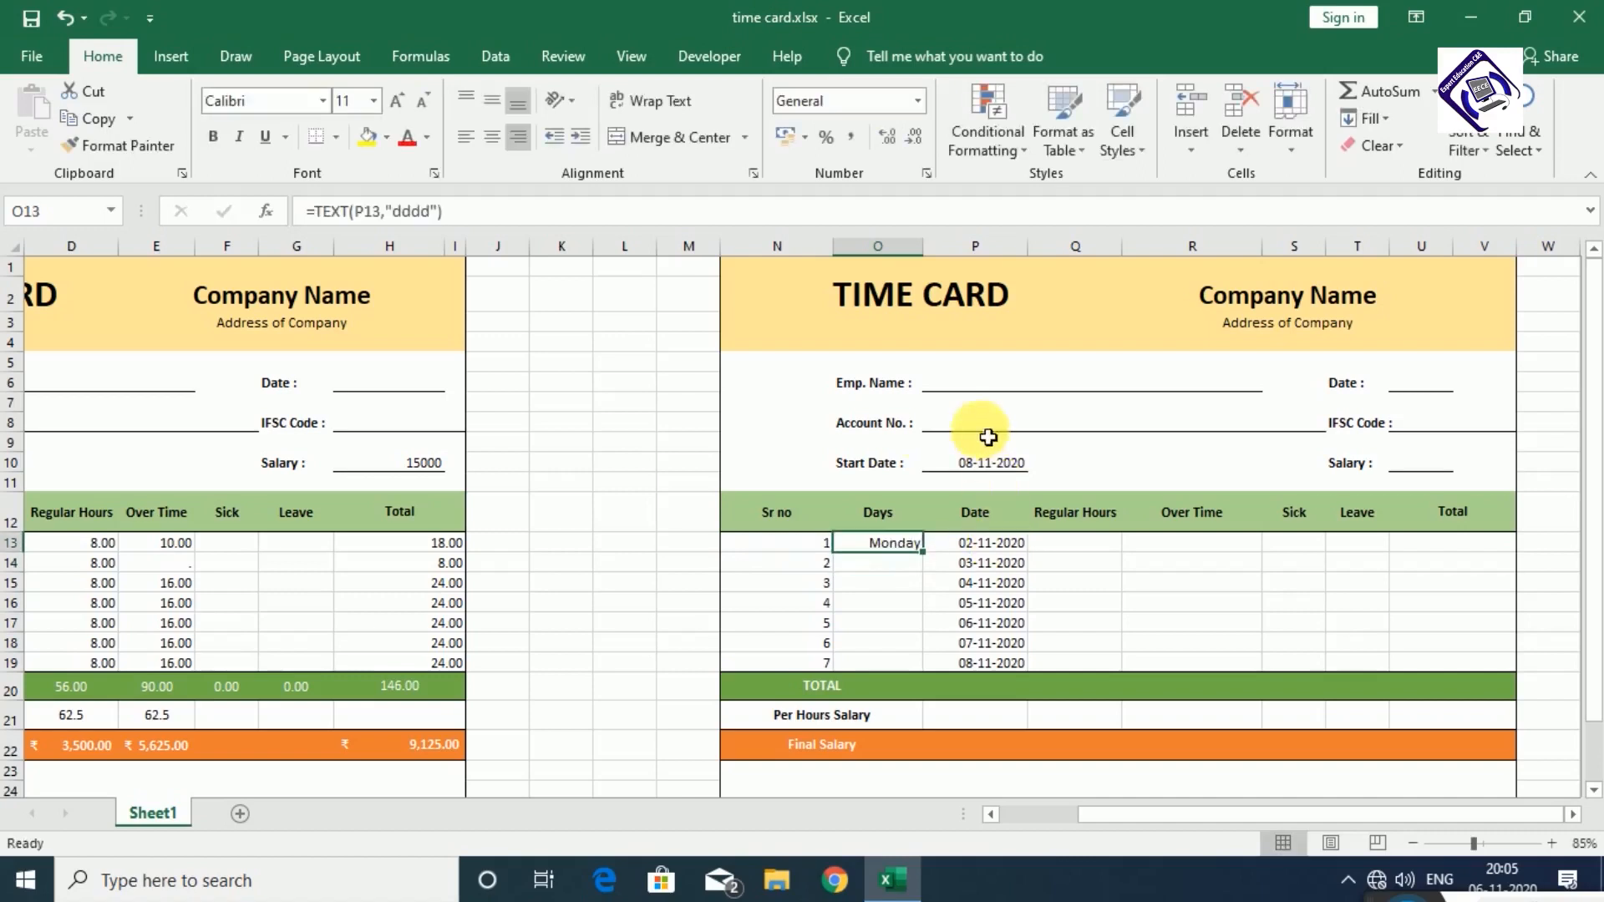
# - Try the format codes "ddd" and "dd" in the O13 formula, then restore "dddd"
pyautogui.click(427, 211)
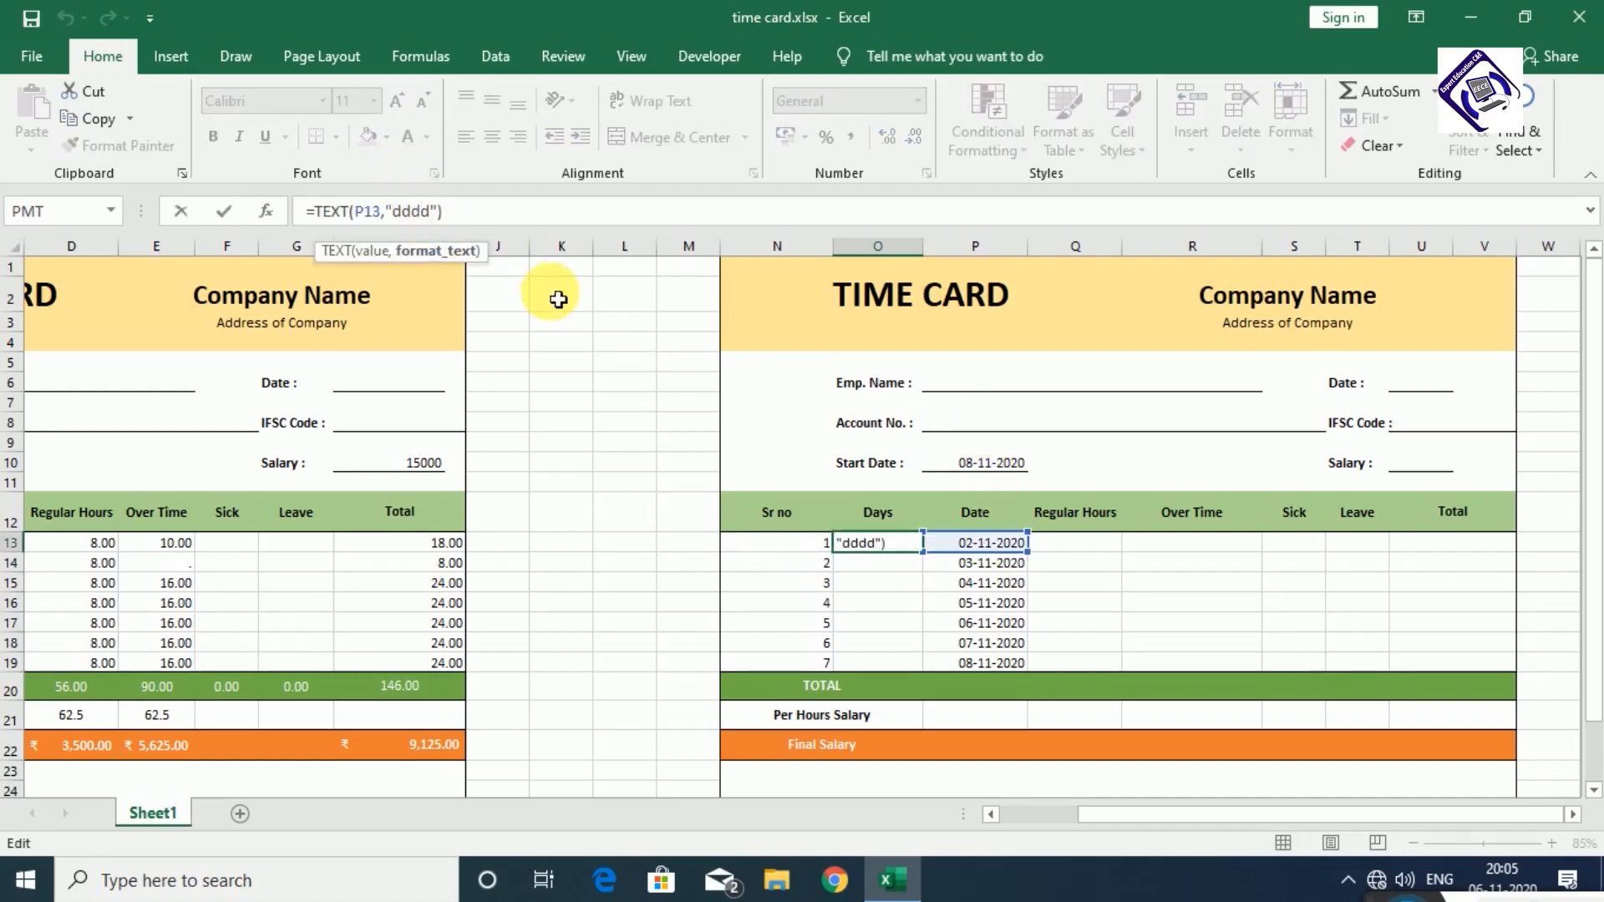
pyautogui.press('BackSpace')
pyautogui.press('Return')
pyautogui.press('Up')
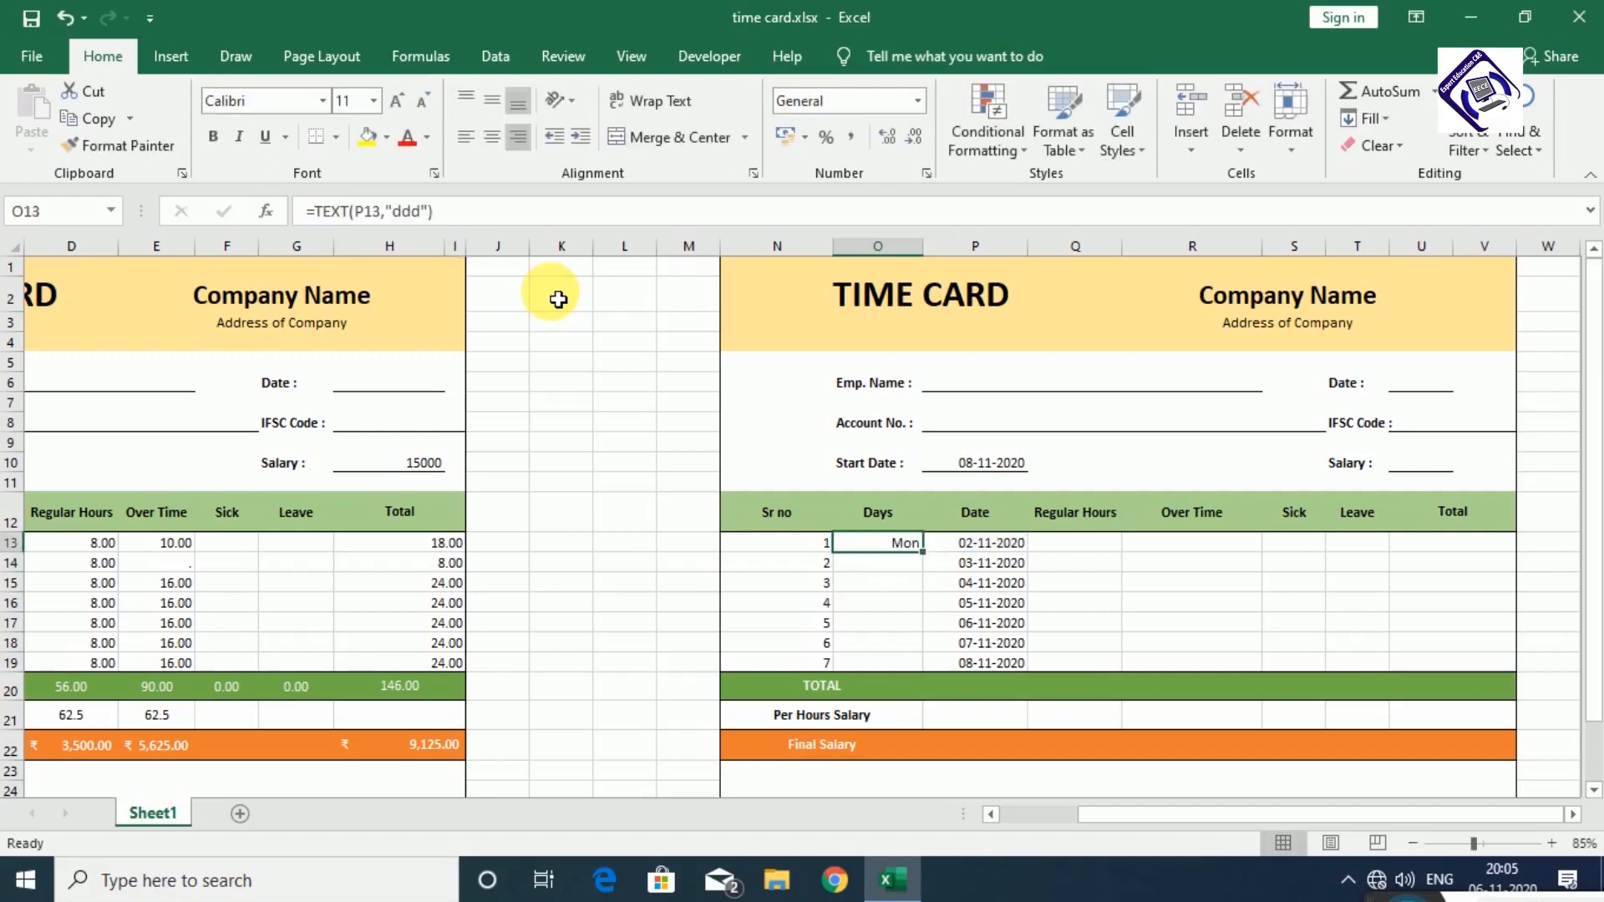
pyautogui.click(403, 210)
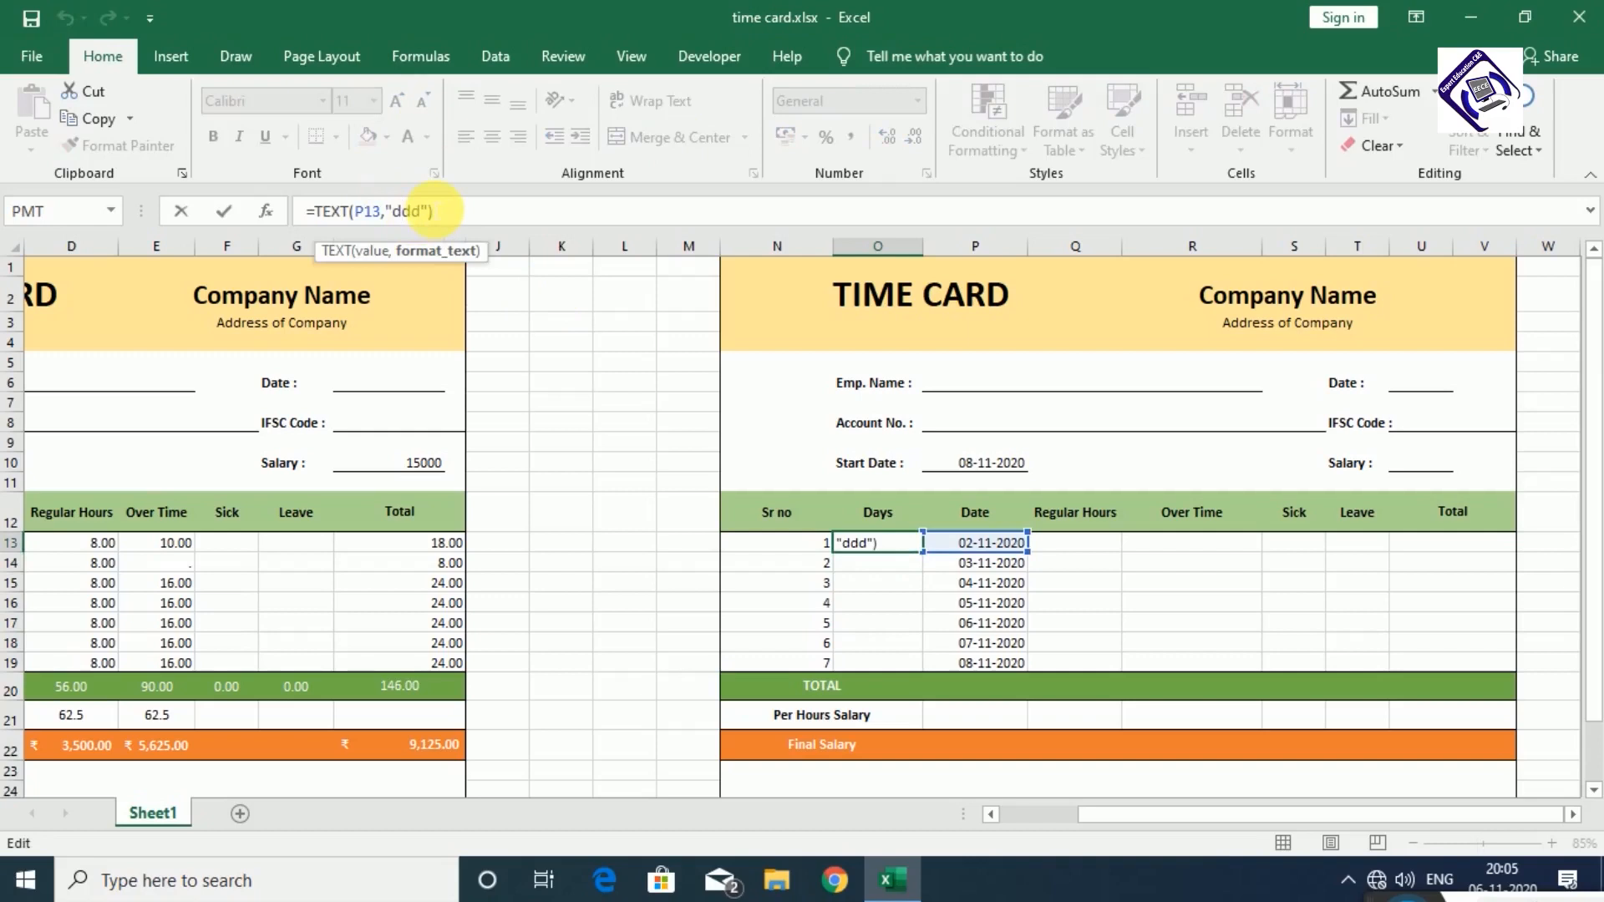
pyautogui.press('Return')
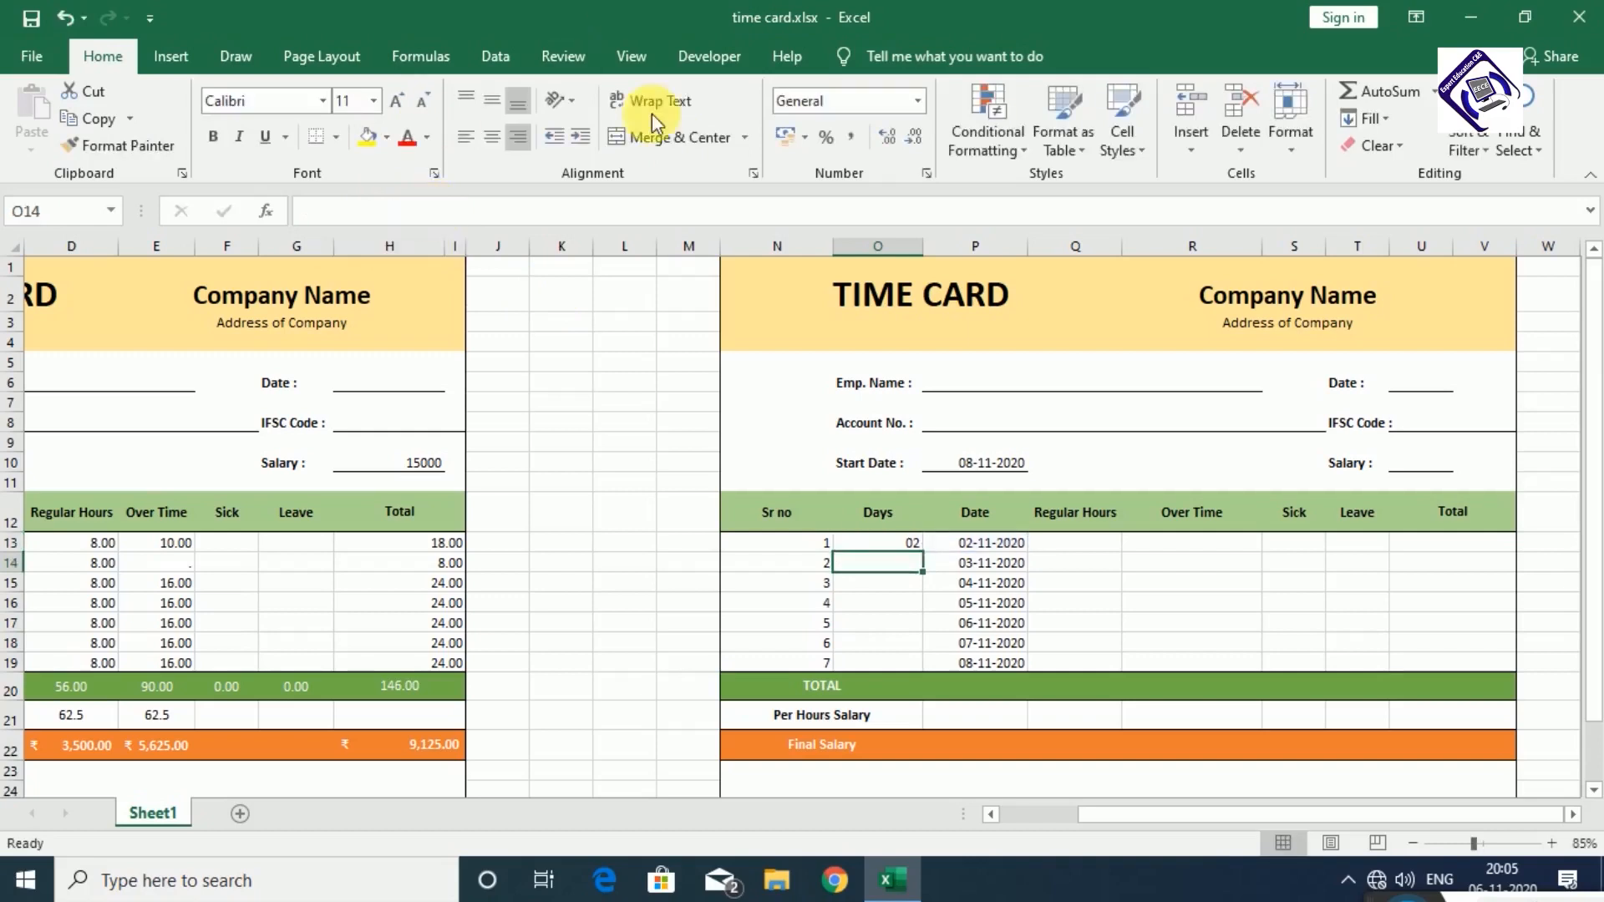
pyautogui.click(906, 543)
pyautogui.click(403, 211)
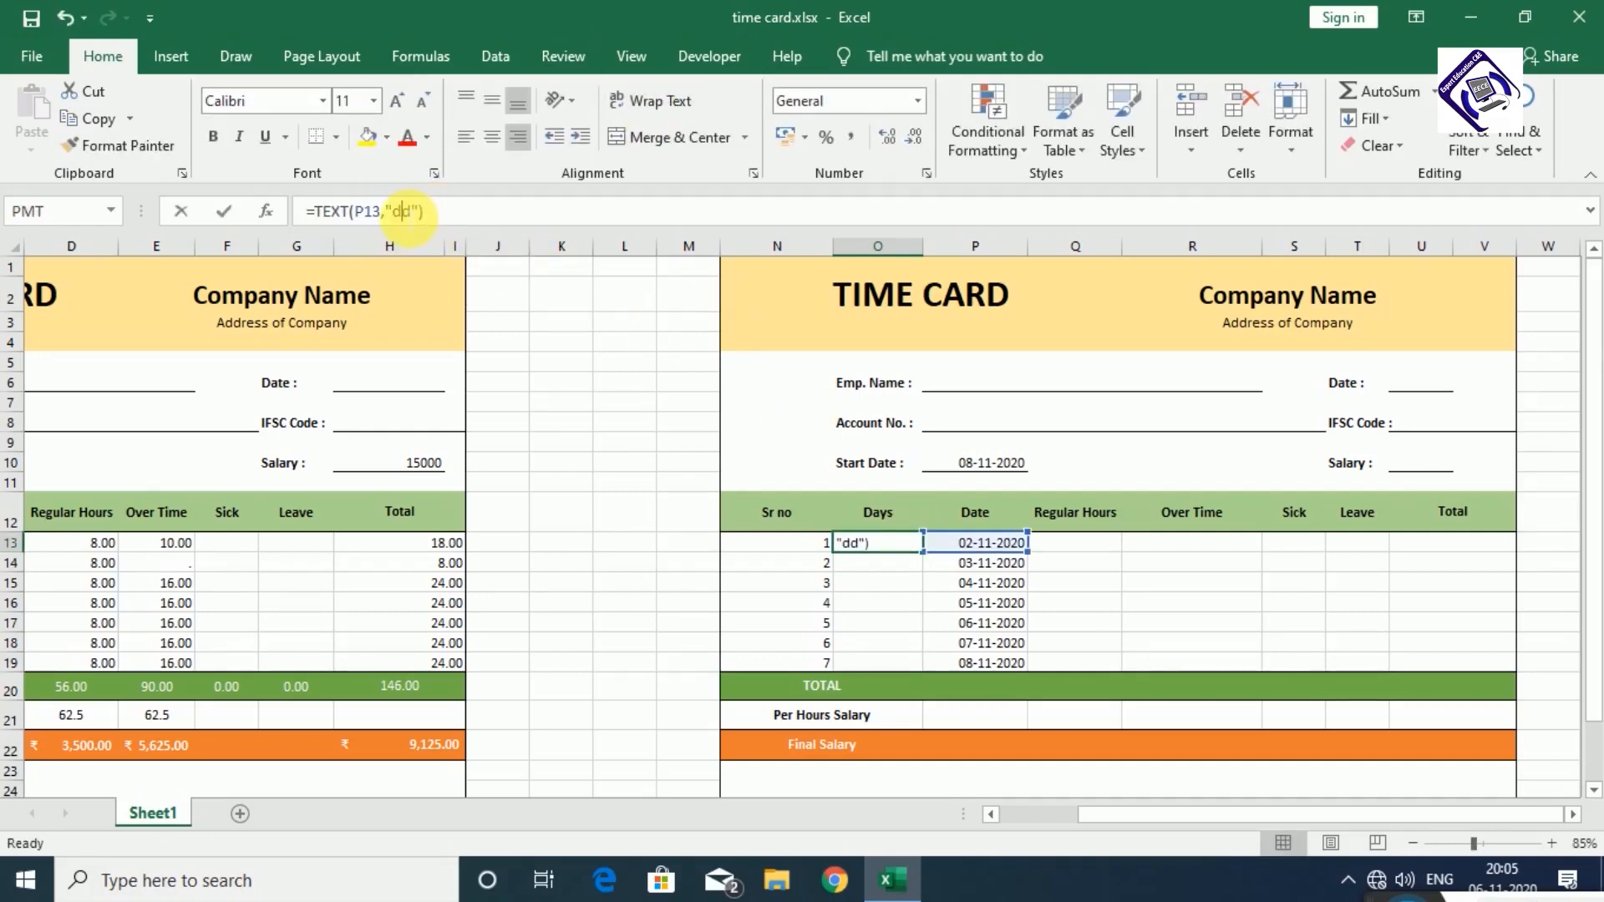
pyautogui.write('d')
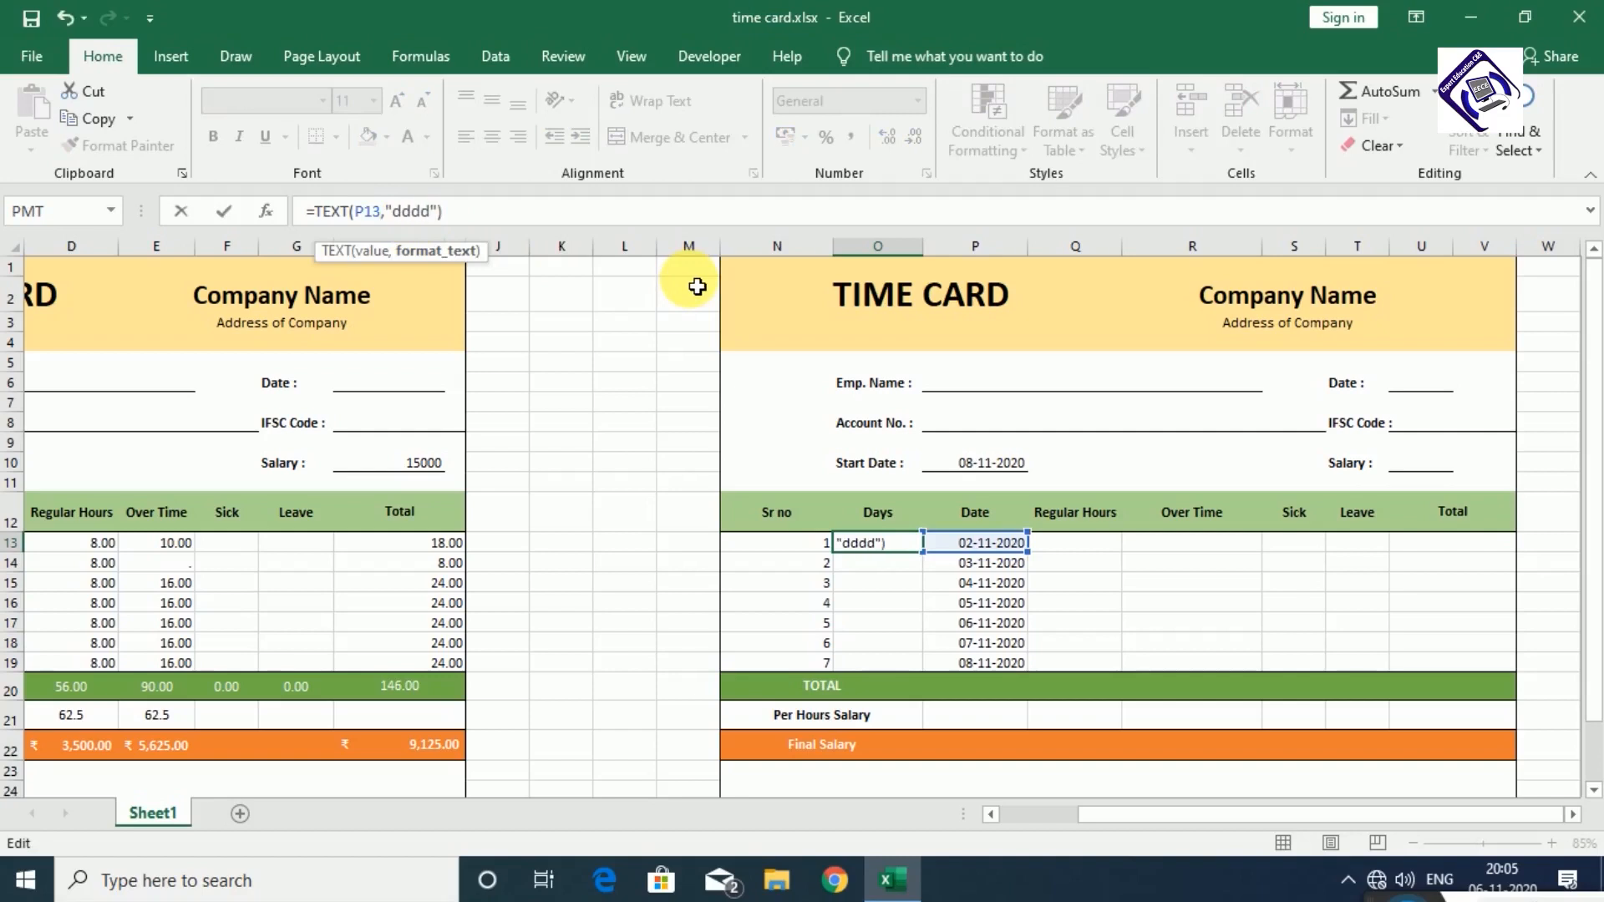
pyautogui.write('d')
pyautogui.press('Return')
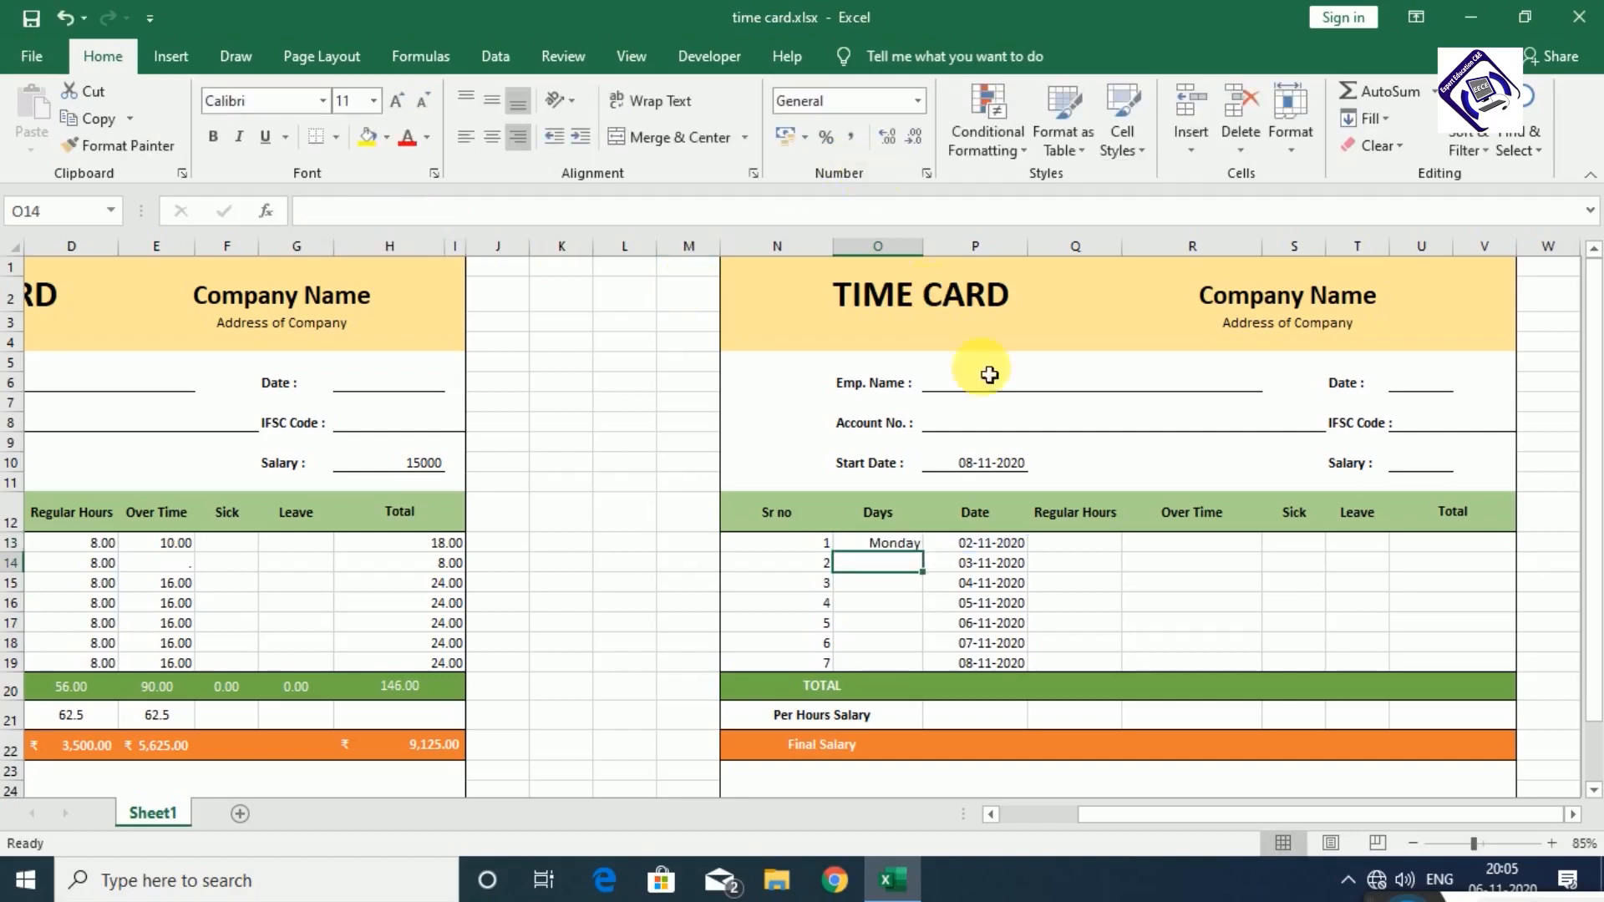
# - Fill the weekday formula from O13 down to O19
pyautogui.click(903, 545)
pyautogui.moveTo(925, 553); pyautogui.dragTo(925, 679)
pyautogui.click(1160, 605)
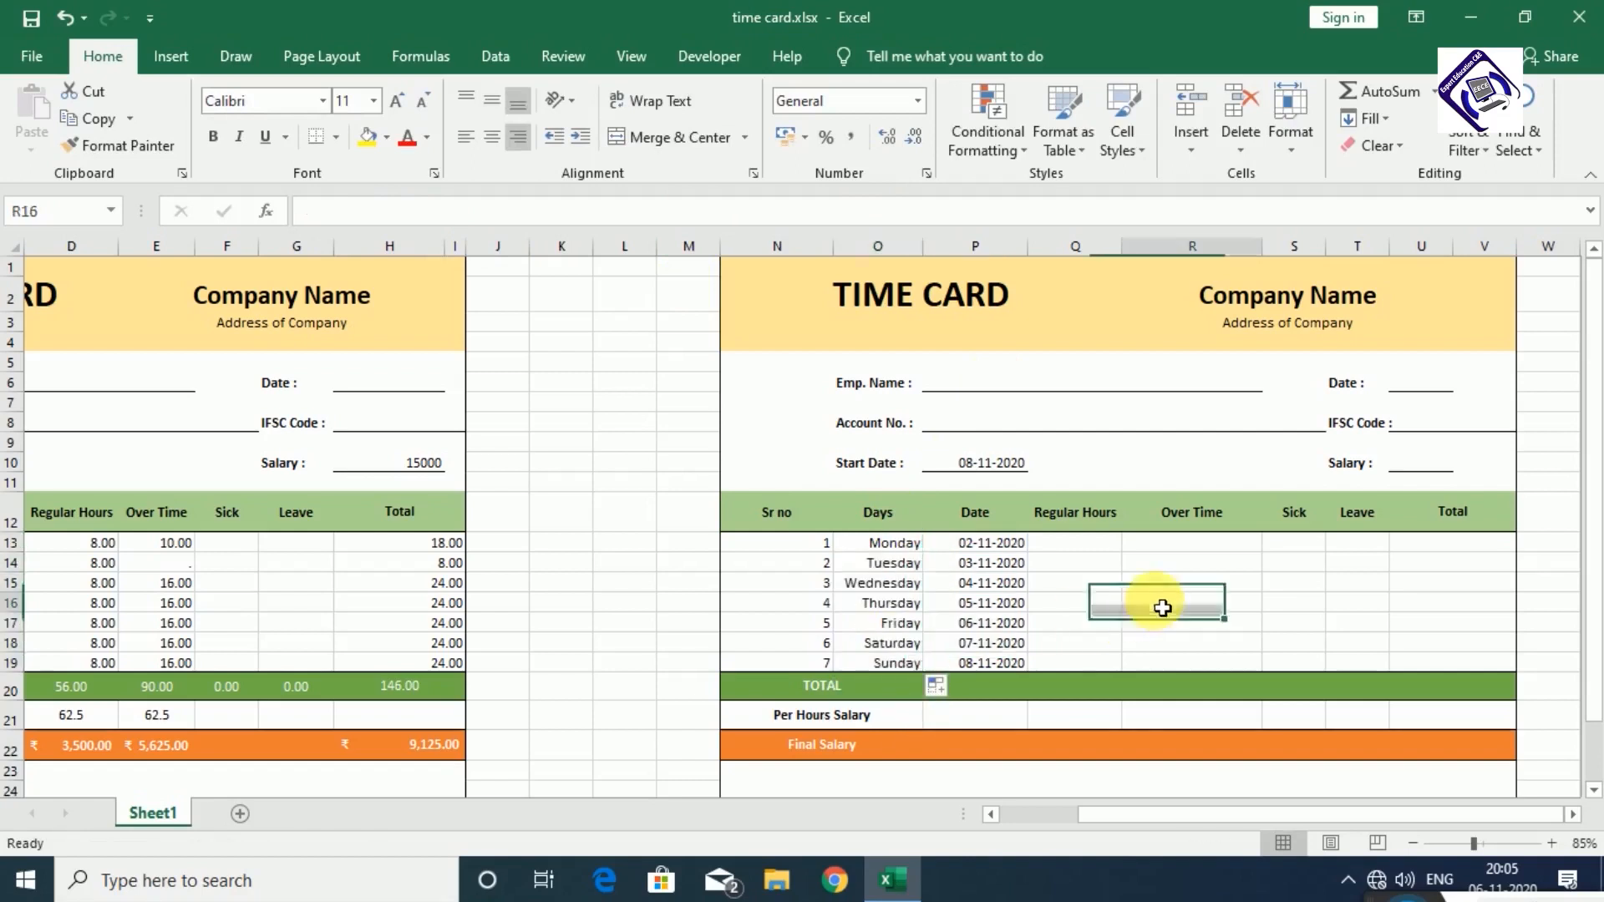
# - Apply the Number format to the hours, total and salary cells Q13:V22
pyautogui.click(1572, 814)
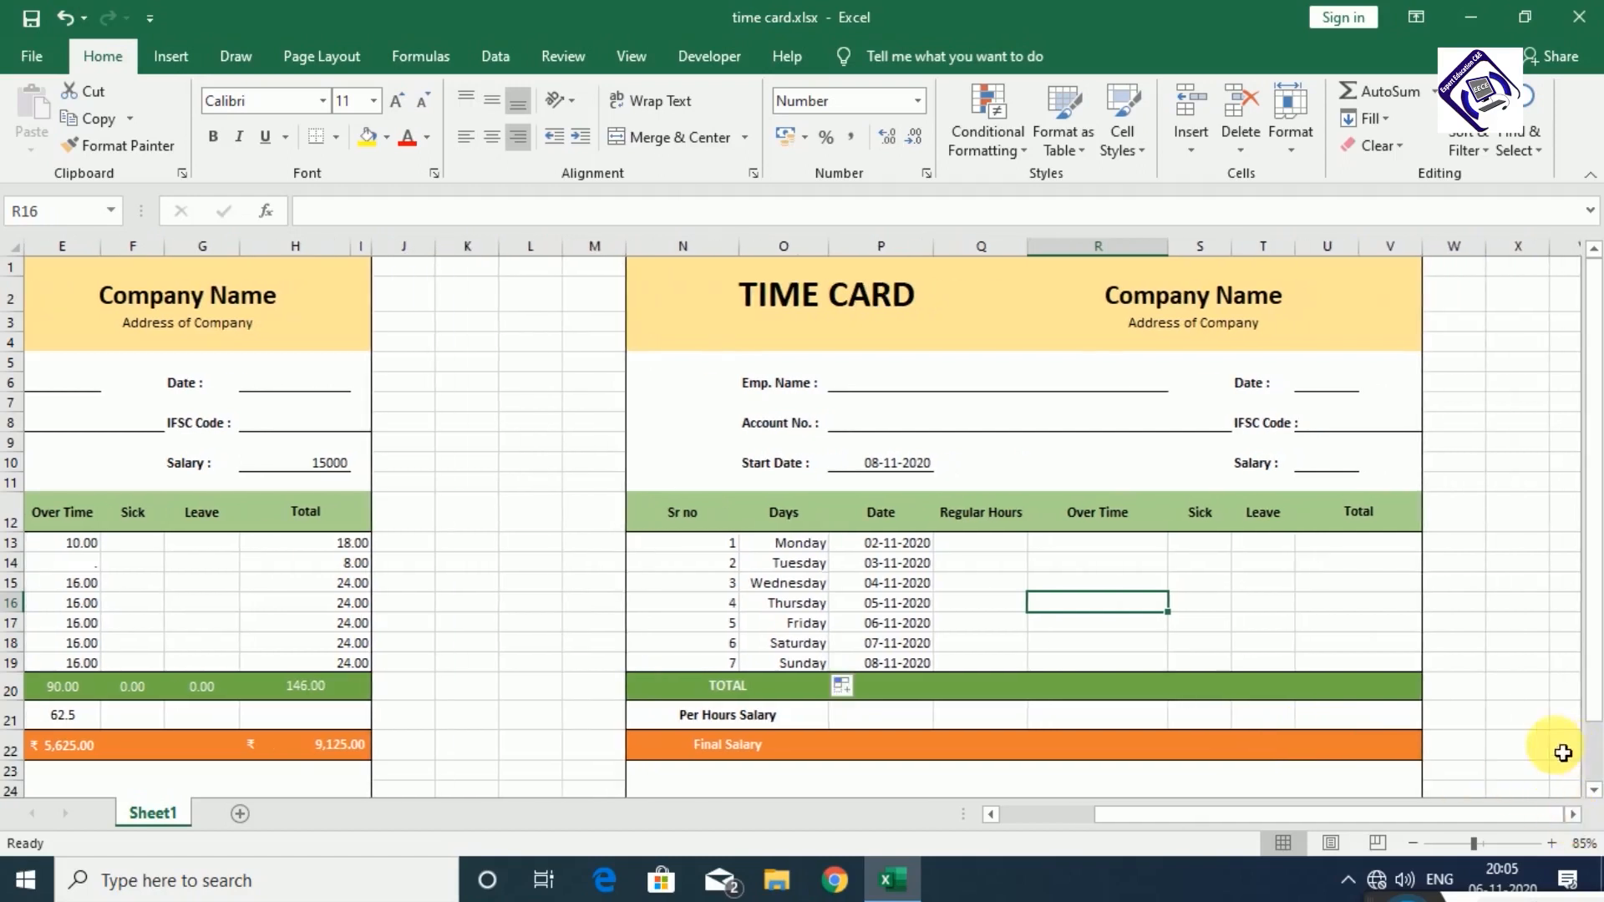
pyautogui.click(1572, 814)
pyautogui.moveTo(916, 542); pyautogui.dragTo(1267, 747)
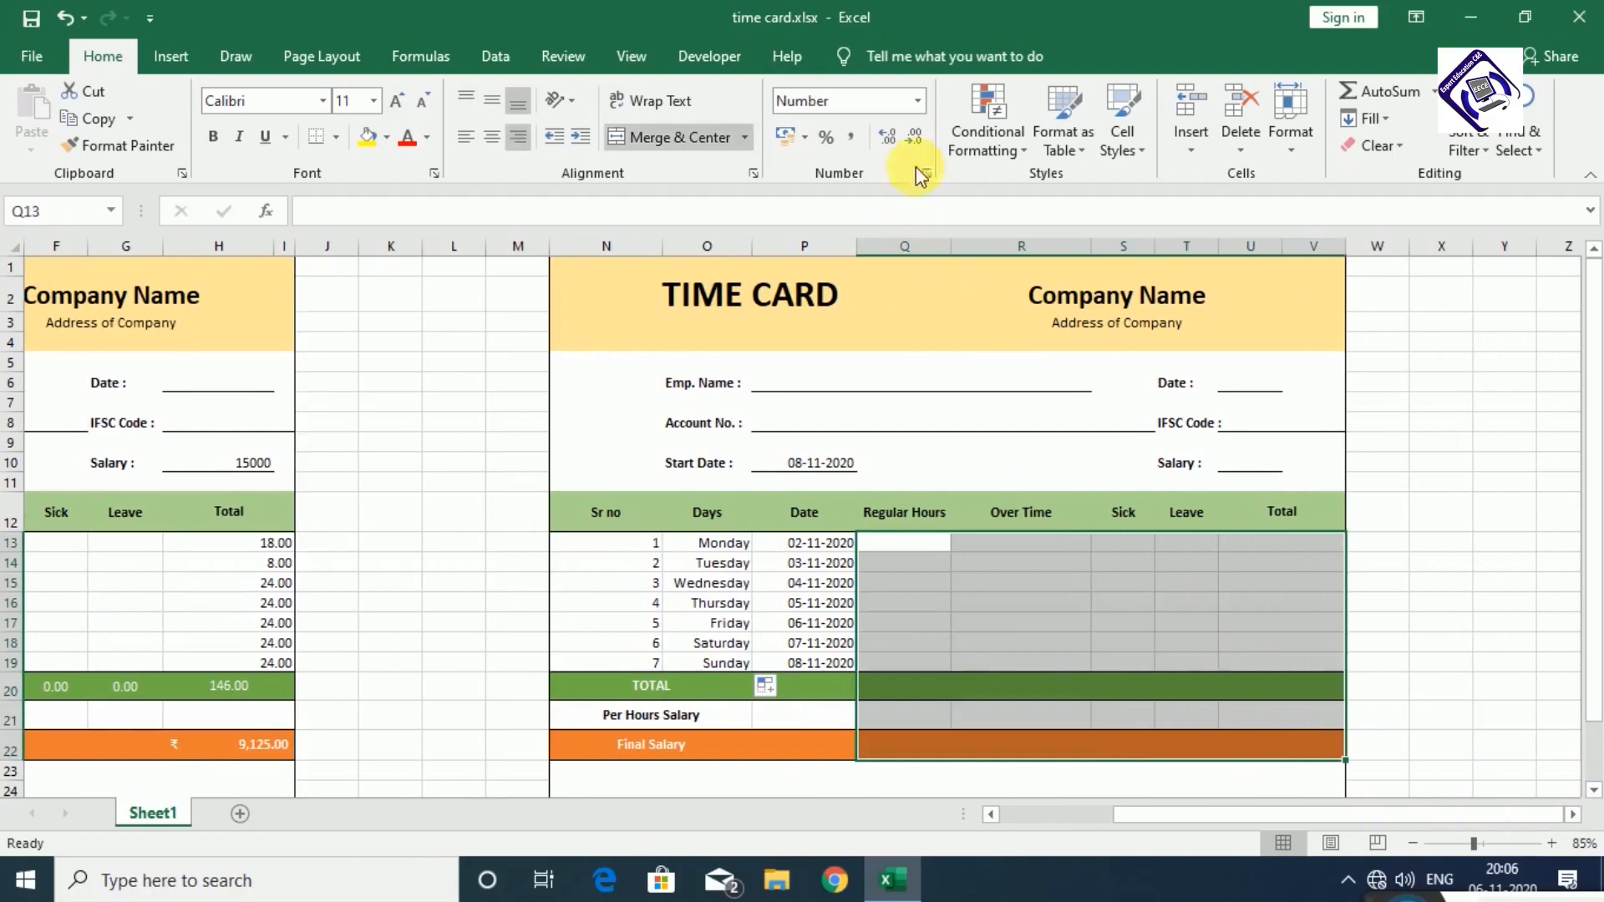
pyautogui.click(916, 102)
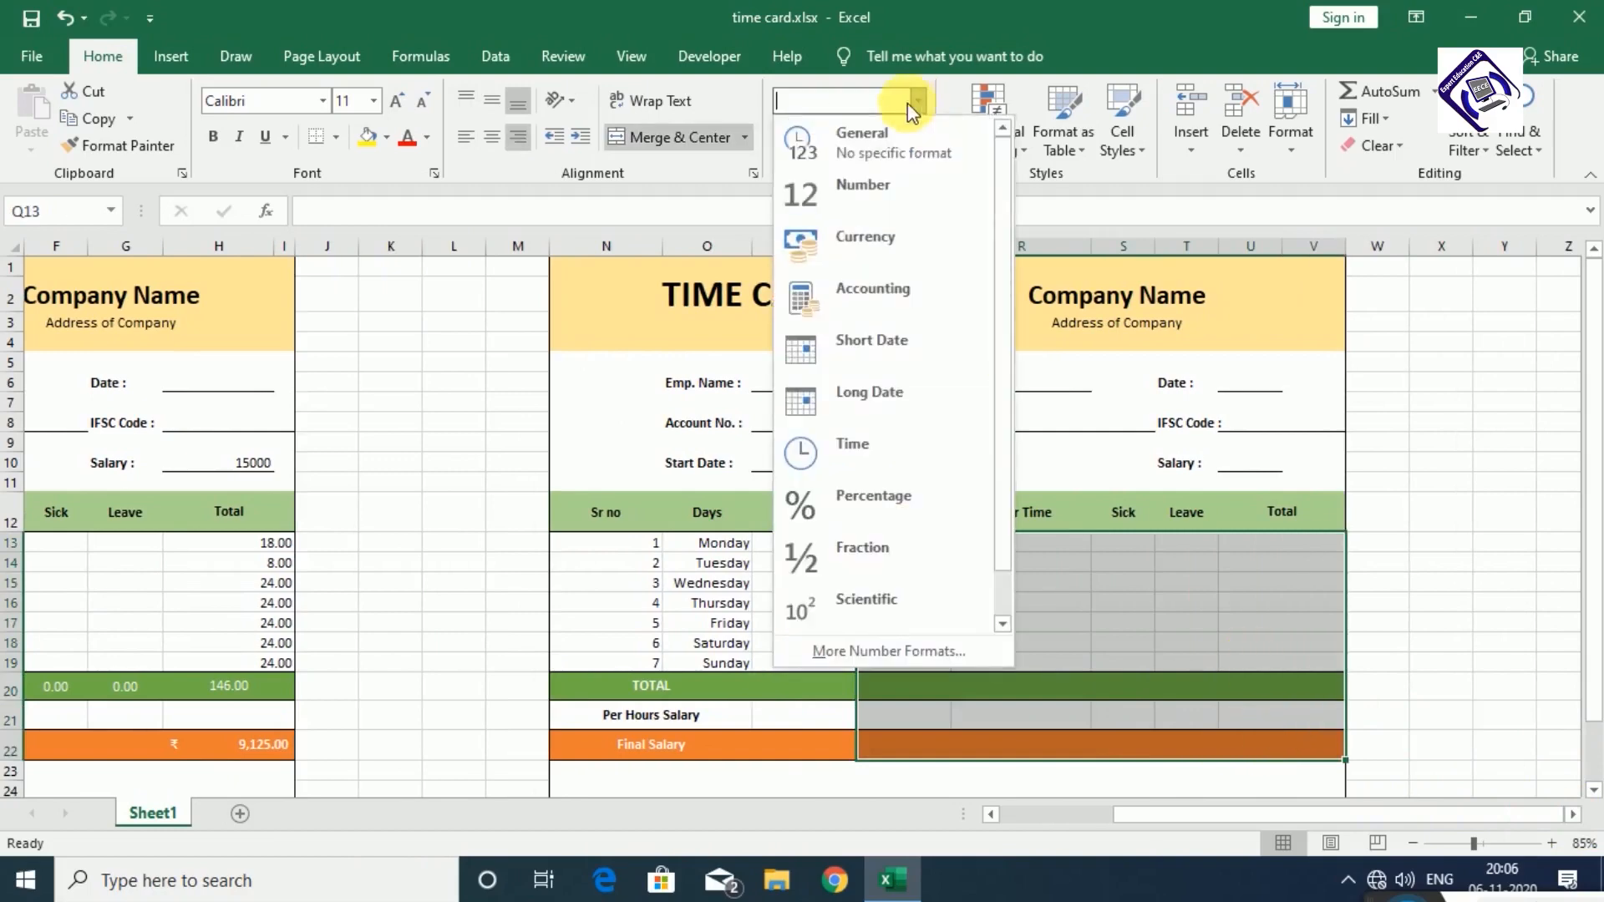
pyautogui.click(902, 194)
pyautogui.click(1072, 603)
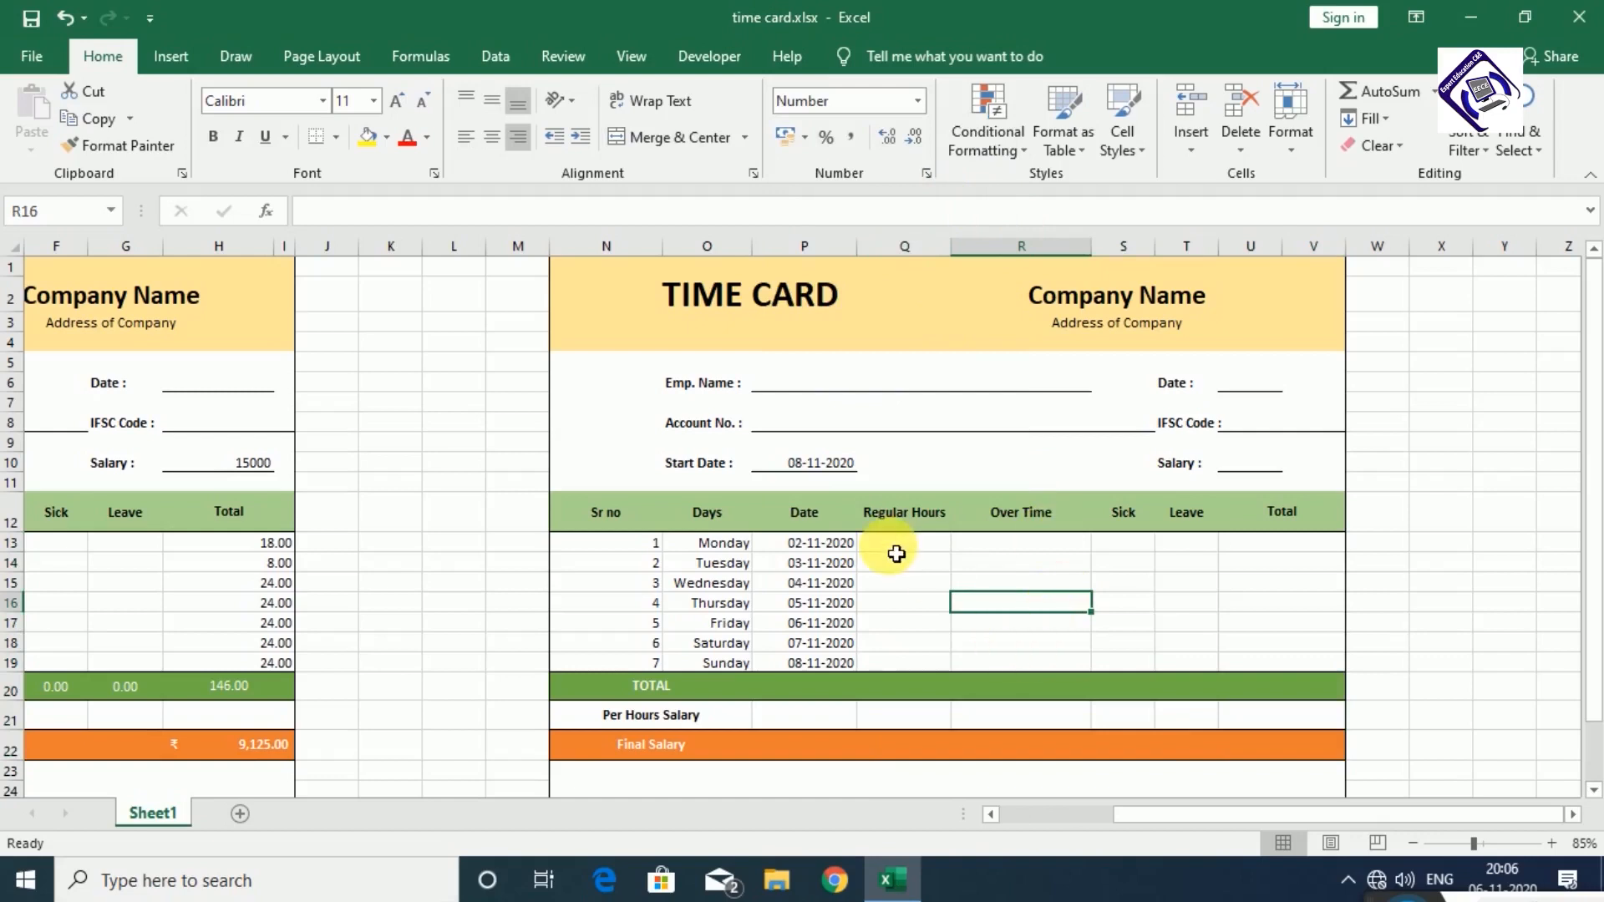
# - Enter the formula =SUM(Q13:Q19) in the Regular Hours cell of the TOTAL row, Q20
pyautogui.click(922, 691)
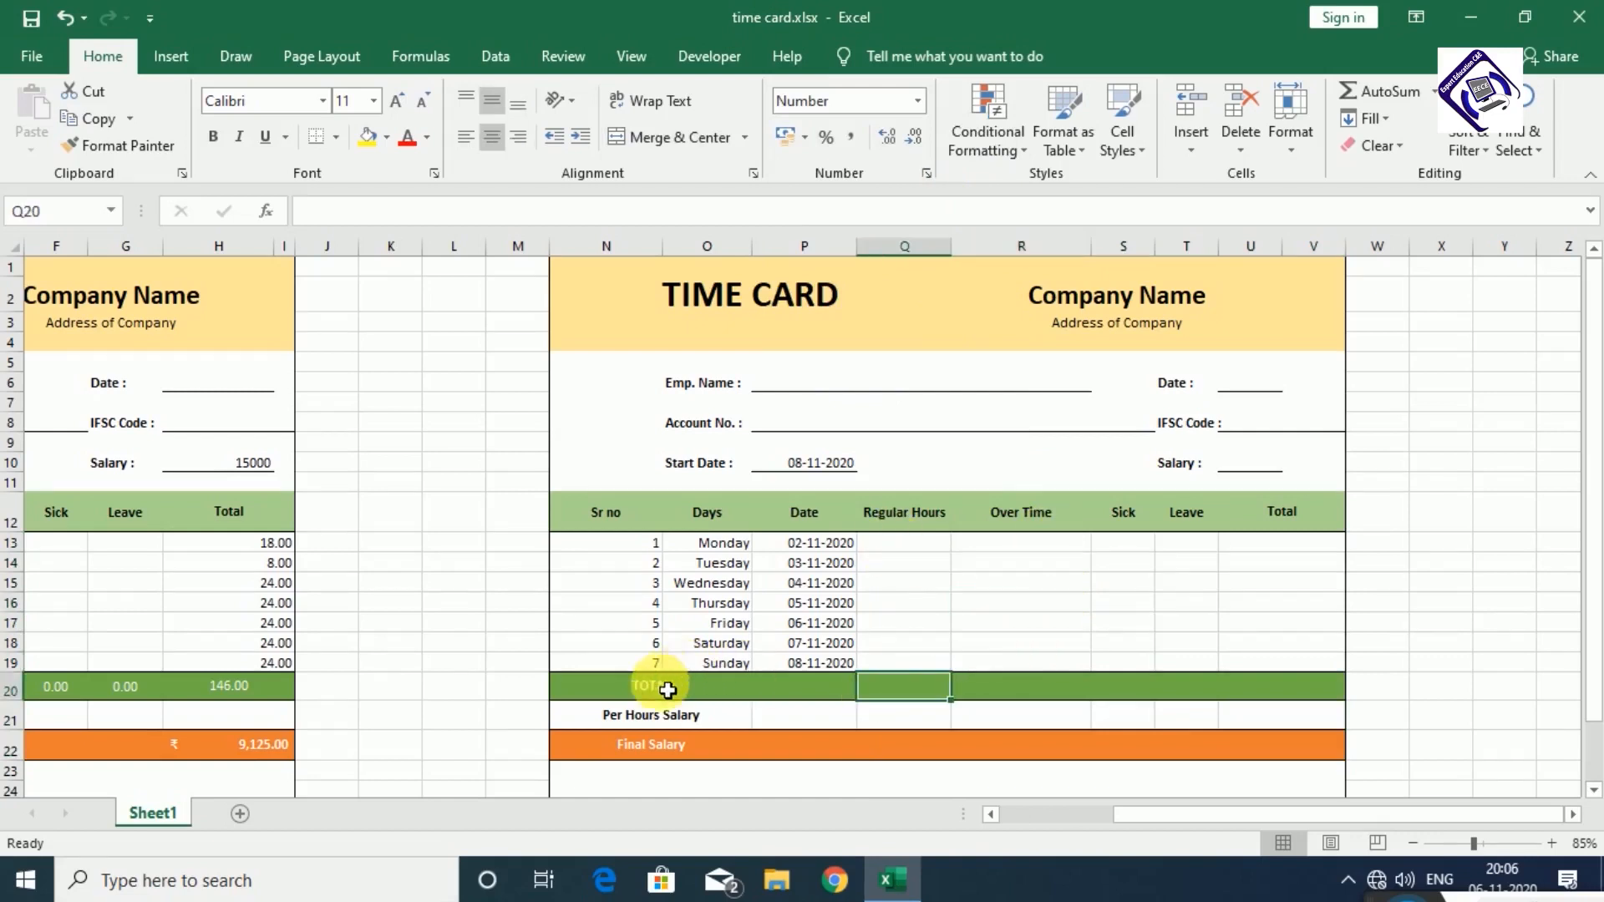
pyautogui.write('=')
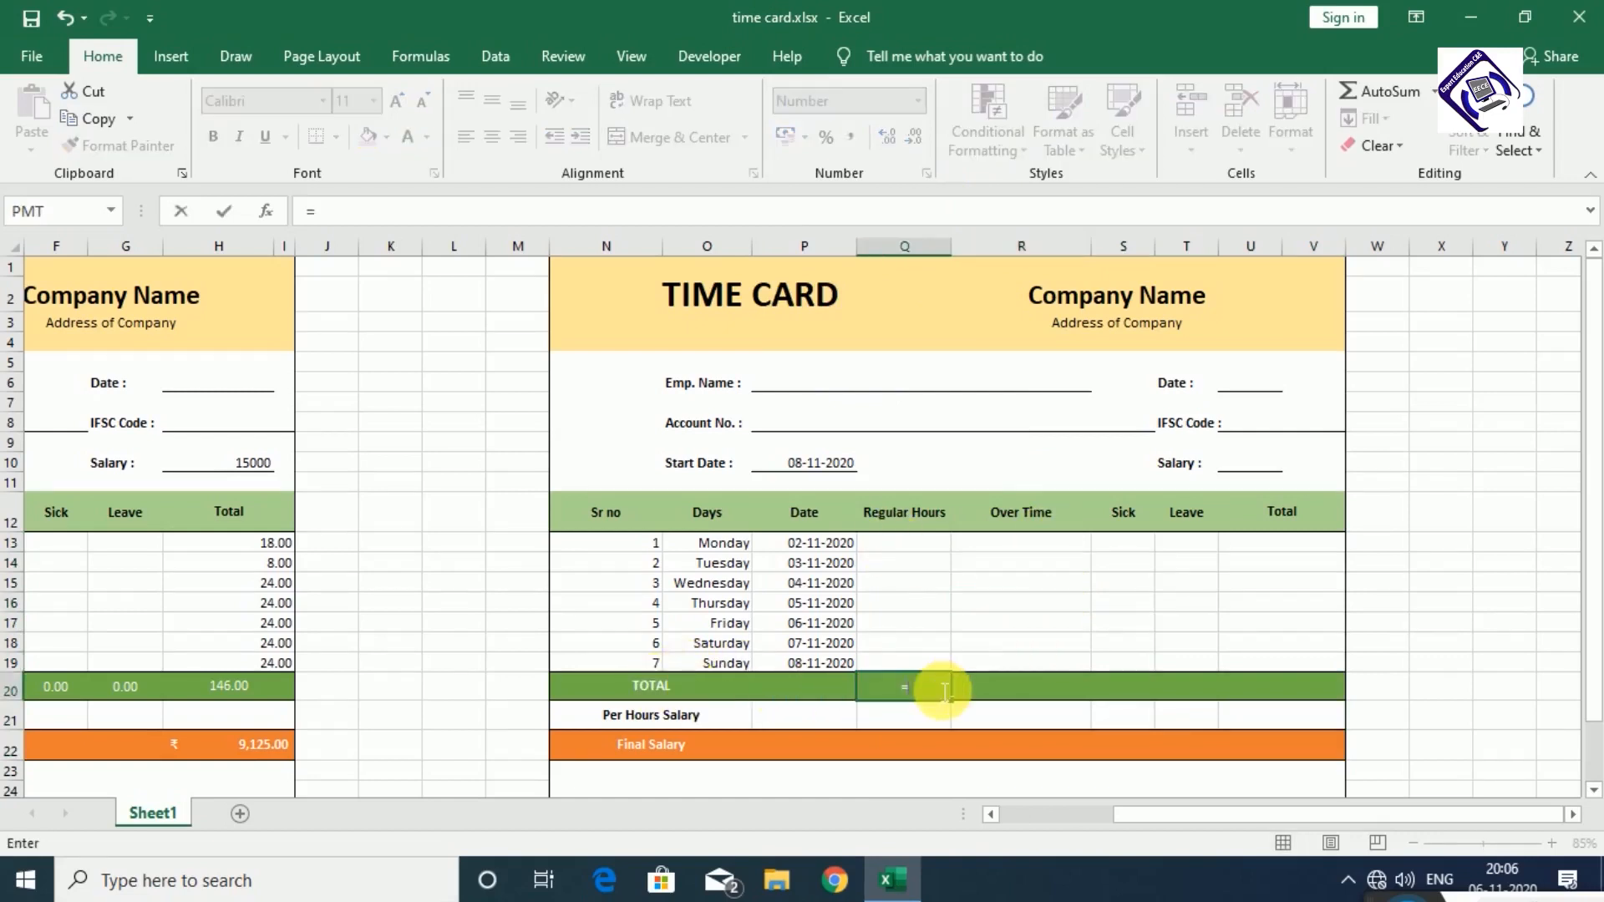
pyautogui.write('sum(')
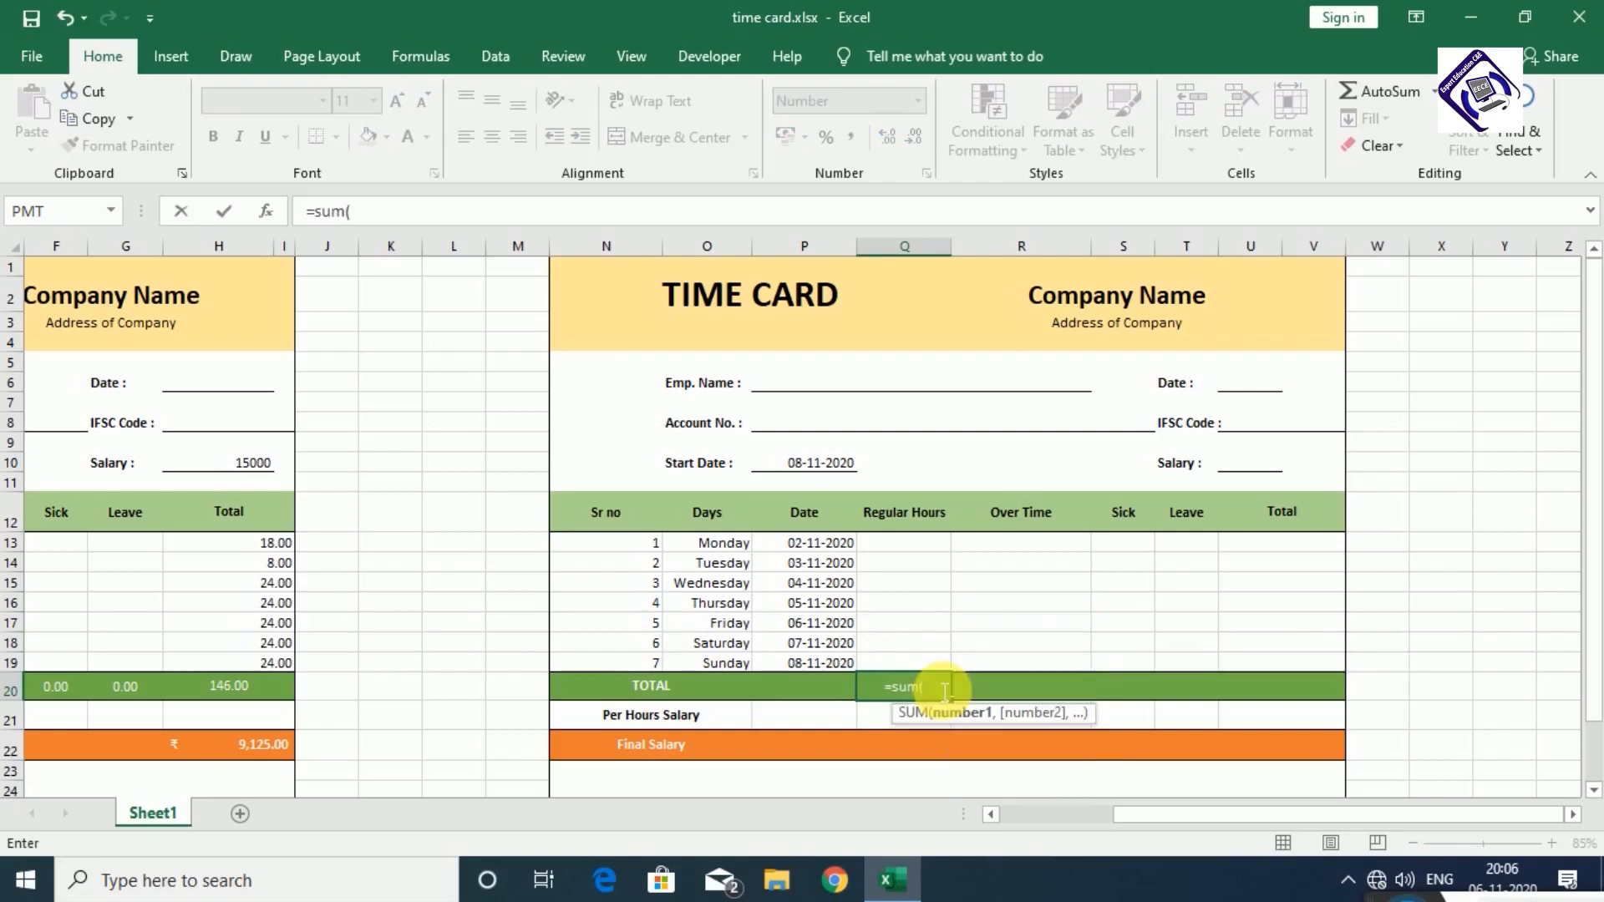
pyautogui.moveTo(895, 541); pyautogui.dragTo(892, 663)
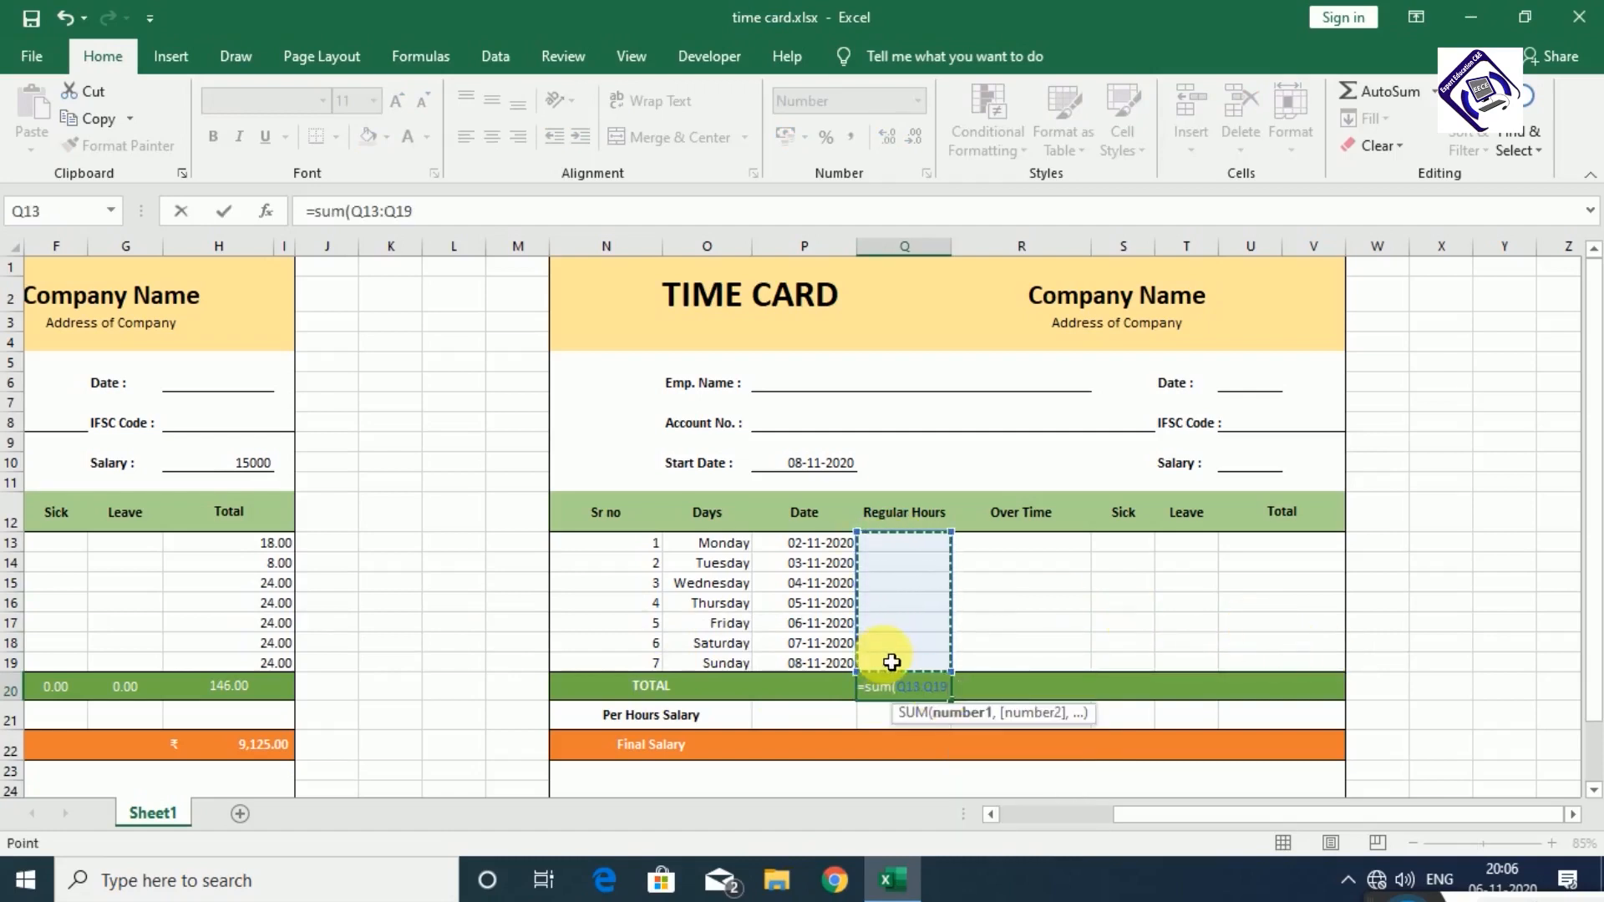
pyautogui.press('Return')
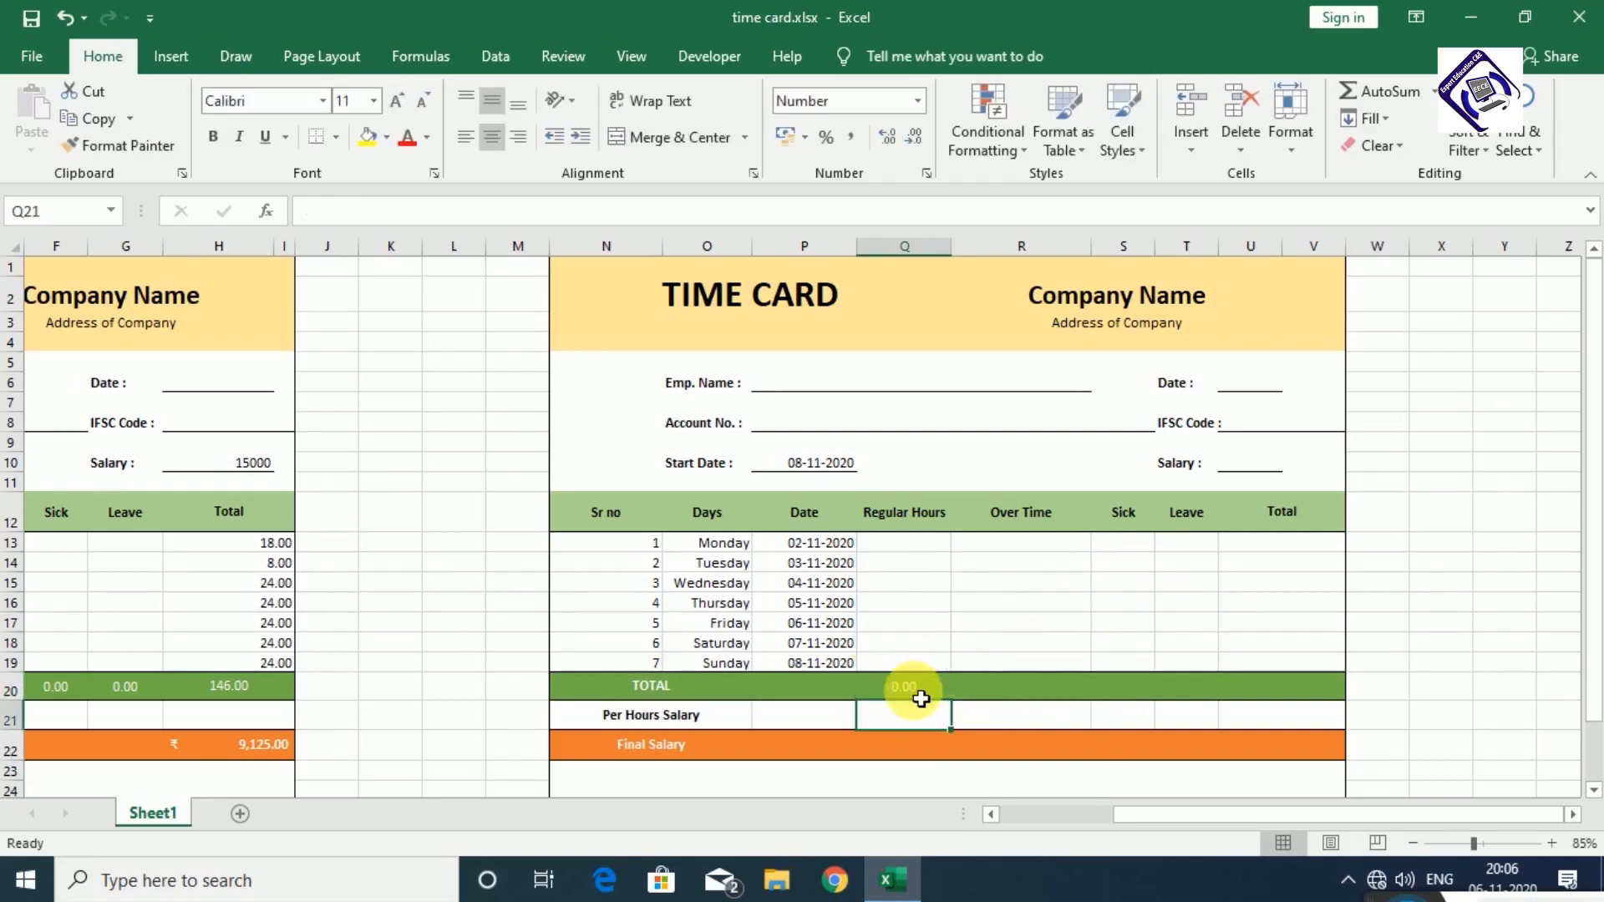
pyautogui.click(921, 697)
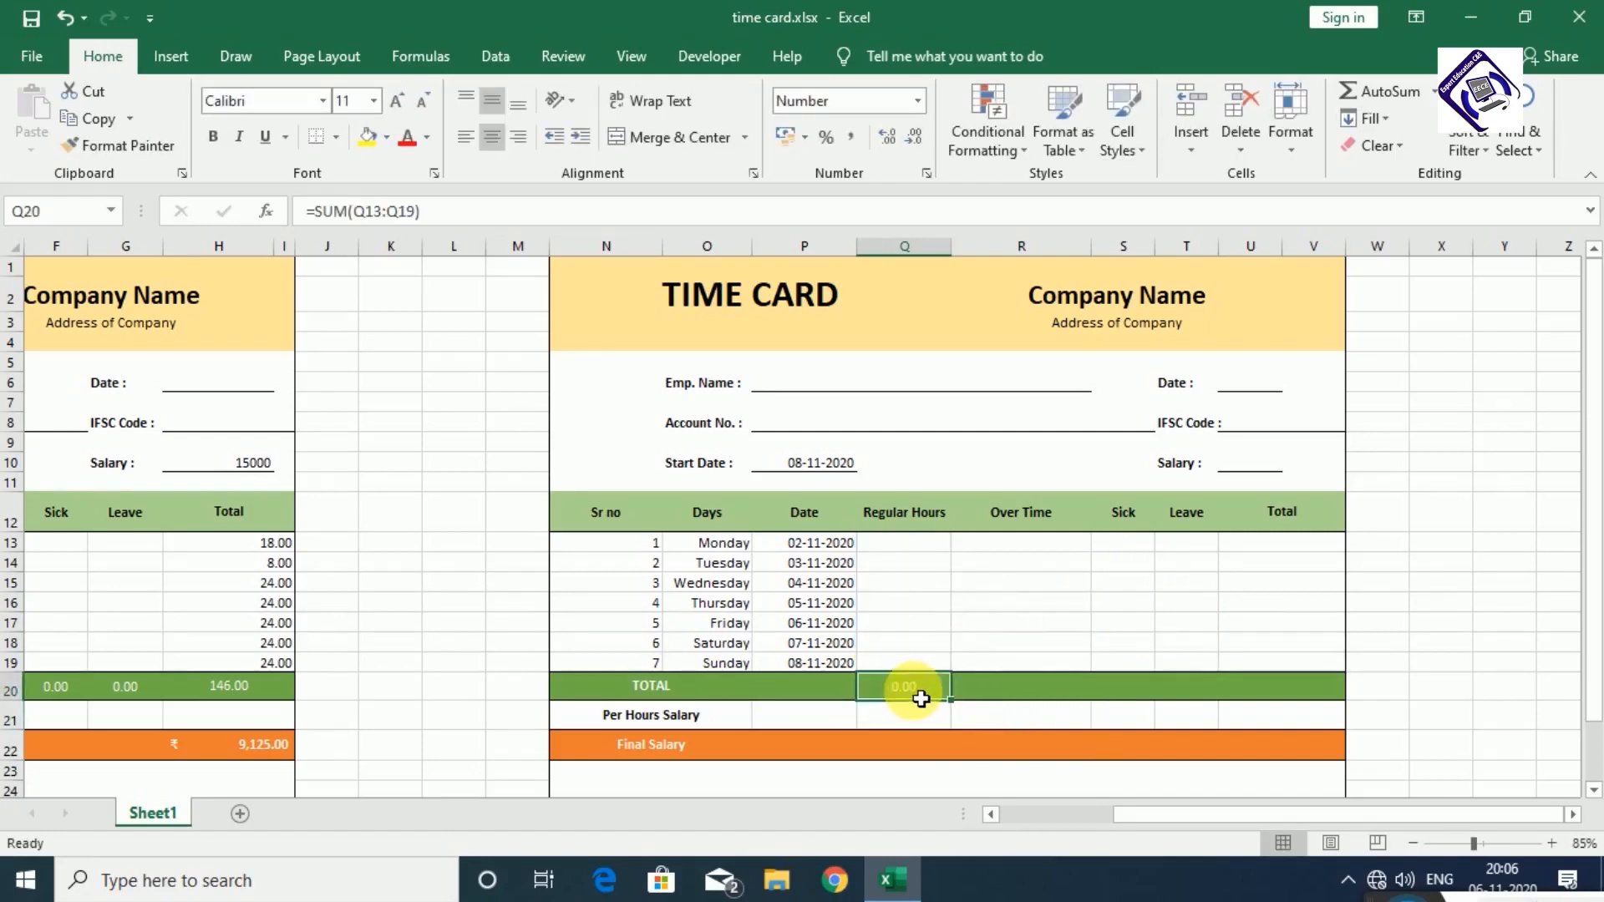
# - Enter the formula =SUM(R13:R19) in the Over Time cell of the TOTAL row, R20
pyautogui.click(999, 700)
pyautogui.write('=')
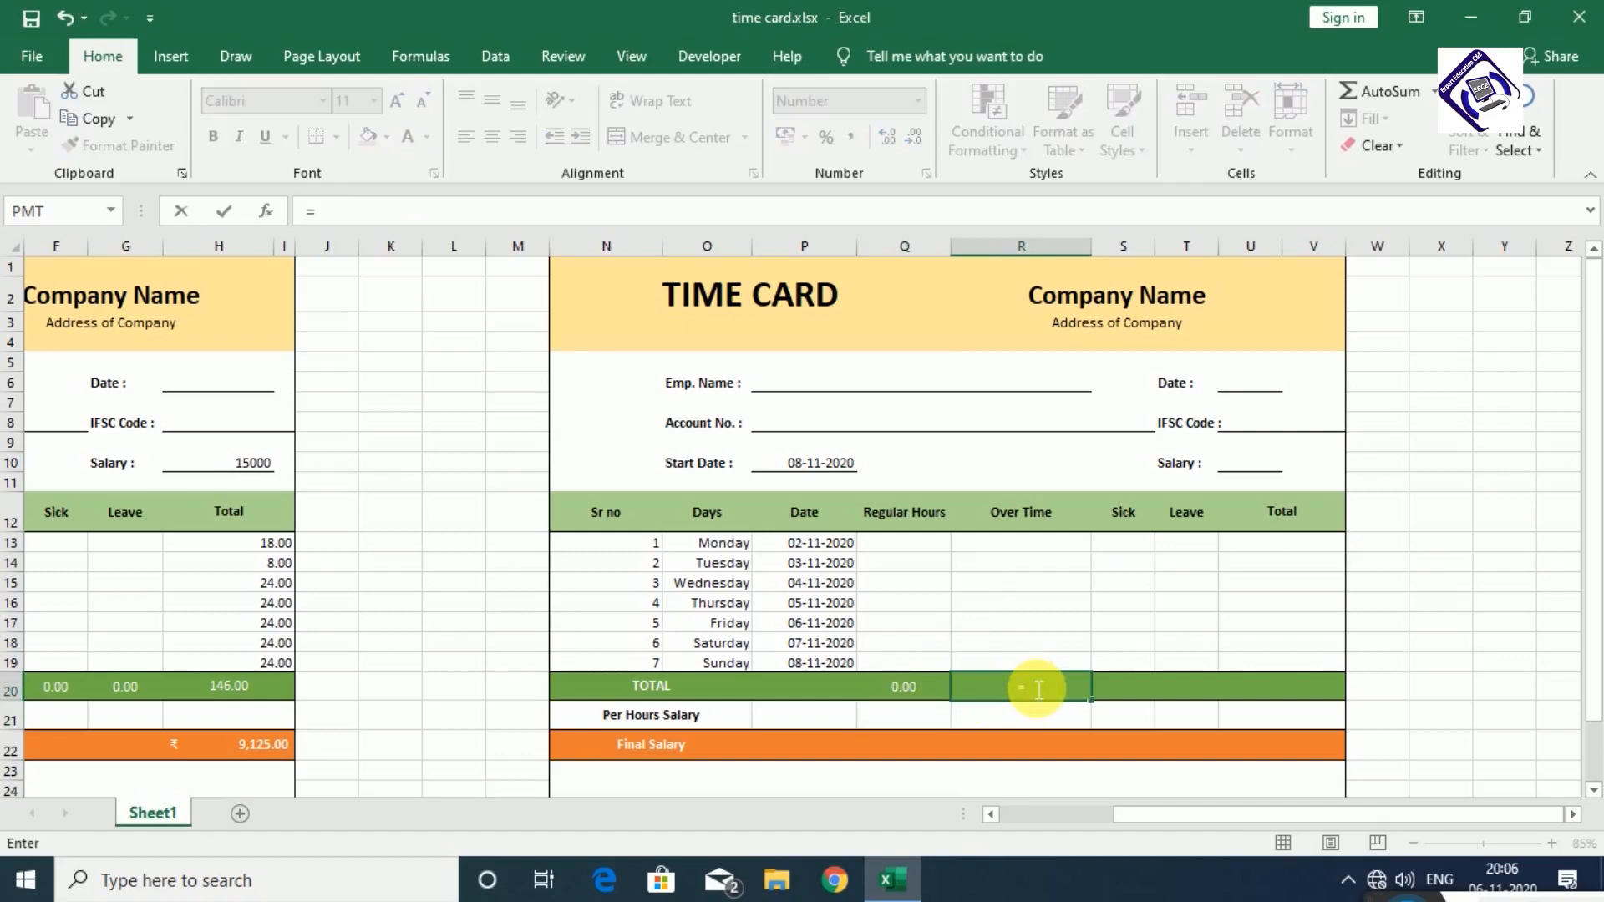
pyautogui.write('sum(')
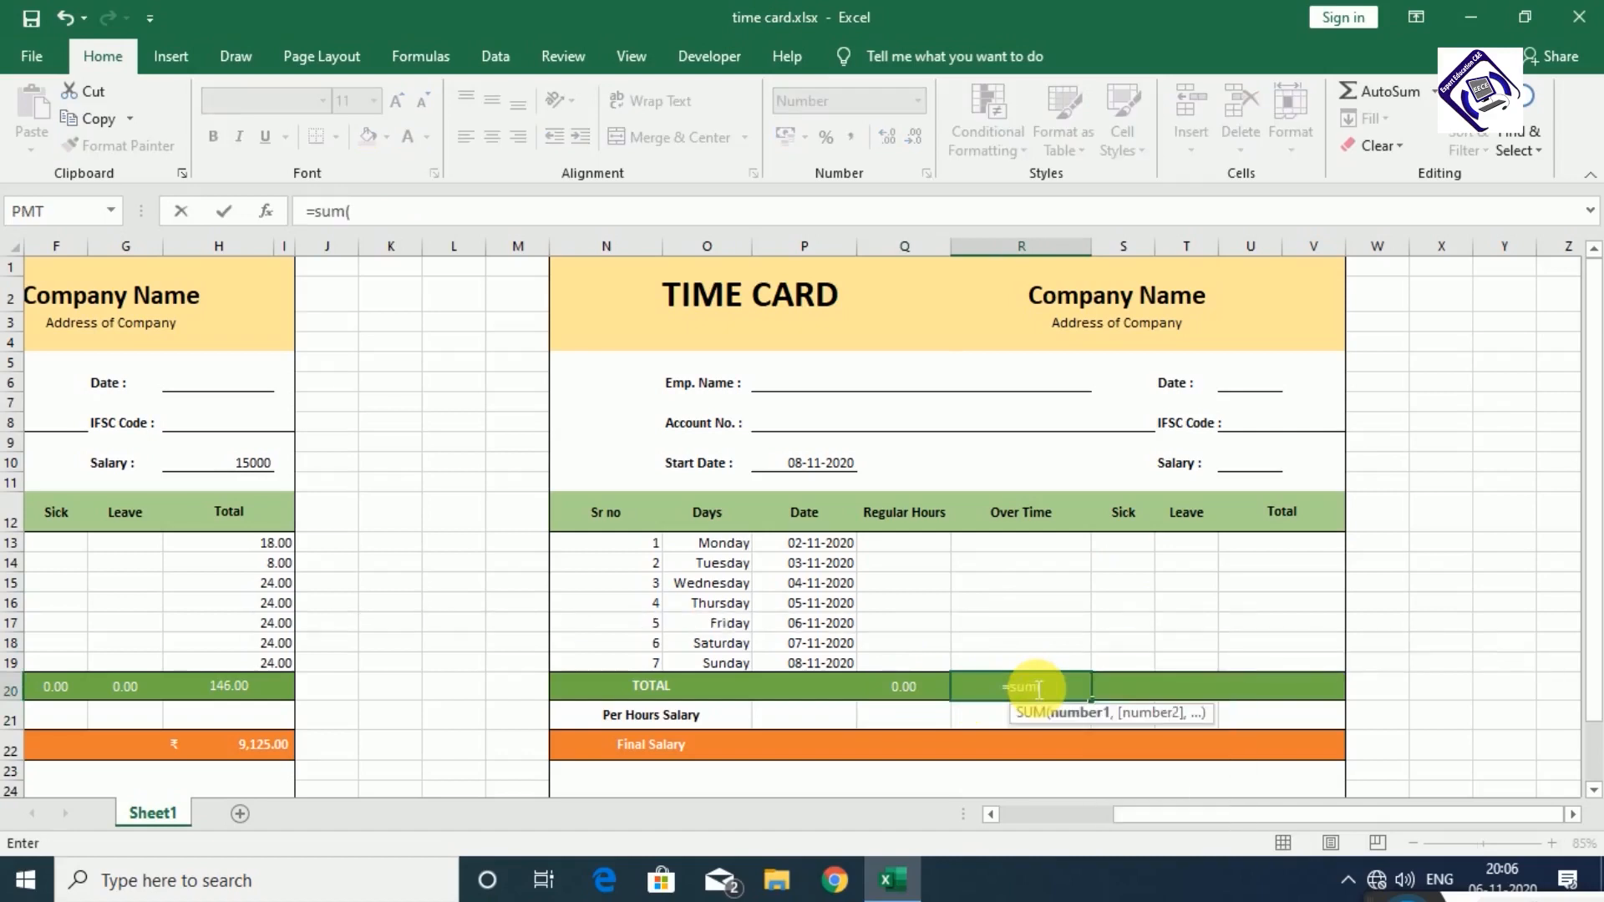
pyautogui.moveTo(1060, 556); pyautogui.dragTo(1045, 663)
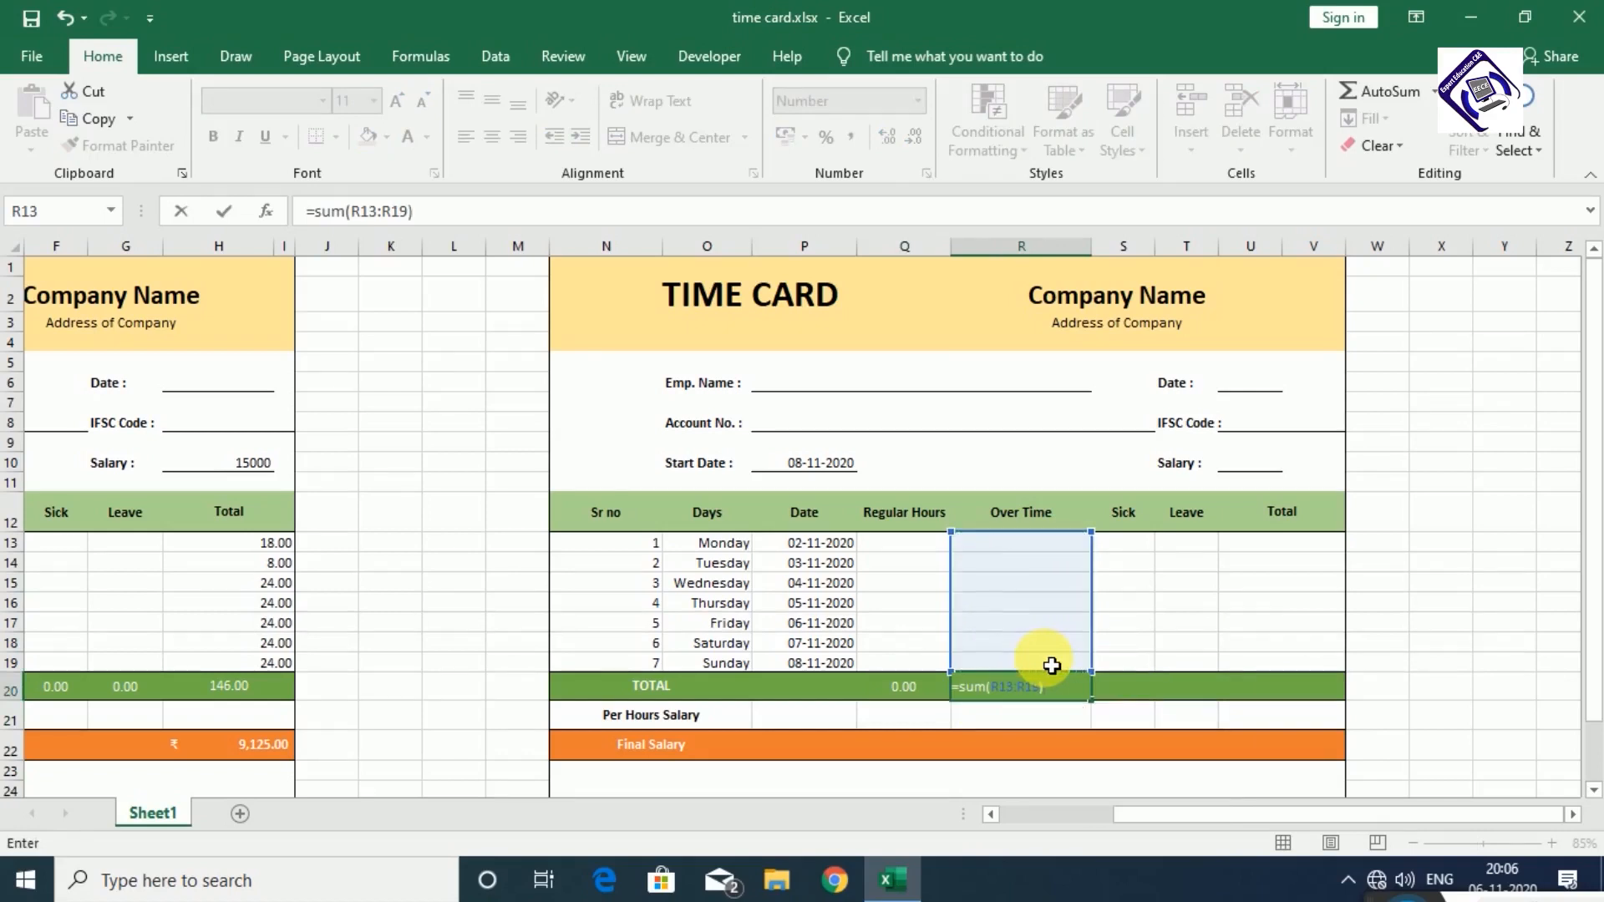
pyautogui.press('Tab')
# - Enter the formula =SUM(S13:S19) in the Sick cell of the TOTAL row, S20
pyautogui.write('=')
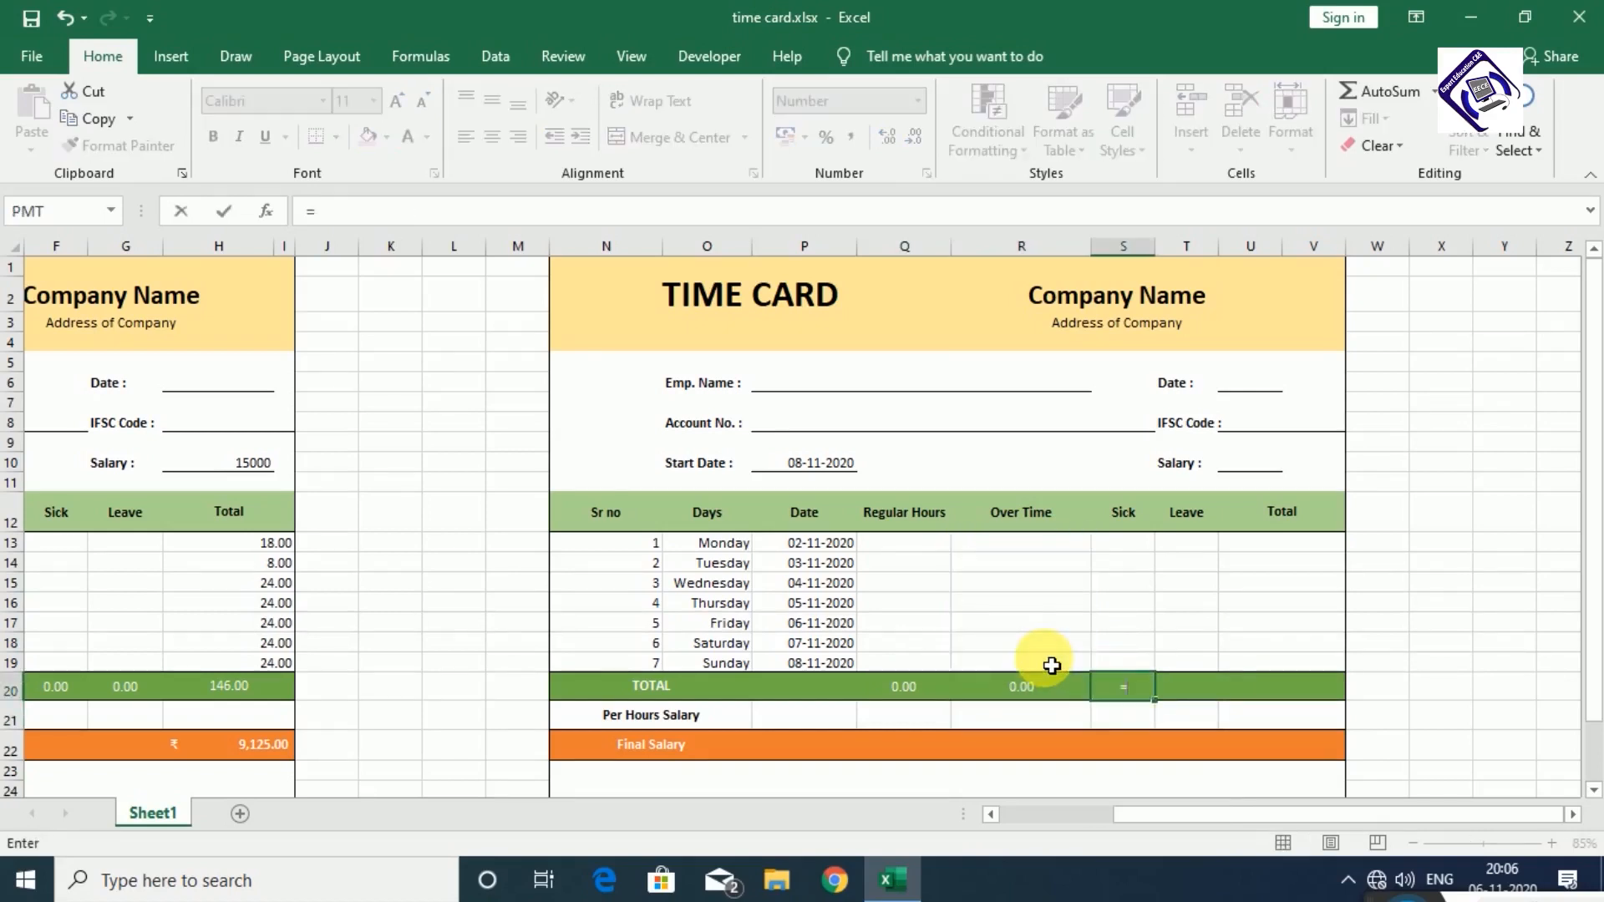
pyautogui.write('sum(')
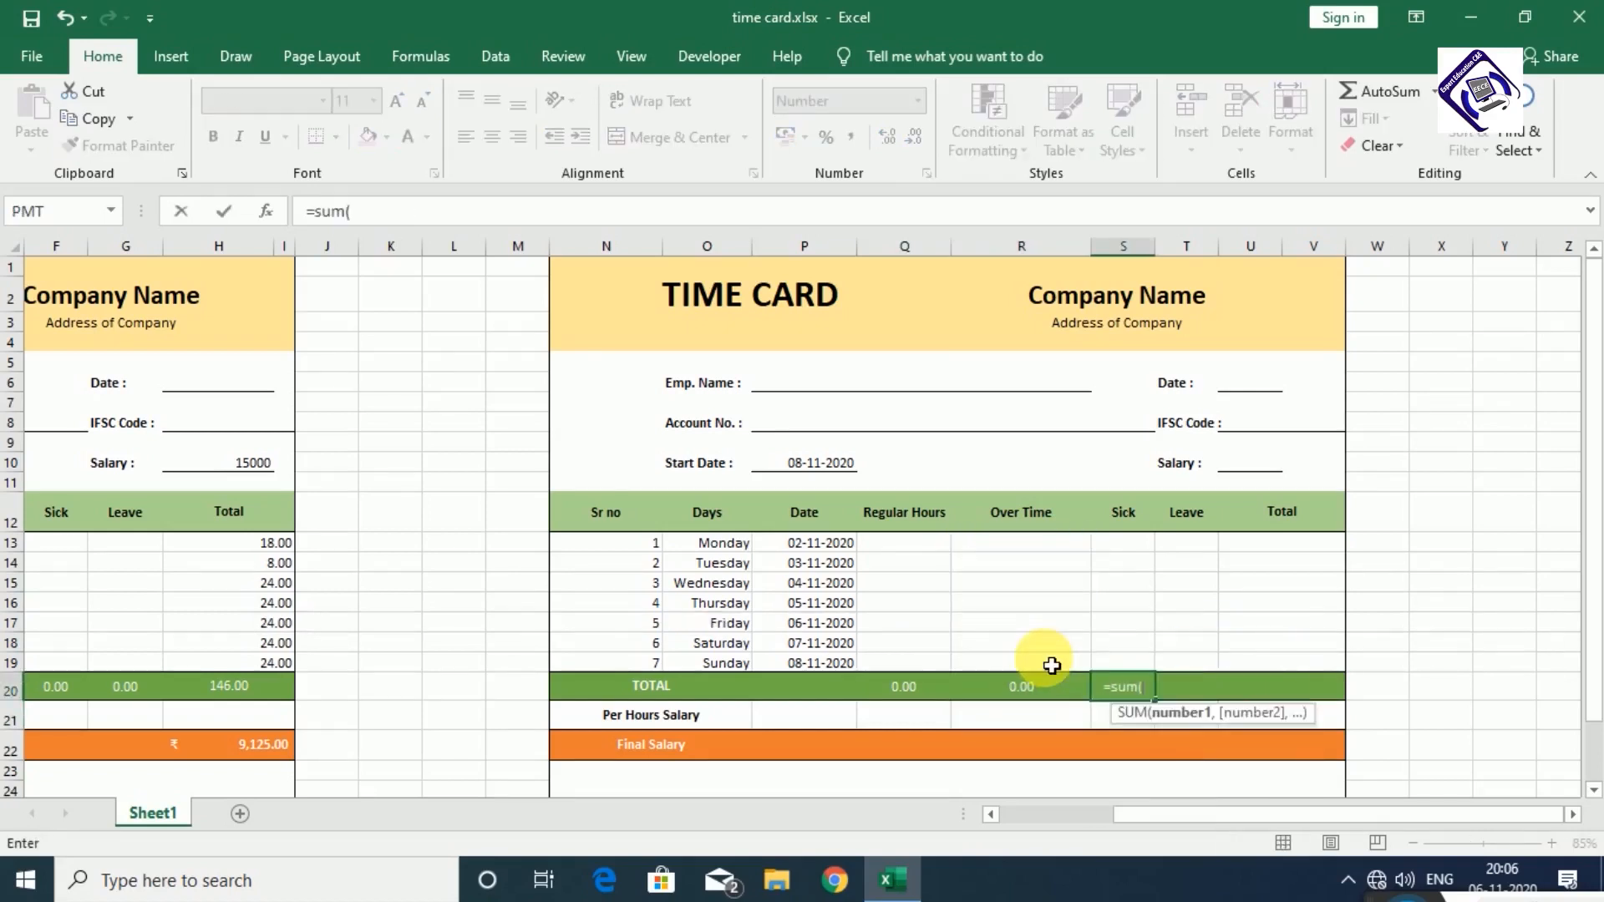
pyautogui.moveTo(1123, 543); pyautogui.dragTo(1144, 664)
pyautogui.write(')')
pyautogui.press('Tab')
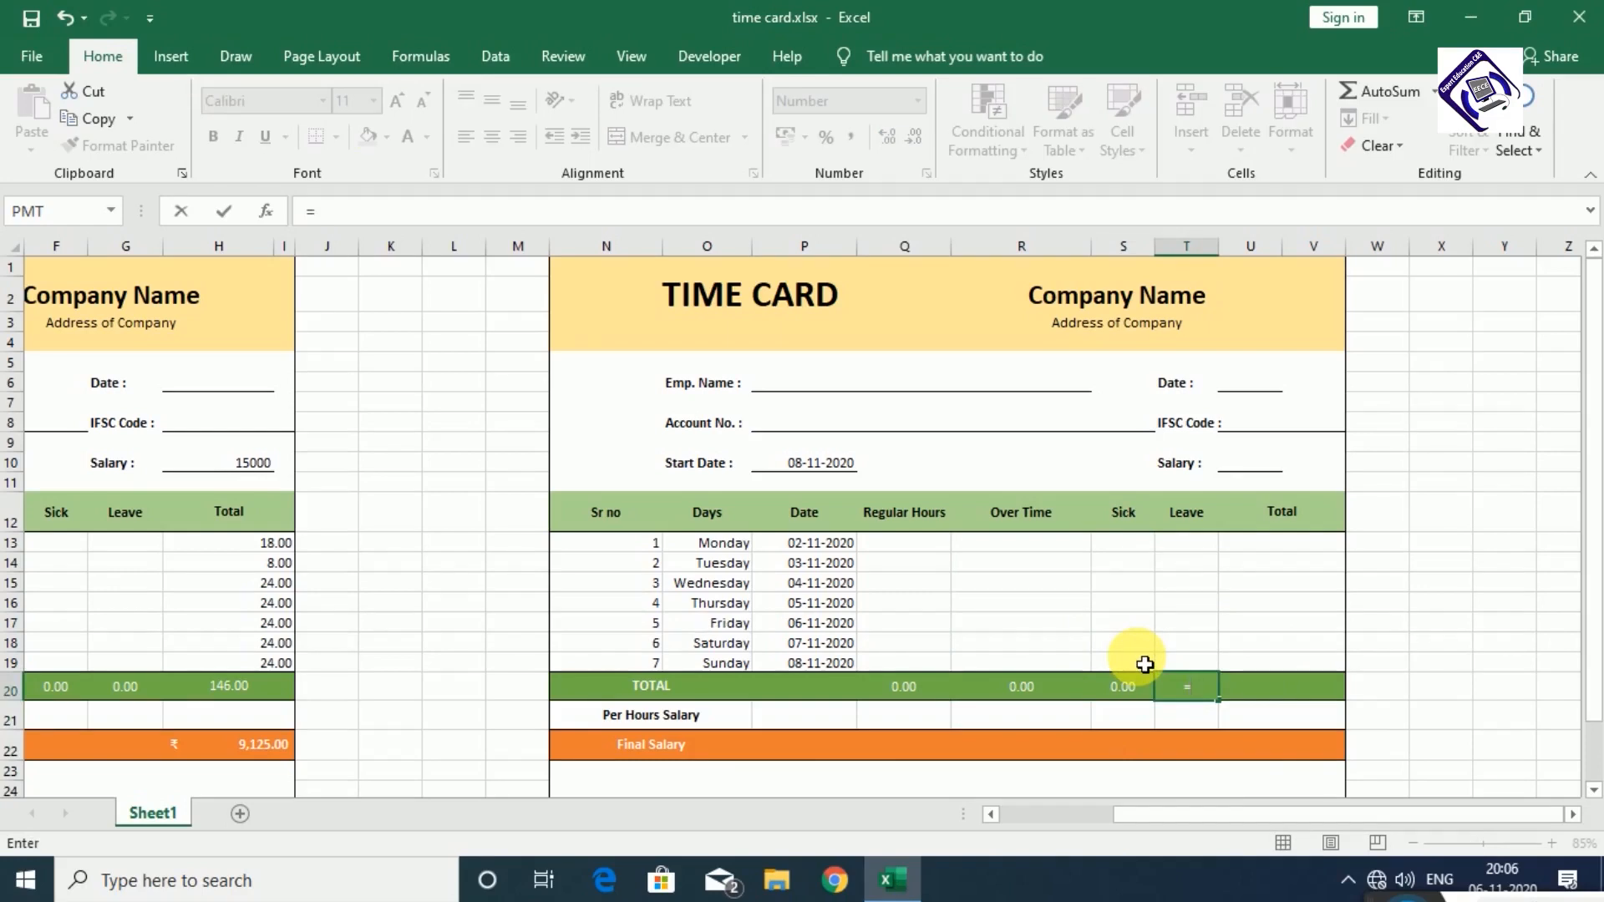
# - Enter the formula =SUM(T13:T19) in the Leave cell of the TOTAL row, T20
pyautogui.write('sum(')
pyautogui.moveTo(1184, 543); pyautogui.dragTo(1190, 671)
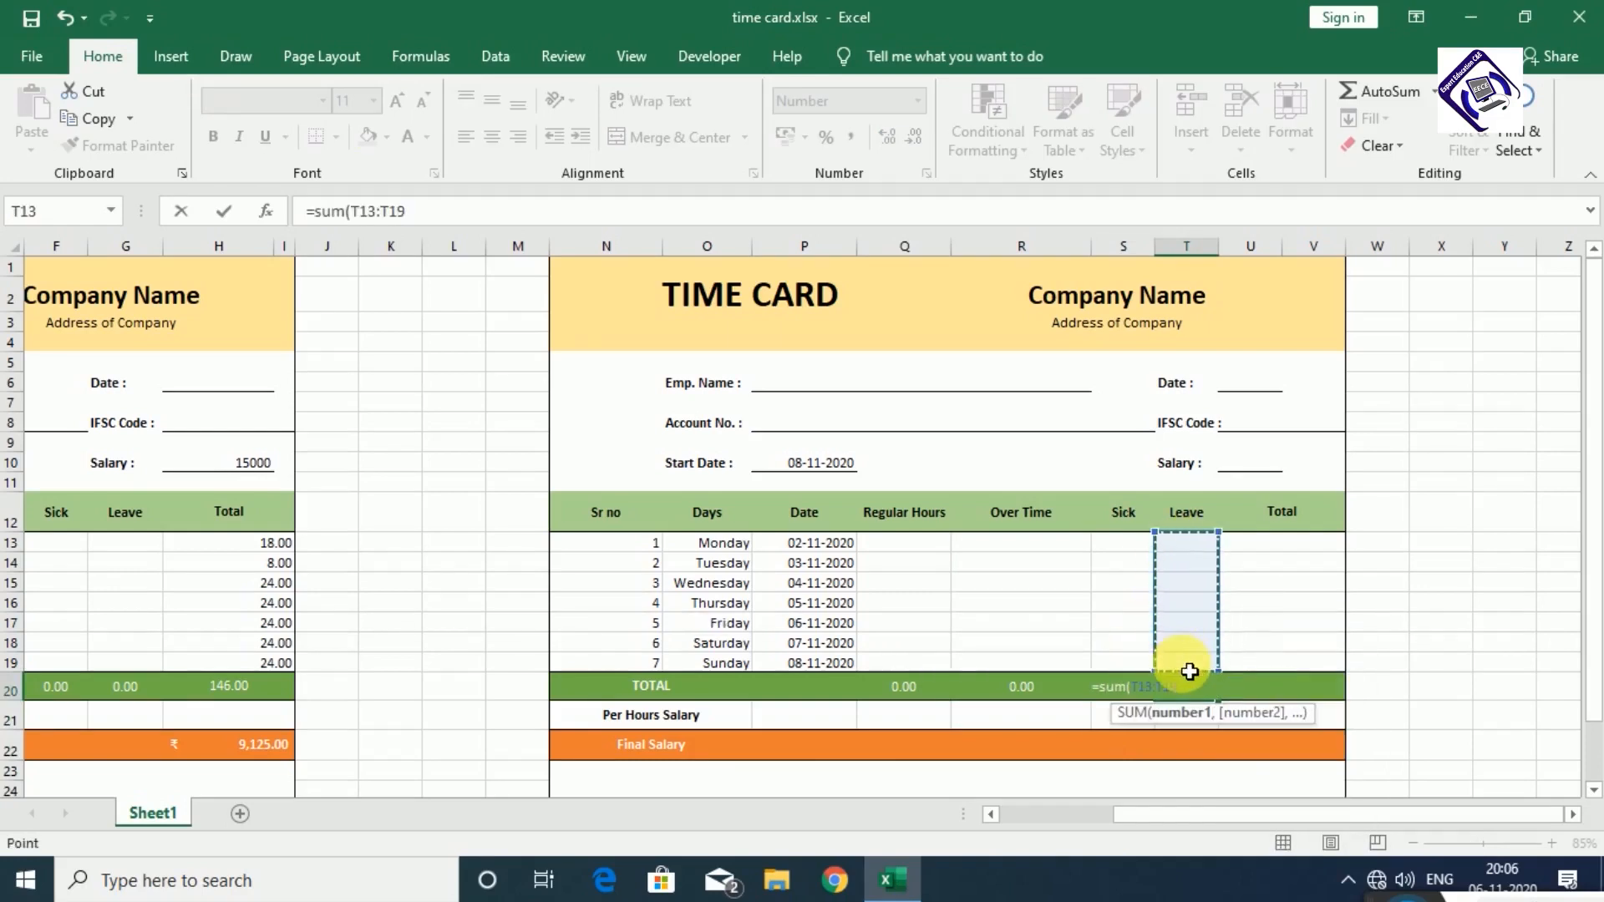
pyautogui.press('Tab')
# - Enter the formula =SUM(U13:V19) in the Total column's cell of the TOTAL row, U20
pyautogui.write('=su')
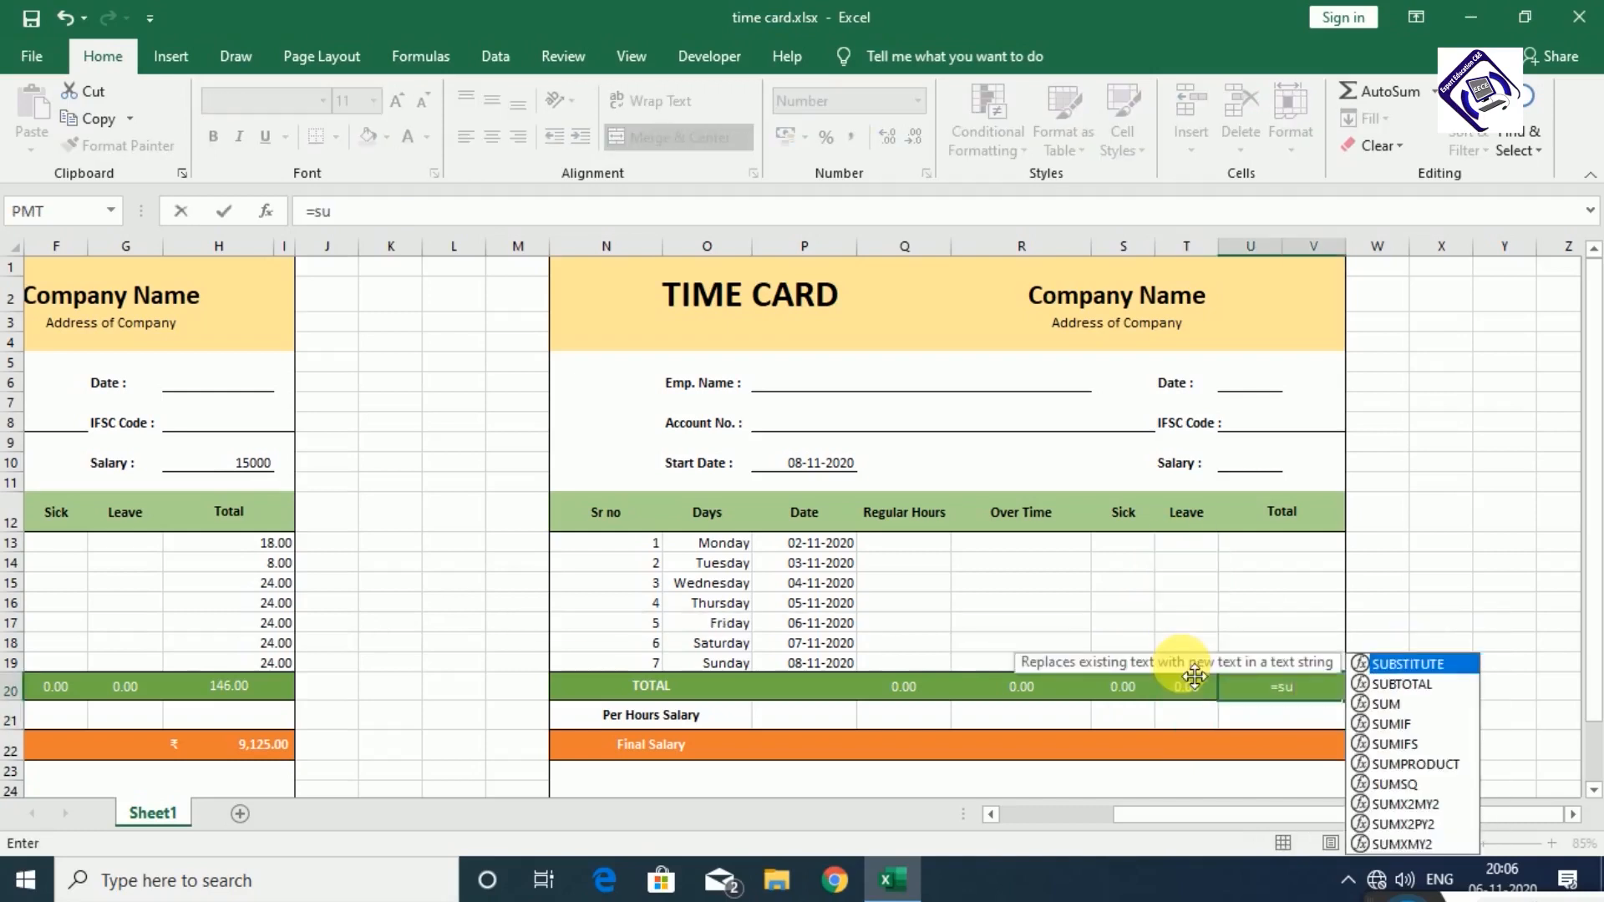
pyautogui.write('m(')
pyautogui.moveTo(1311, 545); pyautogui.dragTo(1290, 675)
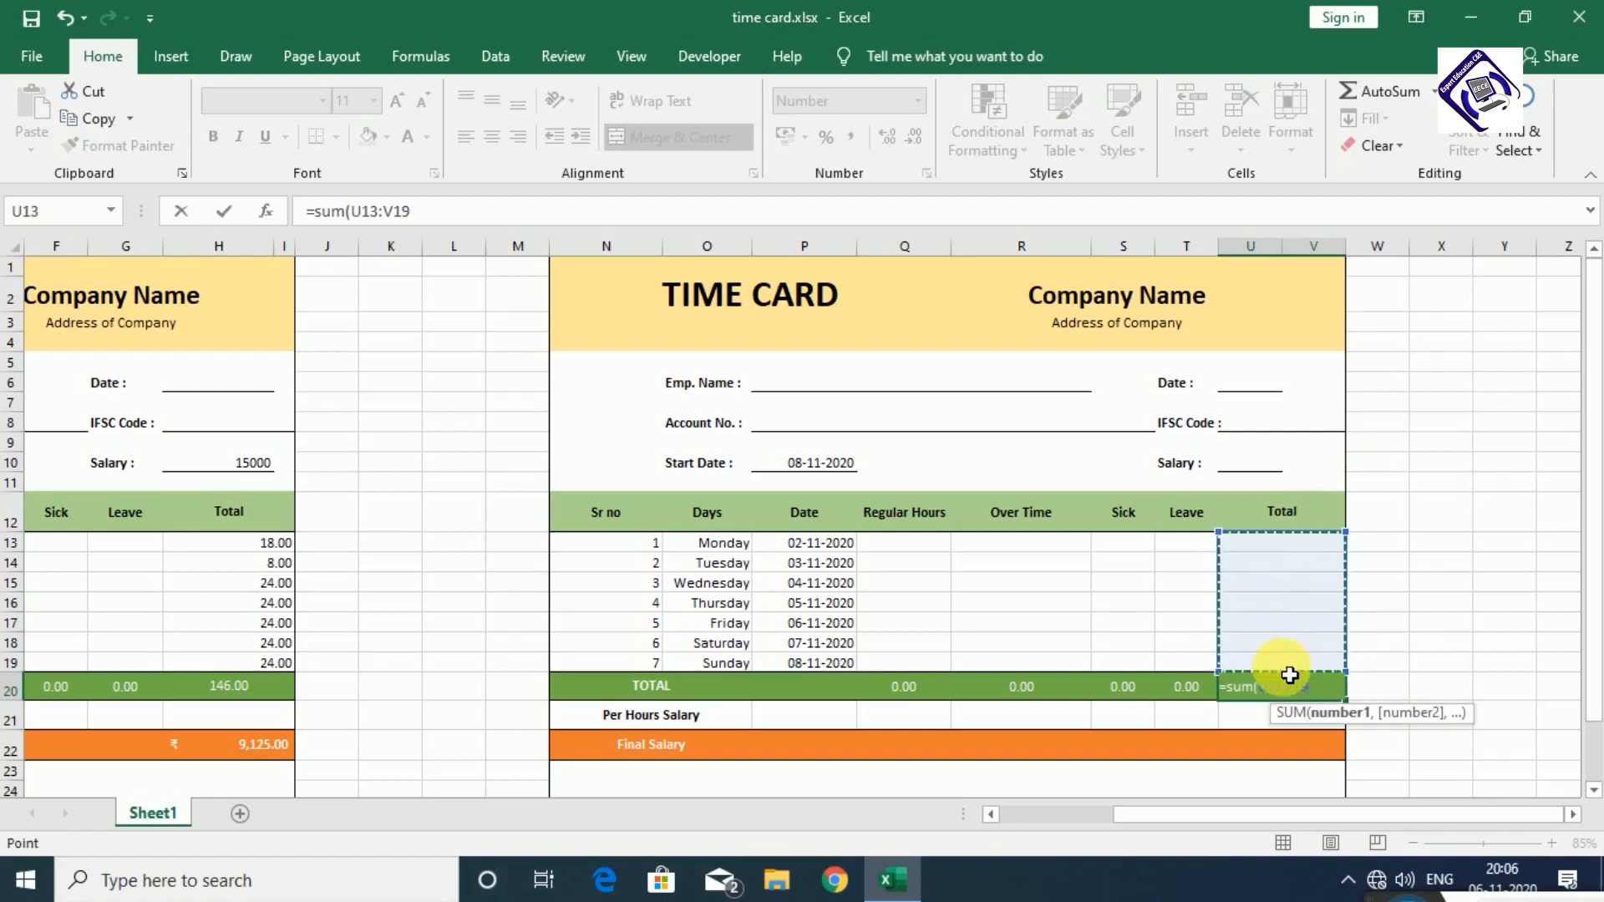
pyautogui.press('Return')
pyautogui.click(1289, 675)
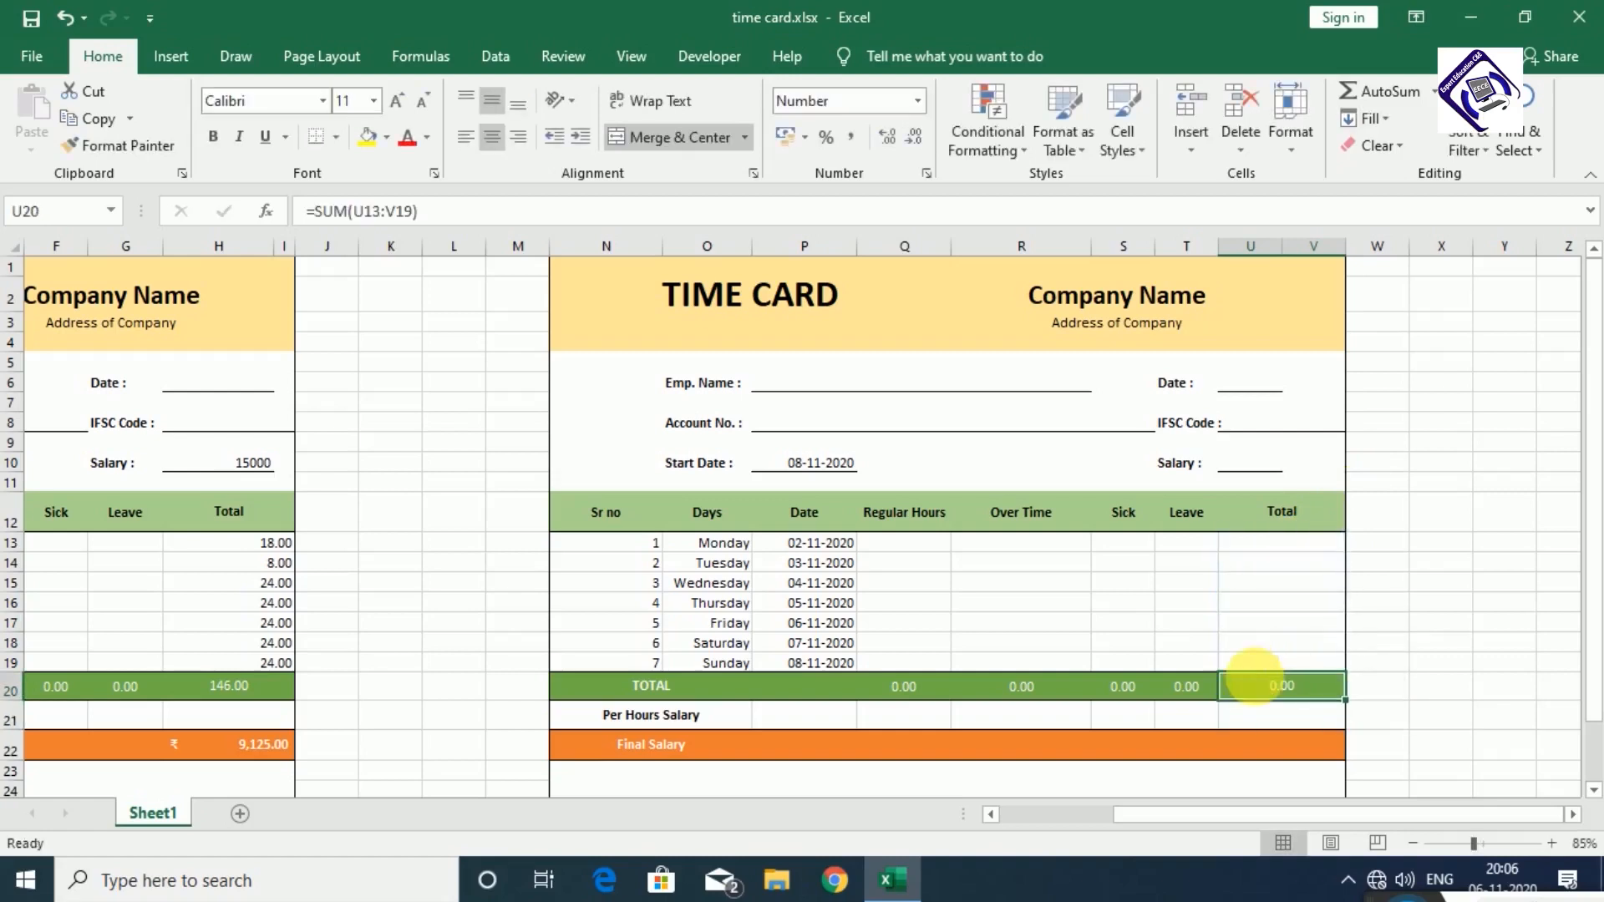
# - Begin an IF formula in the first Total cell, U13, with the logical test SUM(Q13:T13)>24
pyautogui.click(1300, 549)
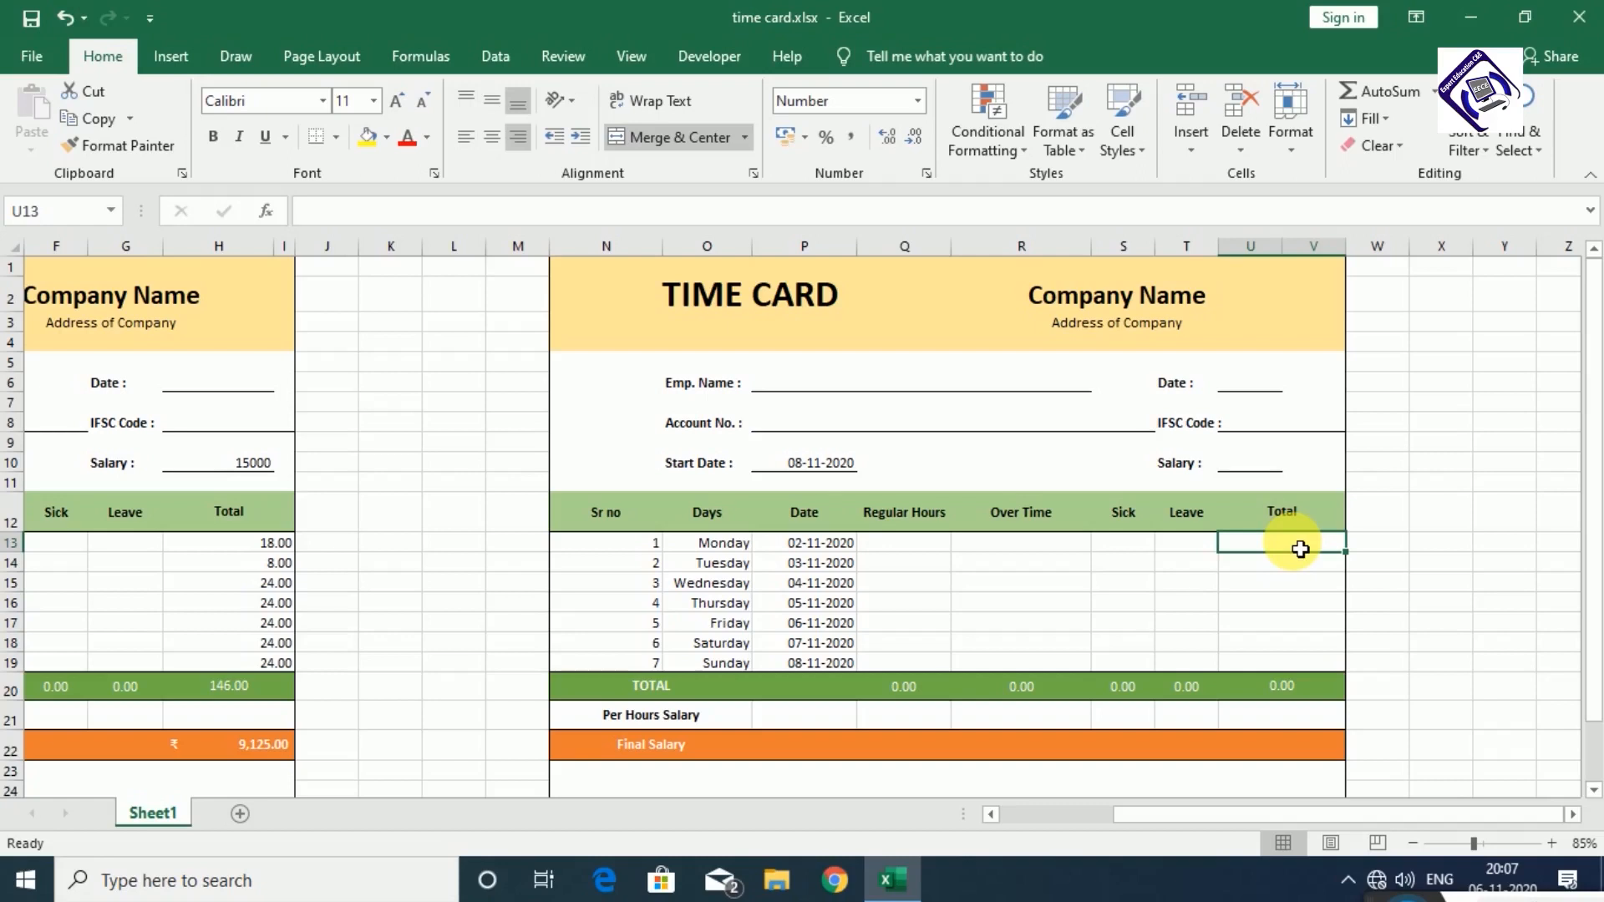
pyautogui.write('=')
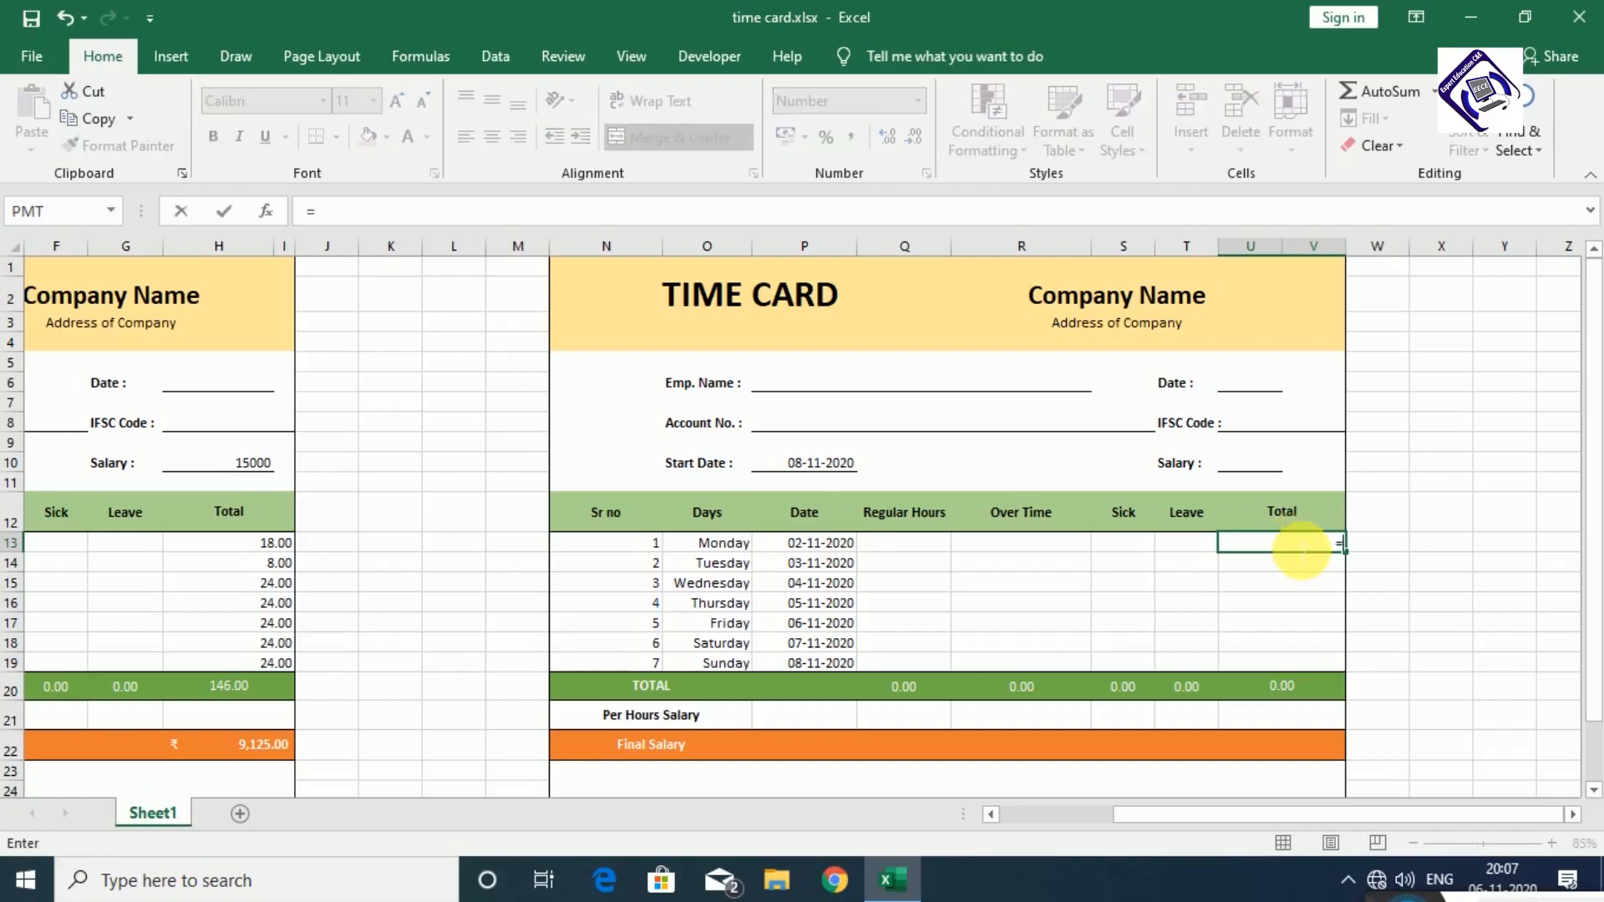
pyautogui.write('if')
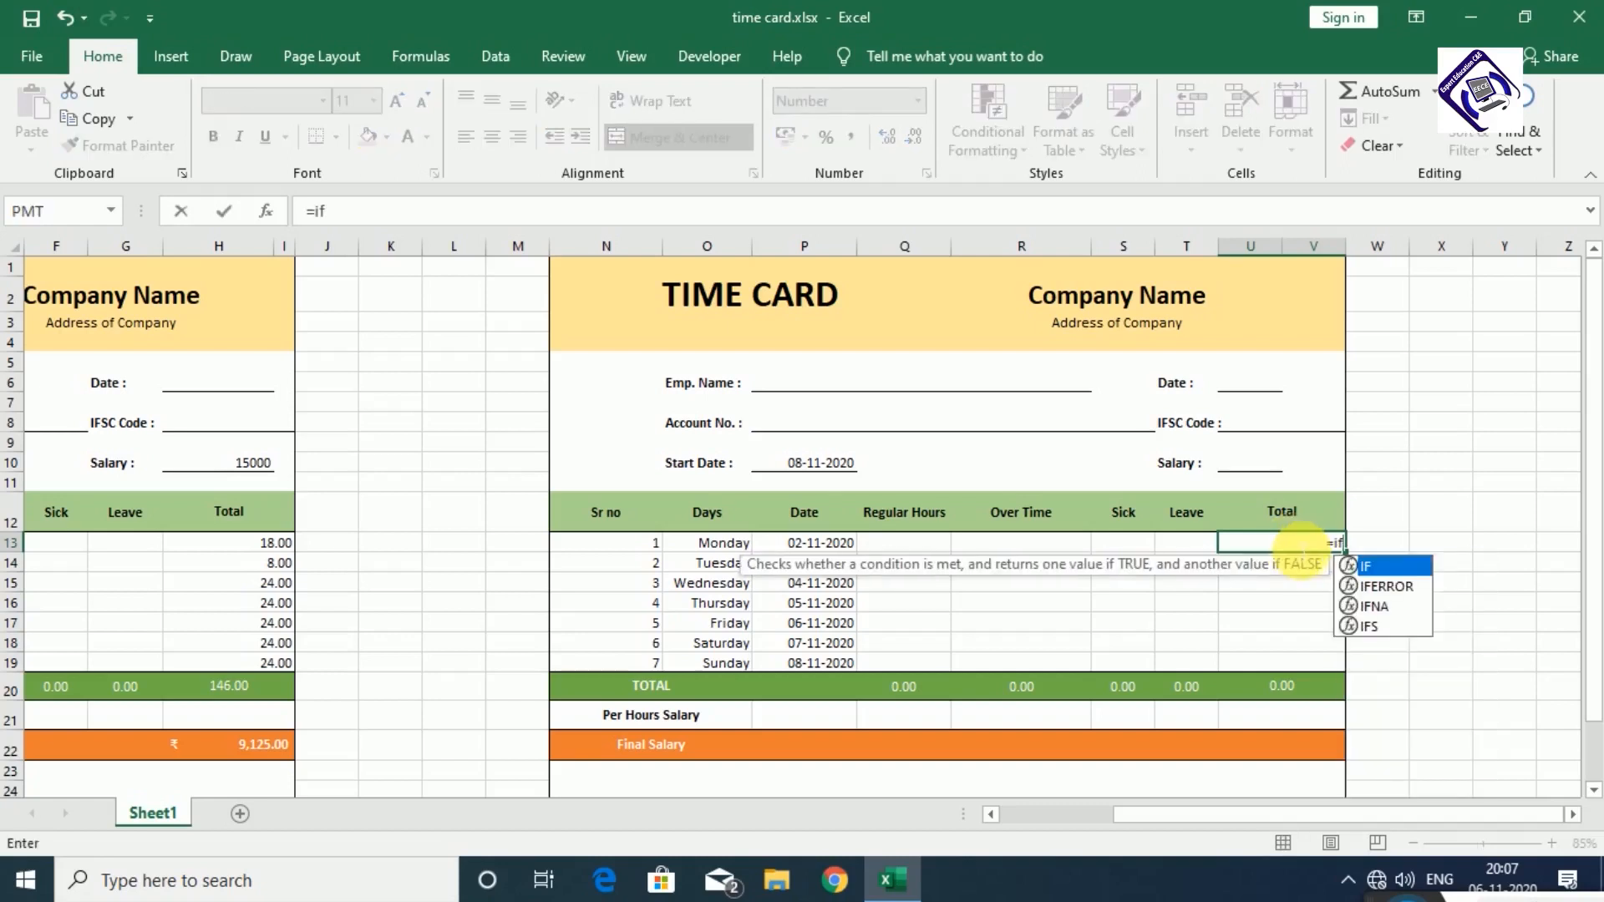
pyautogui.write('(')
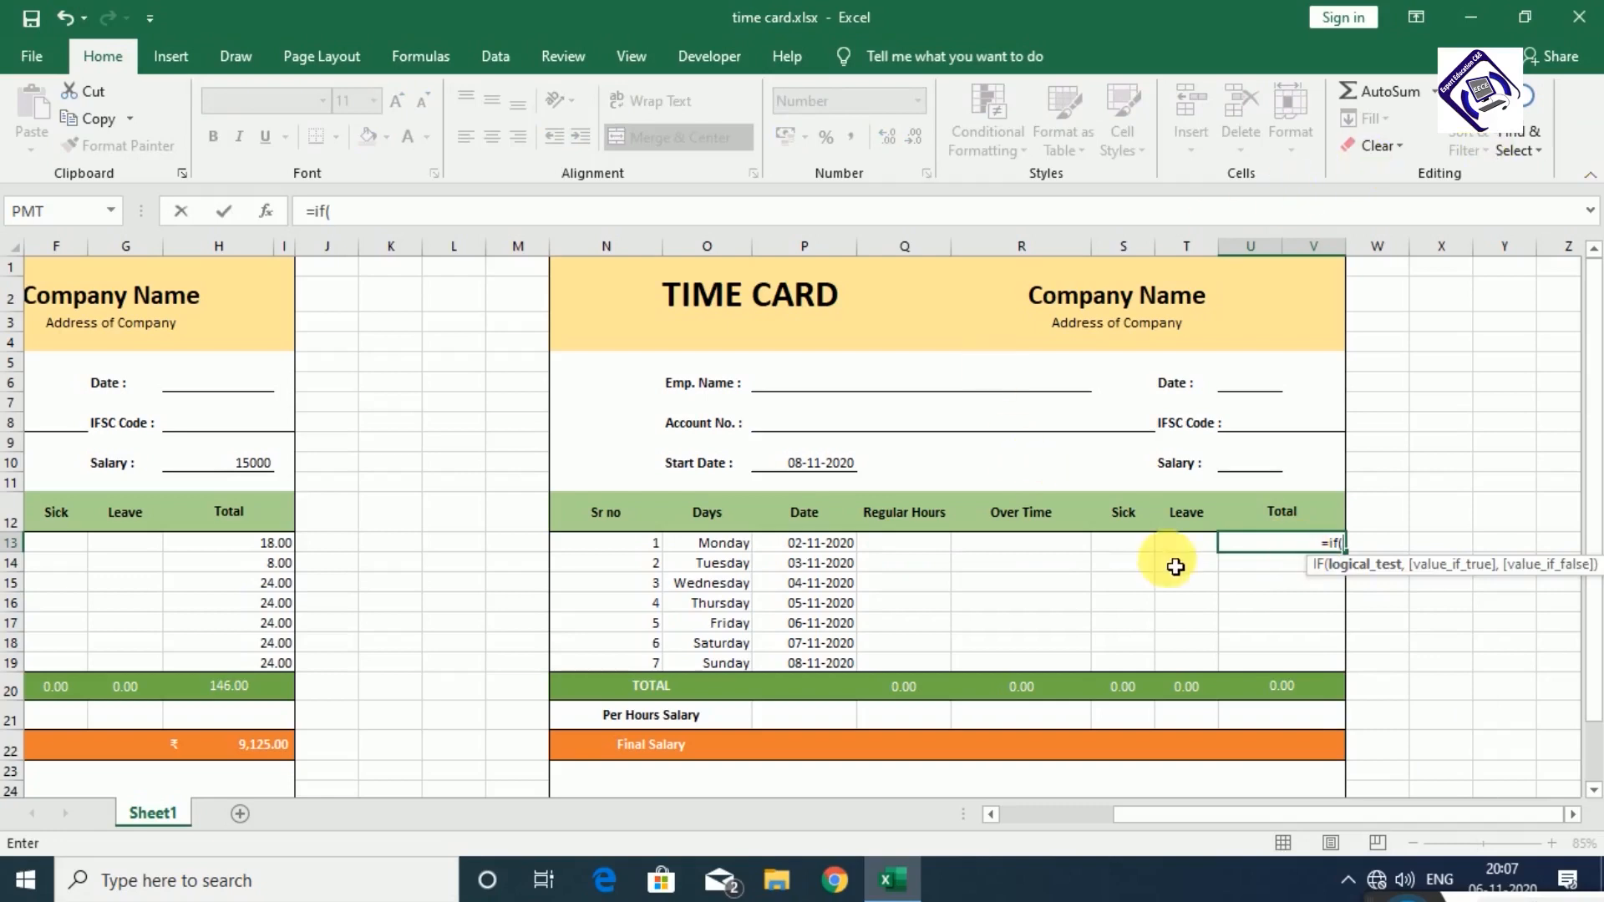
pyautogui.write('su')
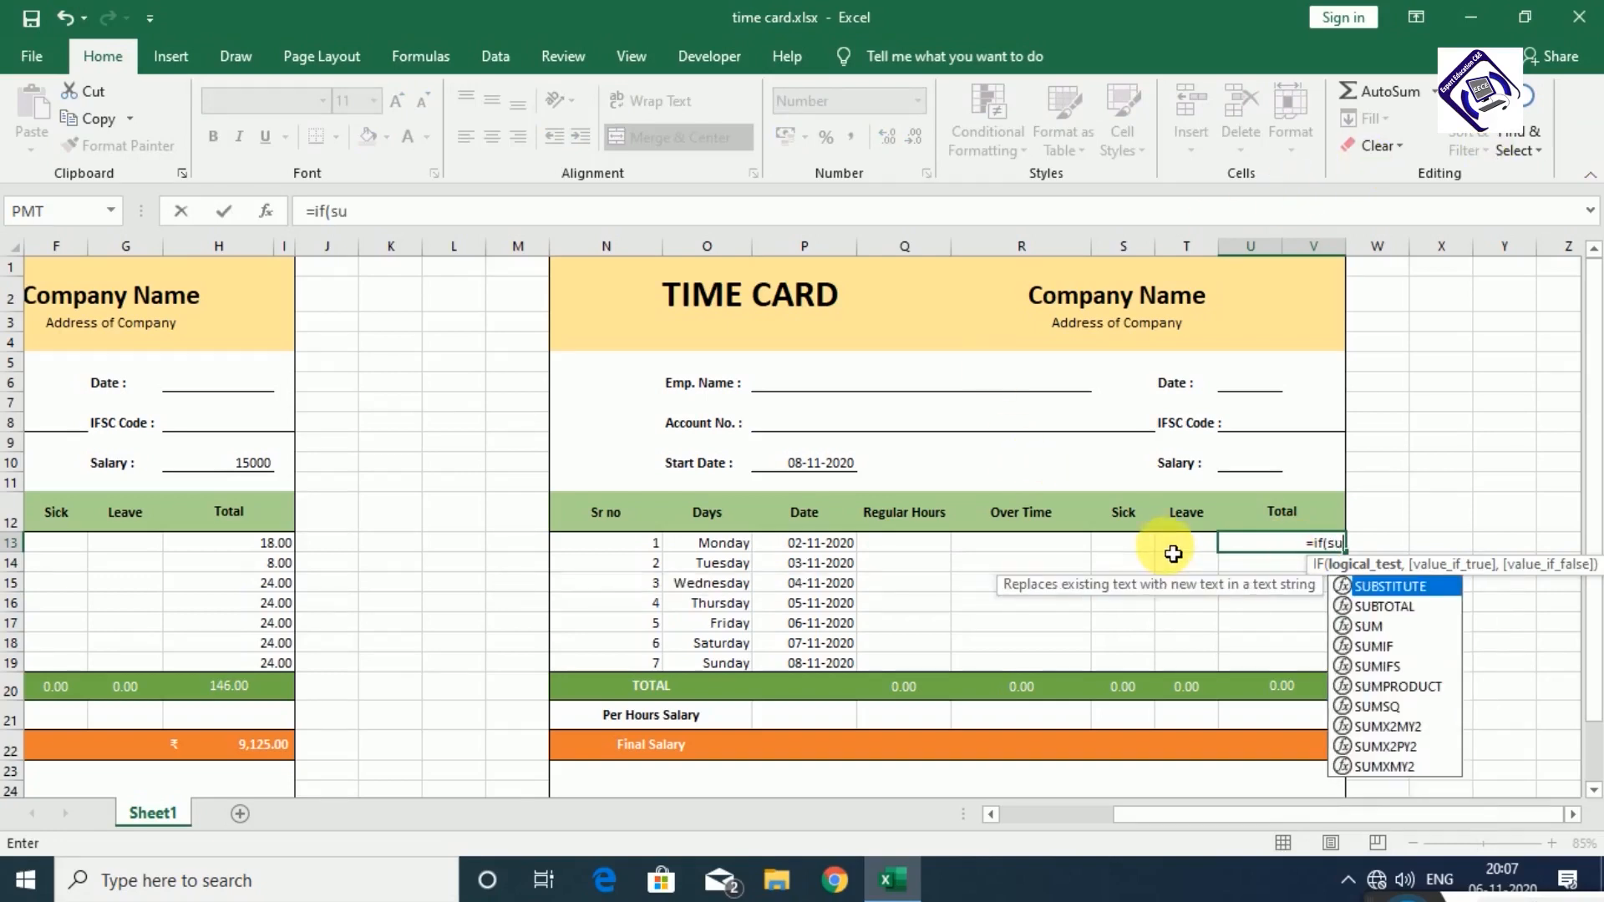
pyautogui.write('m(')
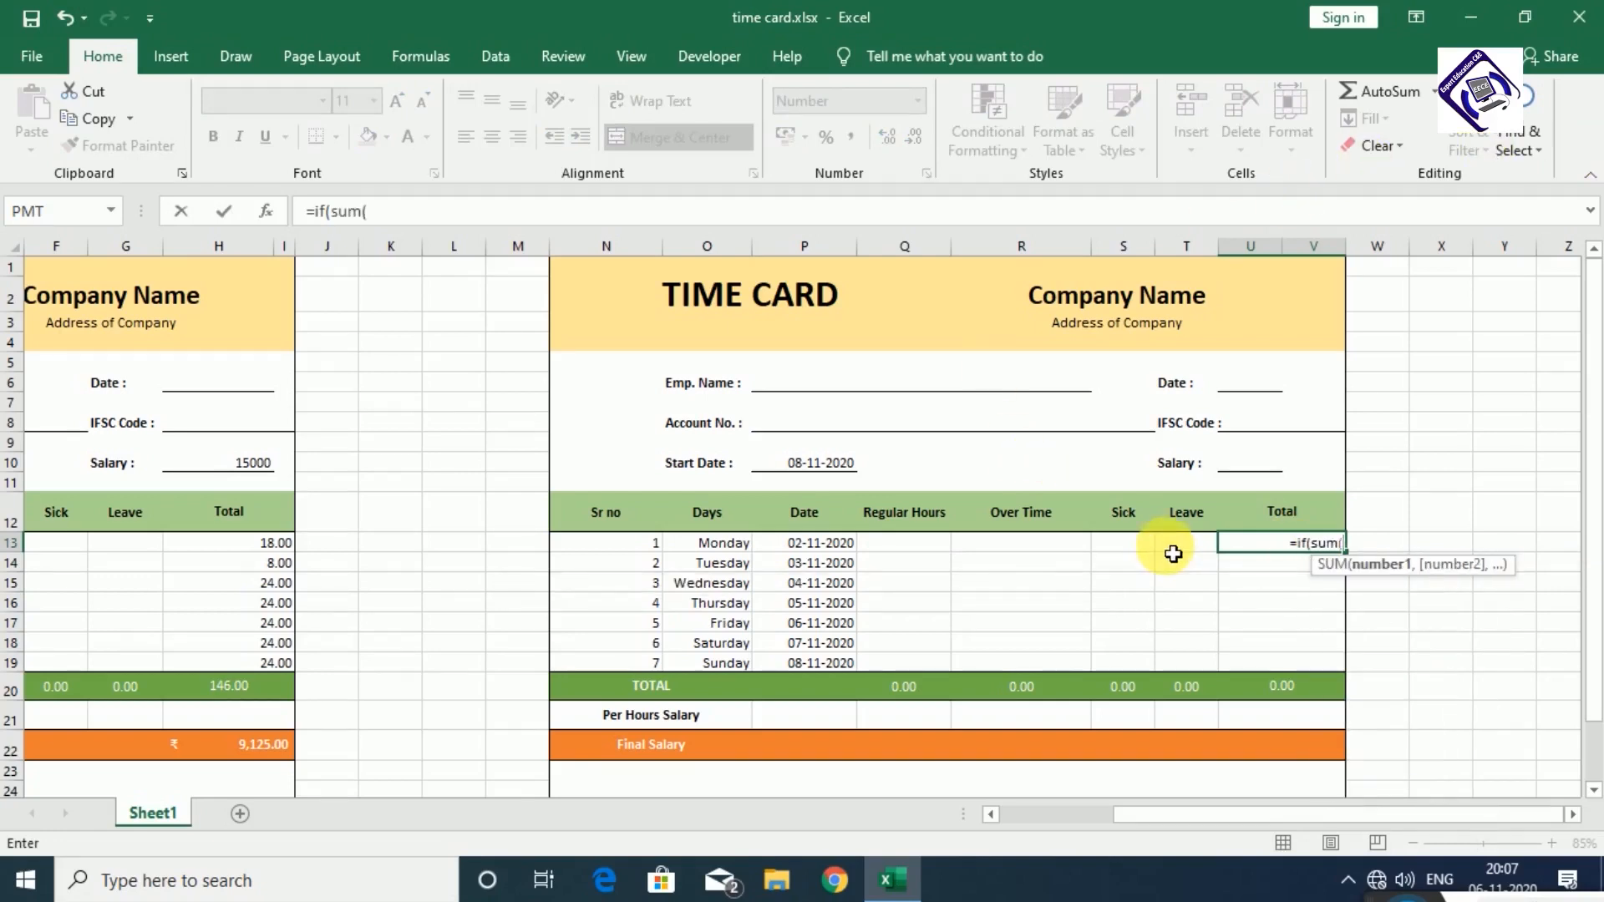
pyautogui.moveTo(902, 544); pyautogui.dragTo(1190, 551)
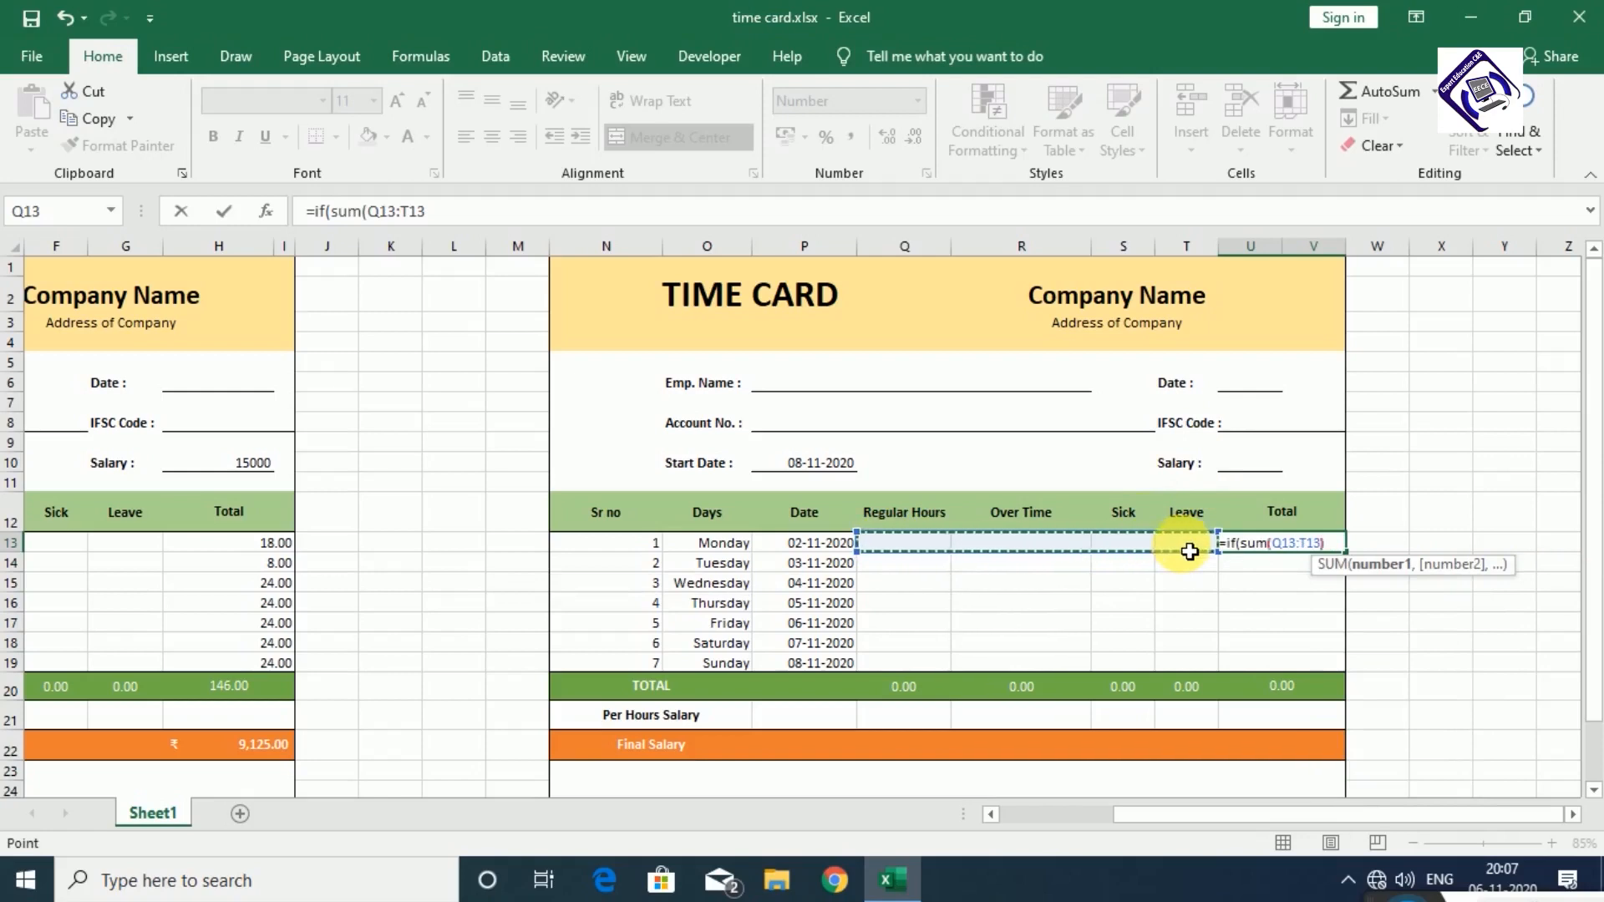
pyautogui.write(')')
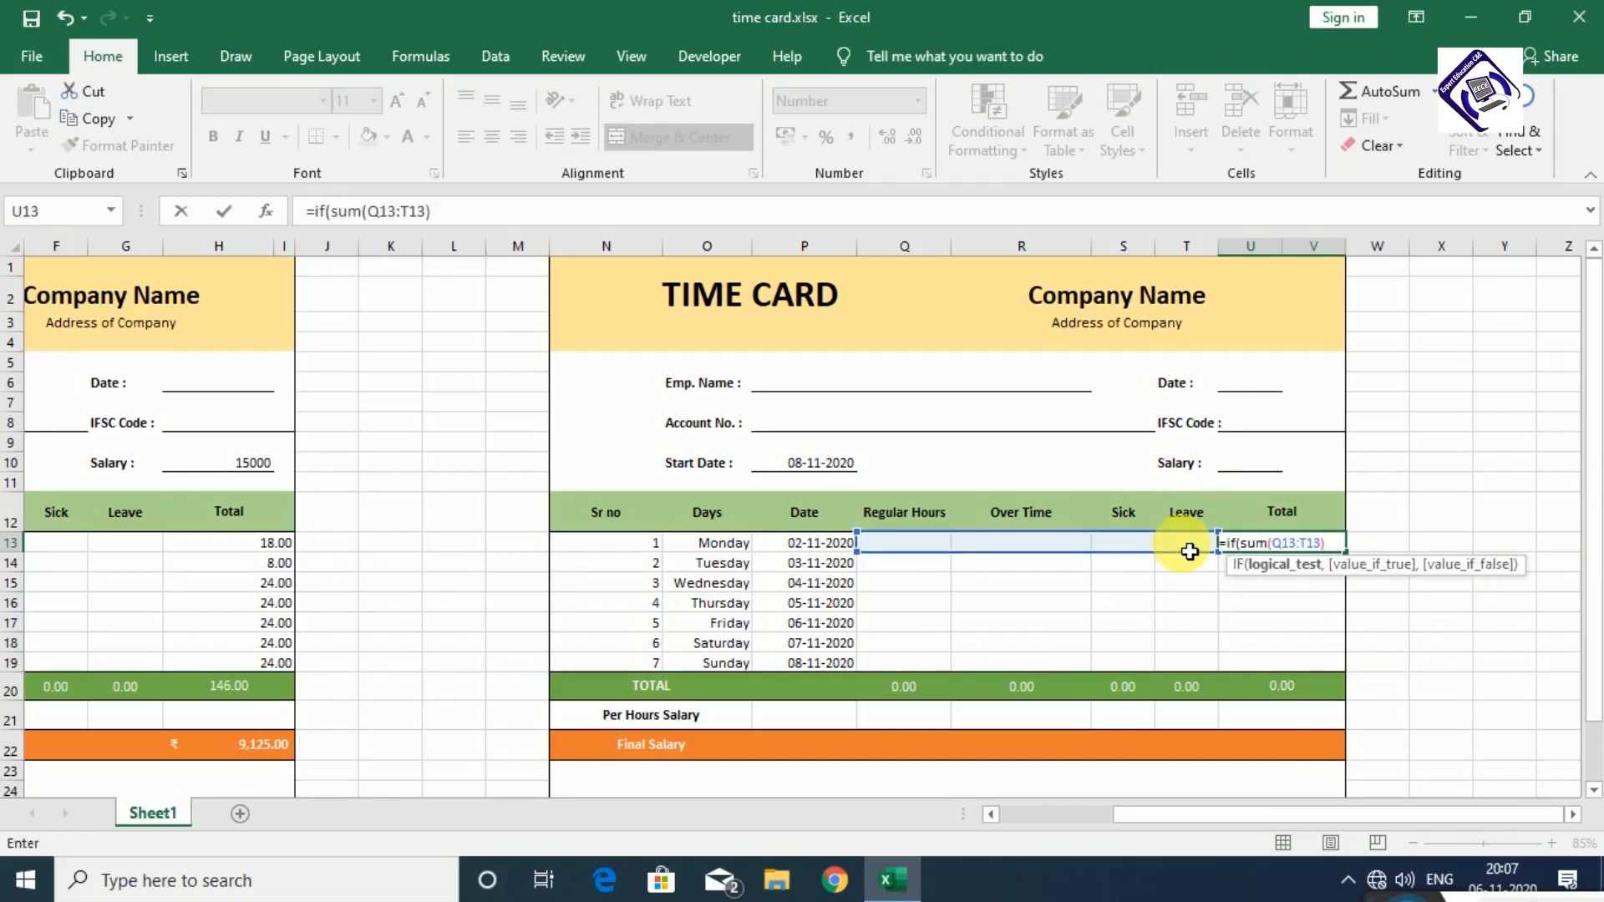
pyautogui.write('>24')
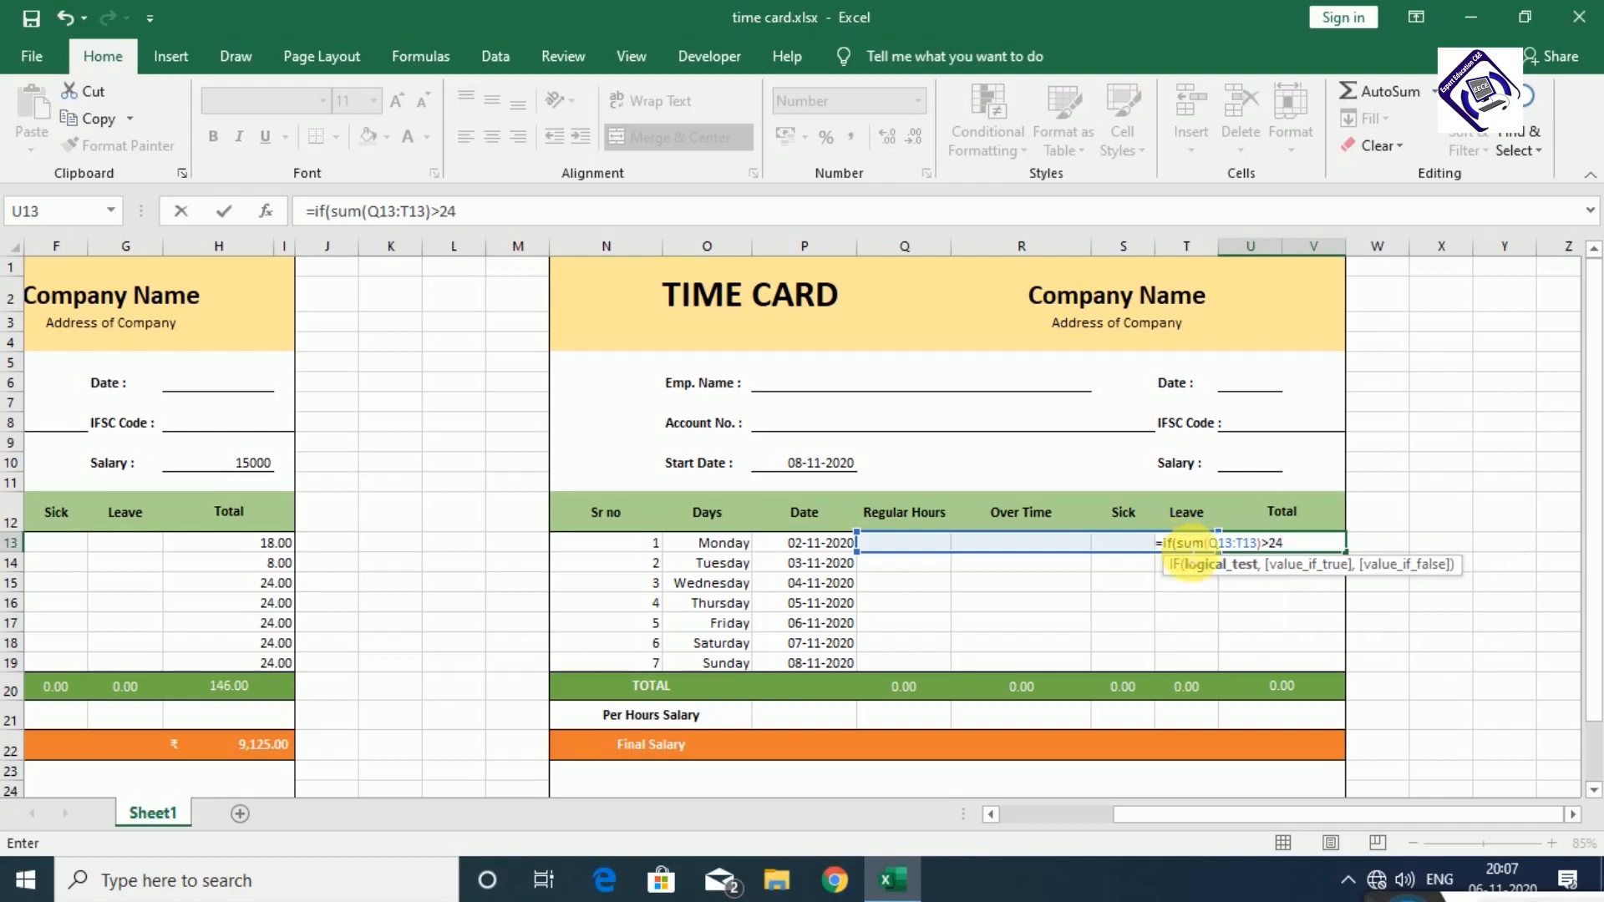
# - Complete the U13 IF formula with "24 overtime work" as the true value and SUM(Q13:T13) as the false value
pyautogui.write(',')
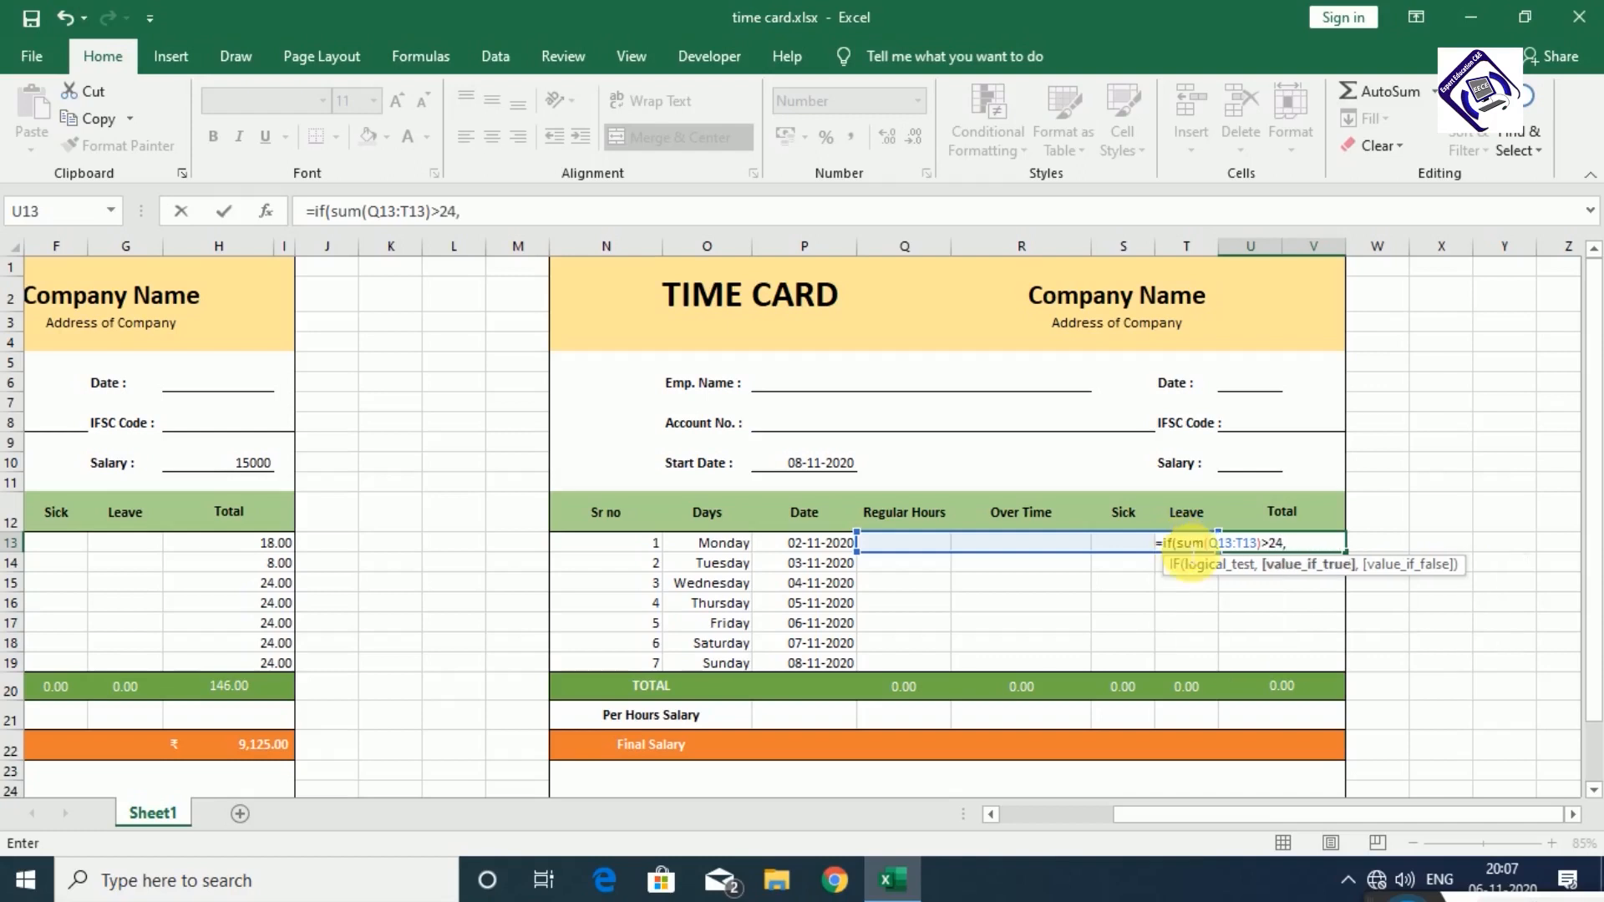
pyautogui.write('"24 overtime')
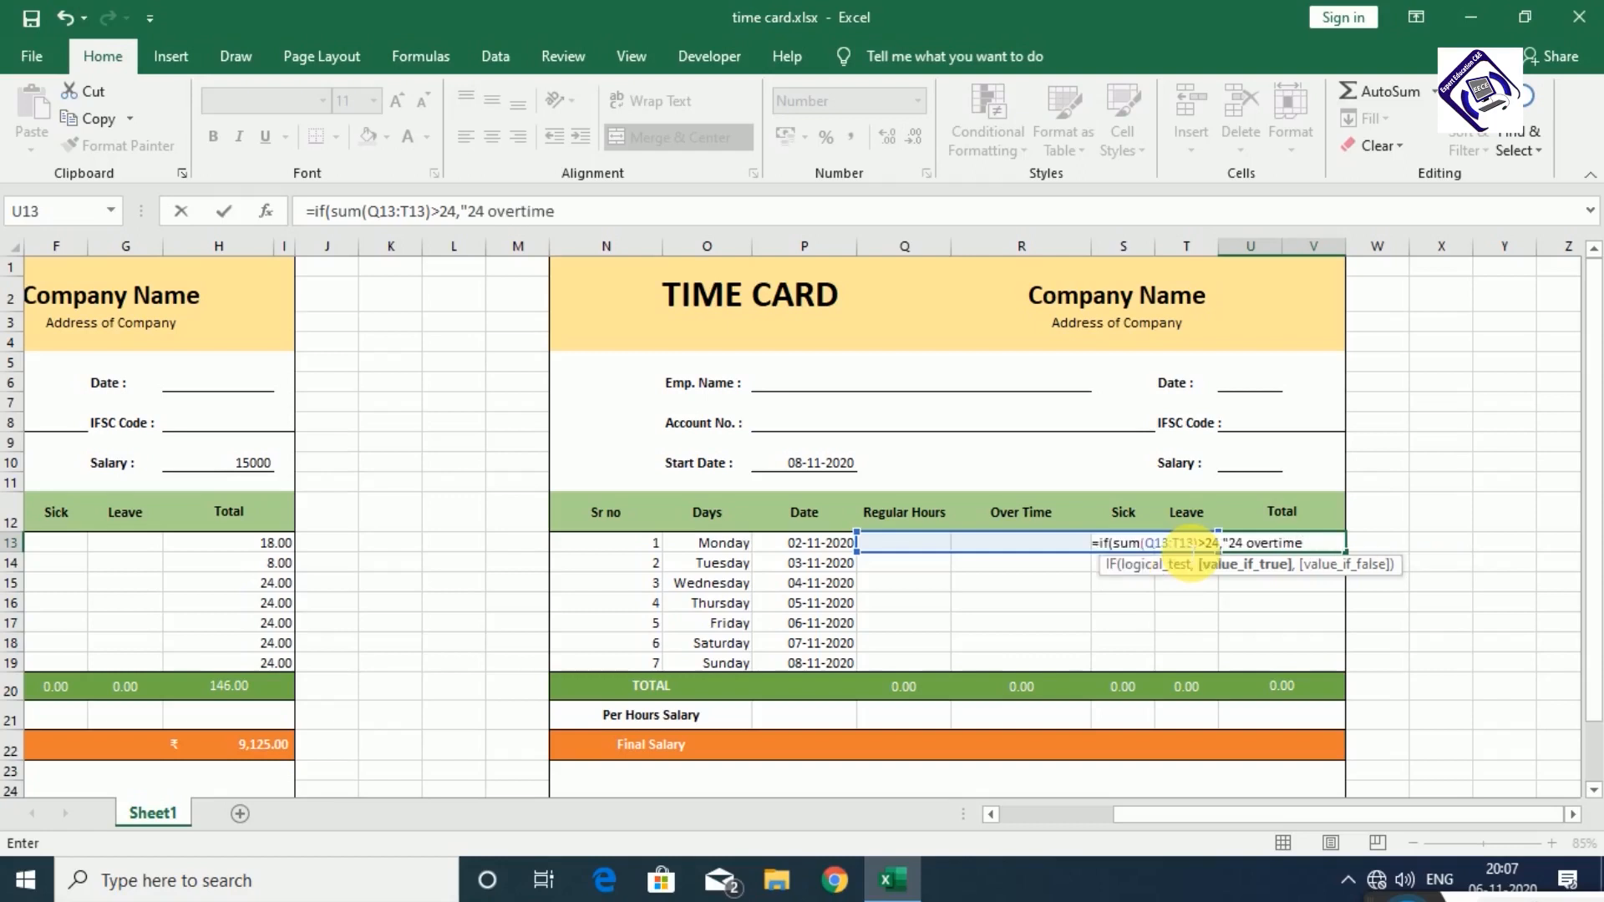
pyautogui.write(' work",')
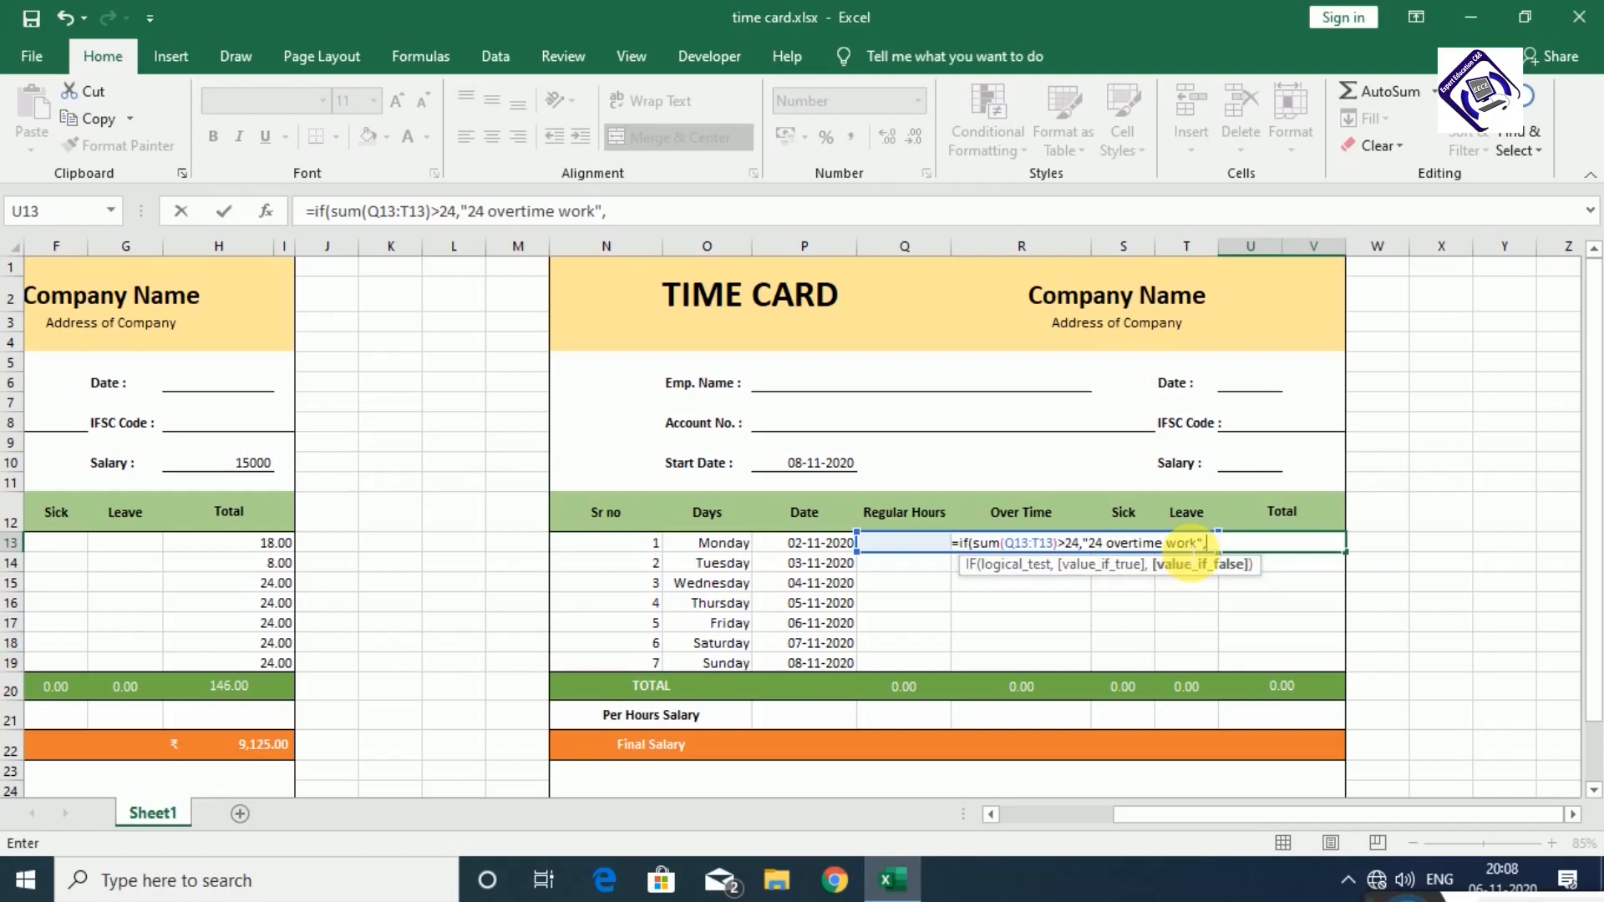
pyautogui.write('su')
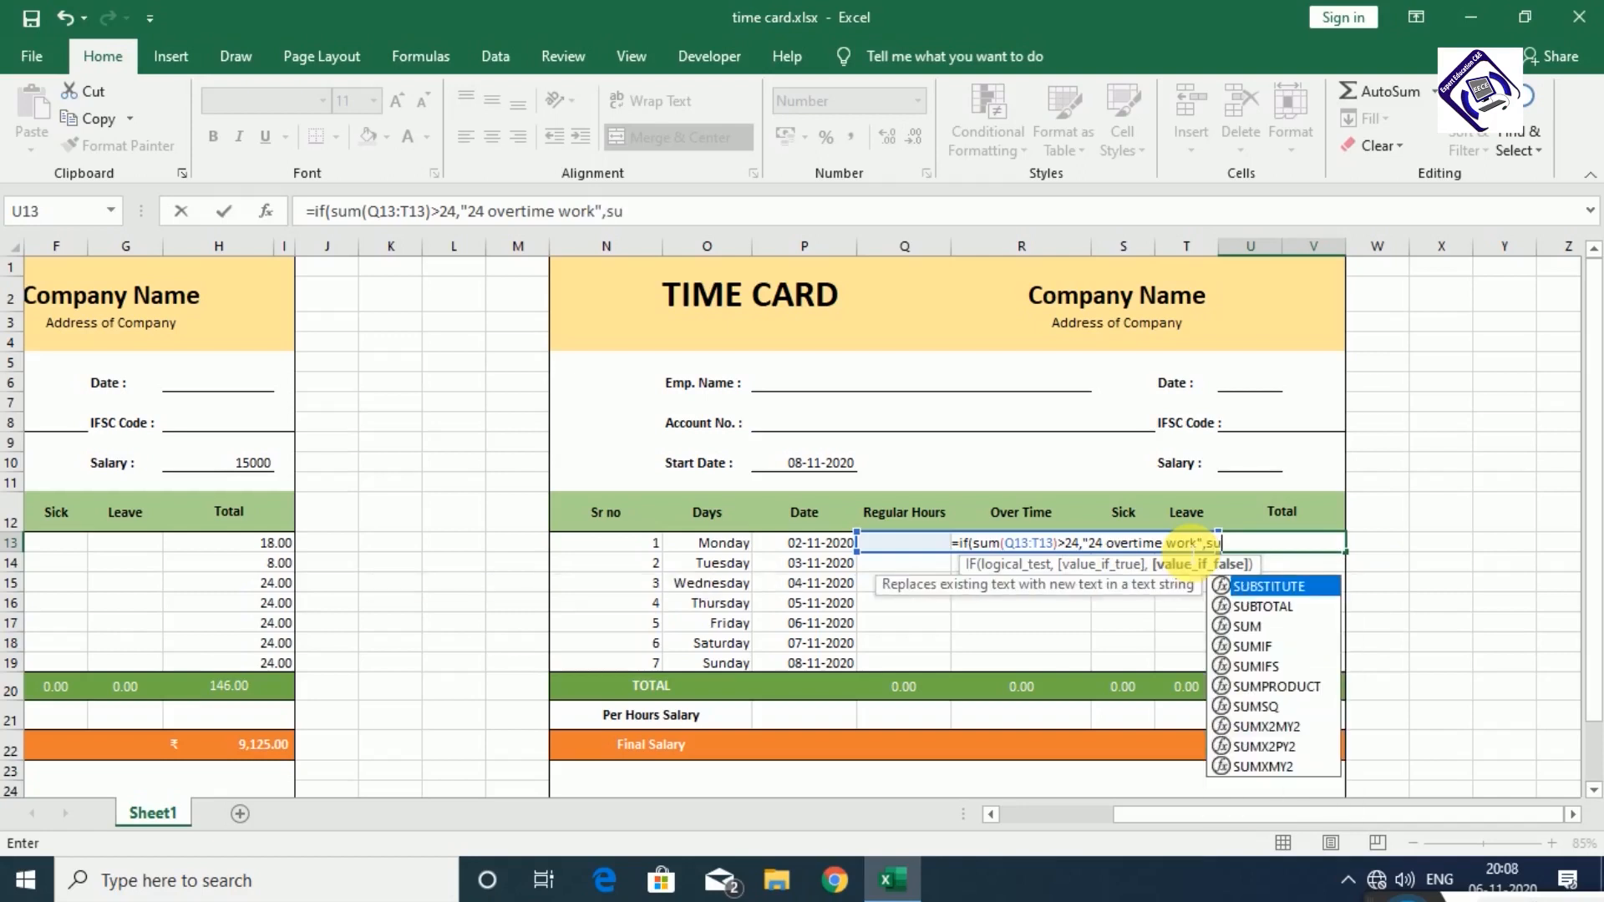
pyautogui.write('m(')
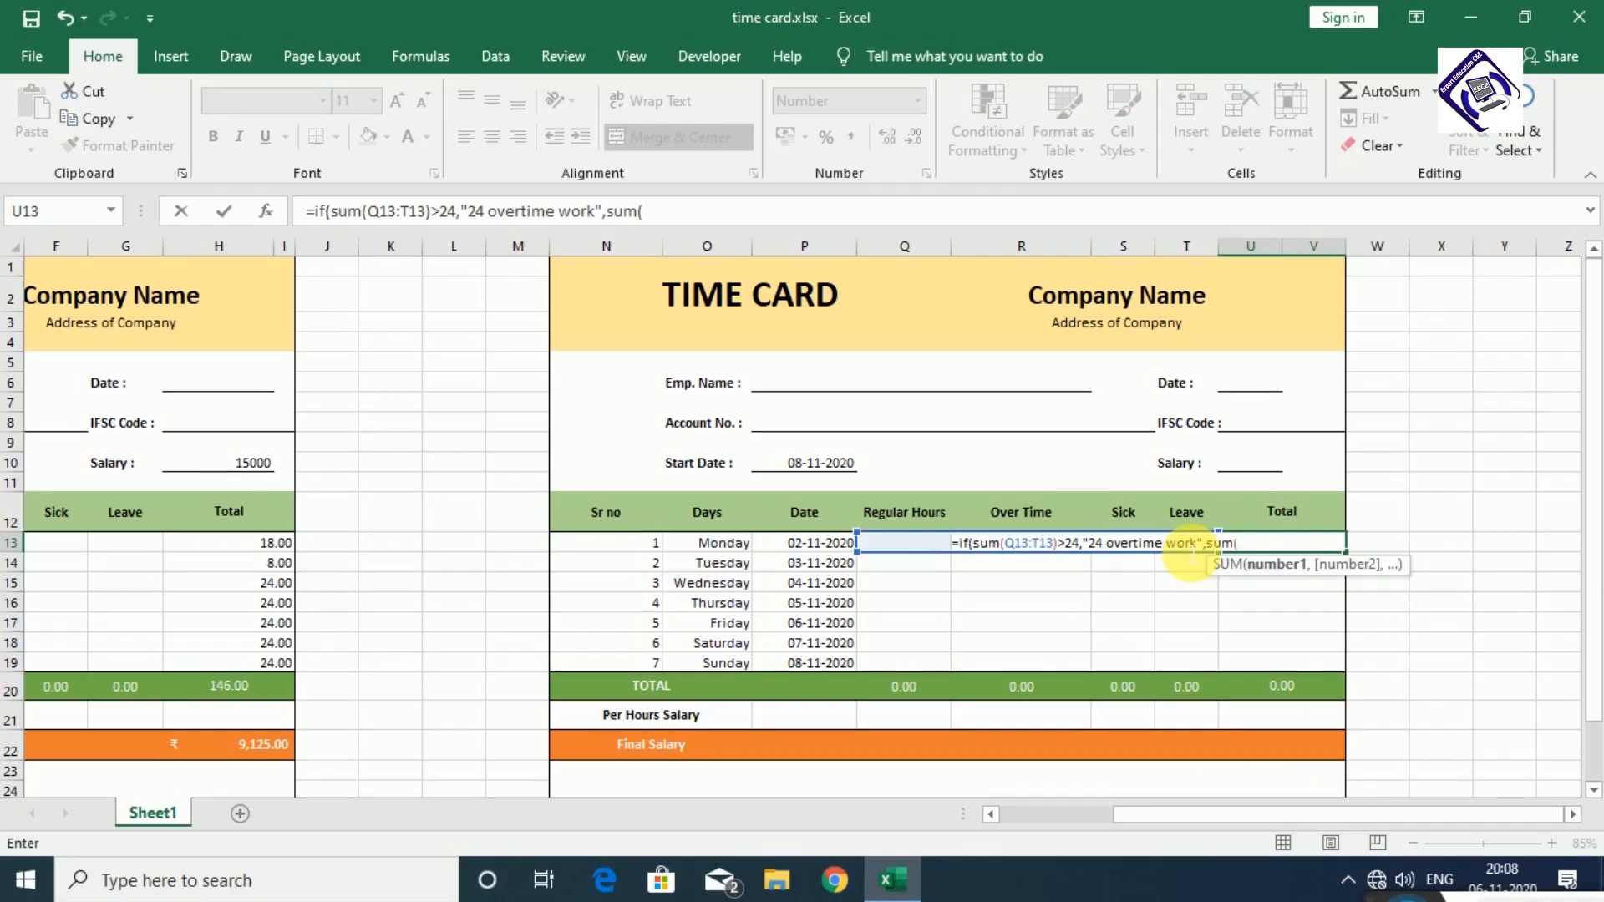
pyautogui.moveTo(881, 544); pyautogui.dragTo(1161, 548)
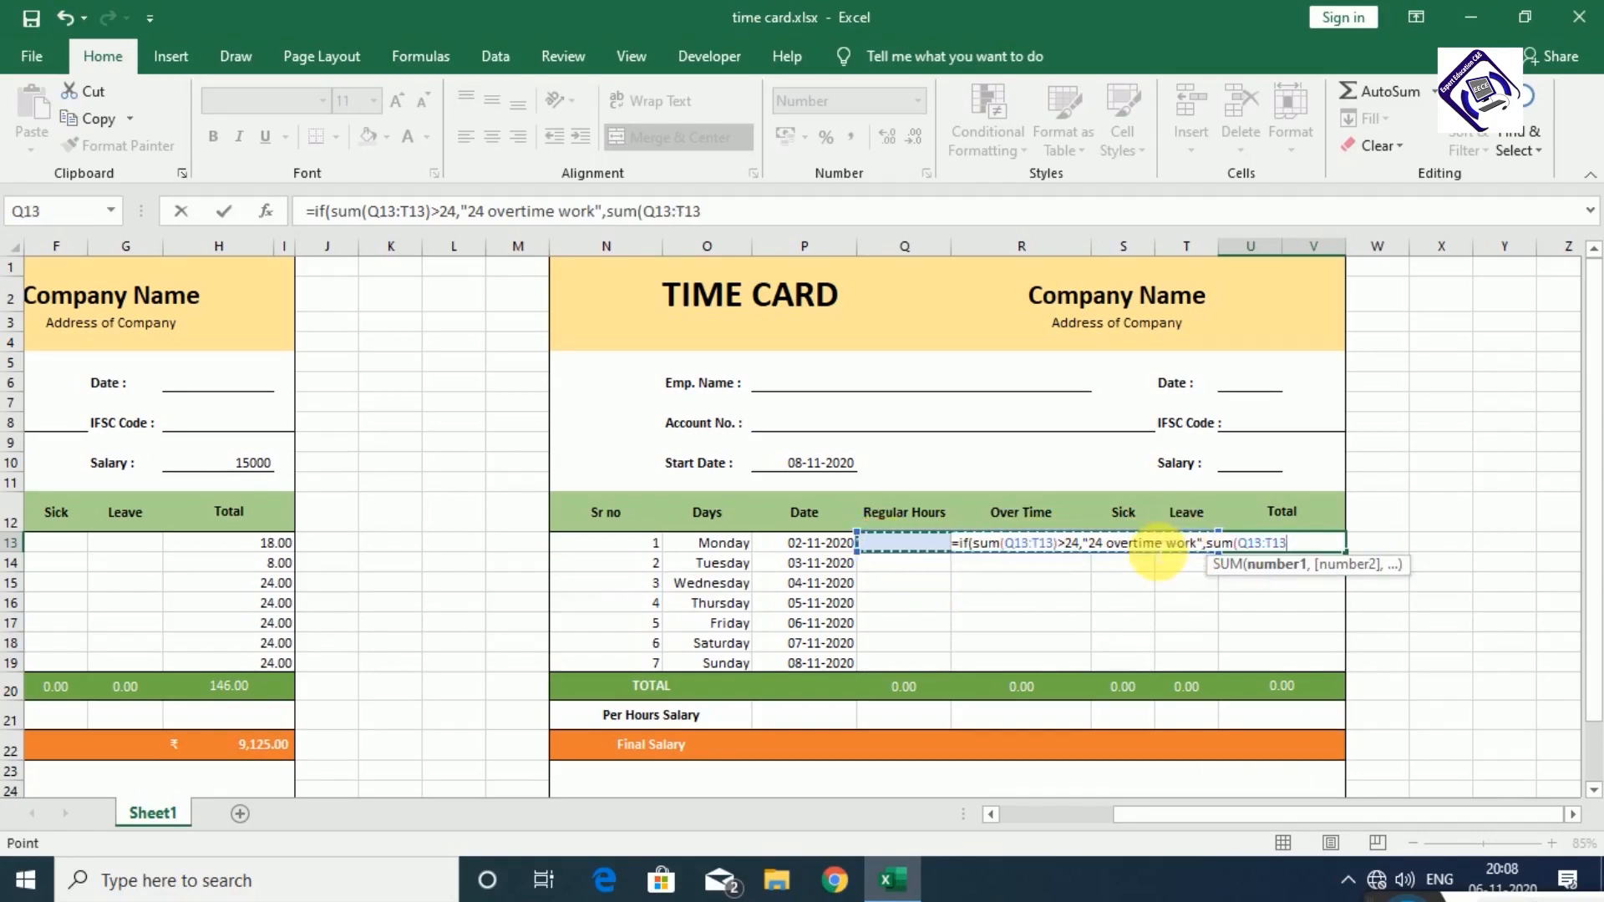
pyautogui.write(')')
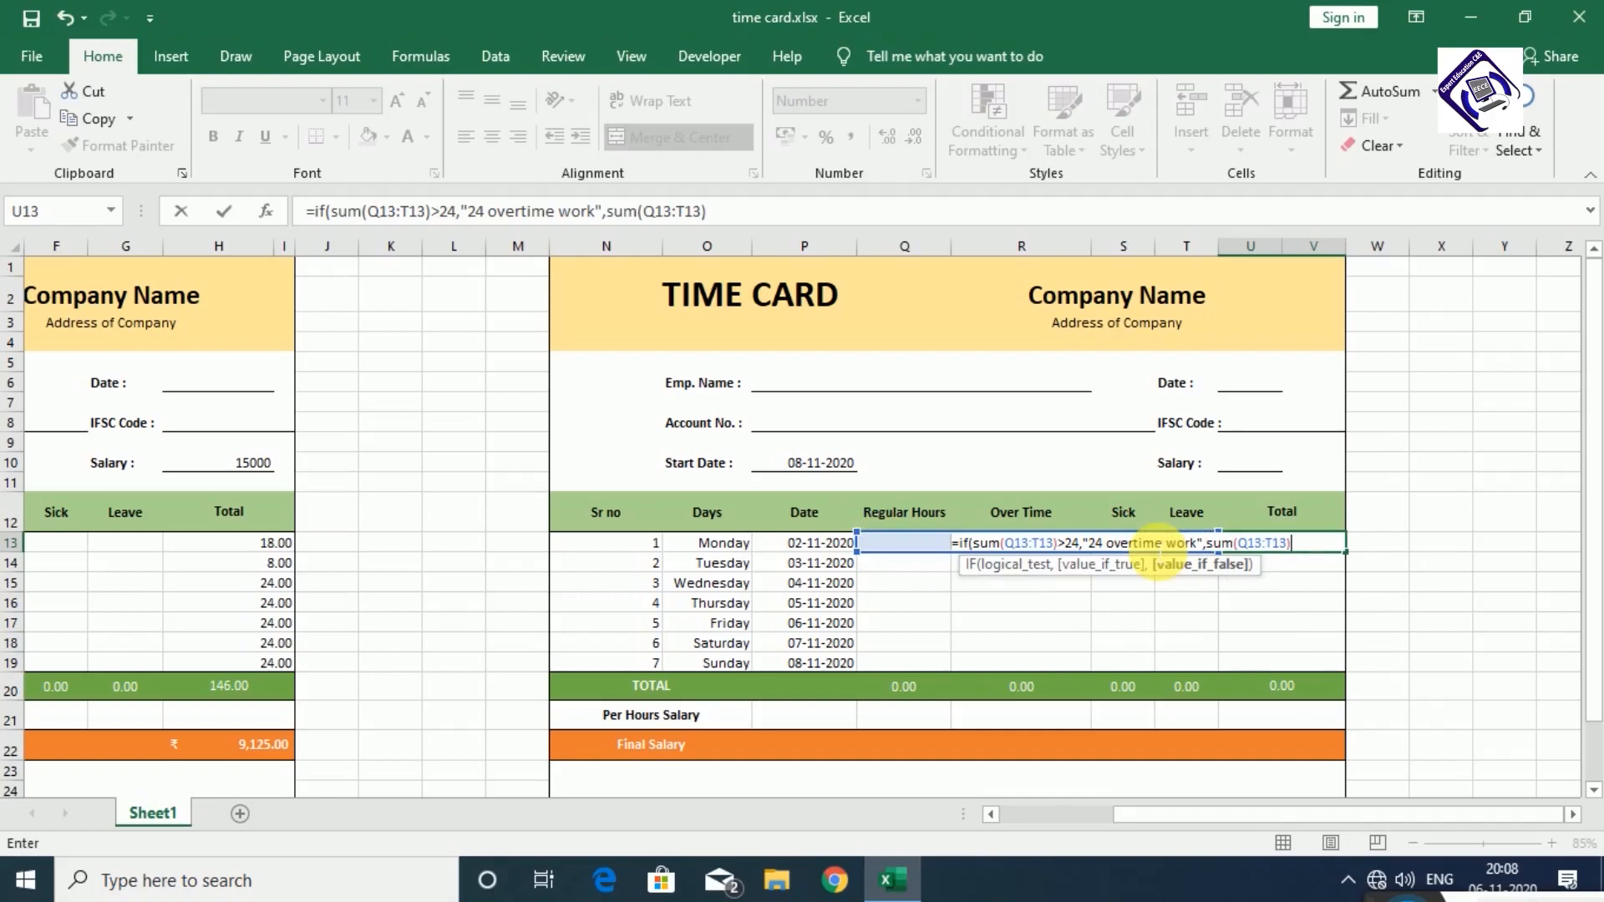
pyautogui.write(')')
pyautogui.hotkey('ctrl', 'Return')
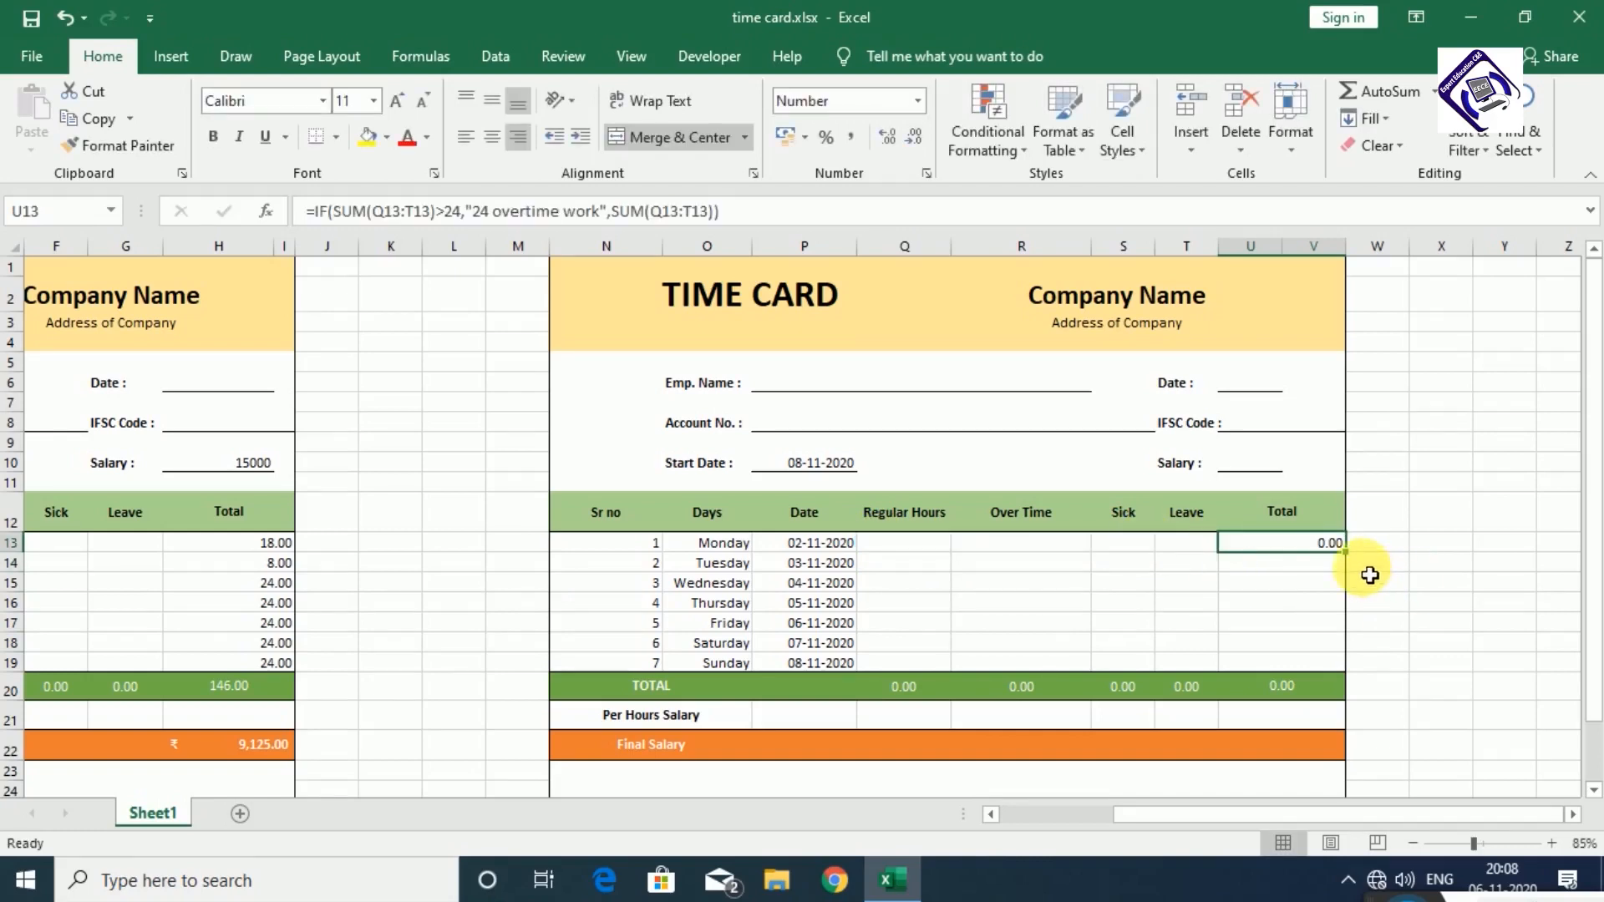
# - Try filling the daily Total formula from U13 down to U19, and undo the fill
pyautogui.moveTo(1350, 562); pyautogui.dragTo(1330, 669)
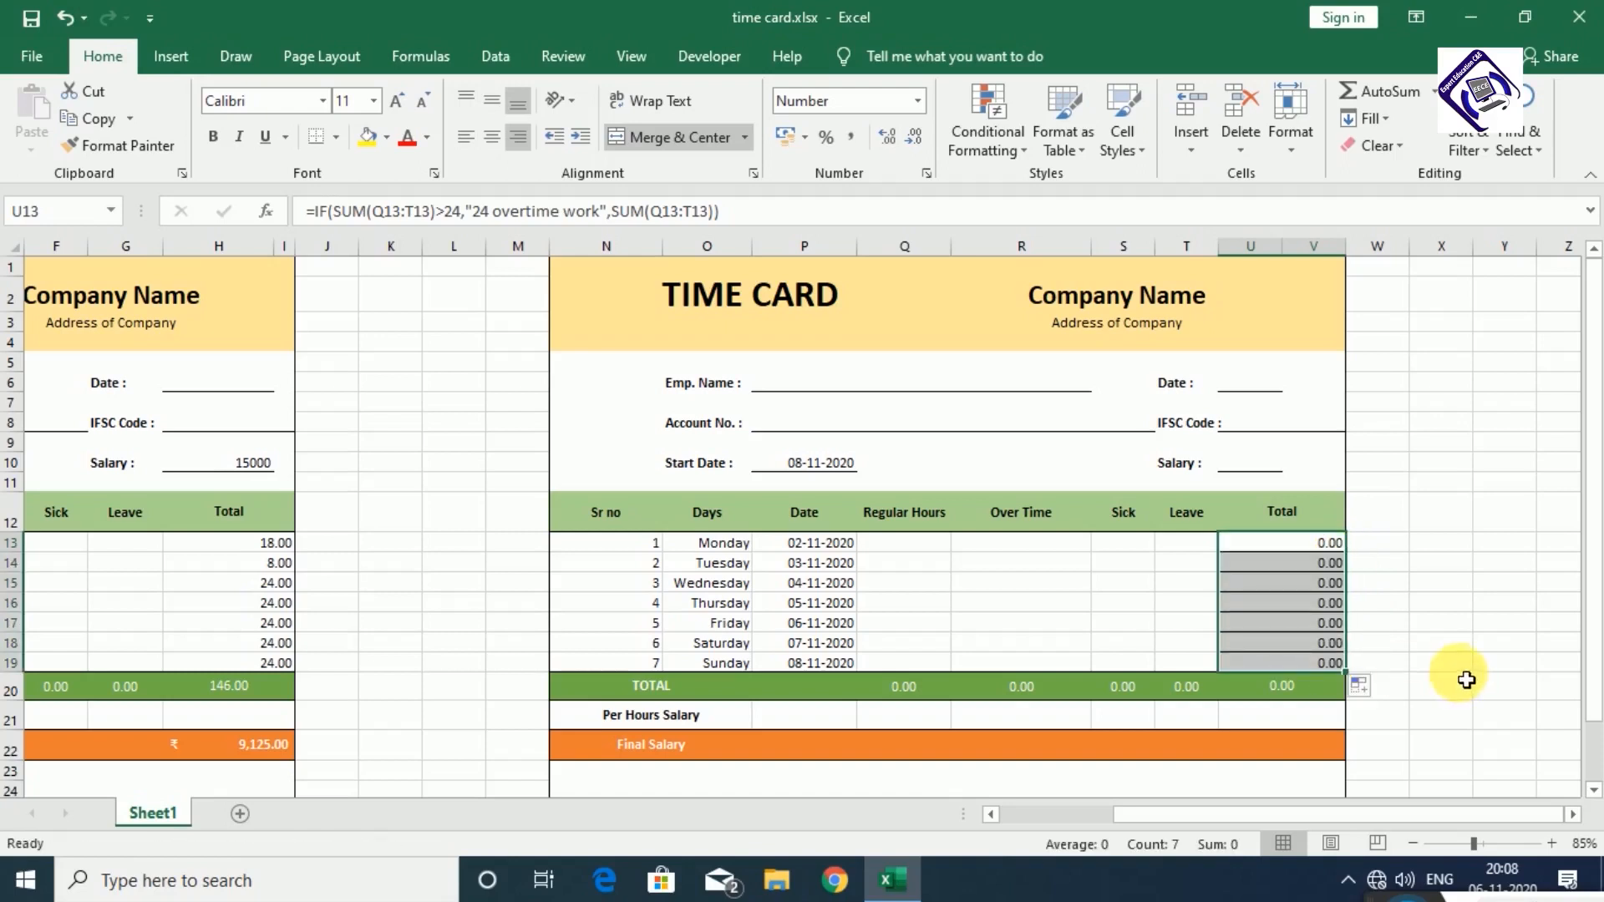
pyautogui.hotkey('ctrl', 'z')
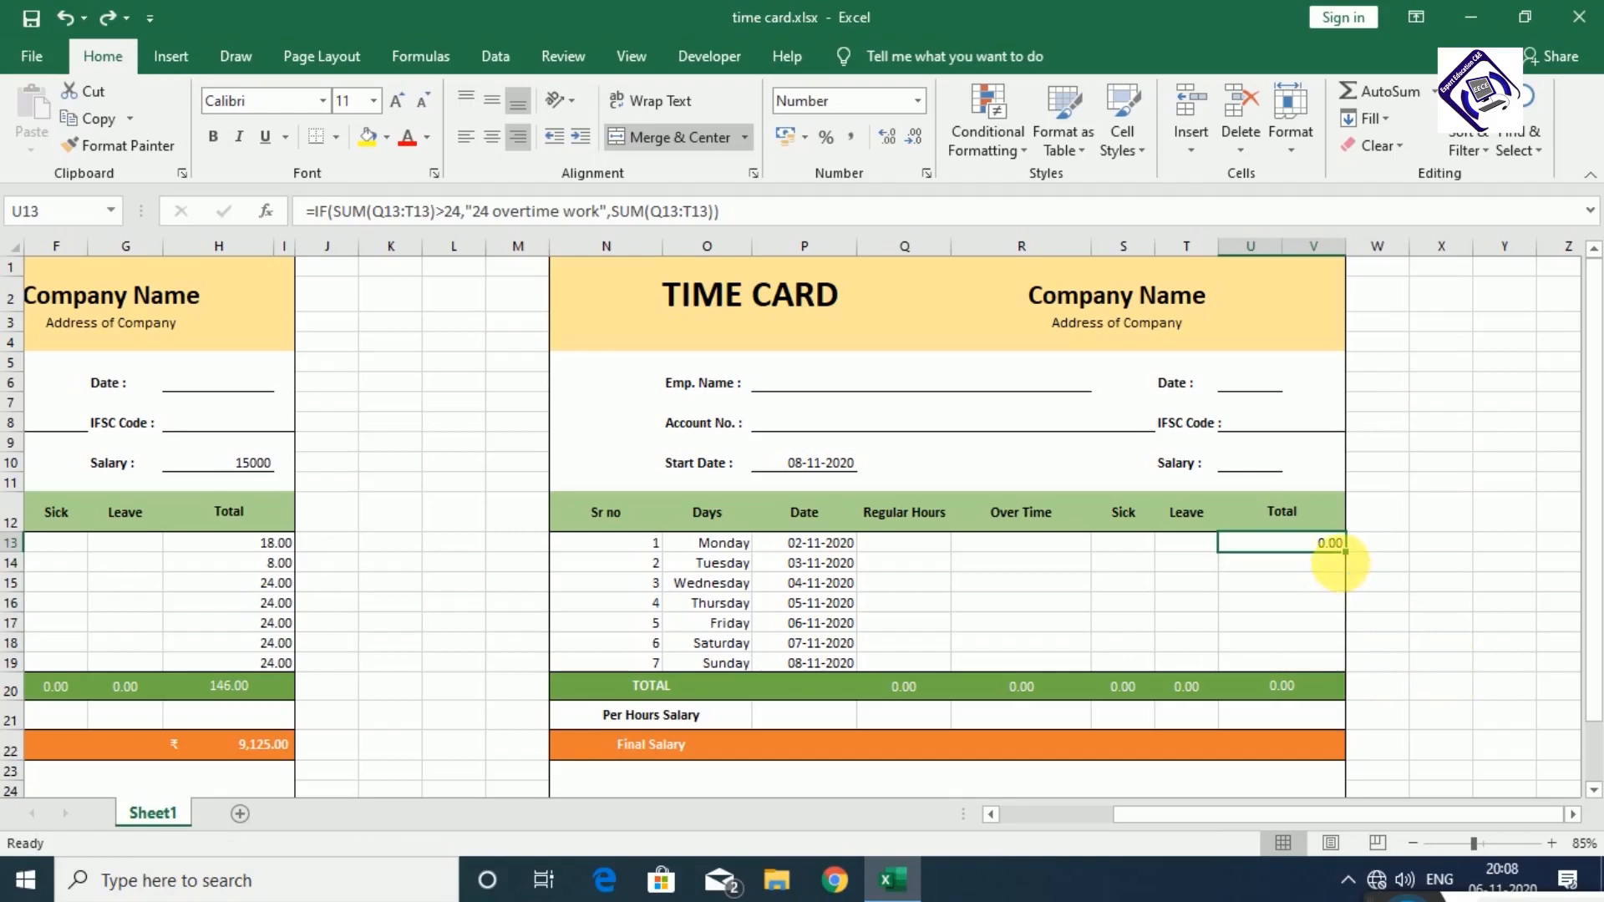
# - Copy the daily Total formula from U13 and paste only the formula into U14:U19
pyautogui.hotkey('ctrl', 'c')
pyautogui.moveTo(1317, 565); pyautogui.dragTo(1315, 664)
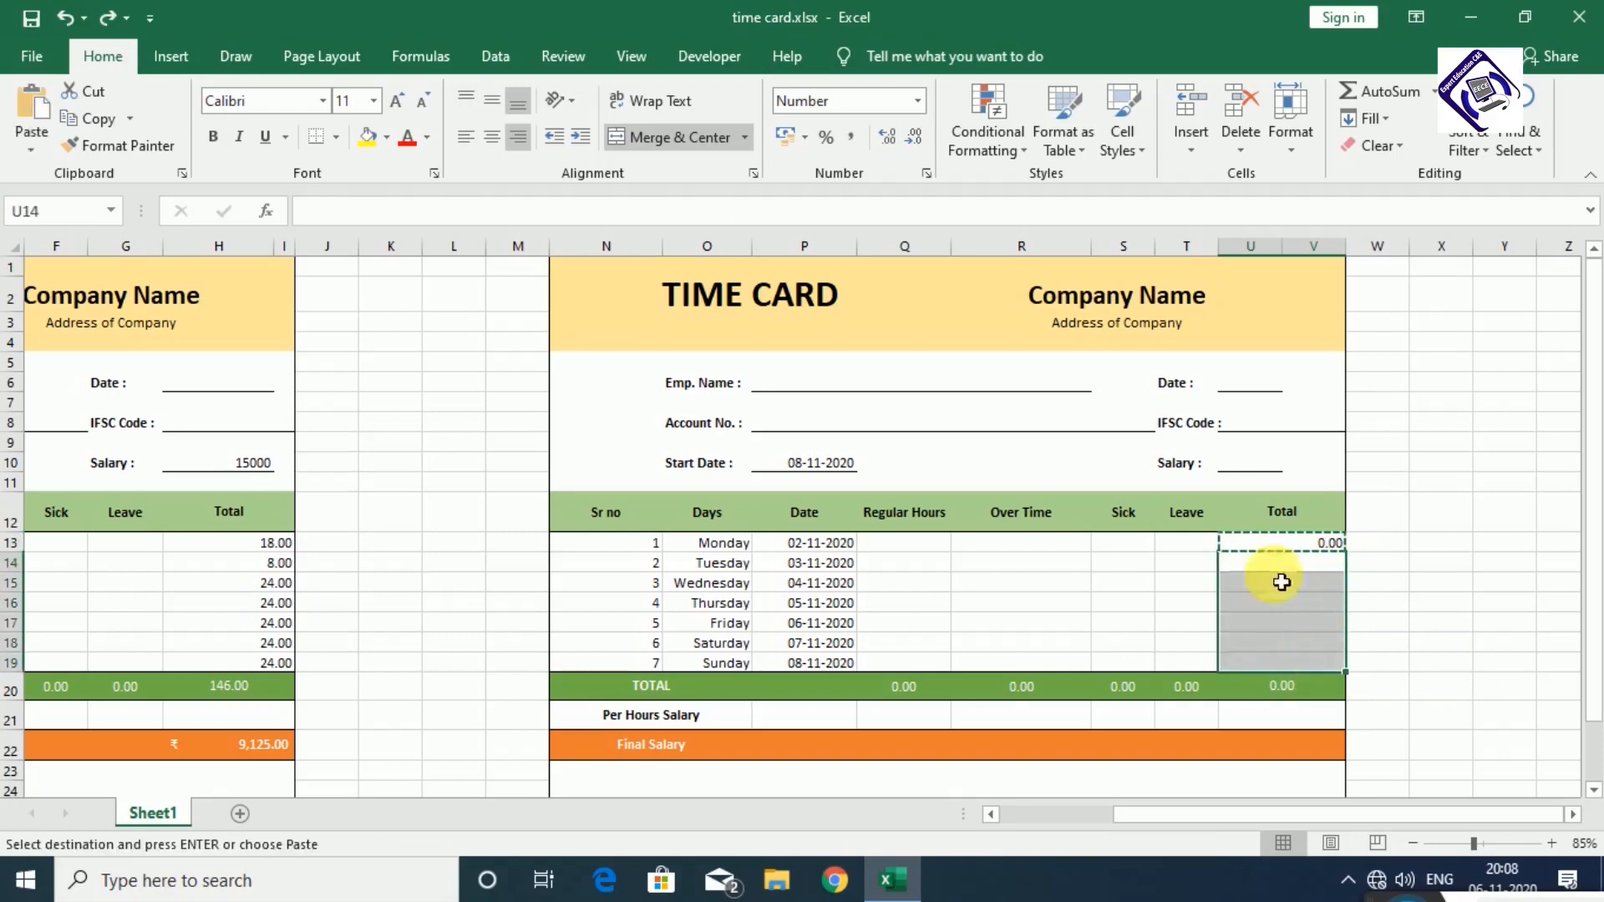
pyautogui.click(30, 150)
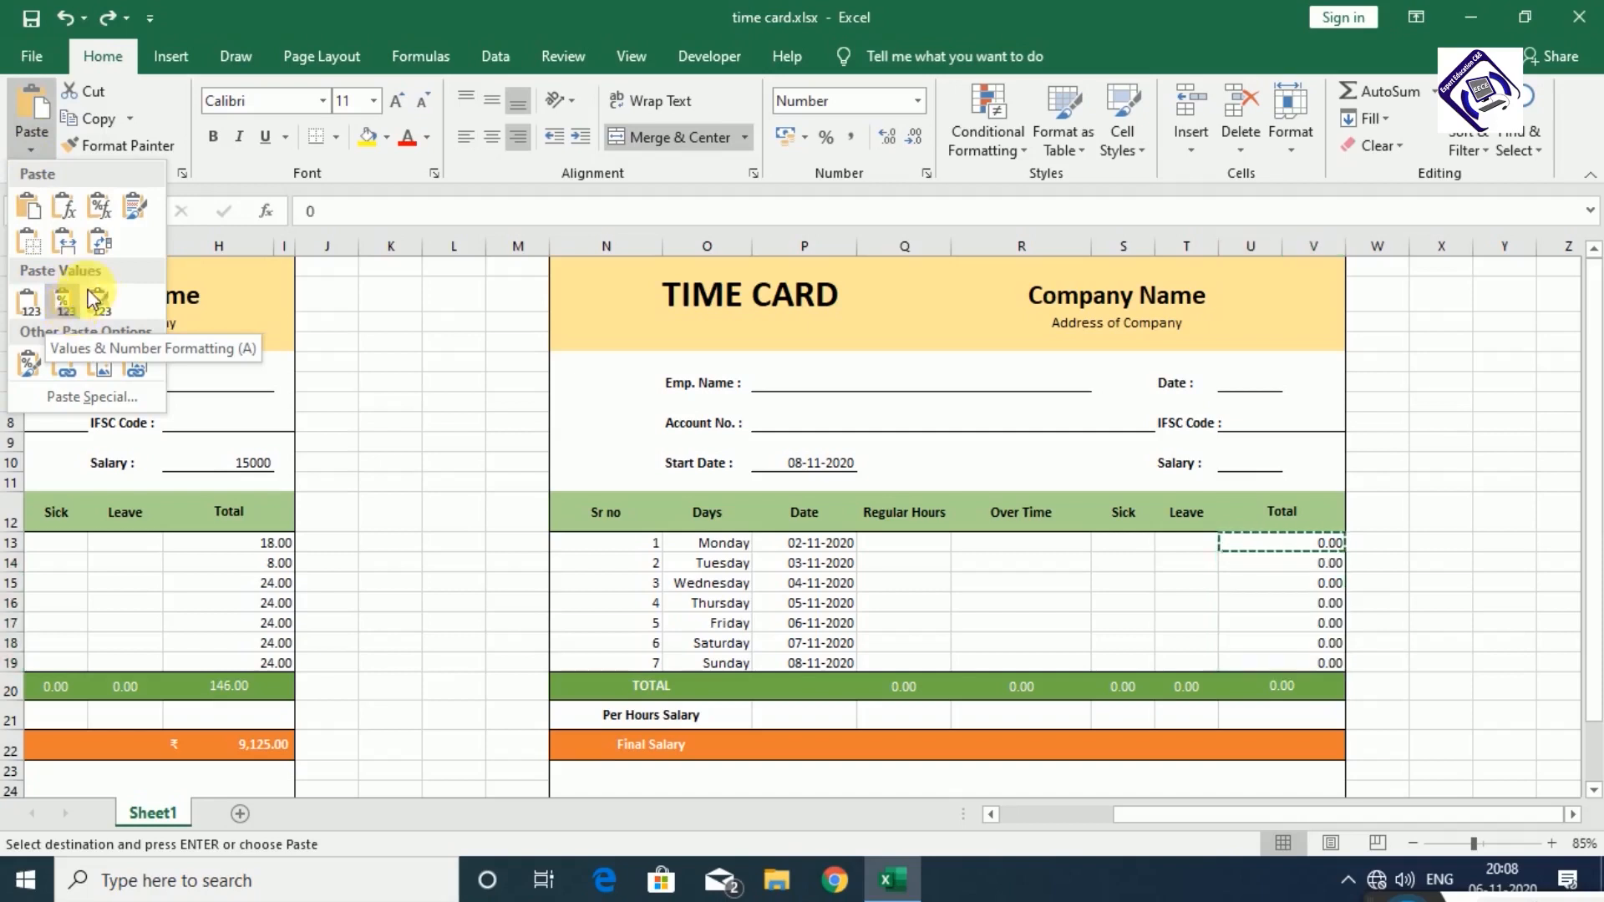
pyautogui.click(58, 209)
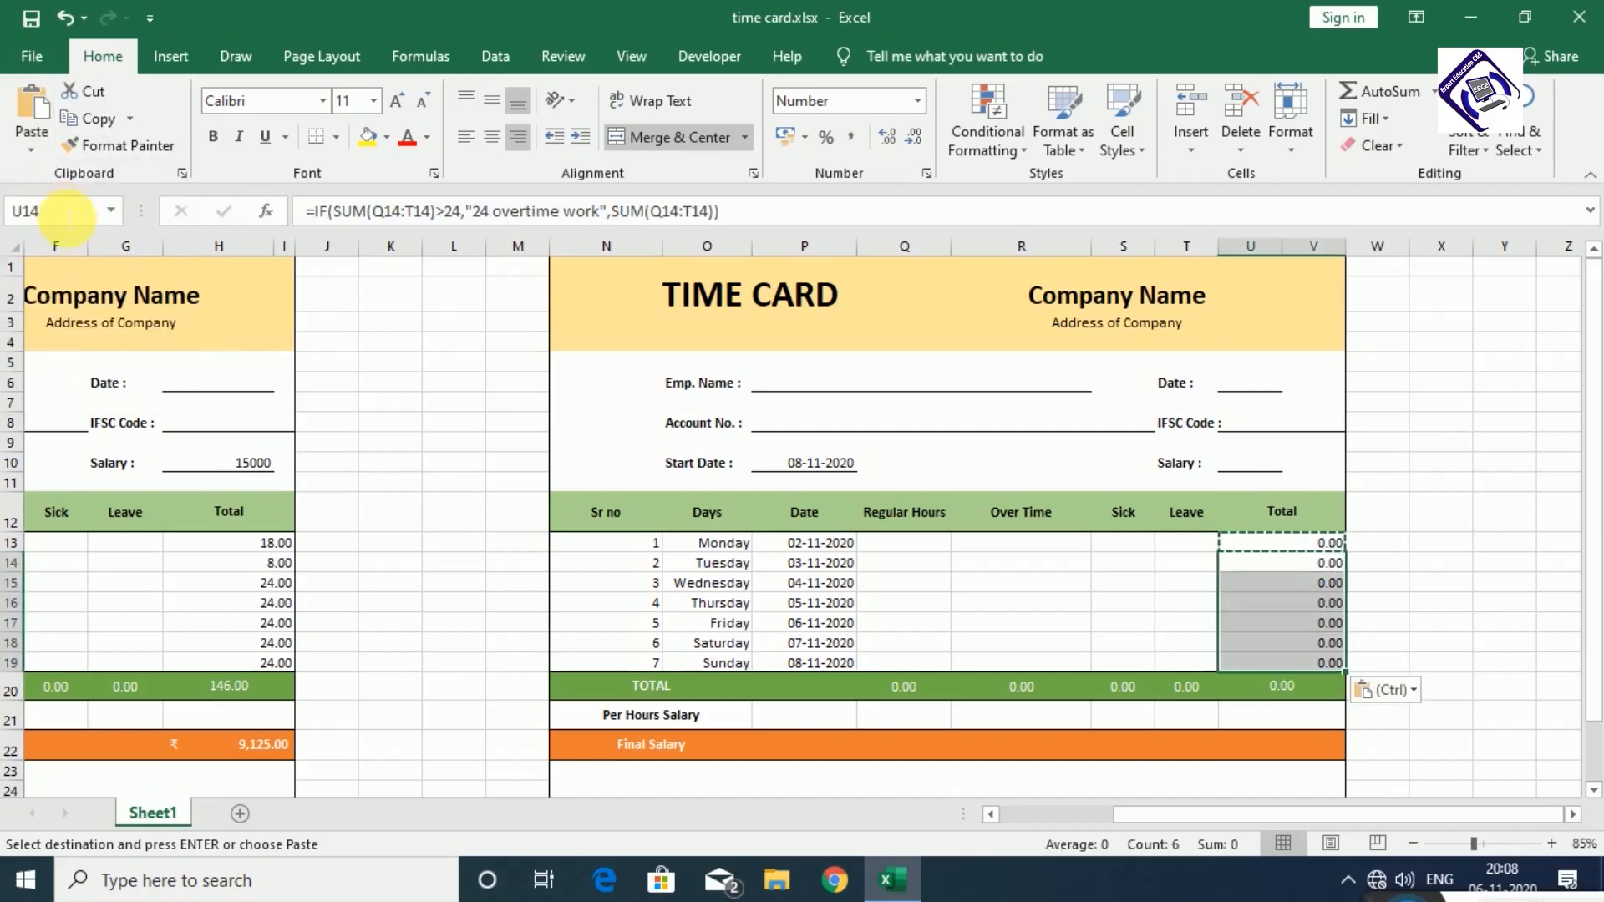
pyautogui.click(1453, 582)
pyautogui.press('Escape')
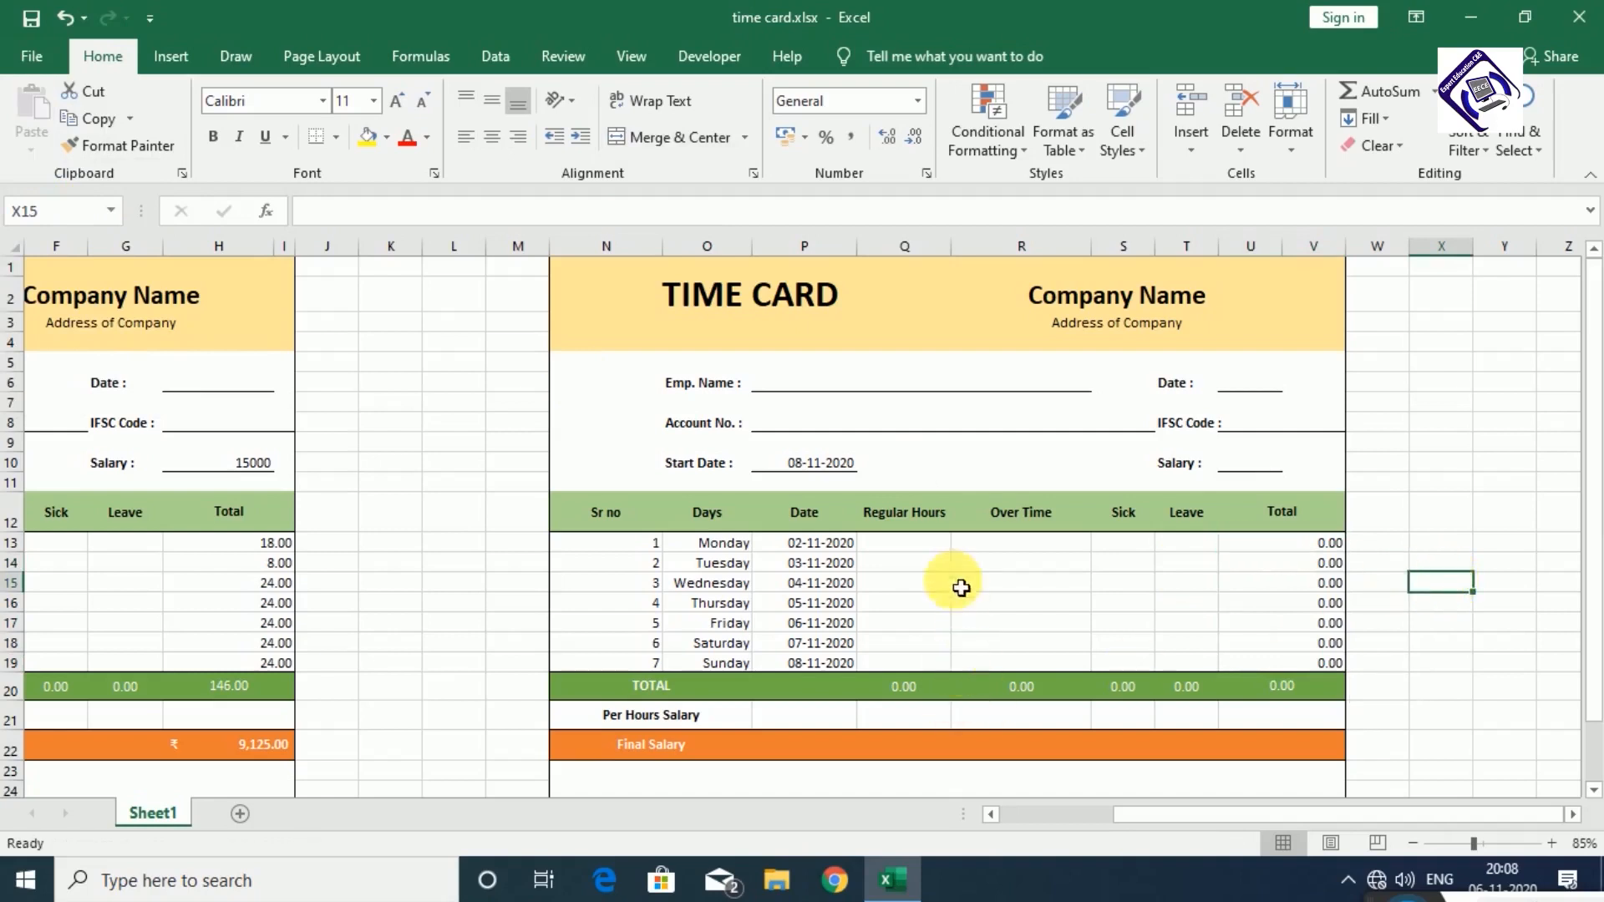
# - Enter 8 regular hours for both Monday and Tuesday in Q13 and Q14, and check the column's total in Q20
pyautogui.click(917, 546)
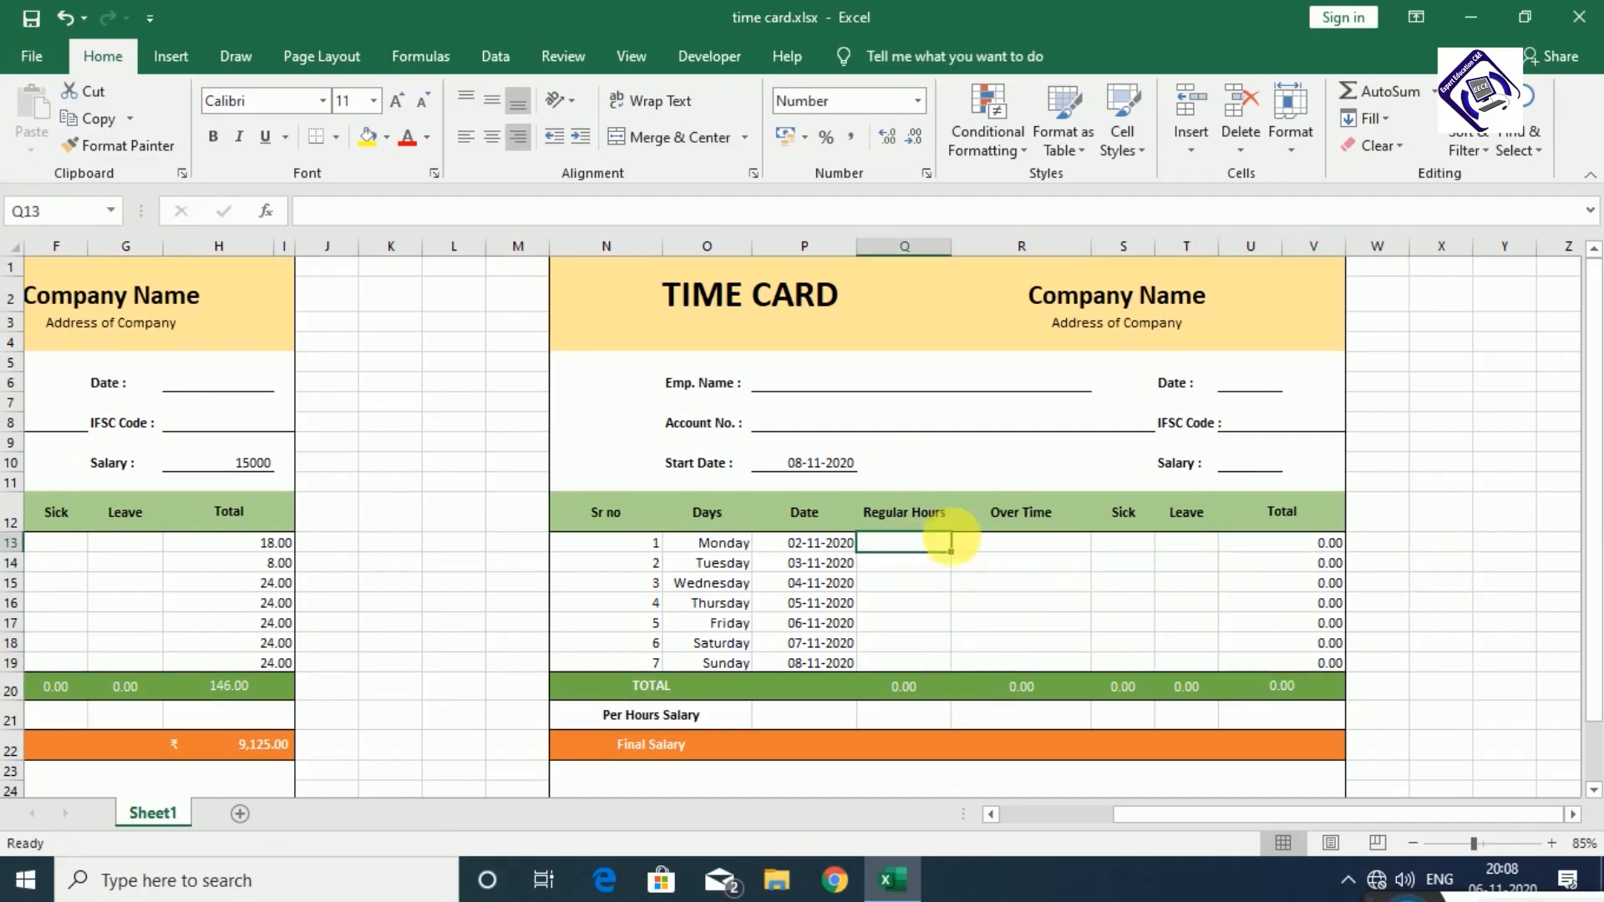
pyautogui.write('8')
pyautogui.press('Return')
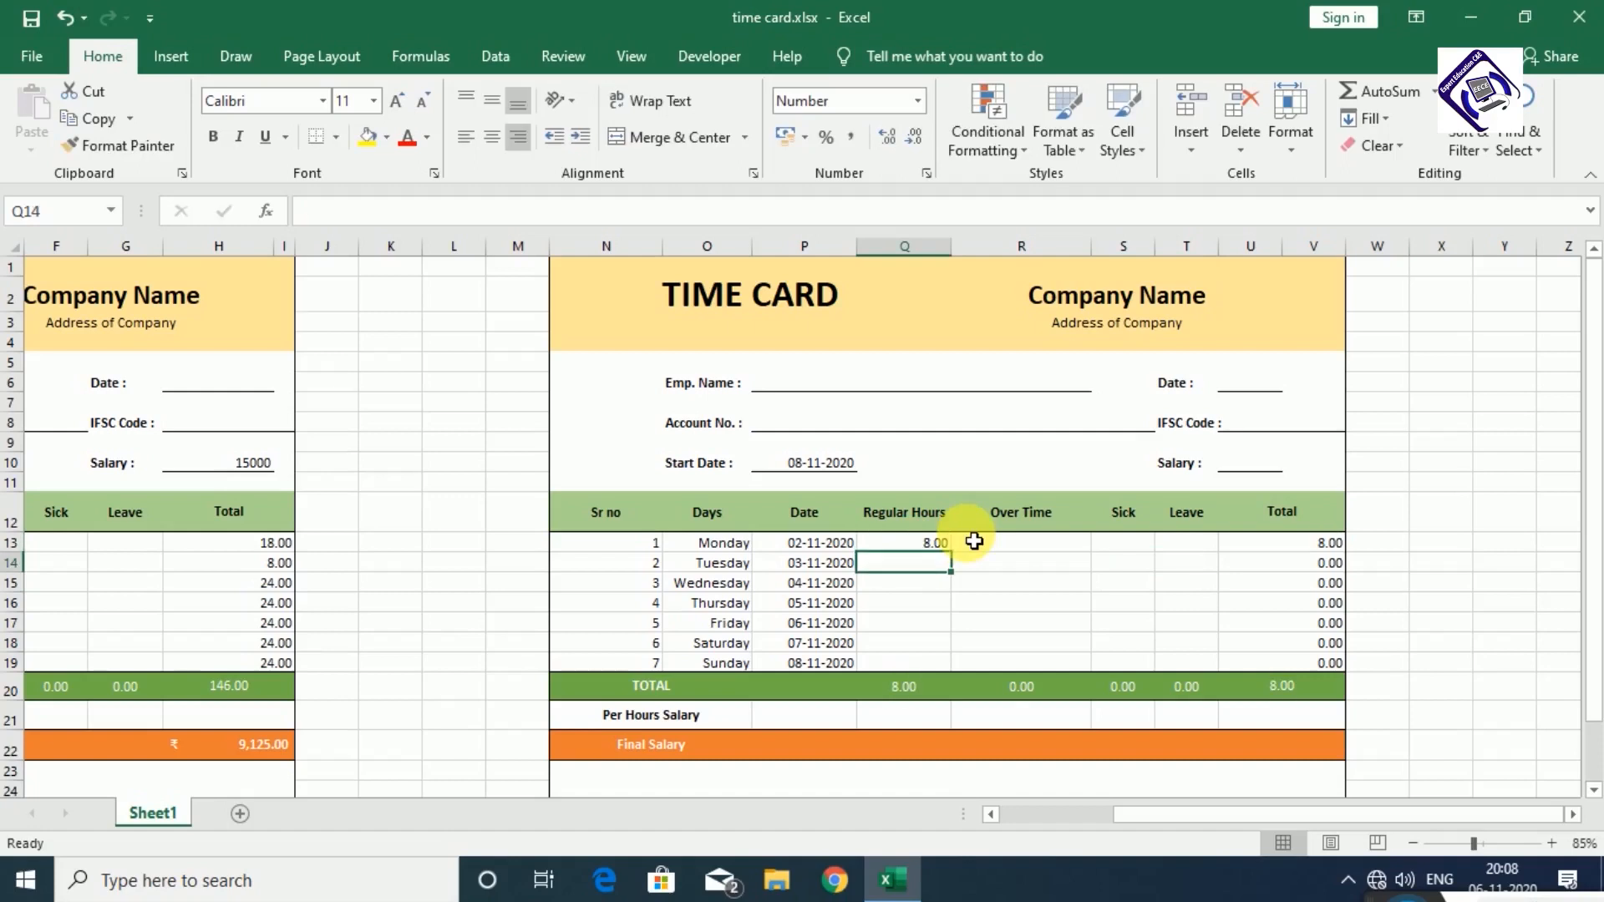
pyautogui.write('8')
pyautogui.press('Return')
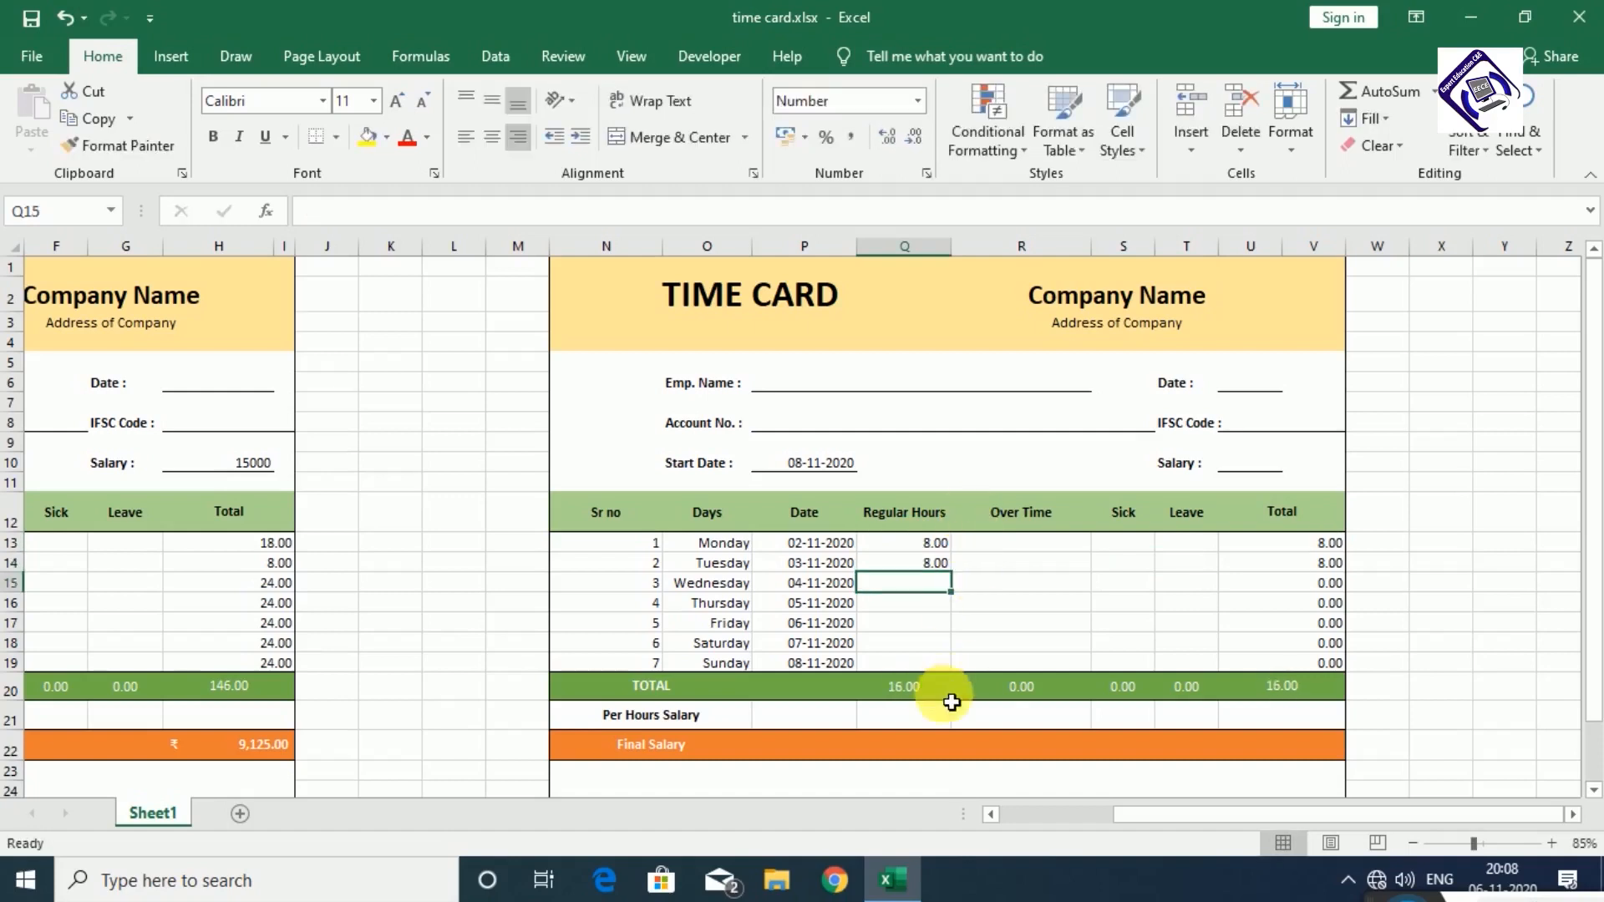
pyautogui.click(921, 698)
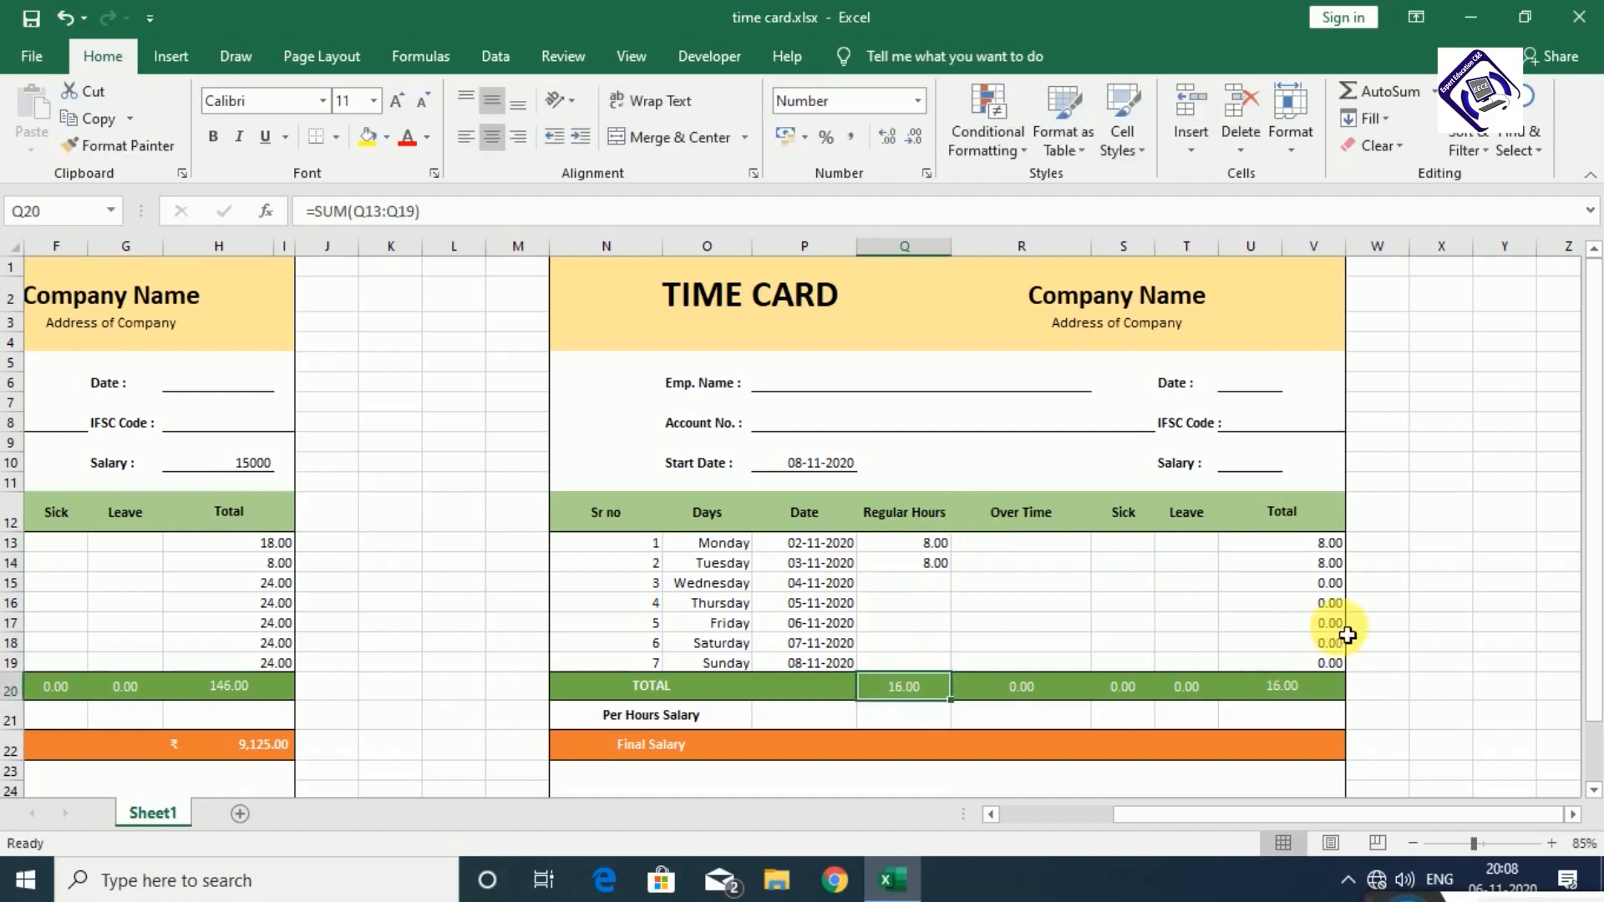
# - Enter overtime hours of 5 for Monday in R13 and 10 for Tuesday in R14
pyautogui.click(1040, 544)
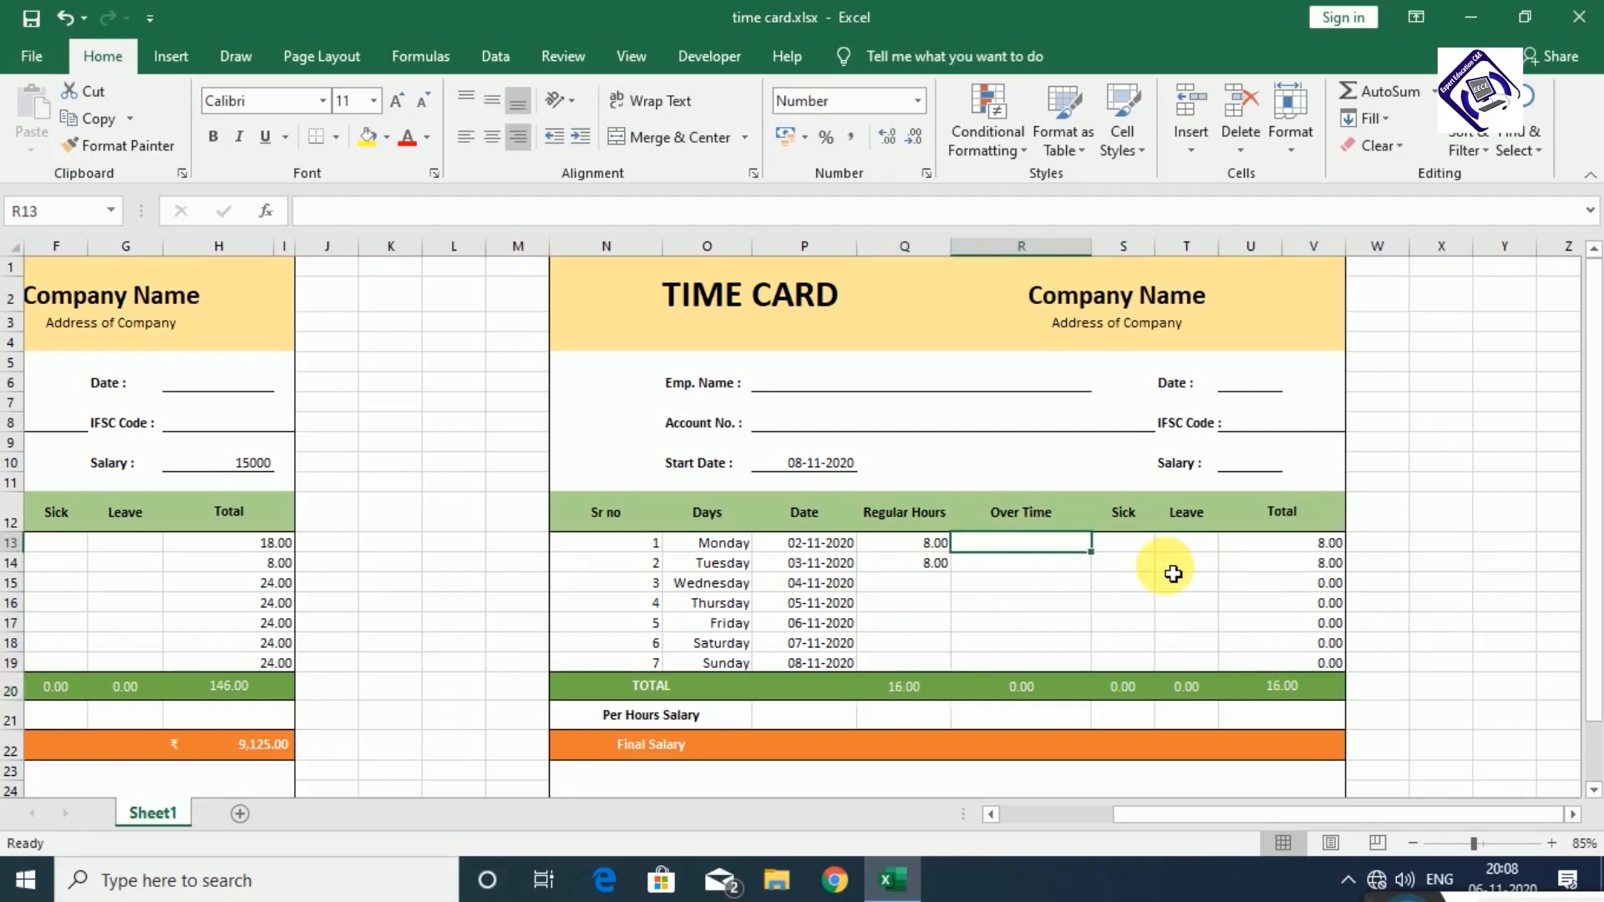
pyautogui.write('5')
pyautogui.press('Return')
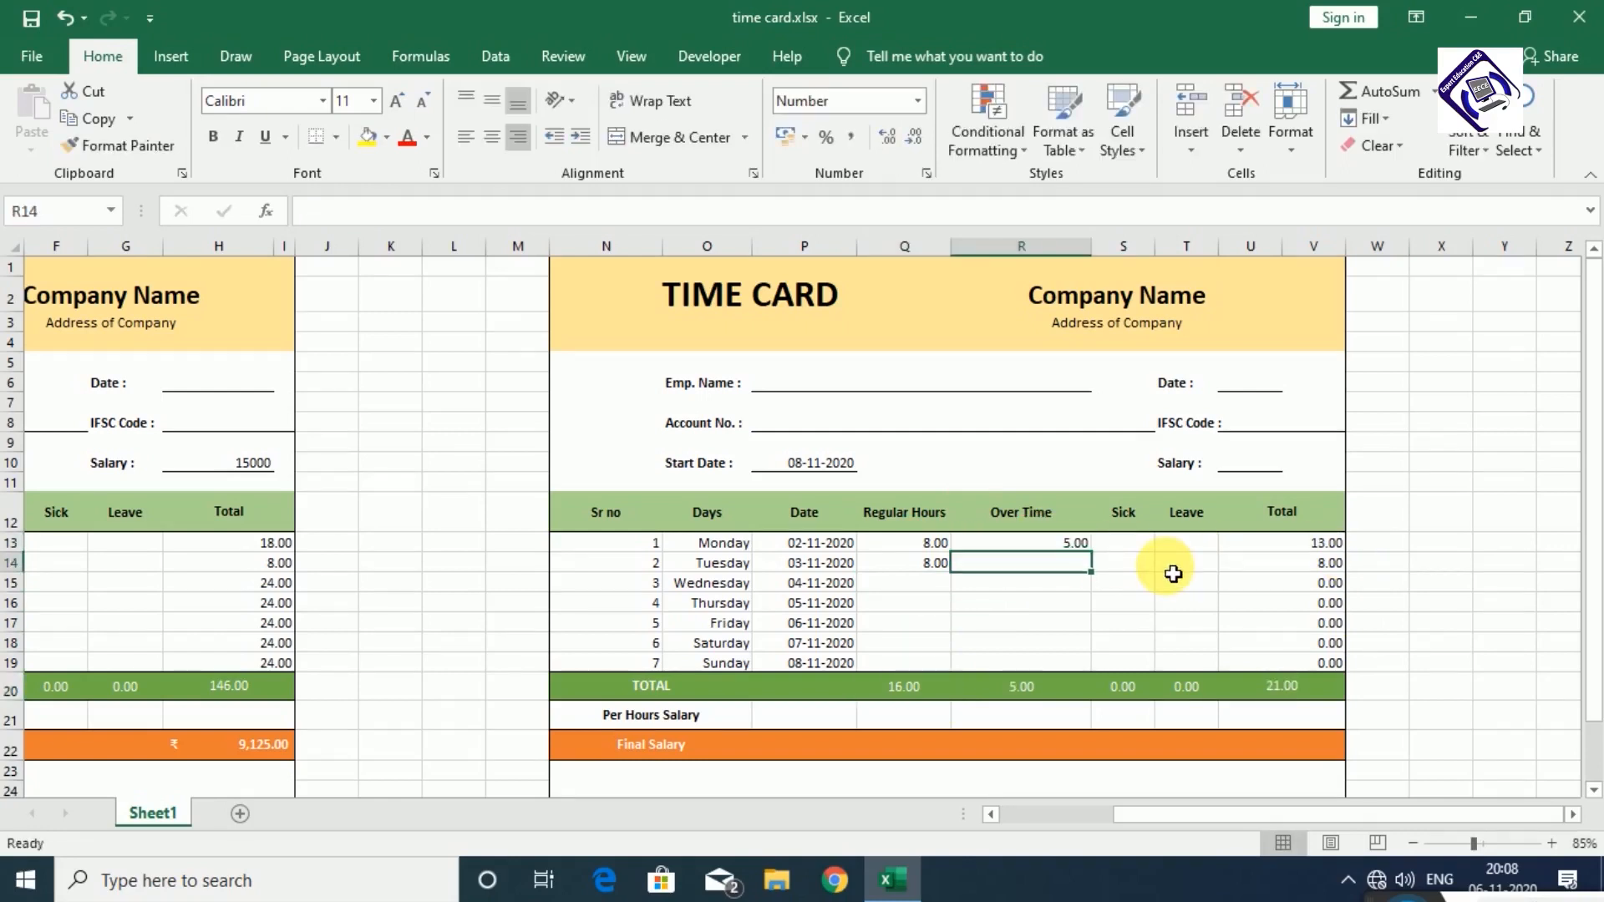
pyautogui.write('10')
pyautogui.press('Return')
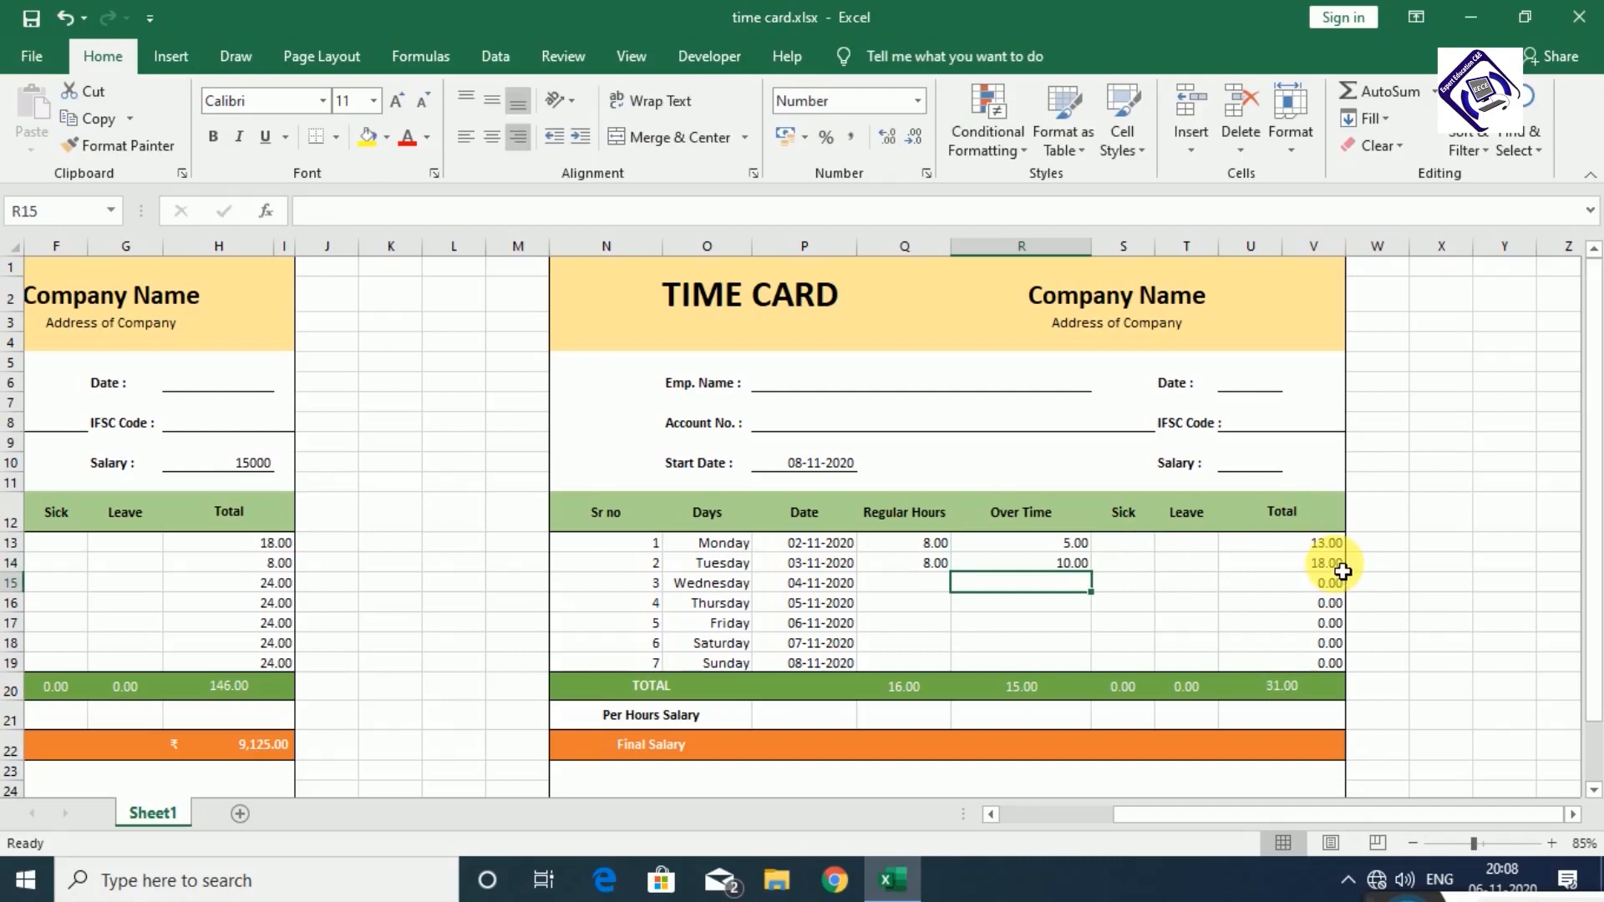
# - Change Tuesday's overtime in R14 to 16 hours
pyautogui.click(1068, 563)
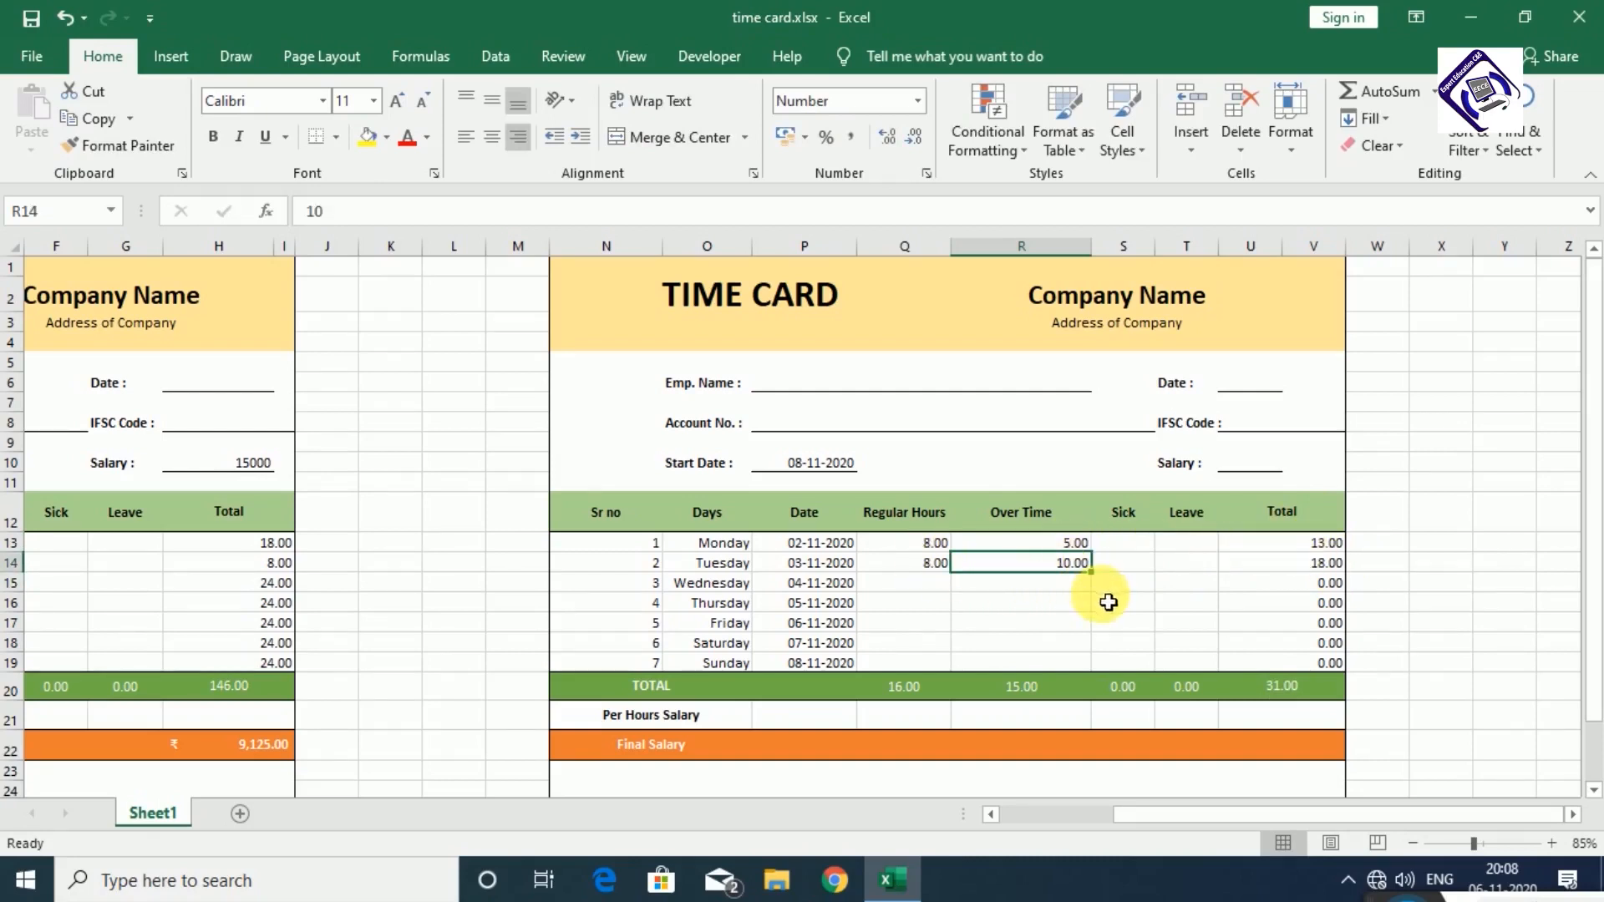
pyautogui.write('16')
pyautogui.press('Return')
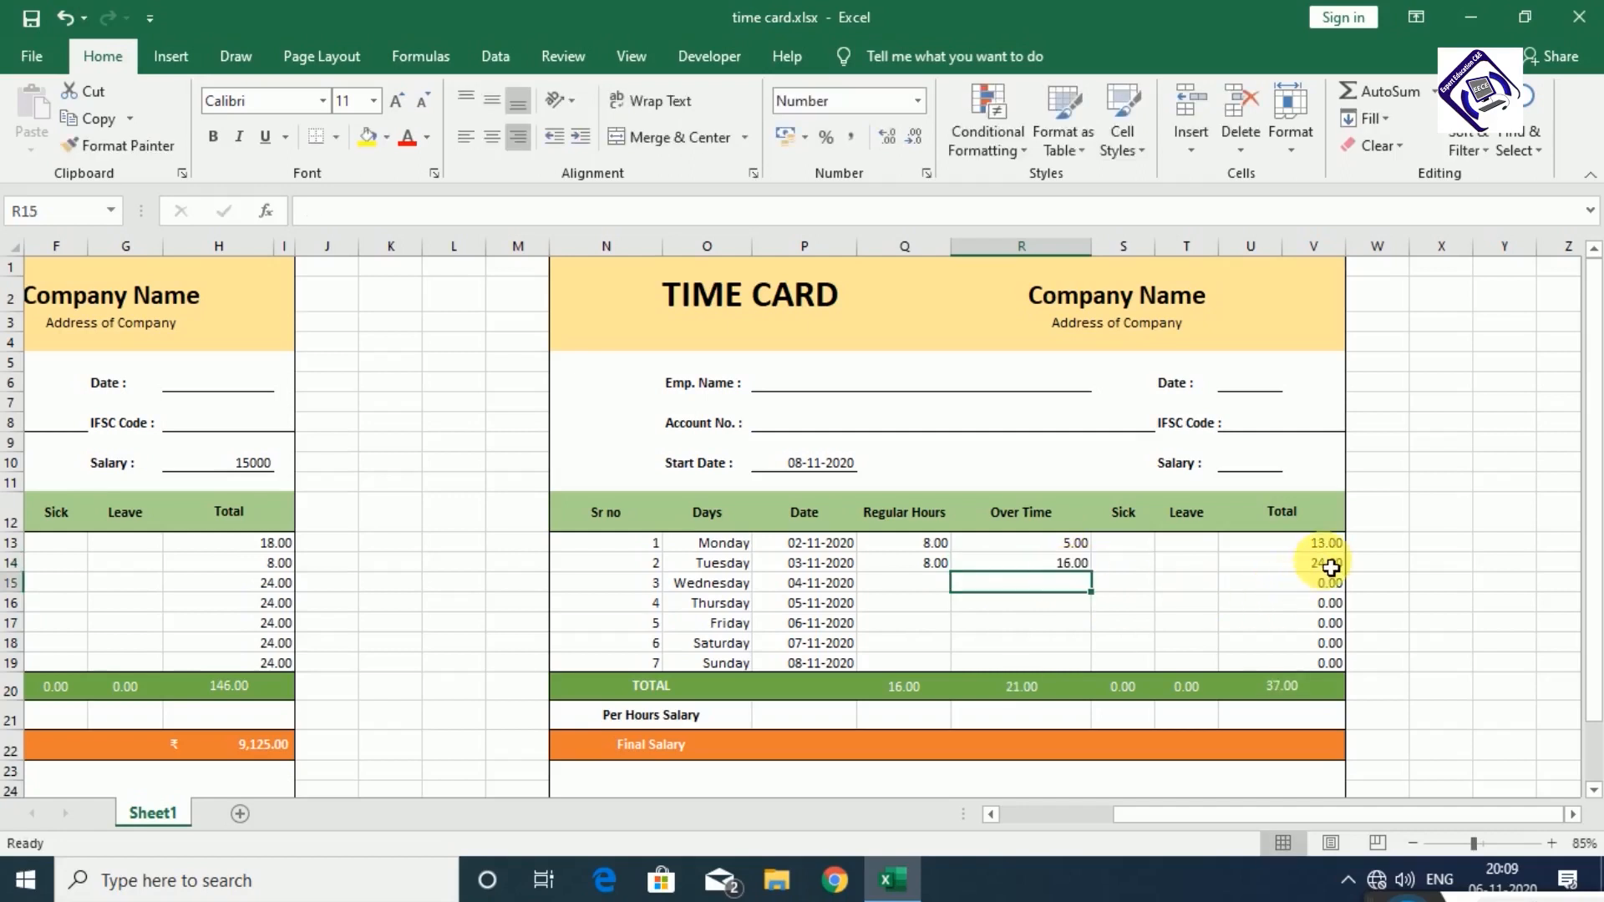
# - Test the 24-hour limit by setting Tuesday's regular hours in Q14 to 10, and inspect the Total cell U14
pyautogui.click(939, 568)
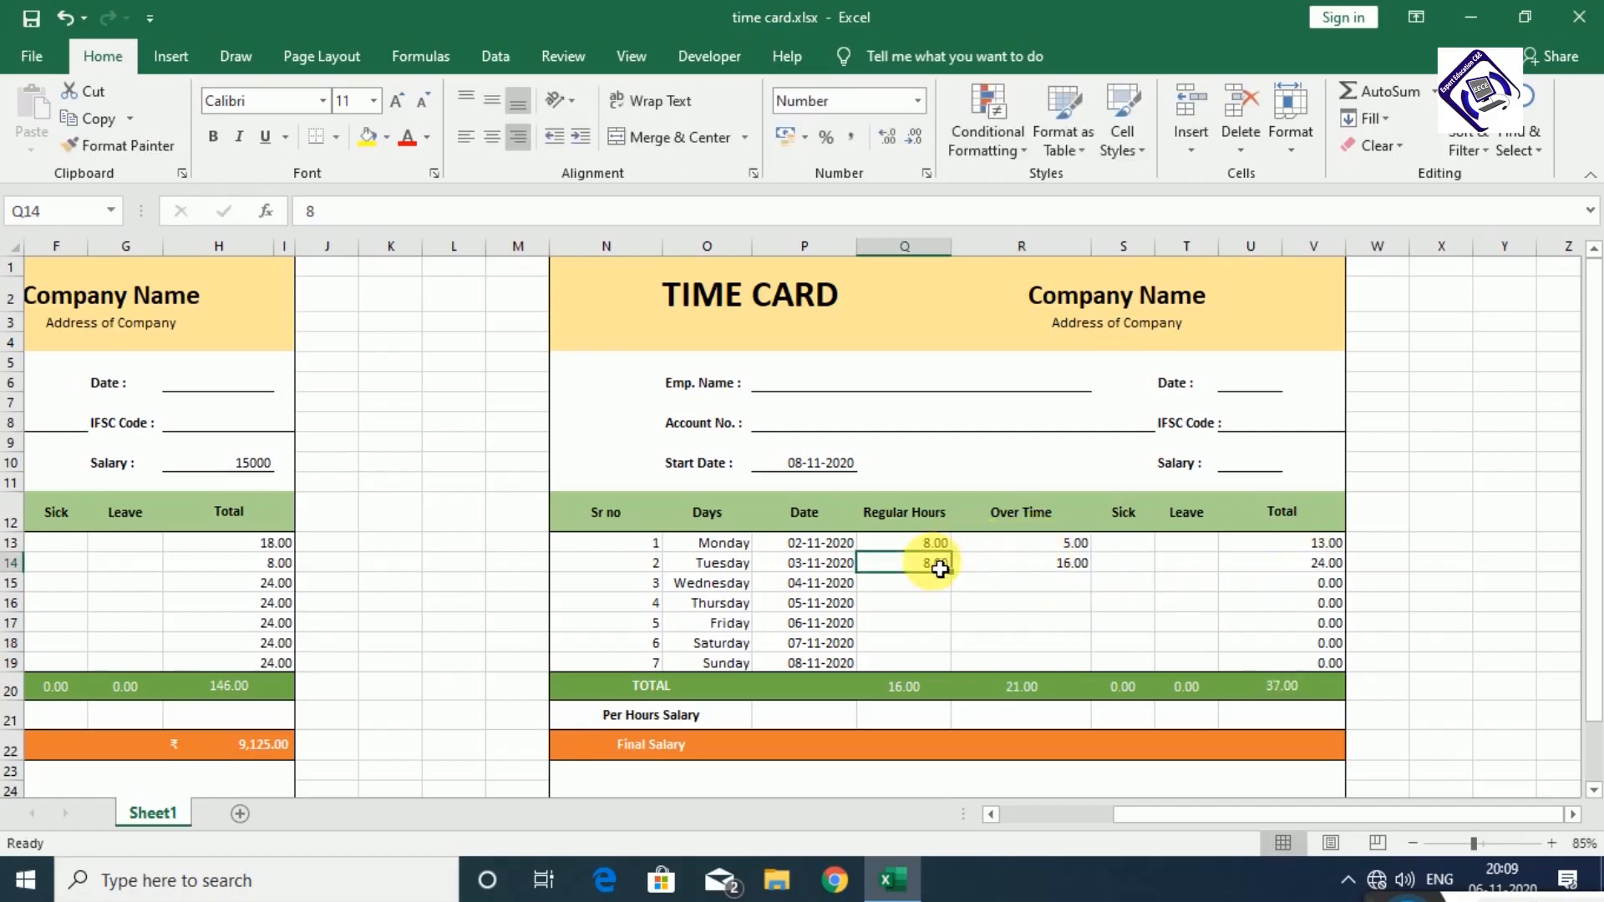
pyautogui.write('10')
pyautogui.press('Return')
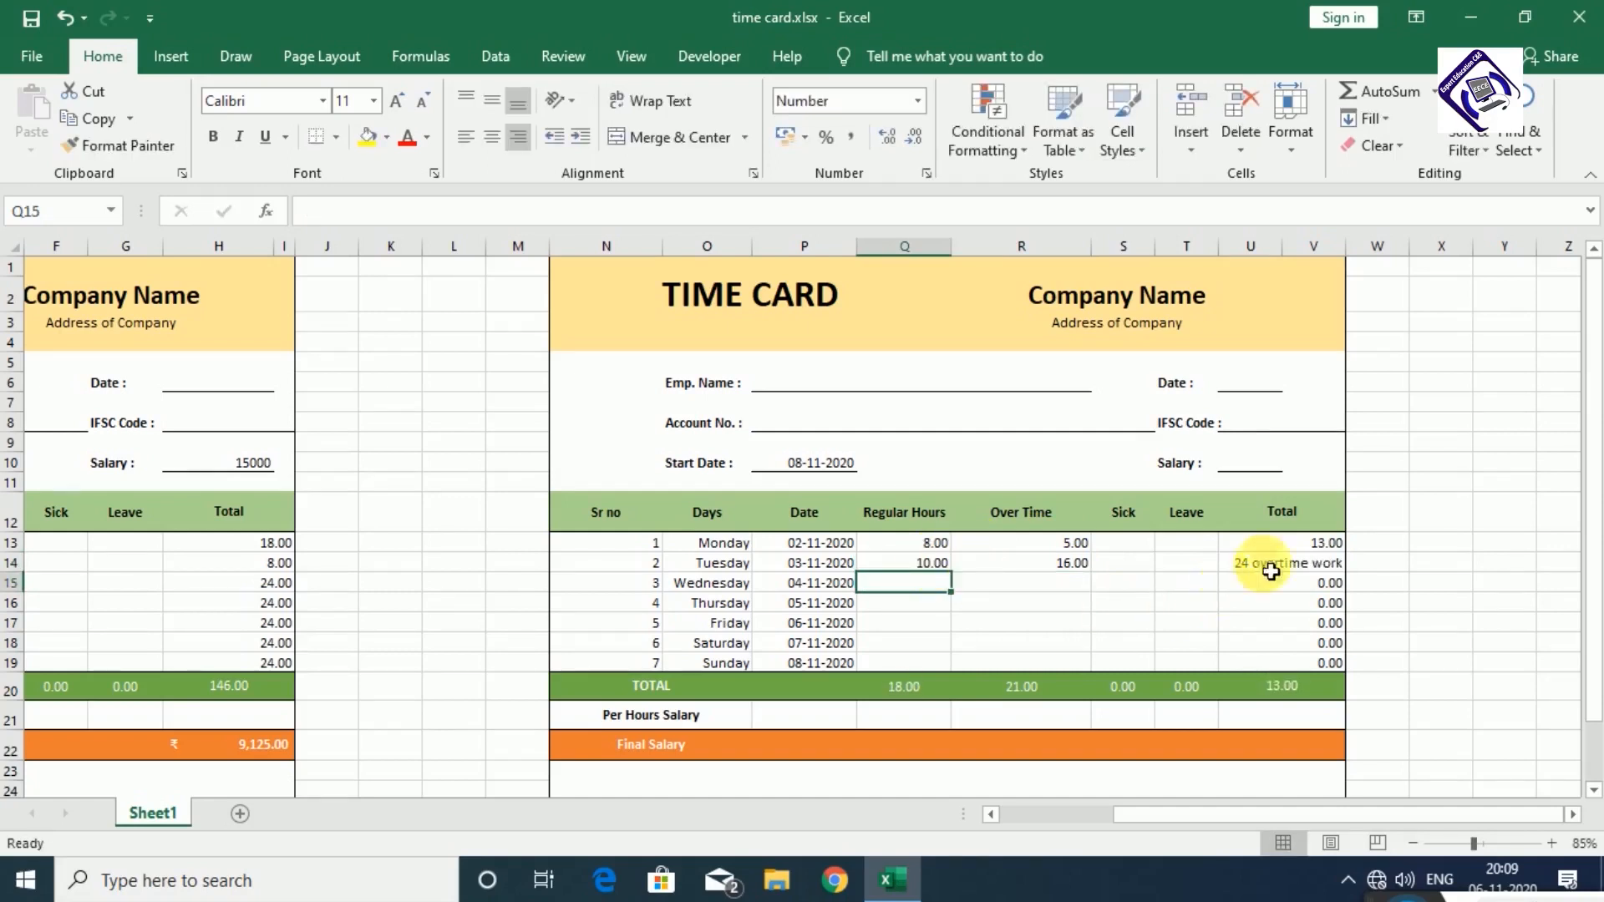
pyautogui.click(1310, 566)
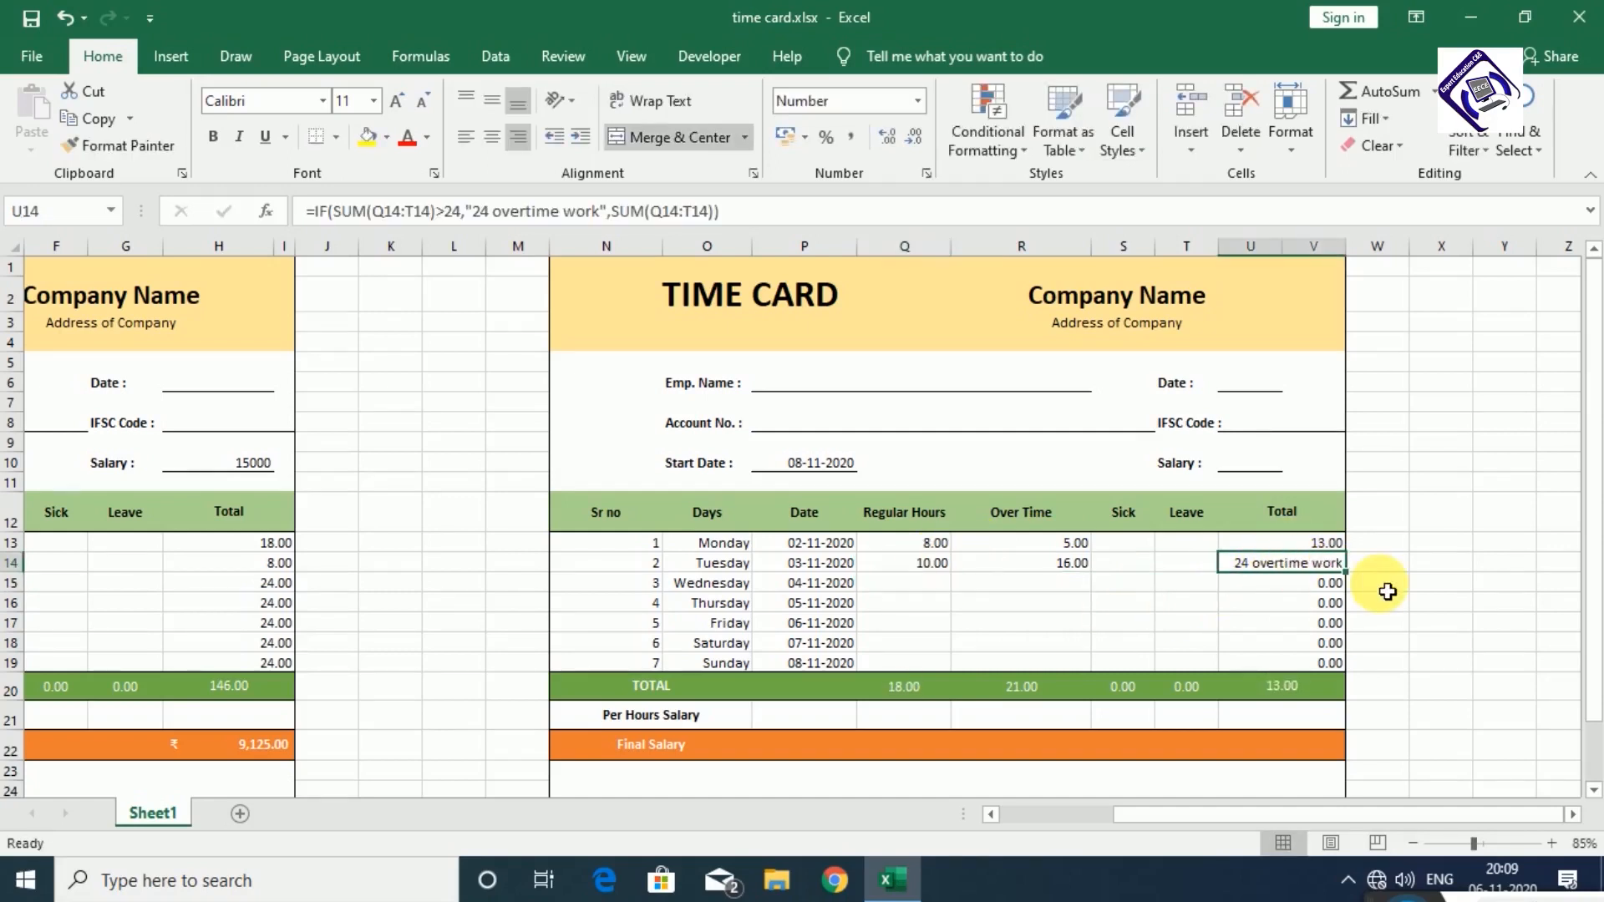
# - Set Tuesday's regular hours in Q14 back to 8
pyautogui.click(936, 568)
pyautogui.doubleClick(935, 568)
pyautogui.press('BackSpace')
pyautogui.press('BackSpace')
pyautogui.write('8')
pyautogui.press('Return')
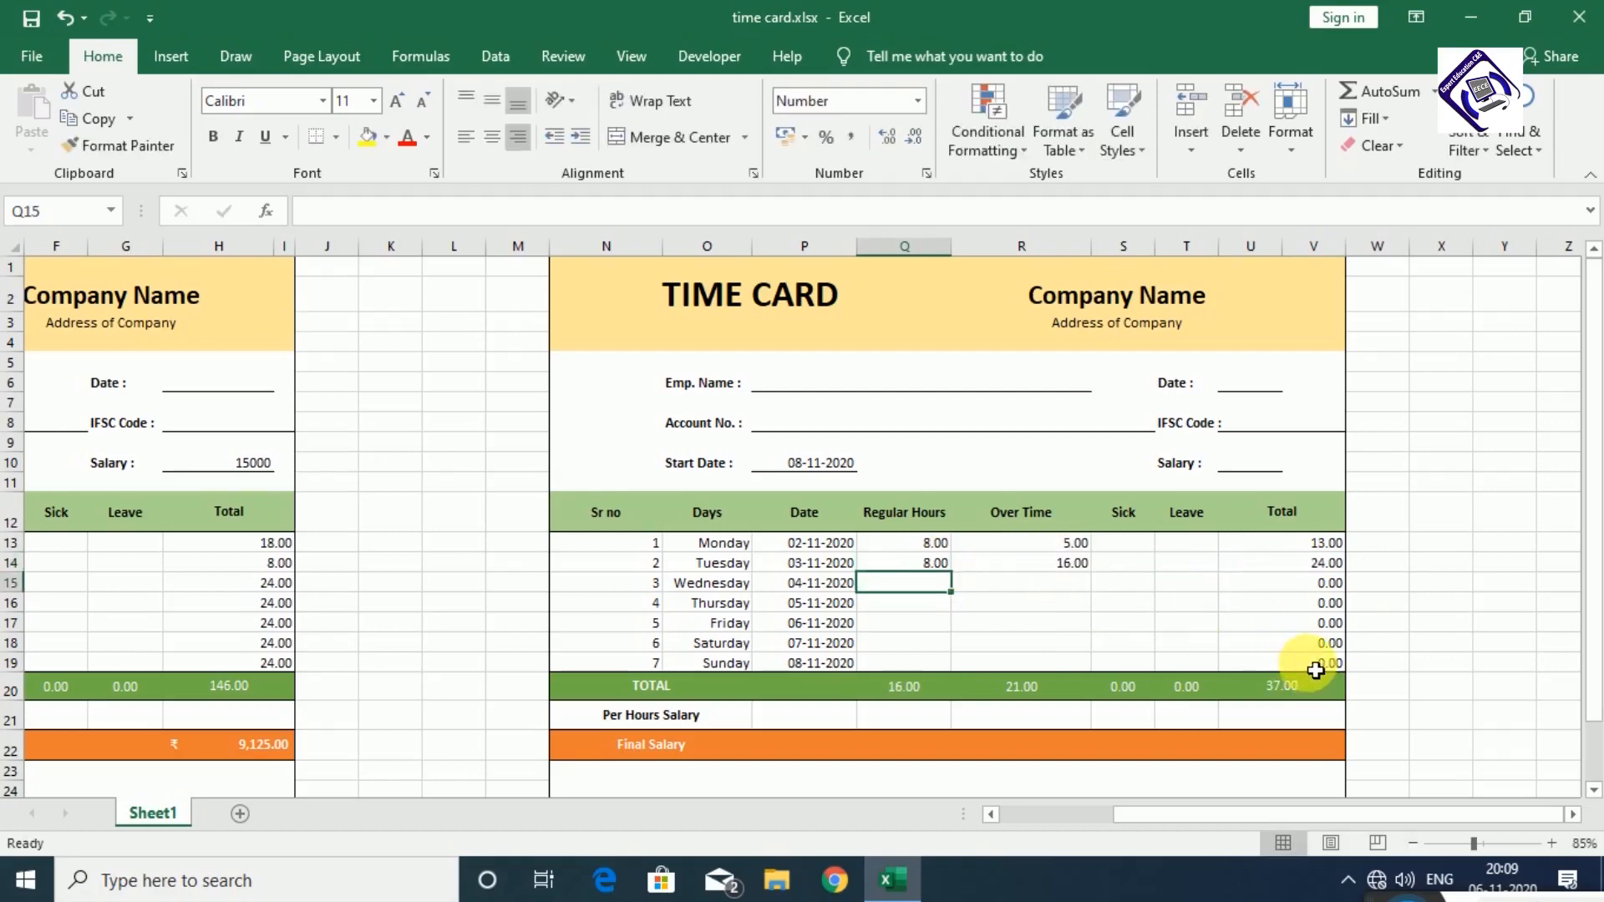
# - Enter the formula =U10/30/8 in the Per Hours Salary row under Regular Hours, Q21
pyautogui.scroll(-1, 1315, 670)
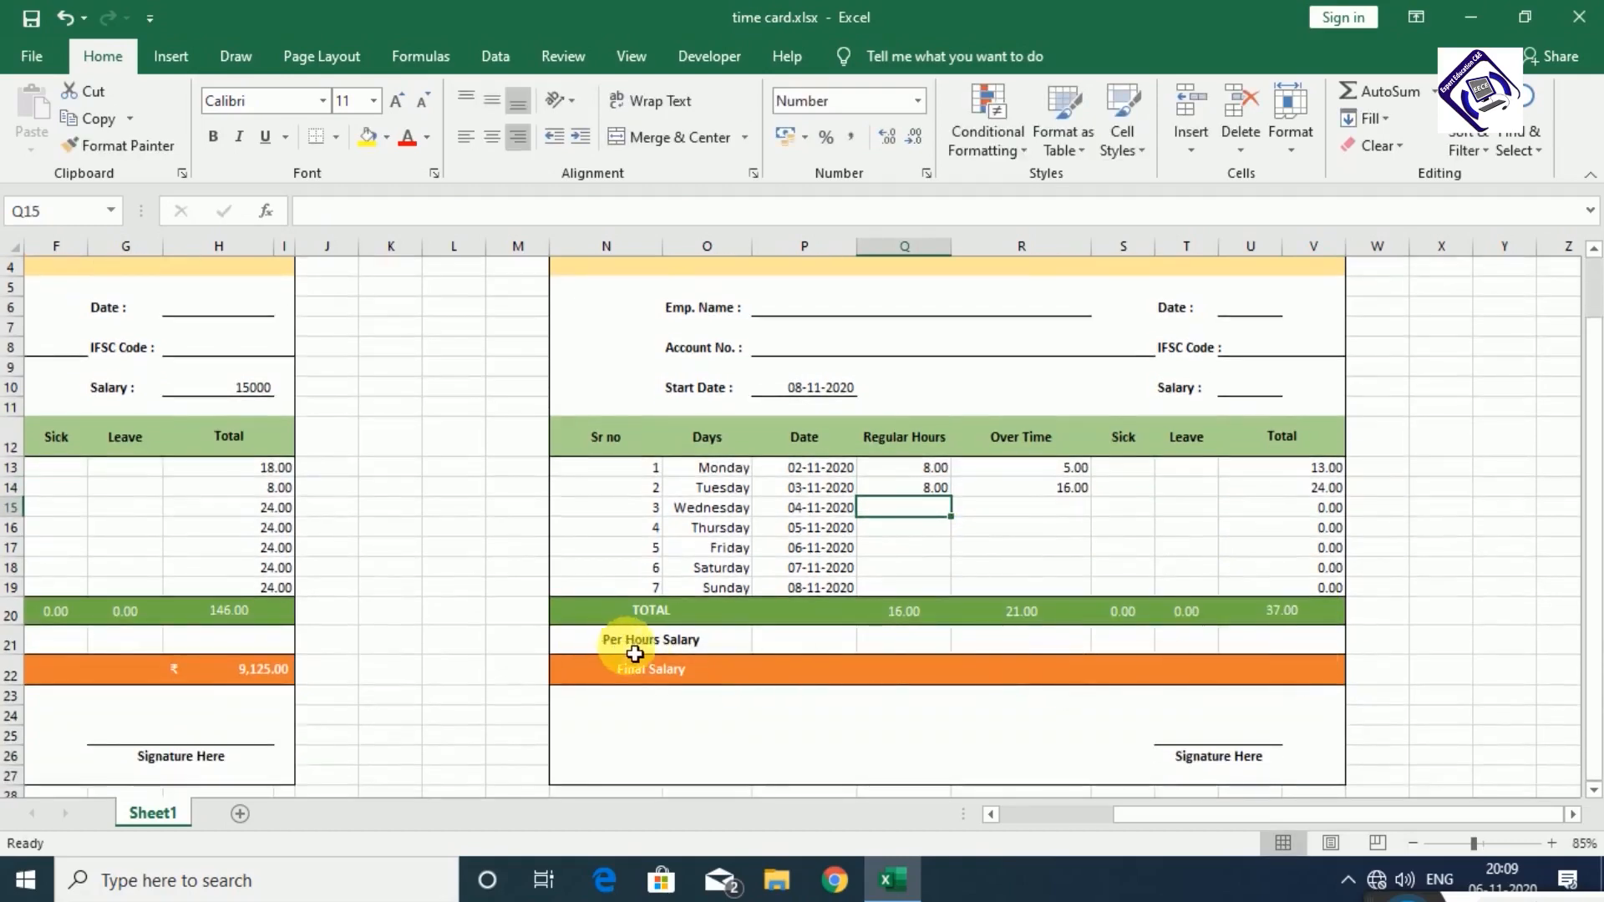
pyautogui.click(907, 645)
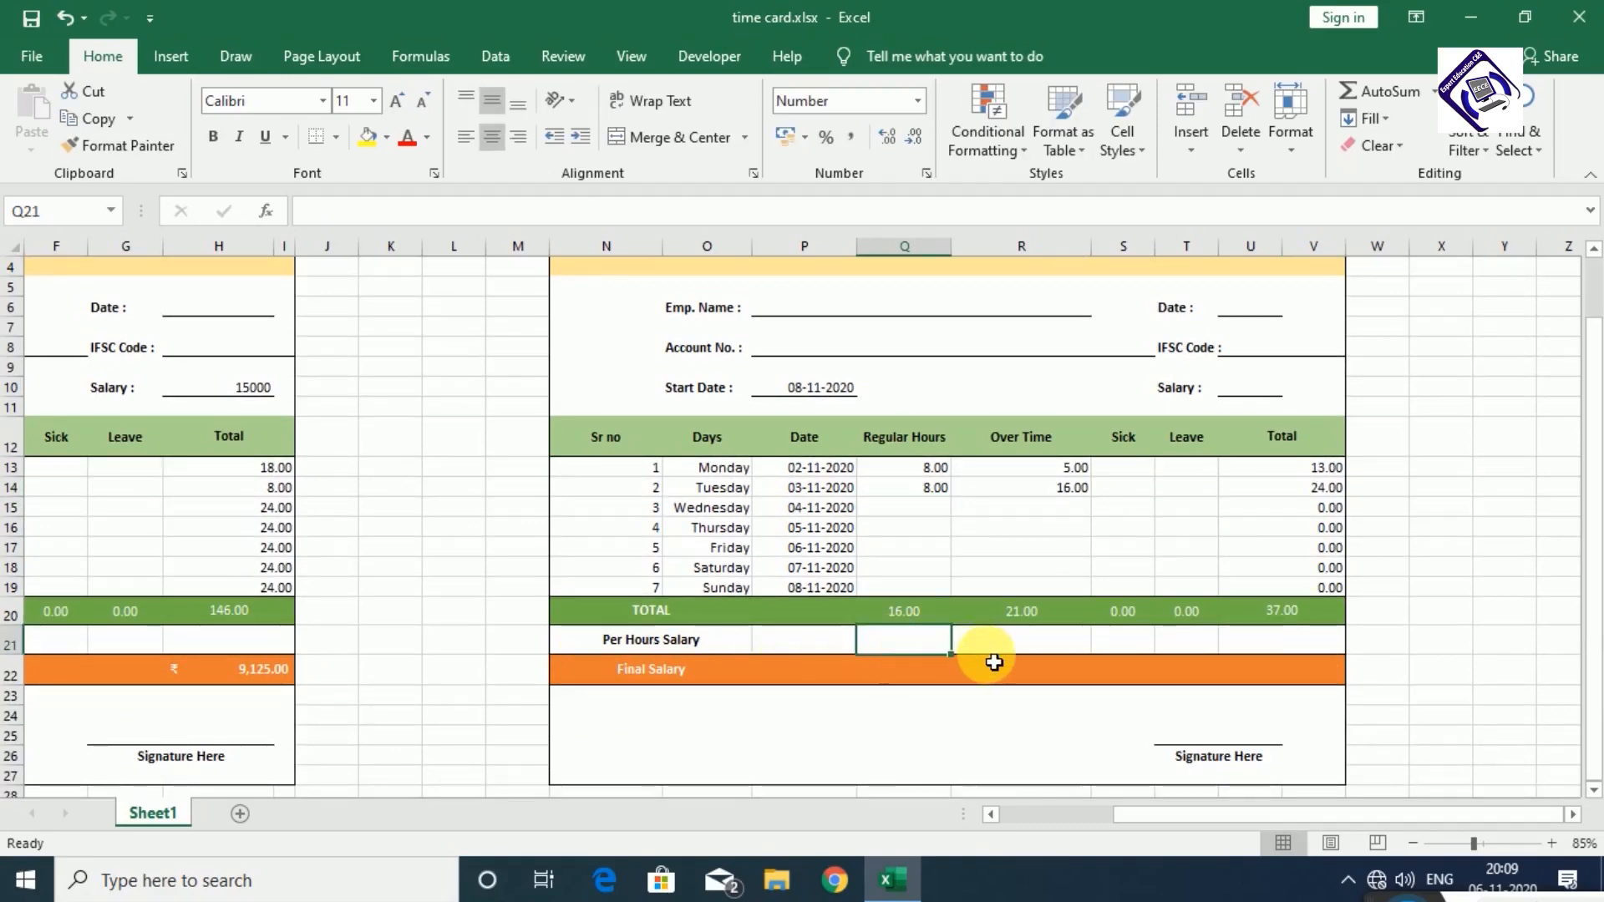
pyautogui.write('=')
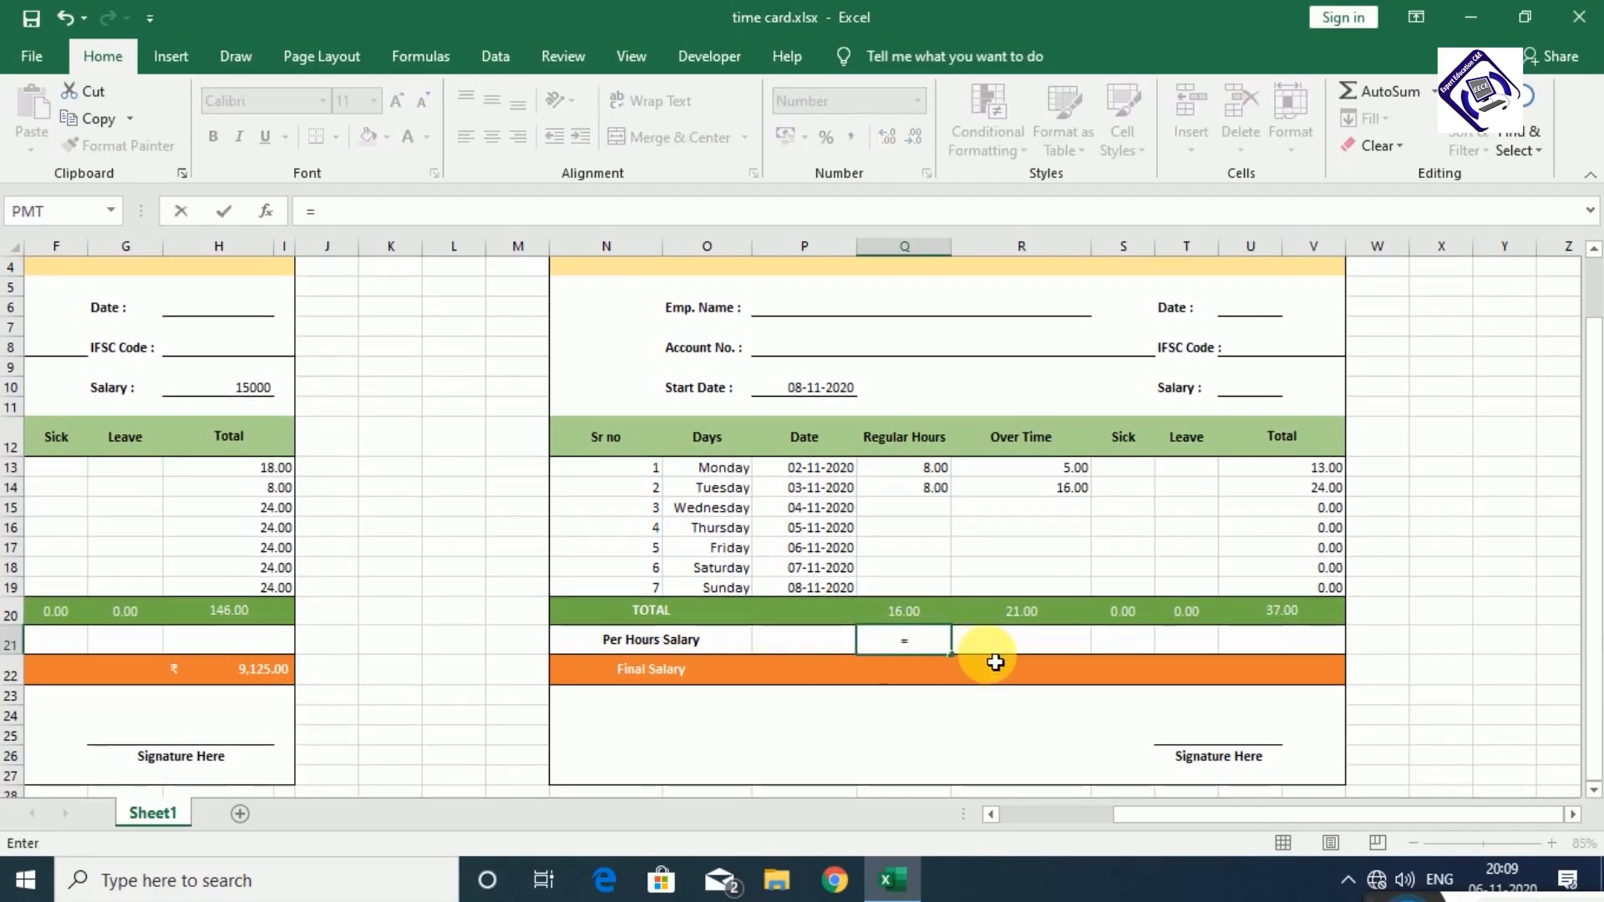
pyautogui.click(1281, 393)
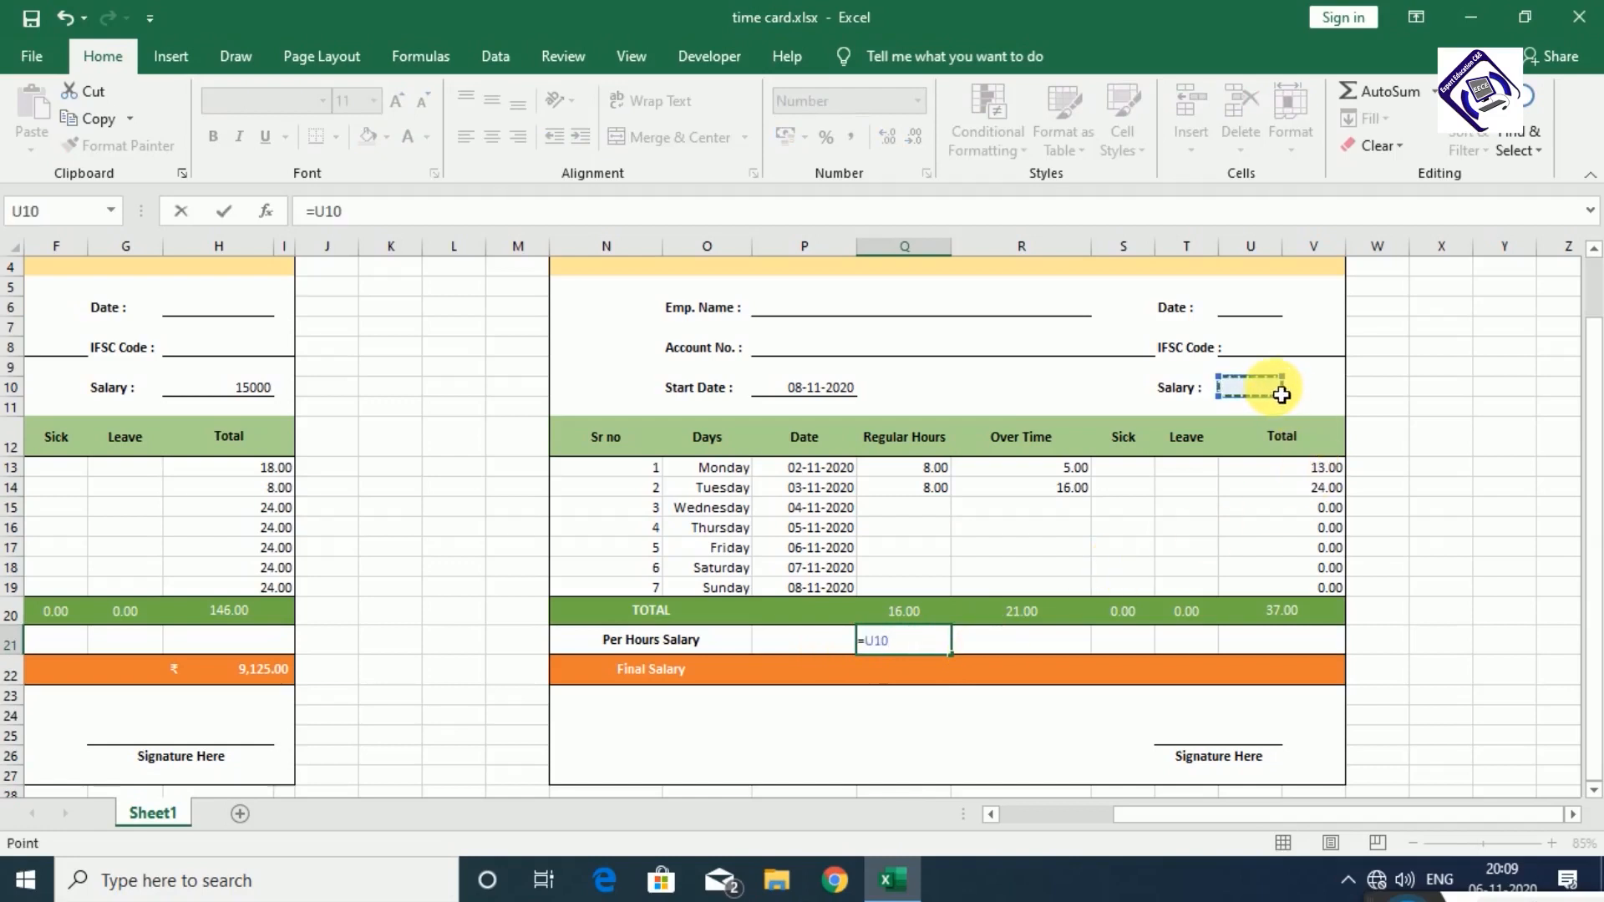
pyautogui.write('/')
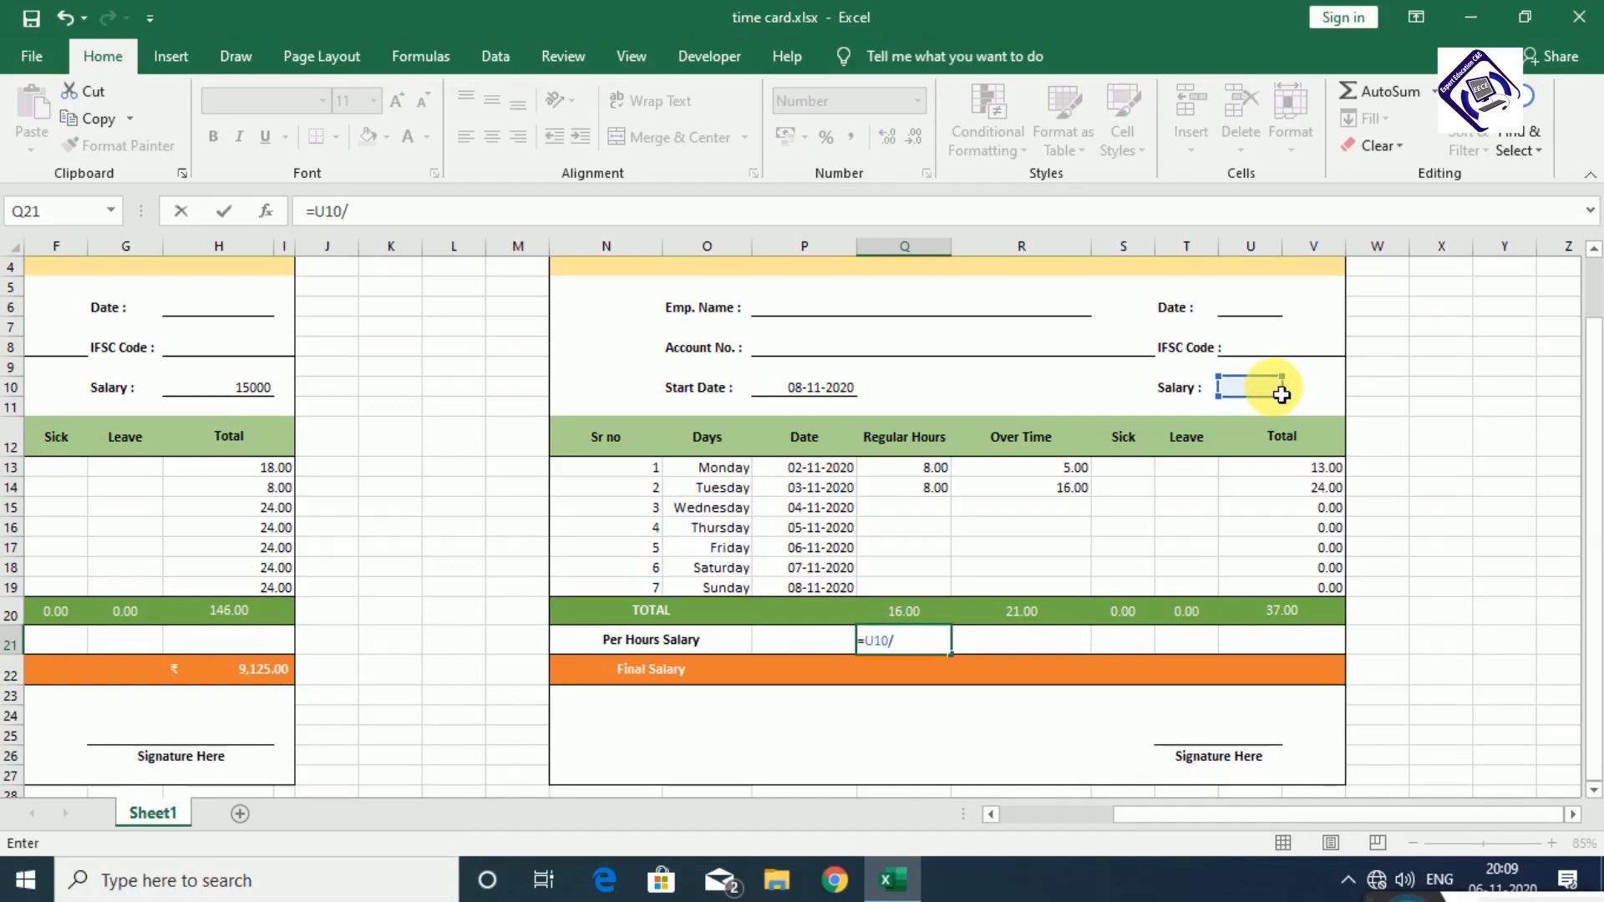
pyautogui.write('30')
pyautogui.write('/8')
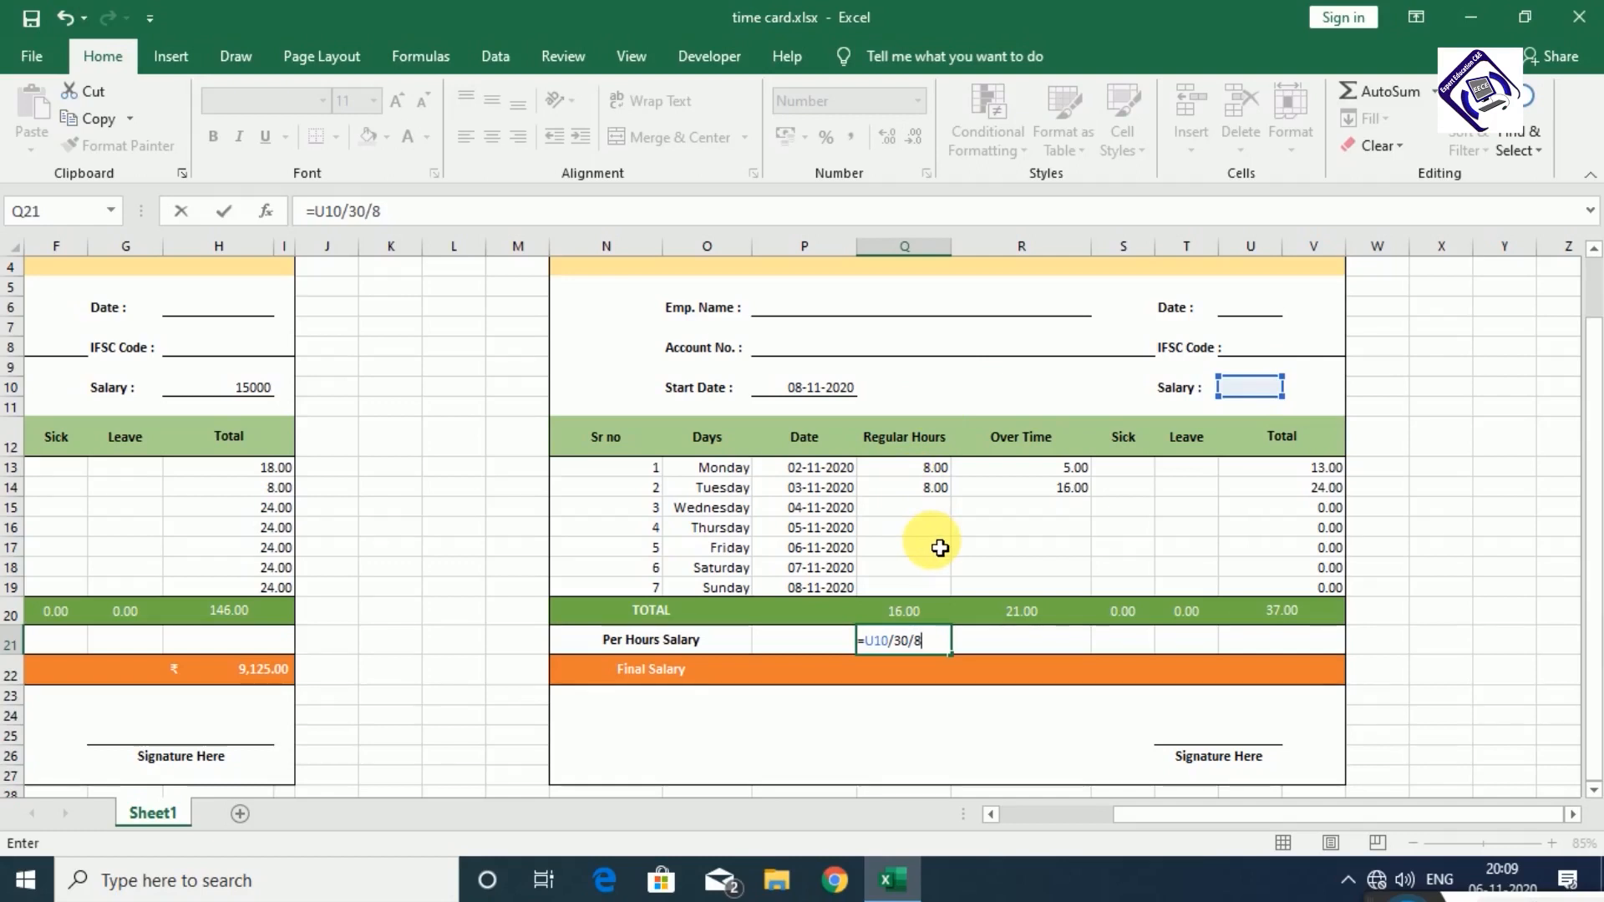
pyautogui.press('Return')
pyautogui.press('Up')
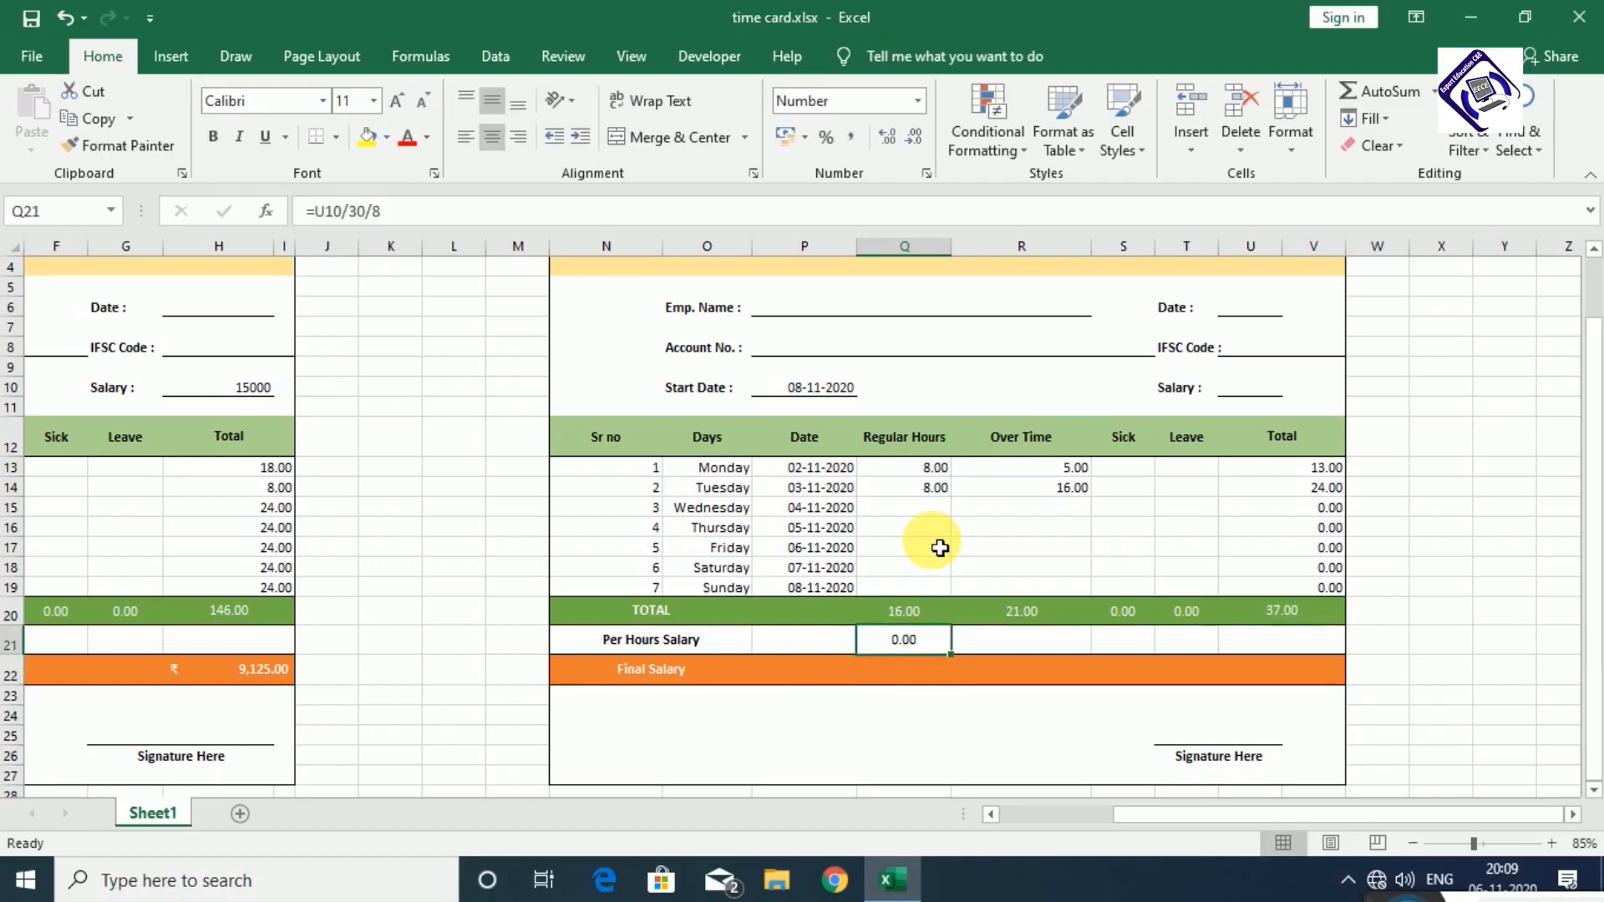
# - Enter the formula =U10/30/8 in the Per Hours Salary row under Over Time, R21
pyautogui.click(1039, 652)
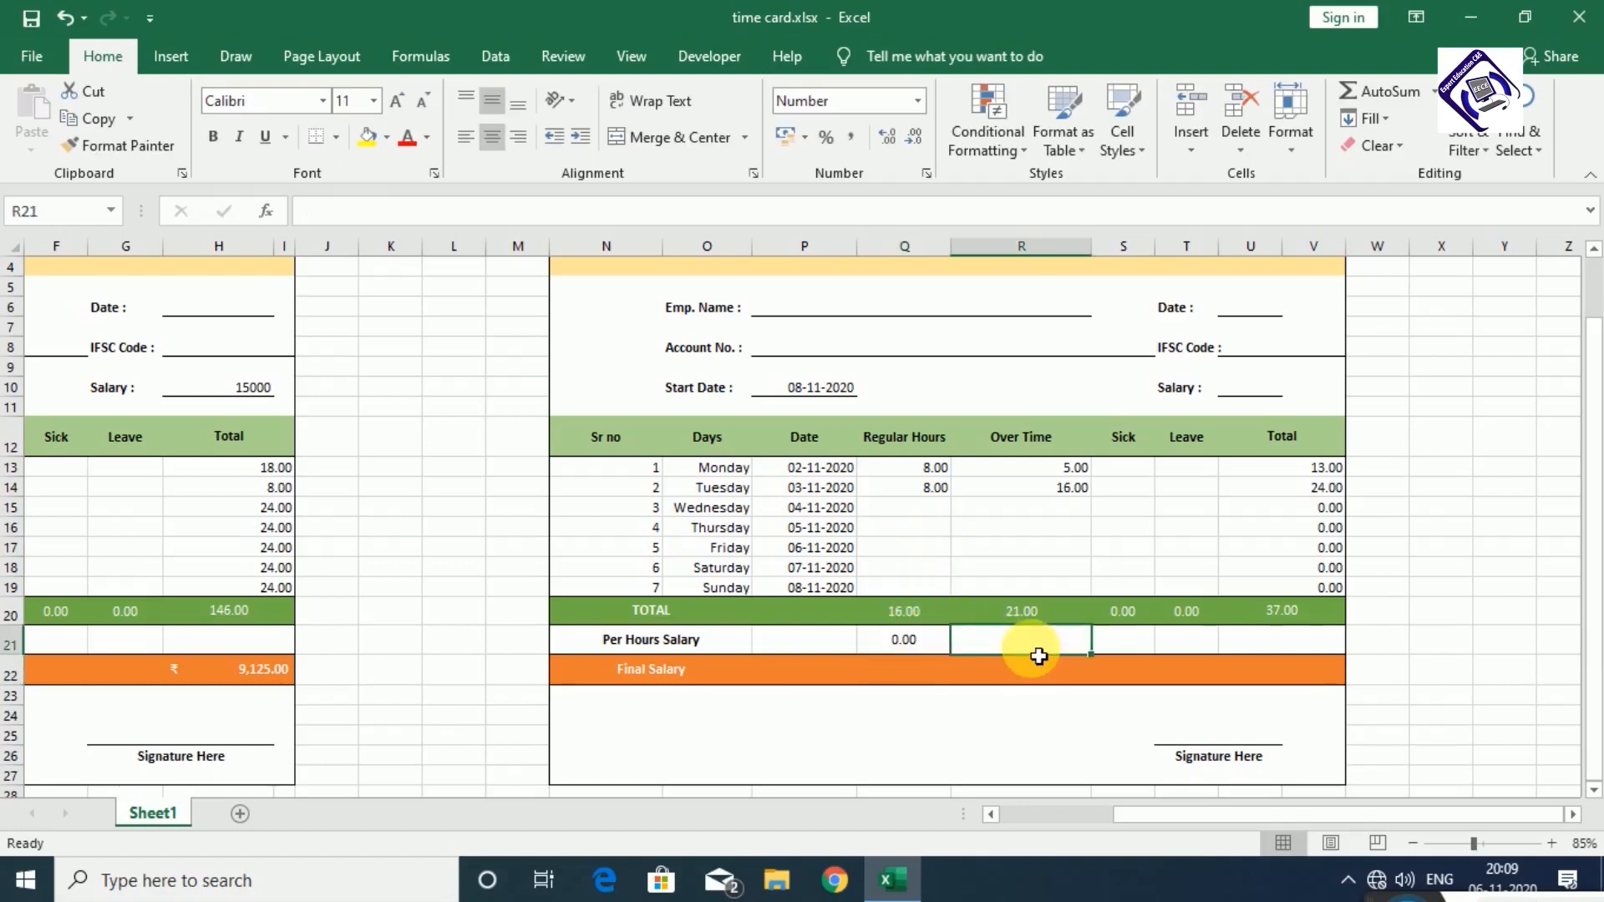
pyautogui.write('=')
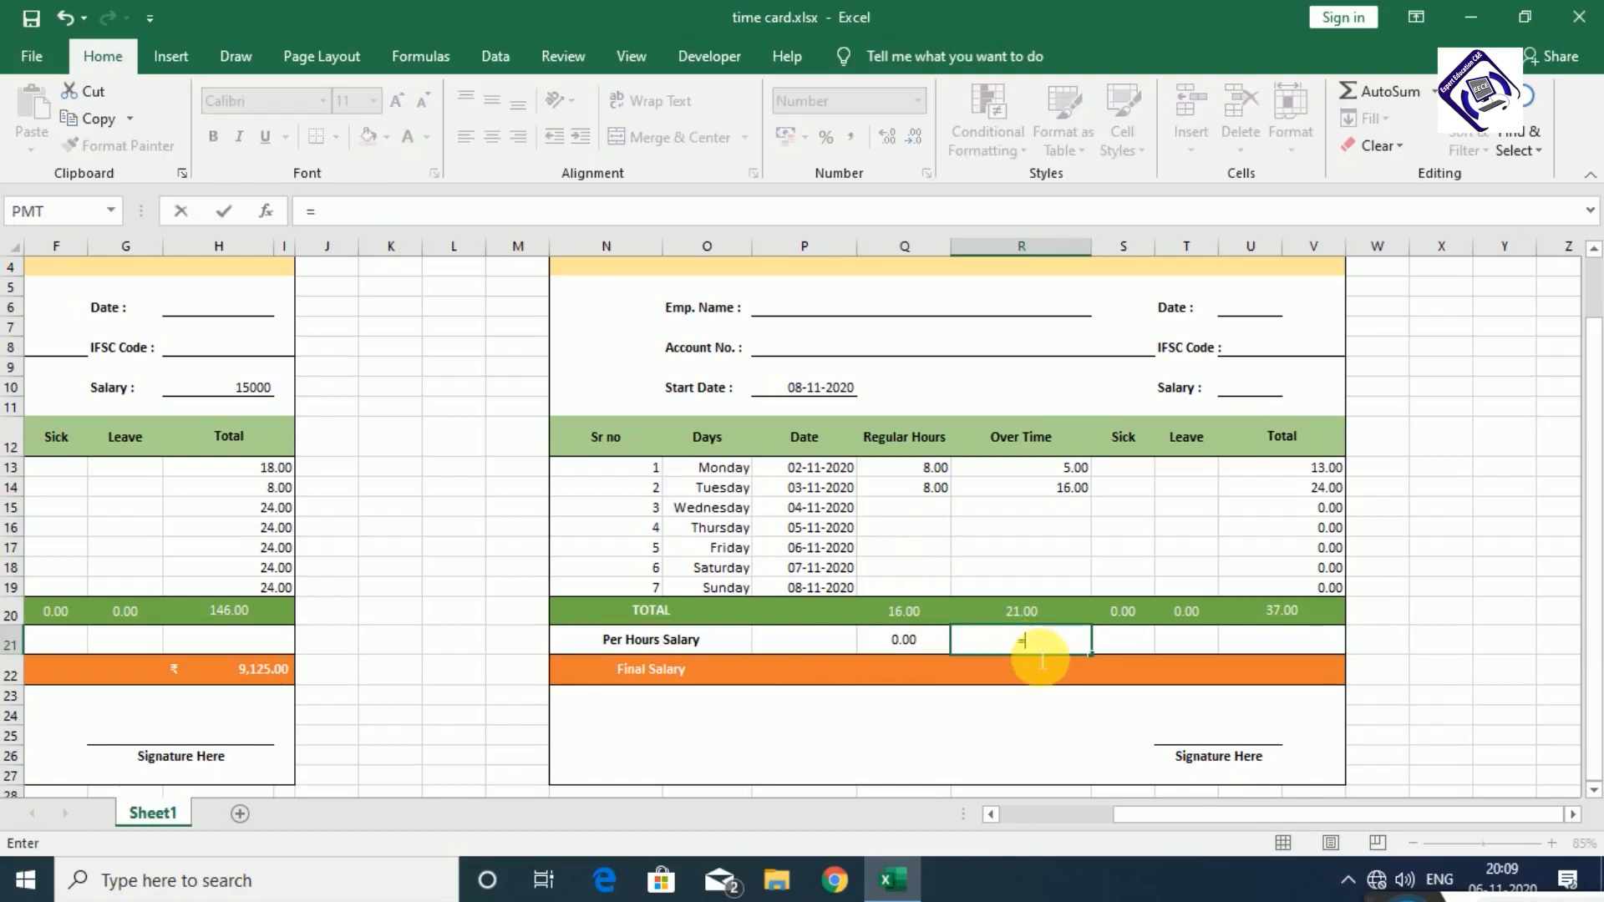
pyautogui.click(1262, 392)
pyautogui.write('/')
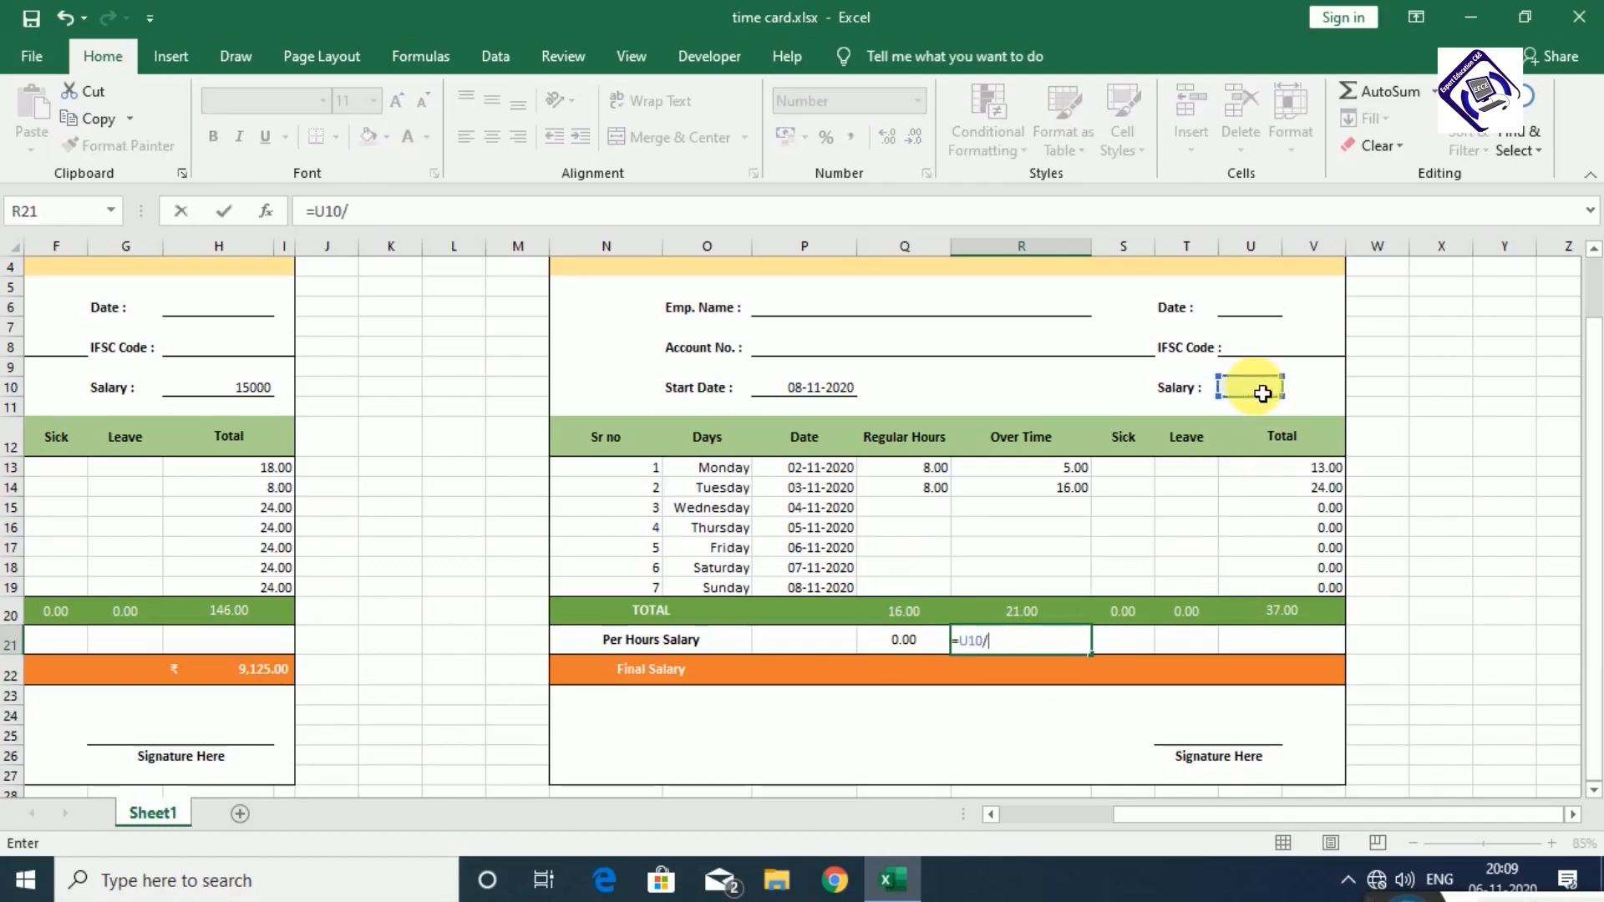
pyautogui.write('30/8')
pyautogui.press('Return')
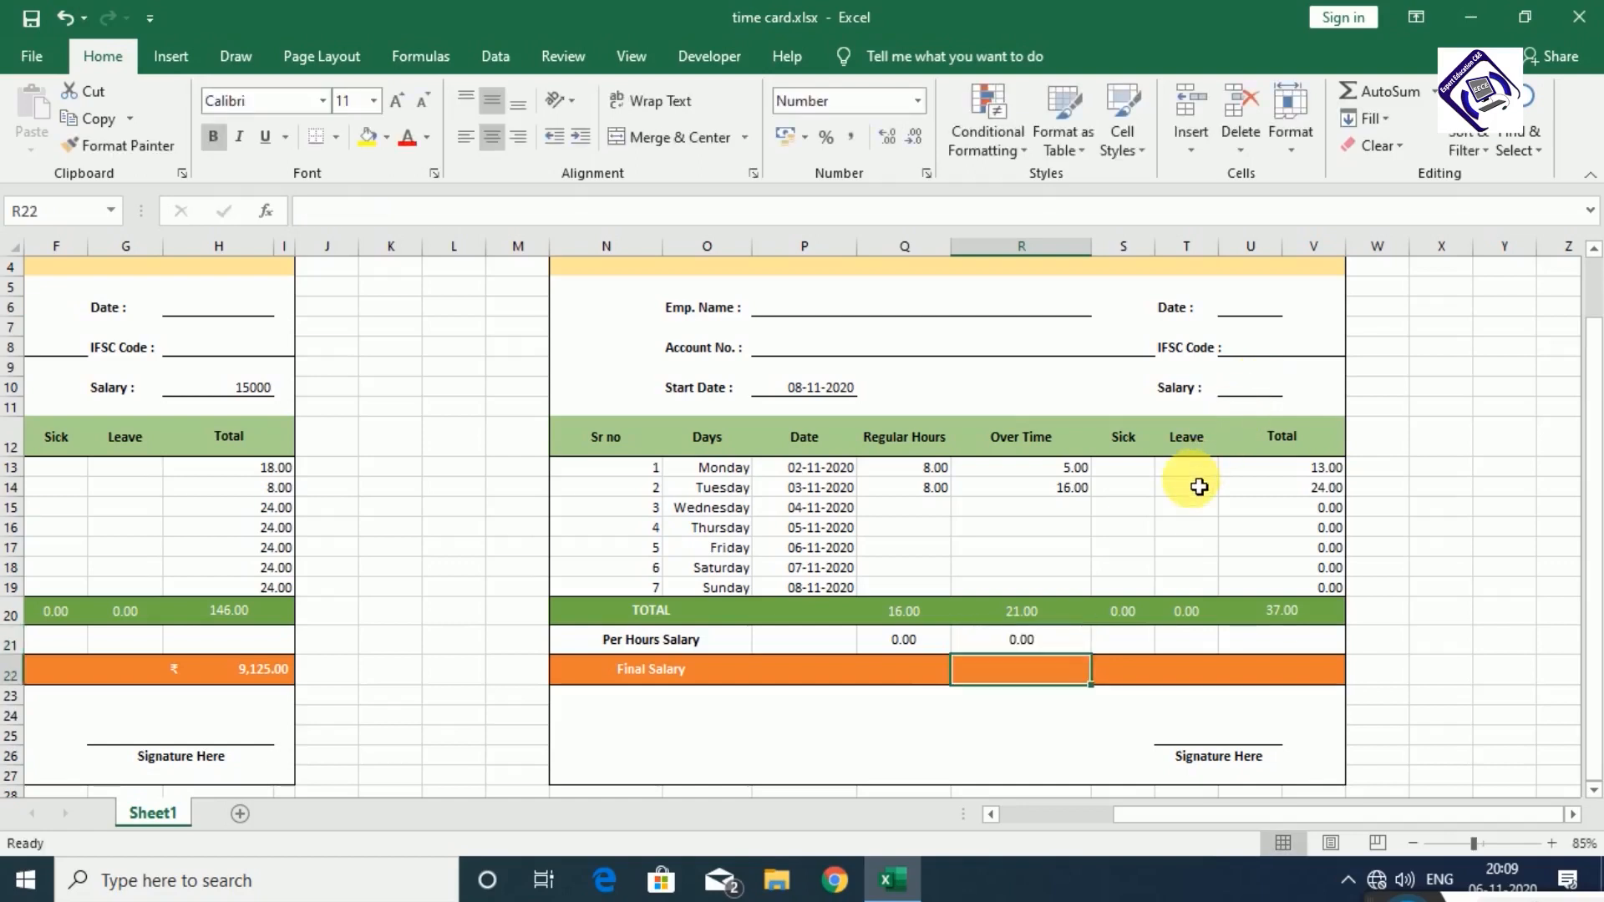
# - Enter the formula =Q21*Q20 in the Final Salary row under Regular Hours, Q22
pyautogui.click(901, 669)
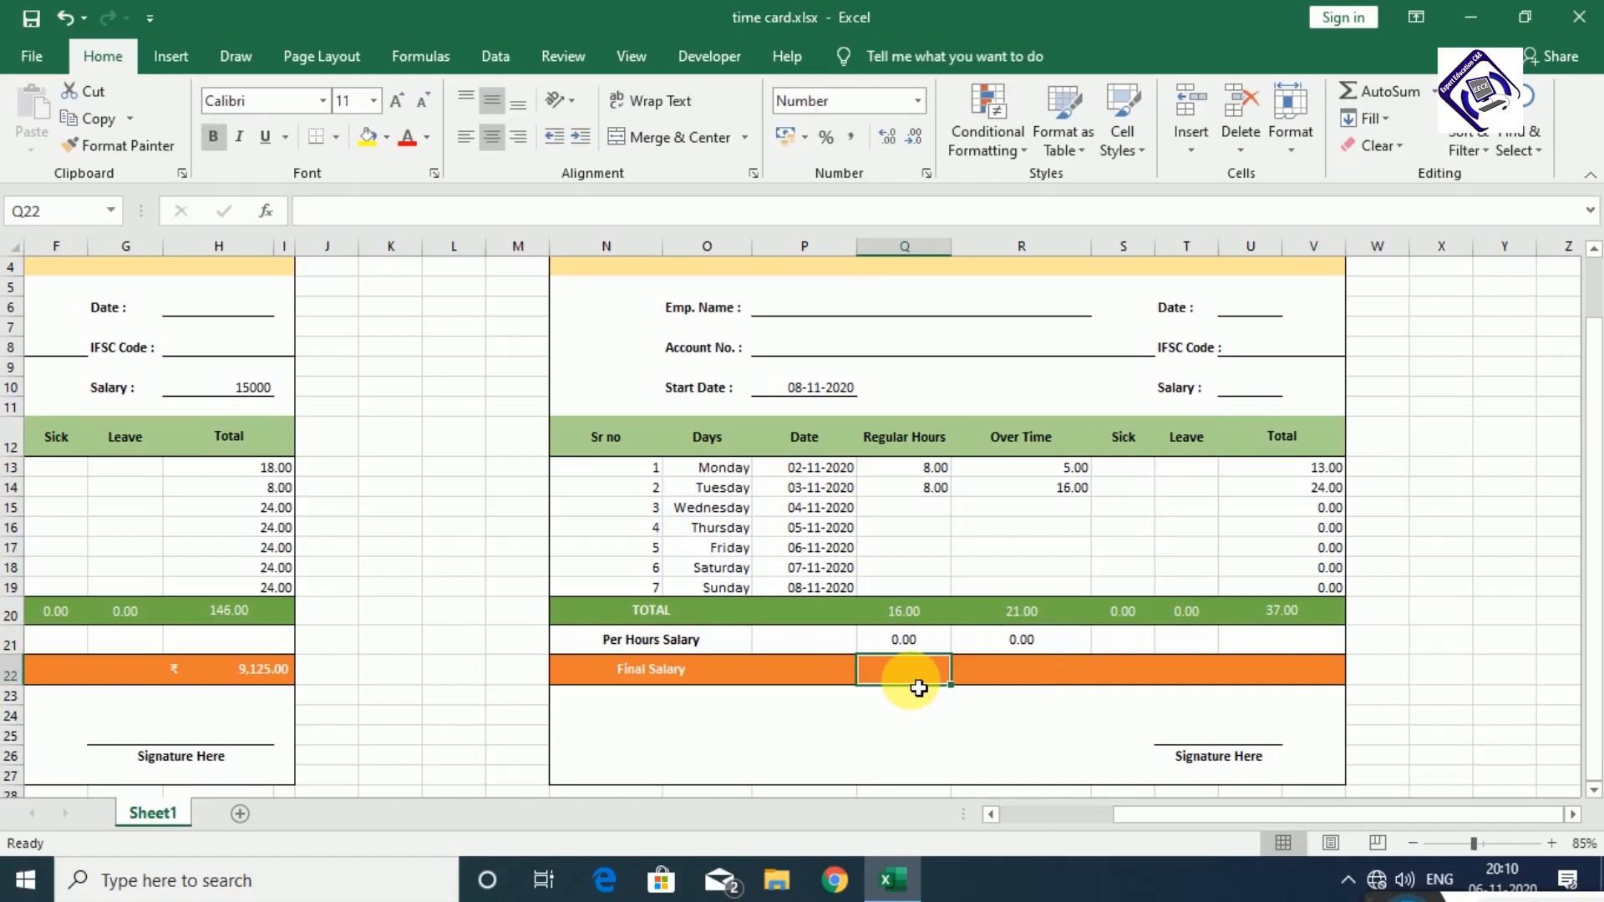
pyautogui.write('=')
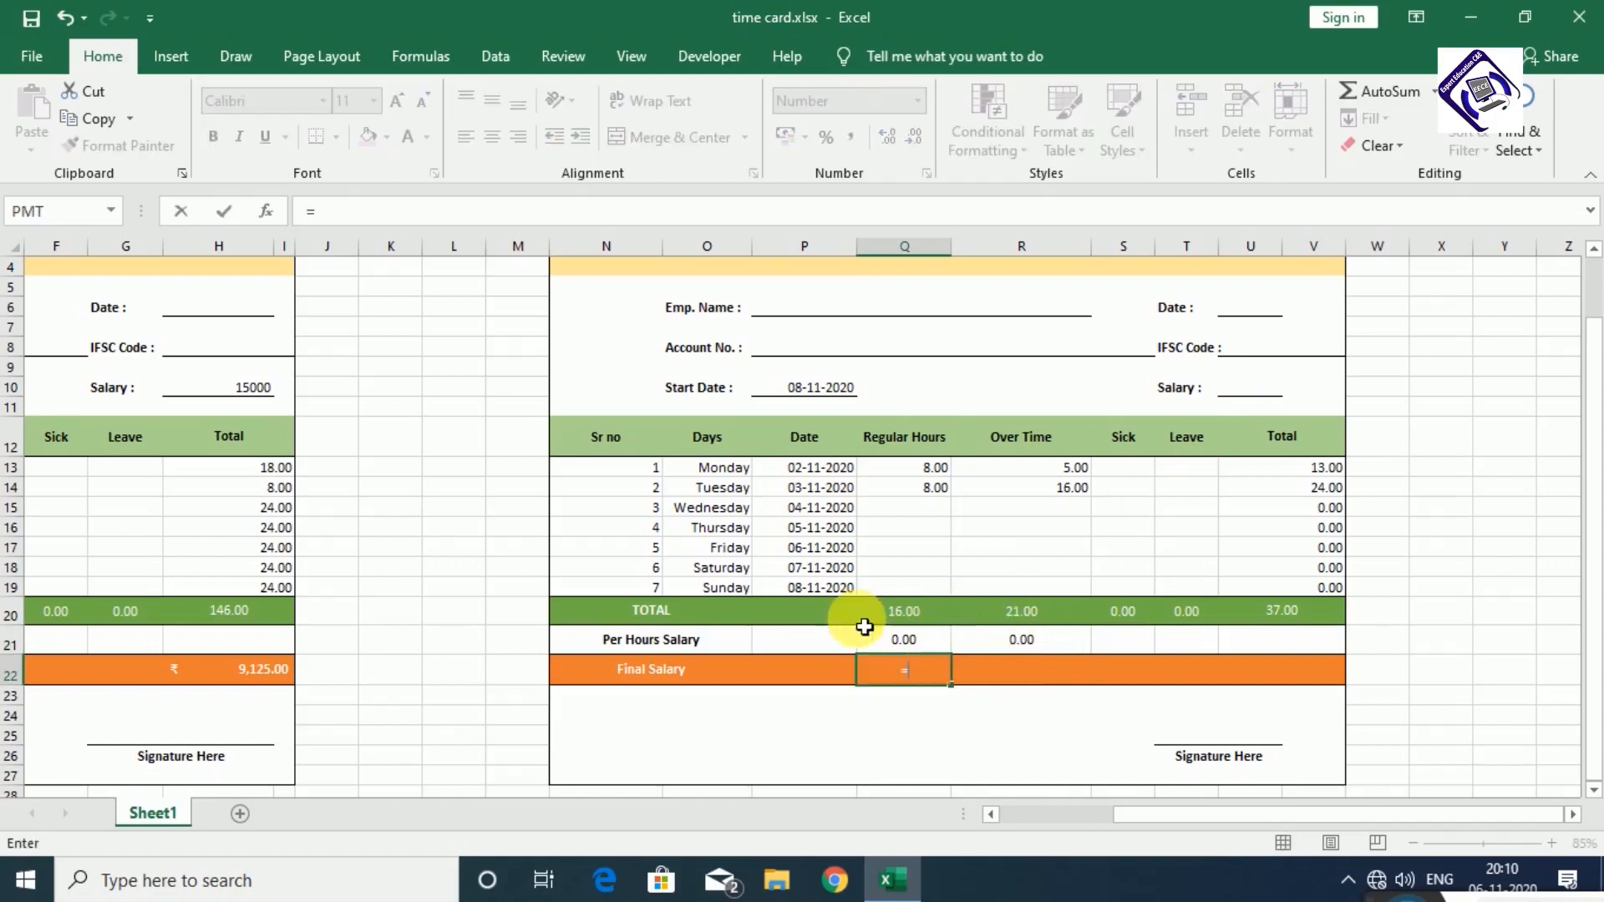
pyautogui.click(915, 643)
pyautogui.write('*')
pyautogui.click(911, 618)
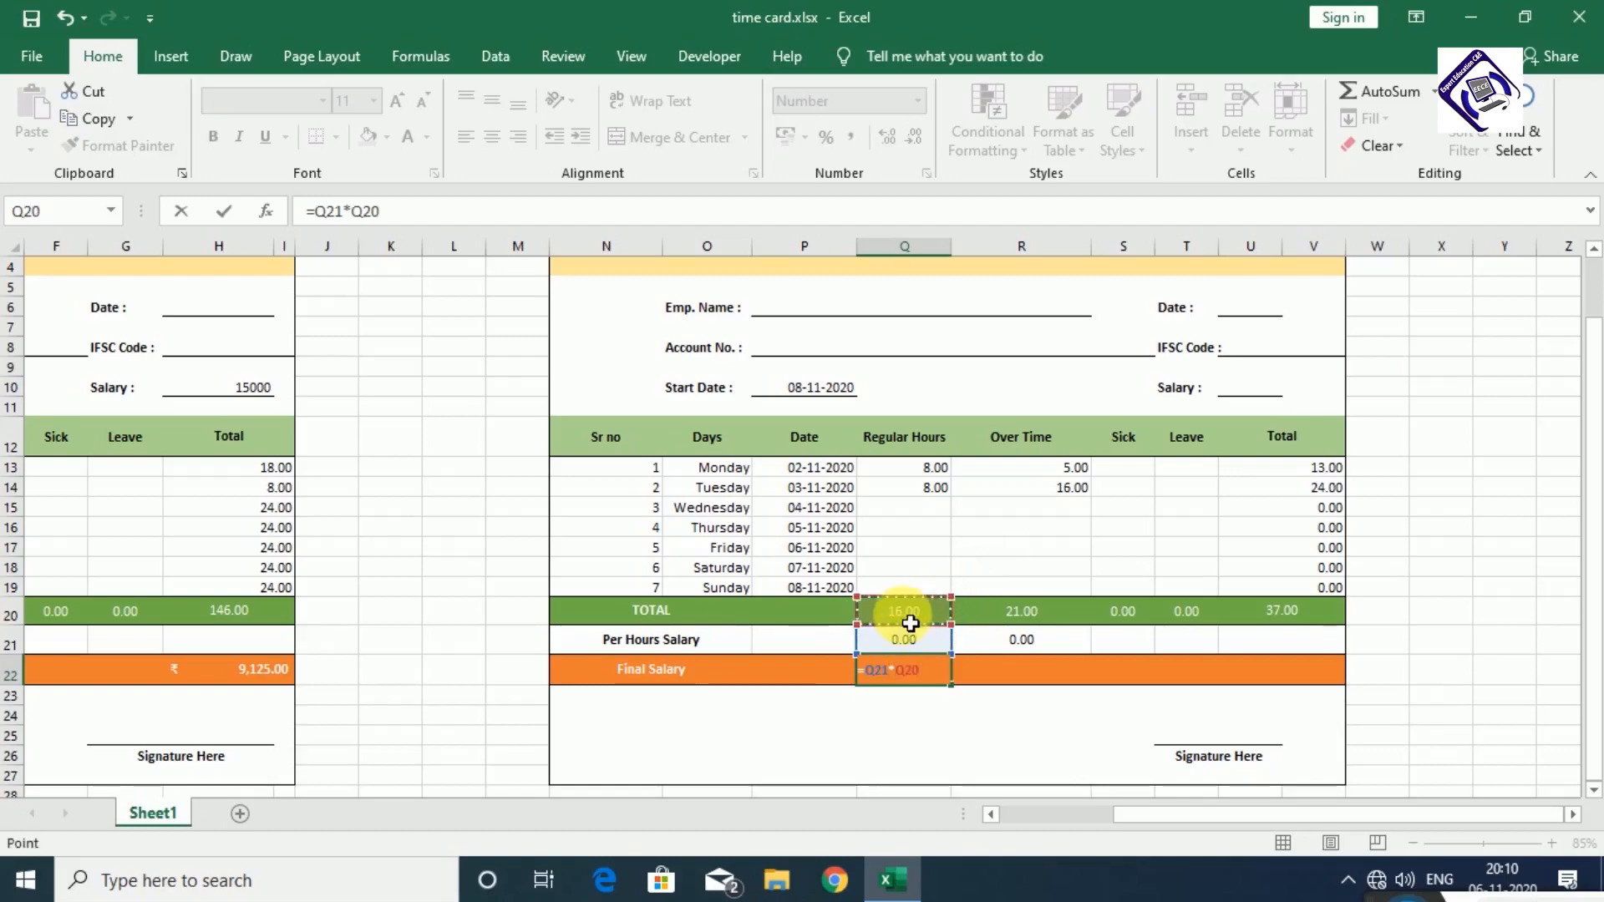
pyautogui.press('Return')
# - Enter the formula =R21*R20 in the Final Salary row under Over Time, R22
pyautogui.click(1018, 684)
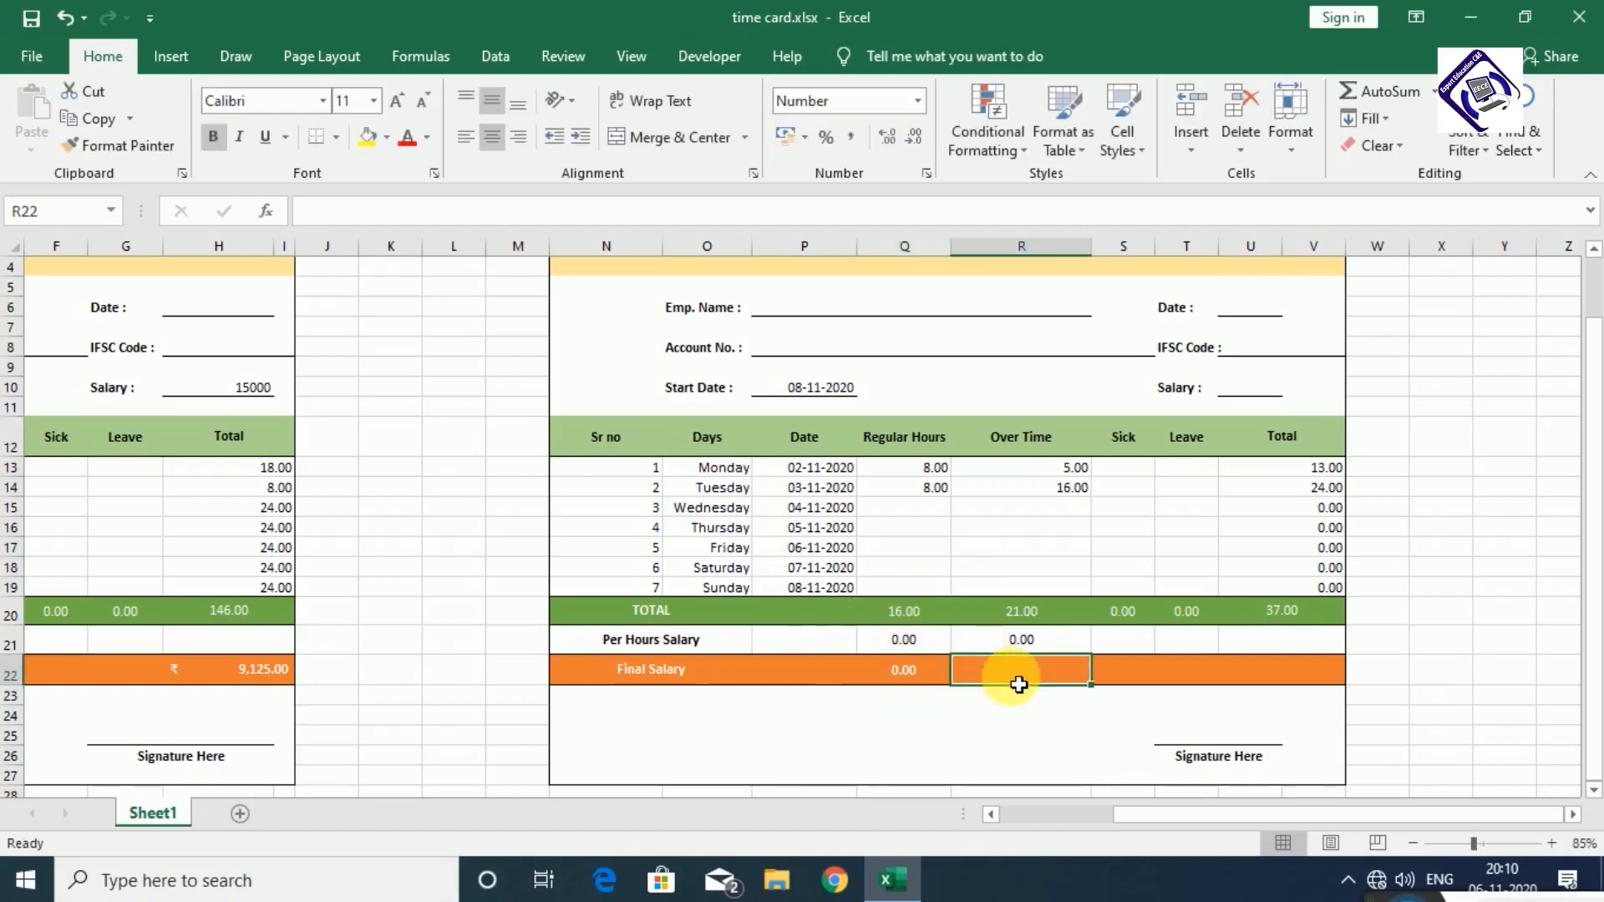
pyautogui.write('=')
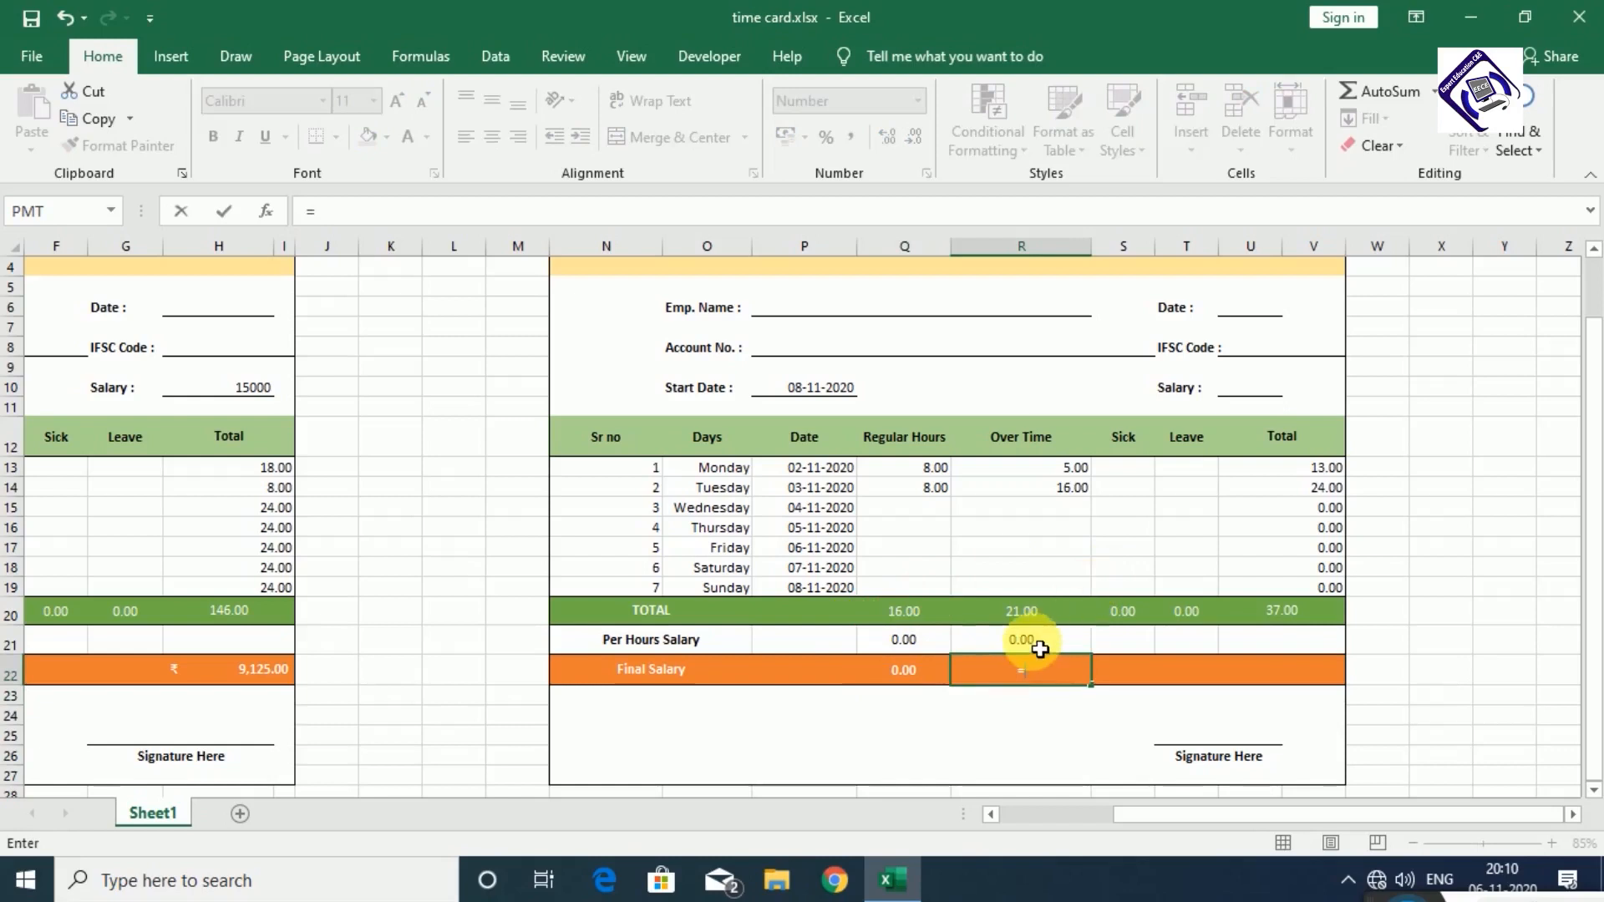
pyautogui.click(1042, 646)
pyautogui.write('*')
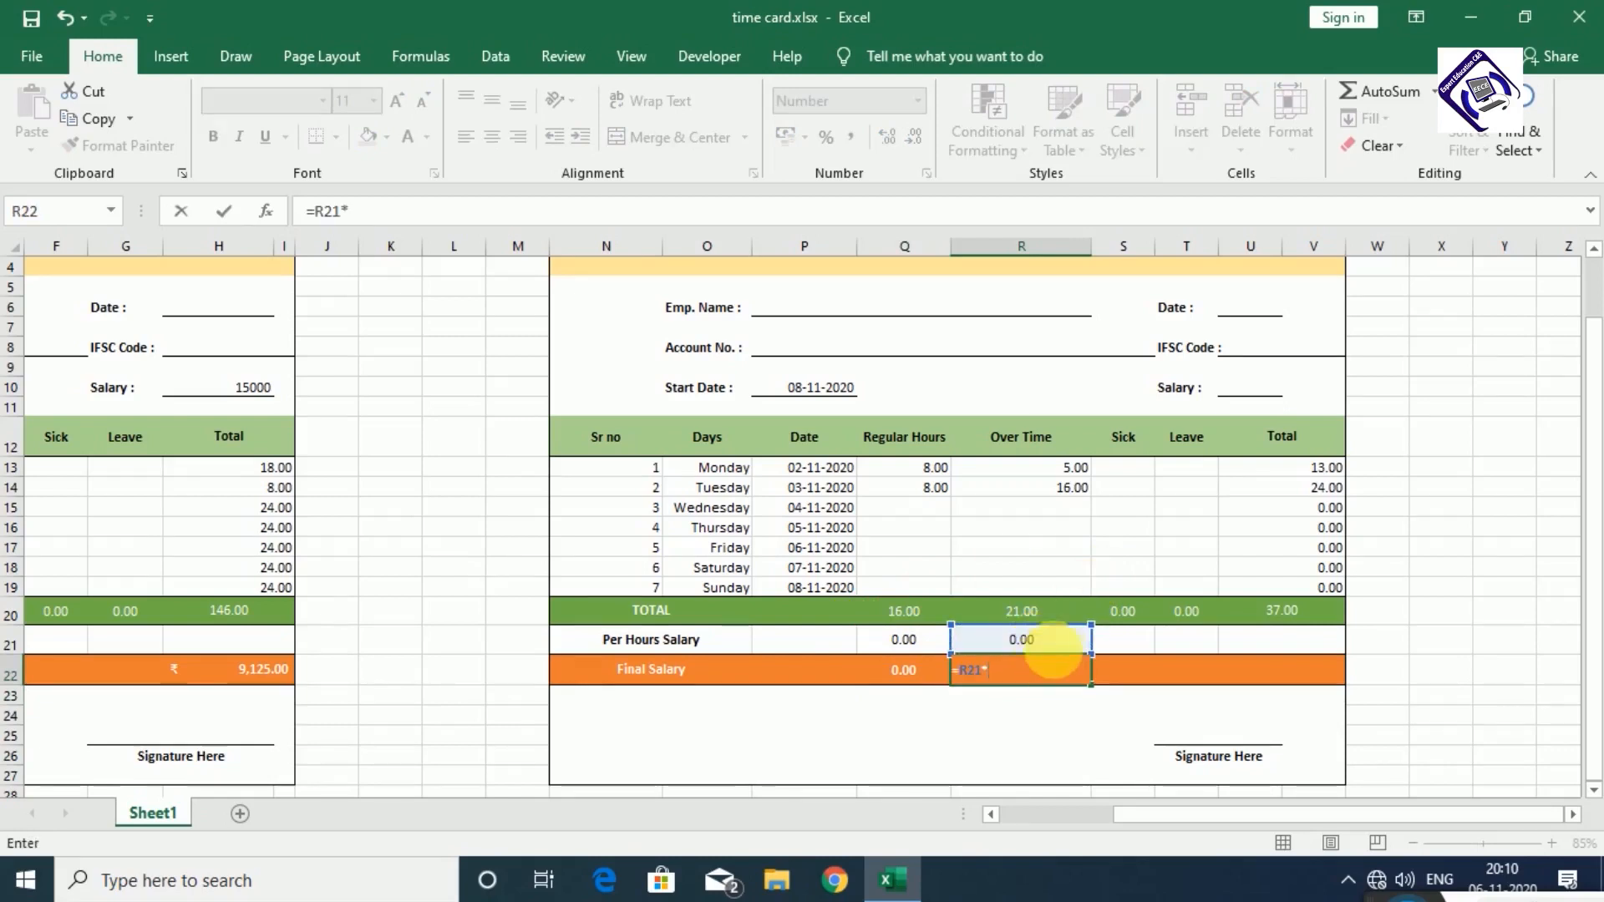
pyautogui.click(1051, 618)
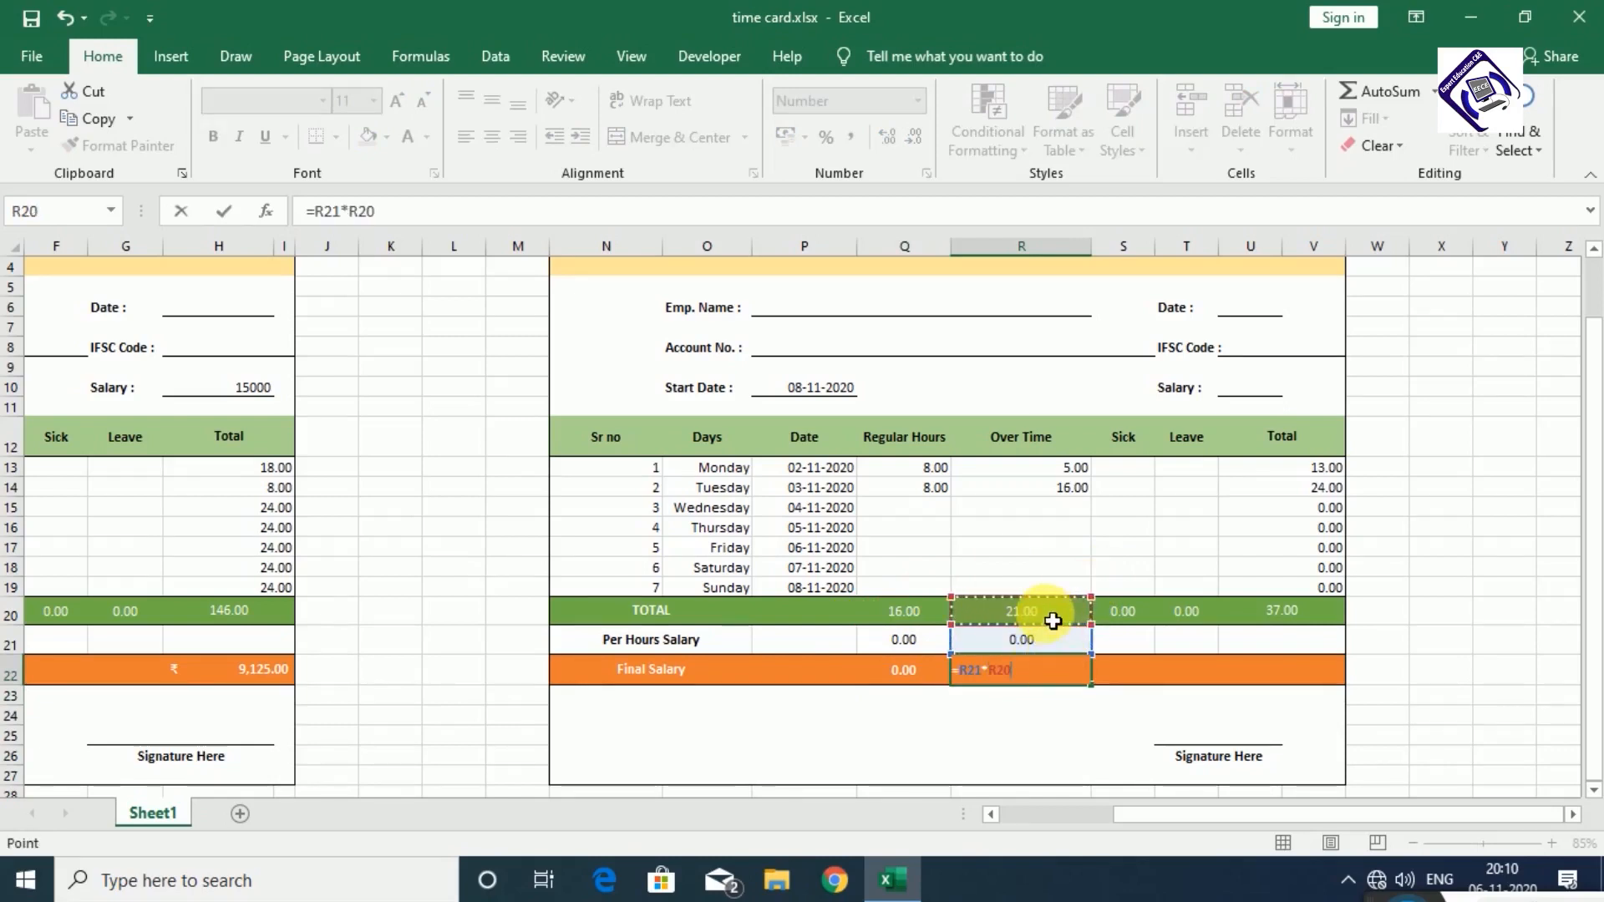
pyautogui.press('Return')
# - Enter the formula =SUM(Q22:T22) in the Final Salary row under Total, U22
pyautogui.press('Right')
pyautogui.press('Up')
pyautogui.press('Up')
pyautogui.press('Right')
pyautogui.press('Right')
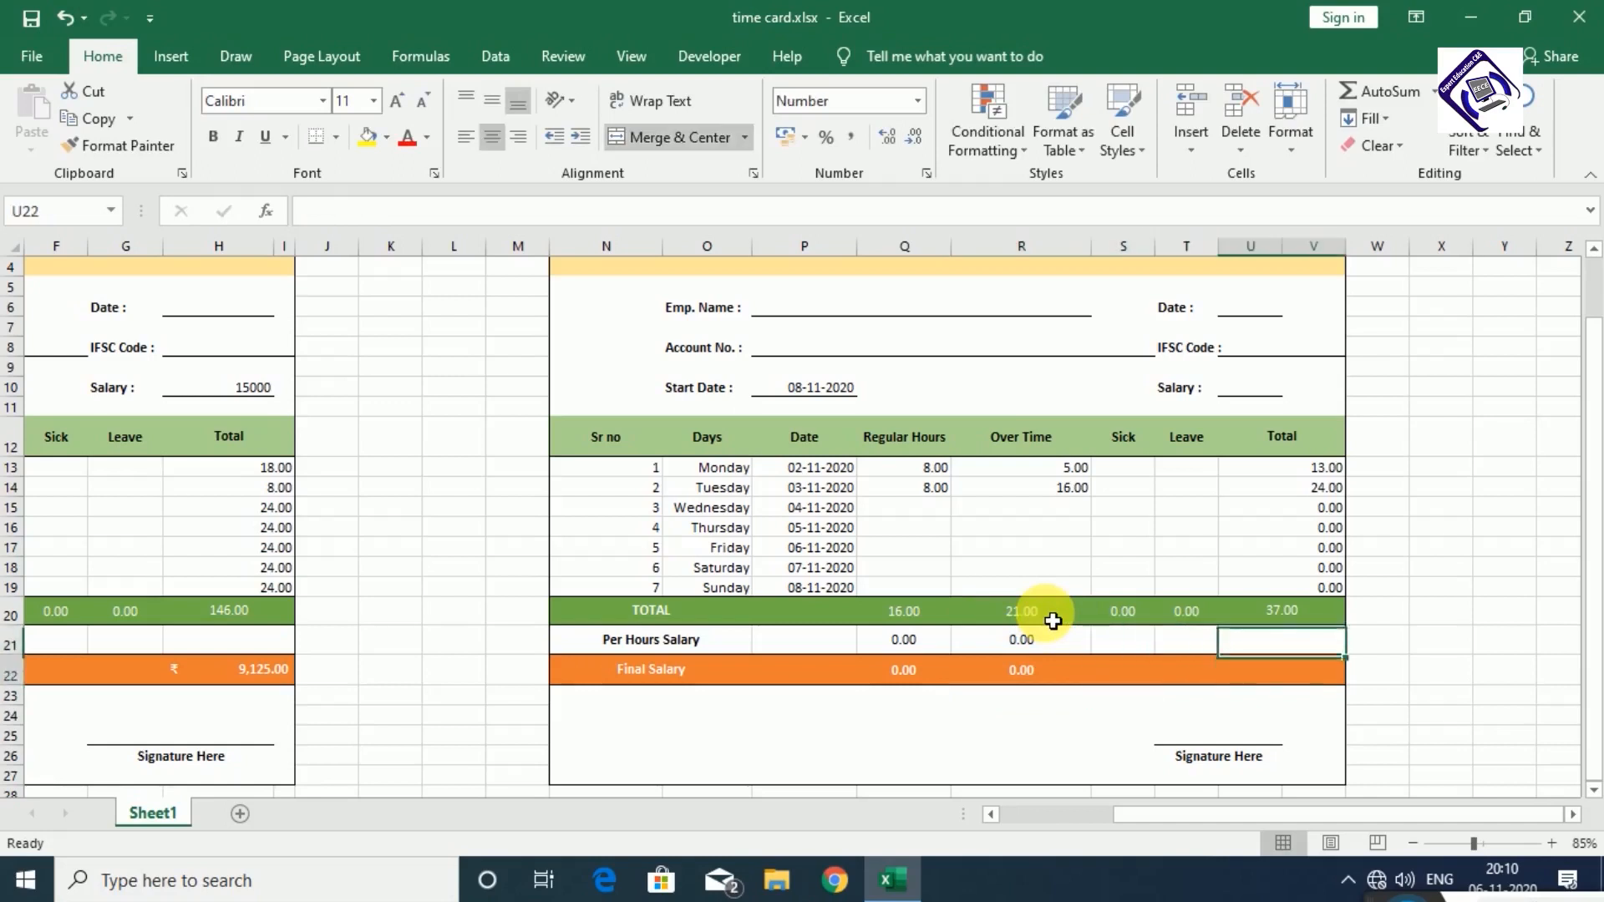
pyautogui.press('Down')
pyautogui.write('=')
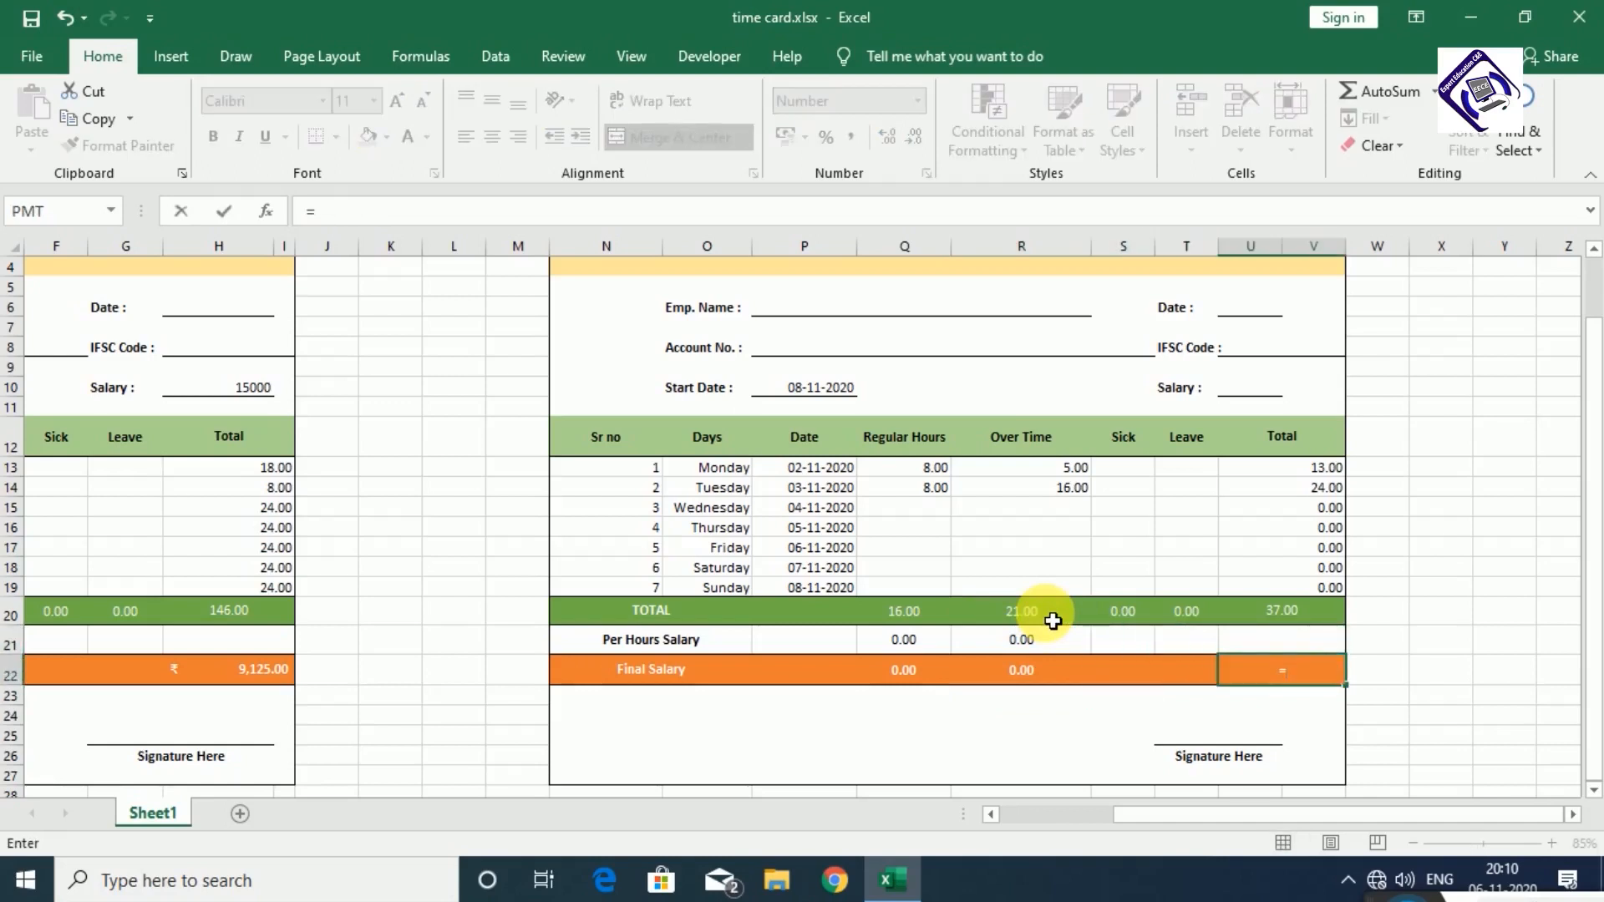
pyautogui.write('sum(')
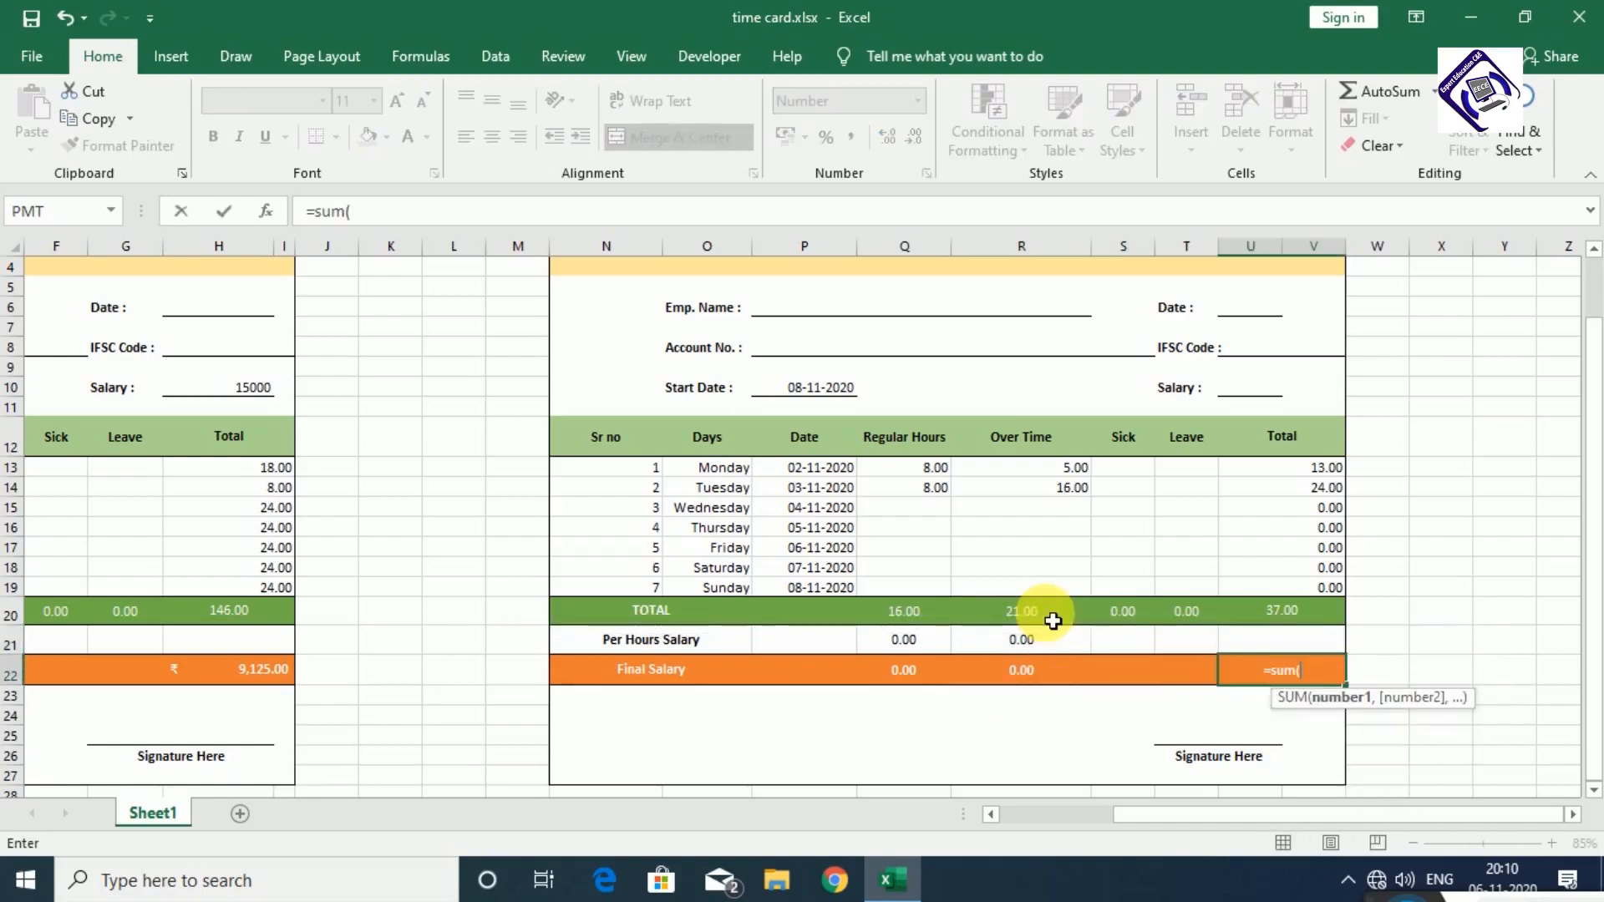
pyautogui.moveTo(1207, 673); pyautogui.dragTo(917, 680)
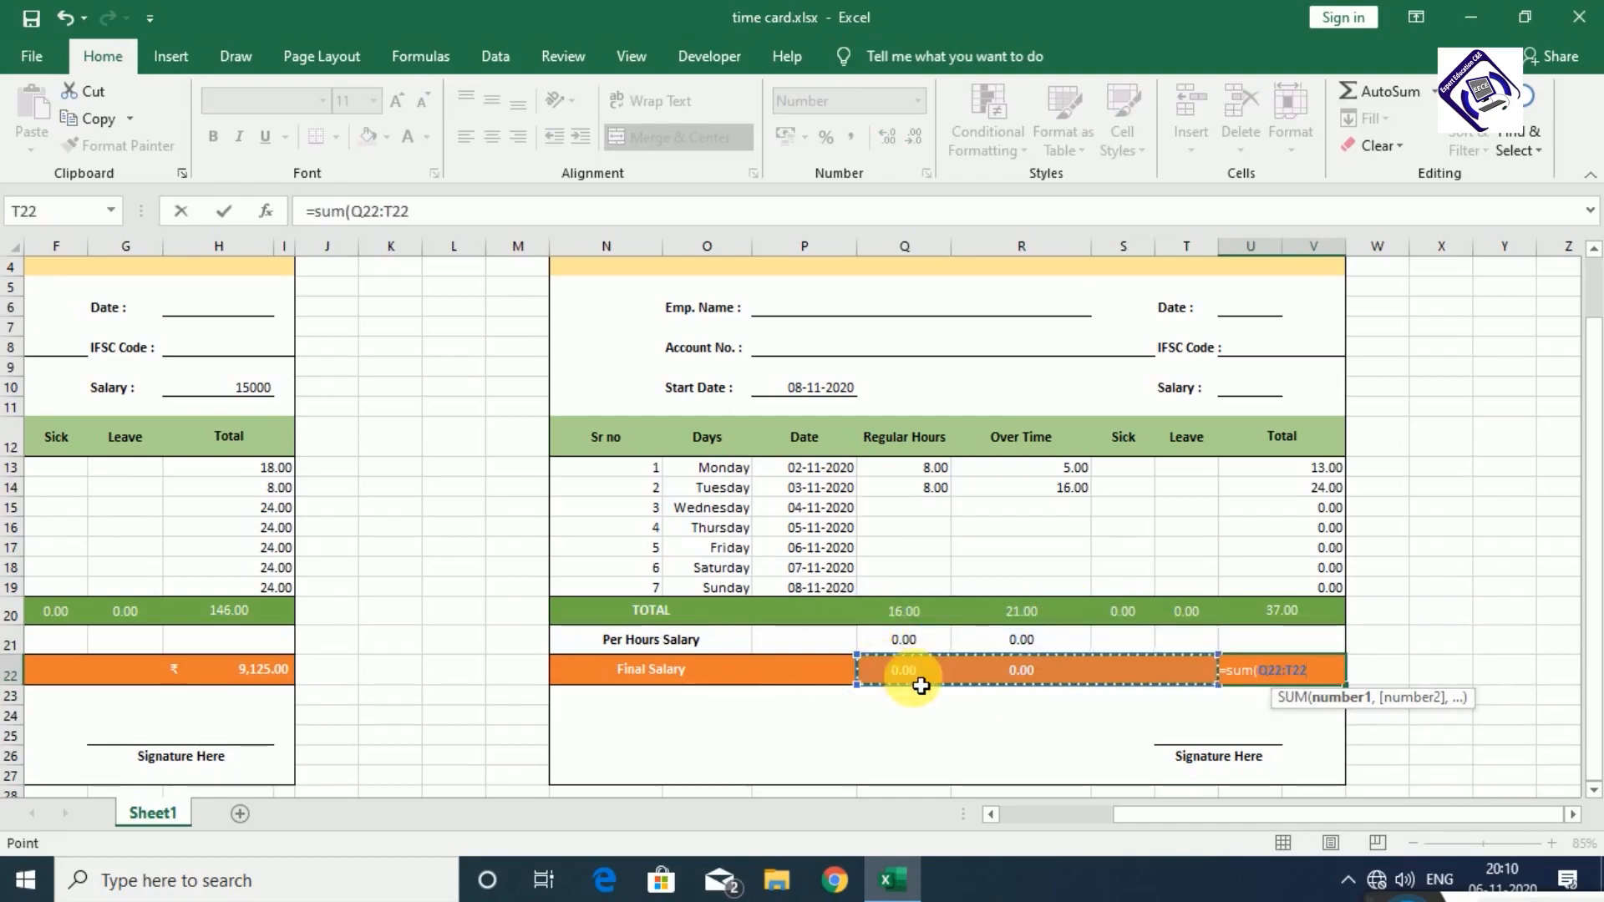
pyautogui.write(')')
pyautogui.press('Return')
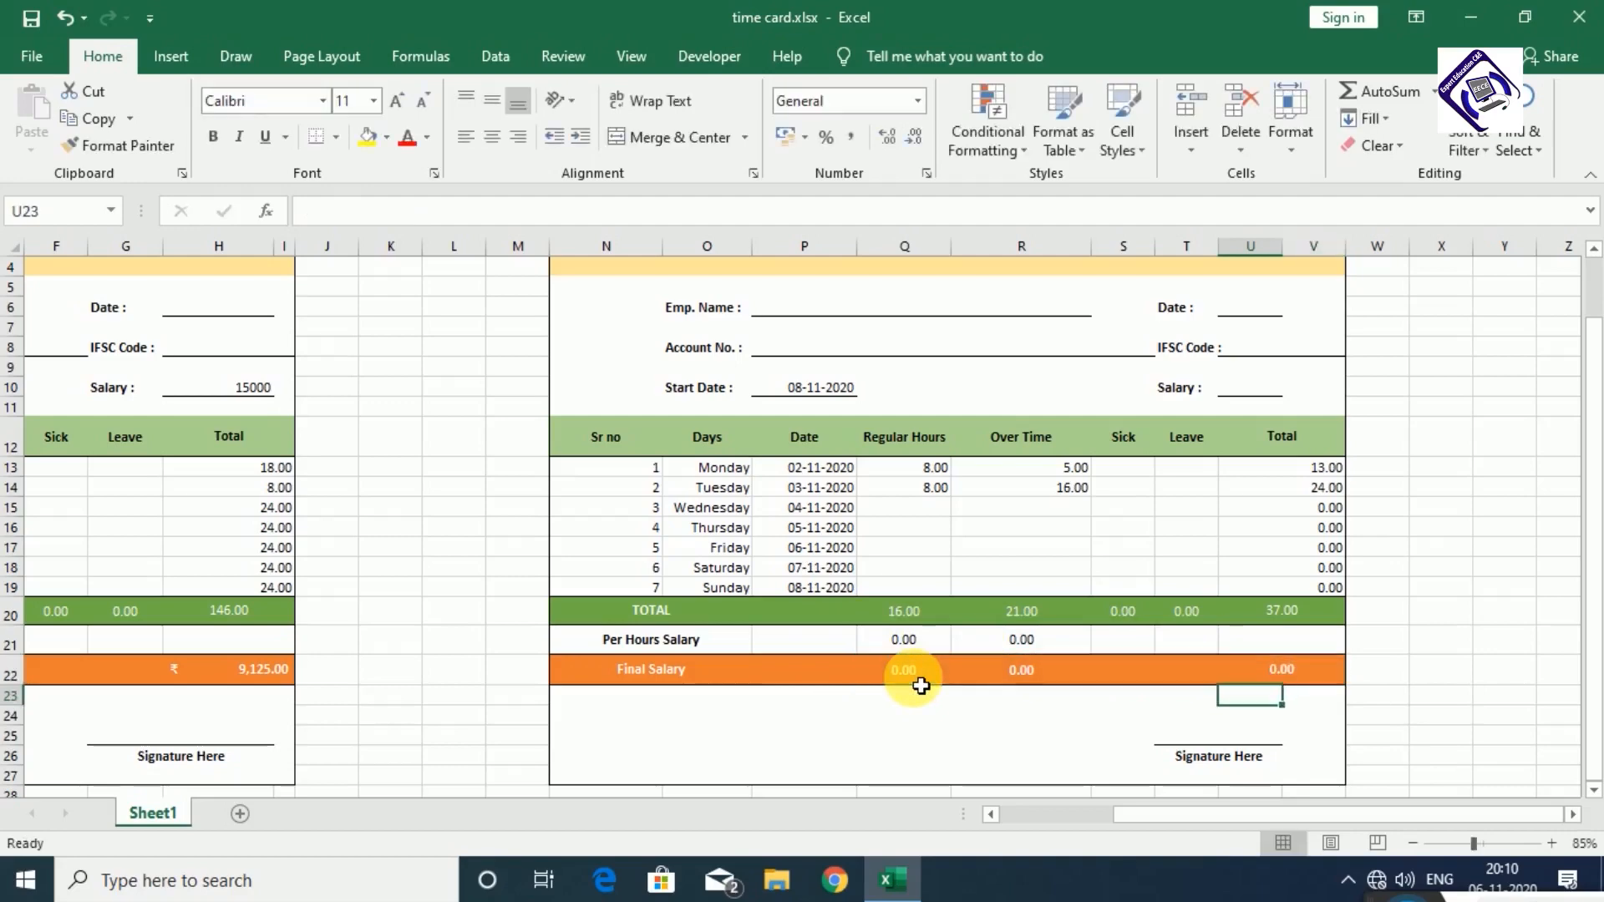
# - Enter 20000 as the employee's salary in U10 of the copied time card
pyautogui.scroll(1, 920, 683)
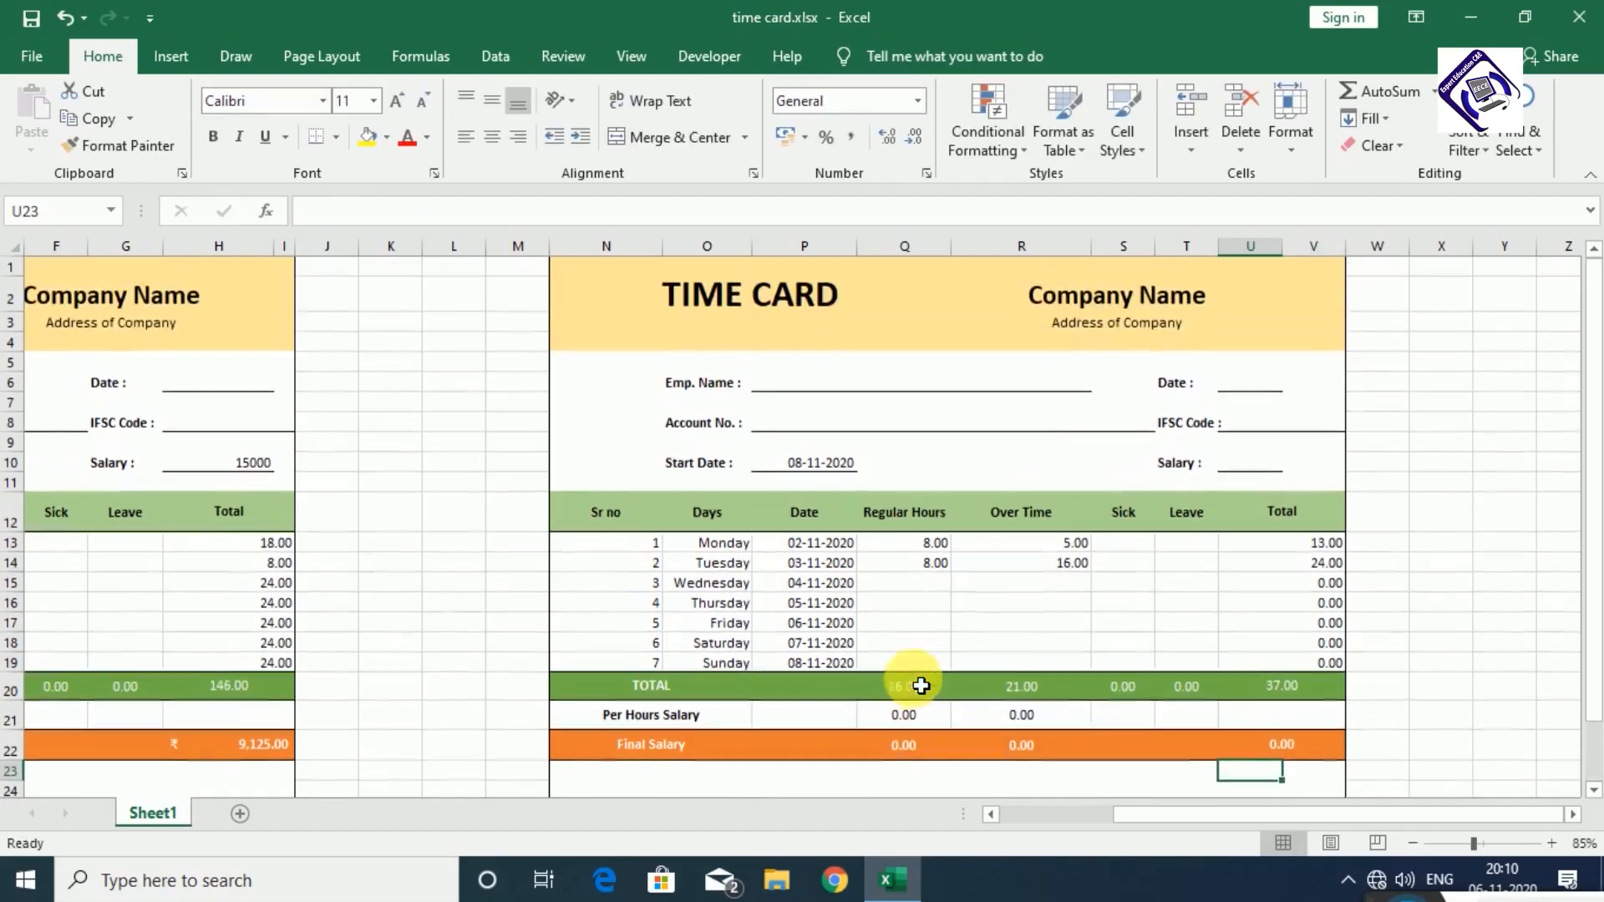
pyautogui.click(1281, 470)
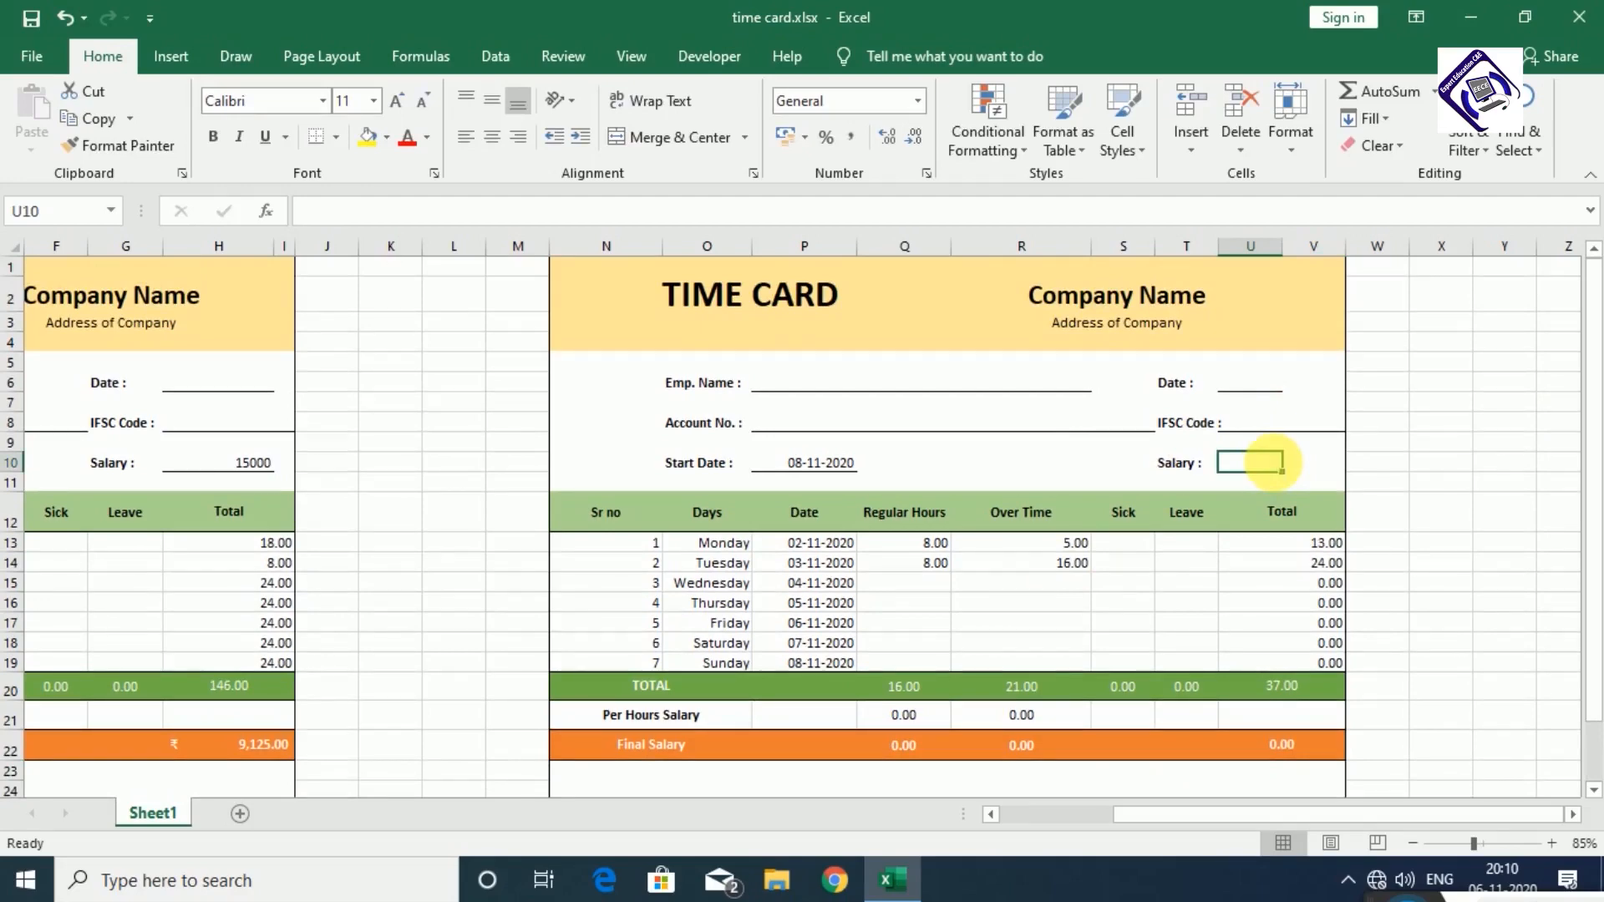
pyautogui.write('20000')
pyautogui.press('Return')
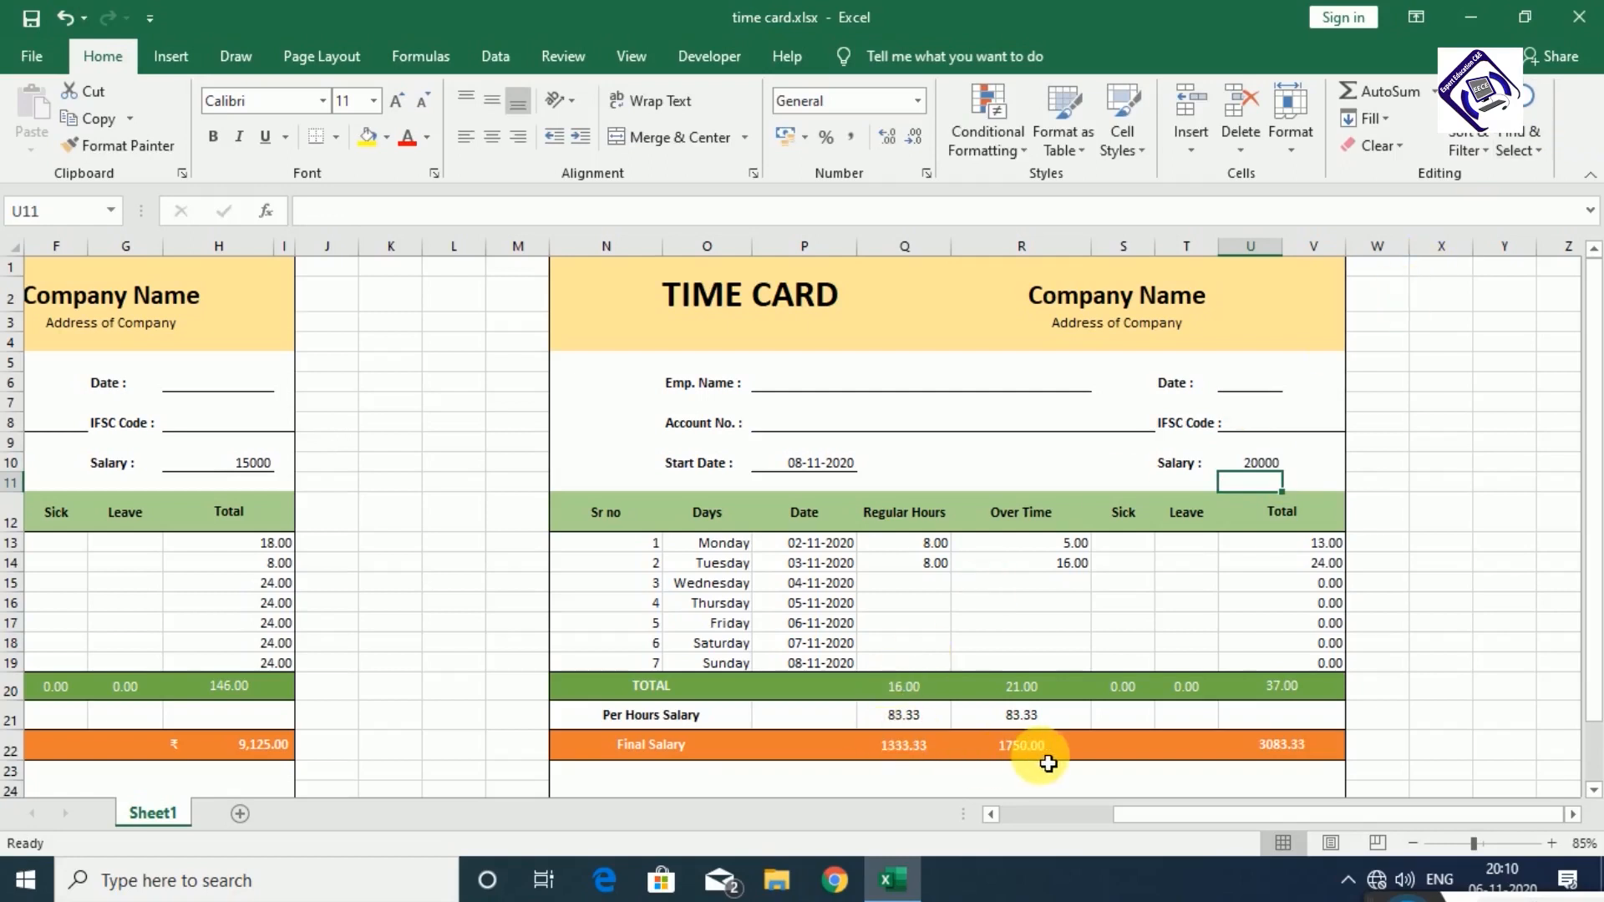
pyautogui.click(1319, 752)
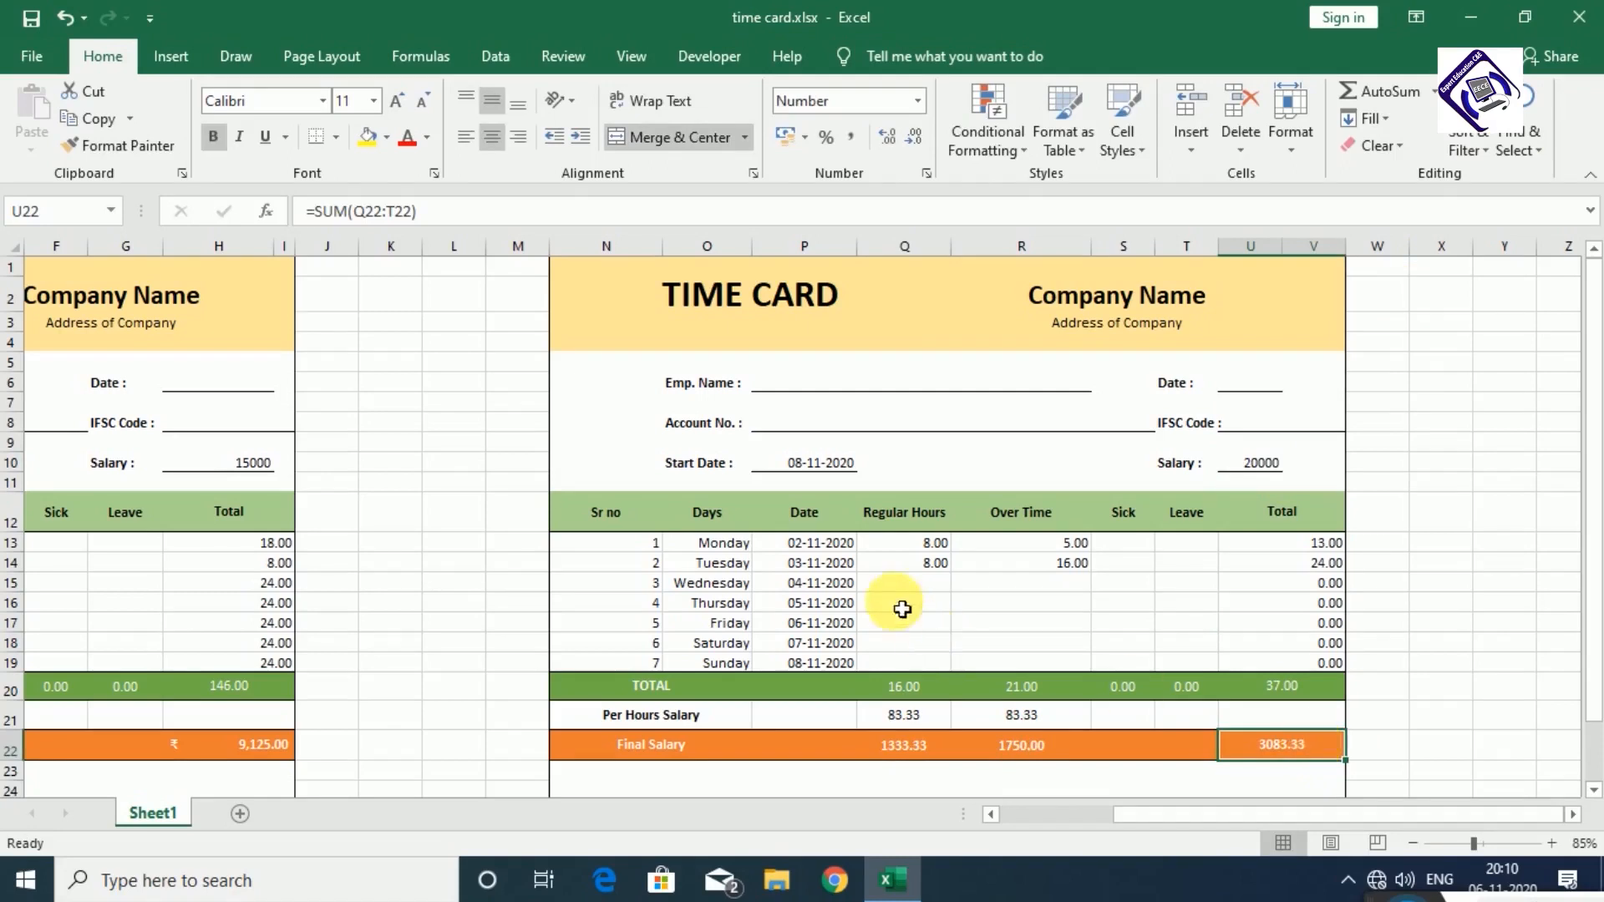
# - Enter 8 regular hours for each day from Wednesday to Sunday, Q15 to Q19
pyautogui.click(934, 584)
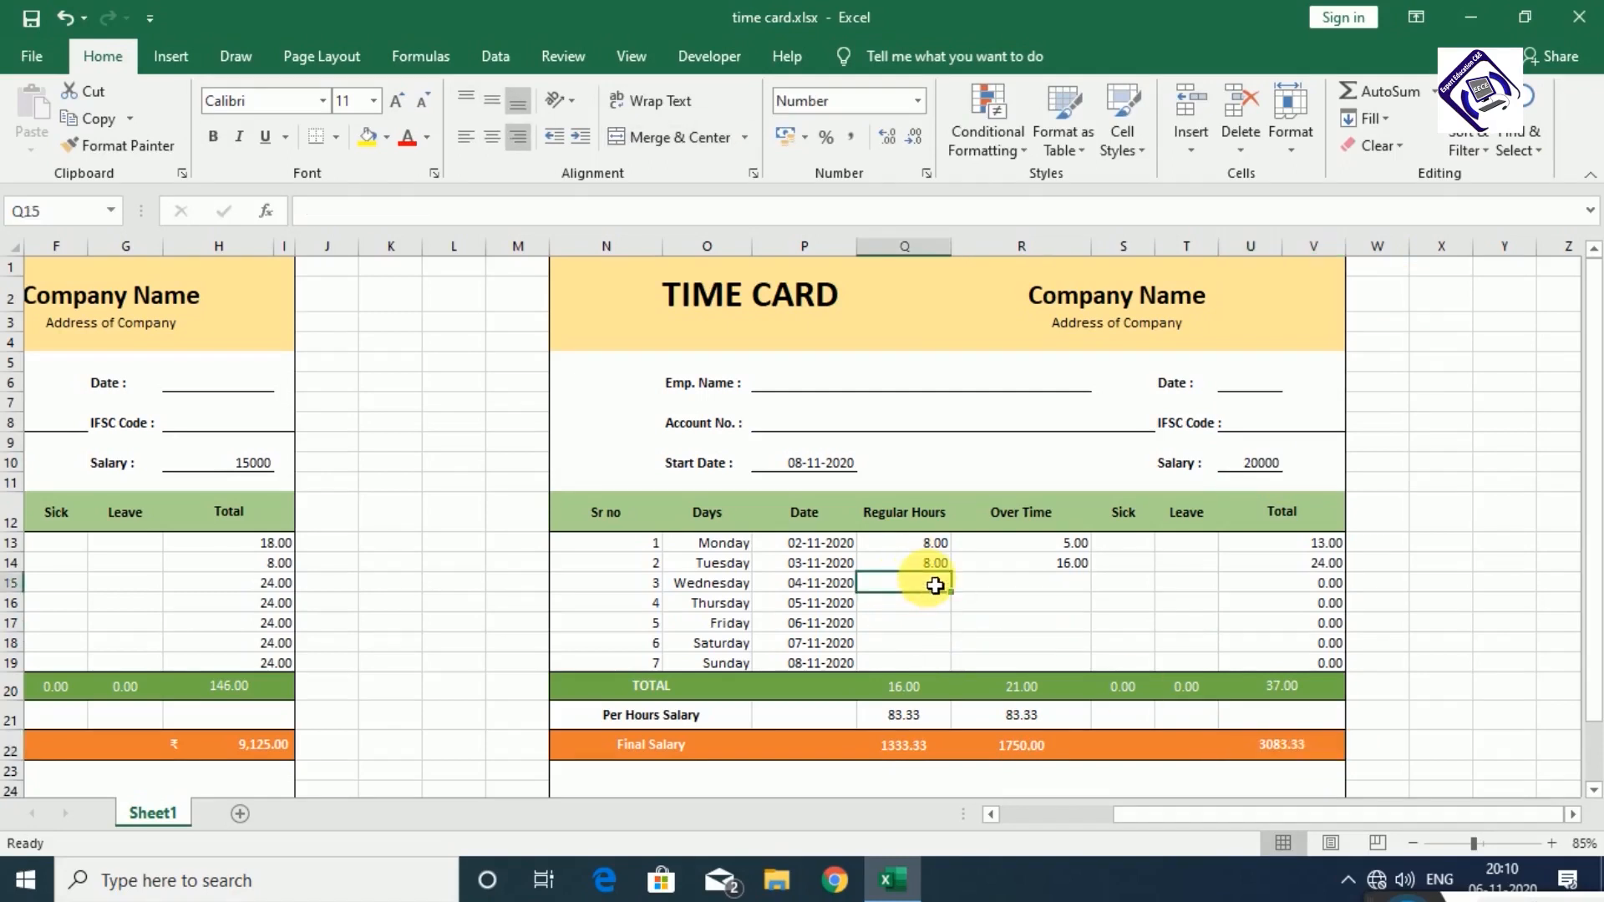
pyautogui.write('8')
pyautogui.press('Return')
pyautogui.write('8')
pyautogui.press('Return')
pyautogui.write('8')
pyautogui.press('Return')
pyautogui.write('8')
pyautogui.press('Return')
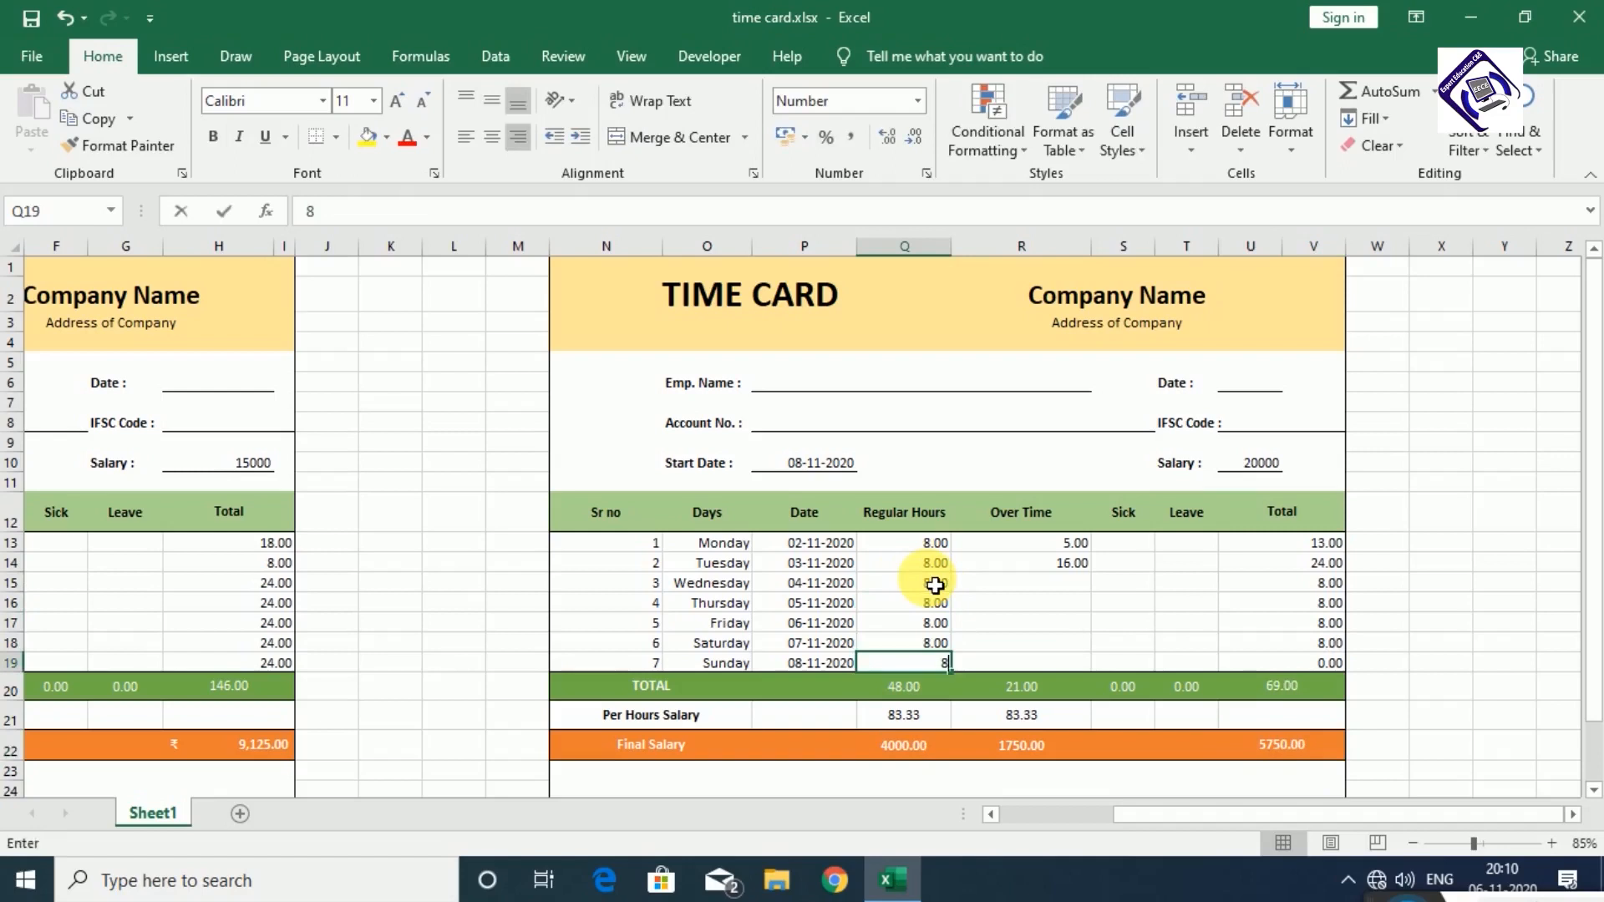
pyautogui.write('8')
pyautogui.press('Return')
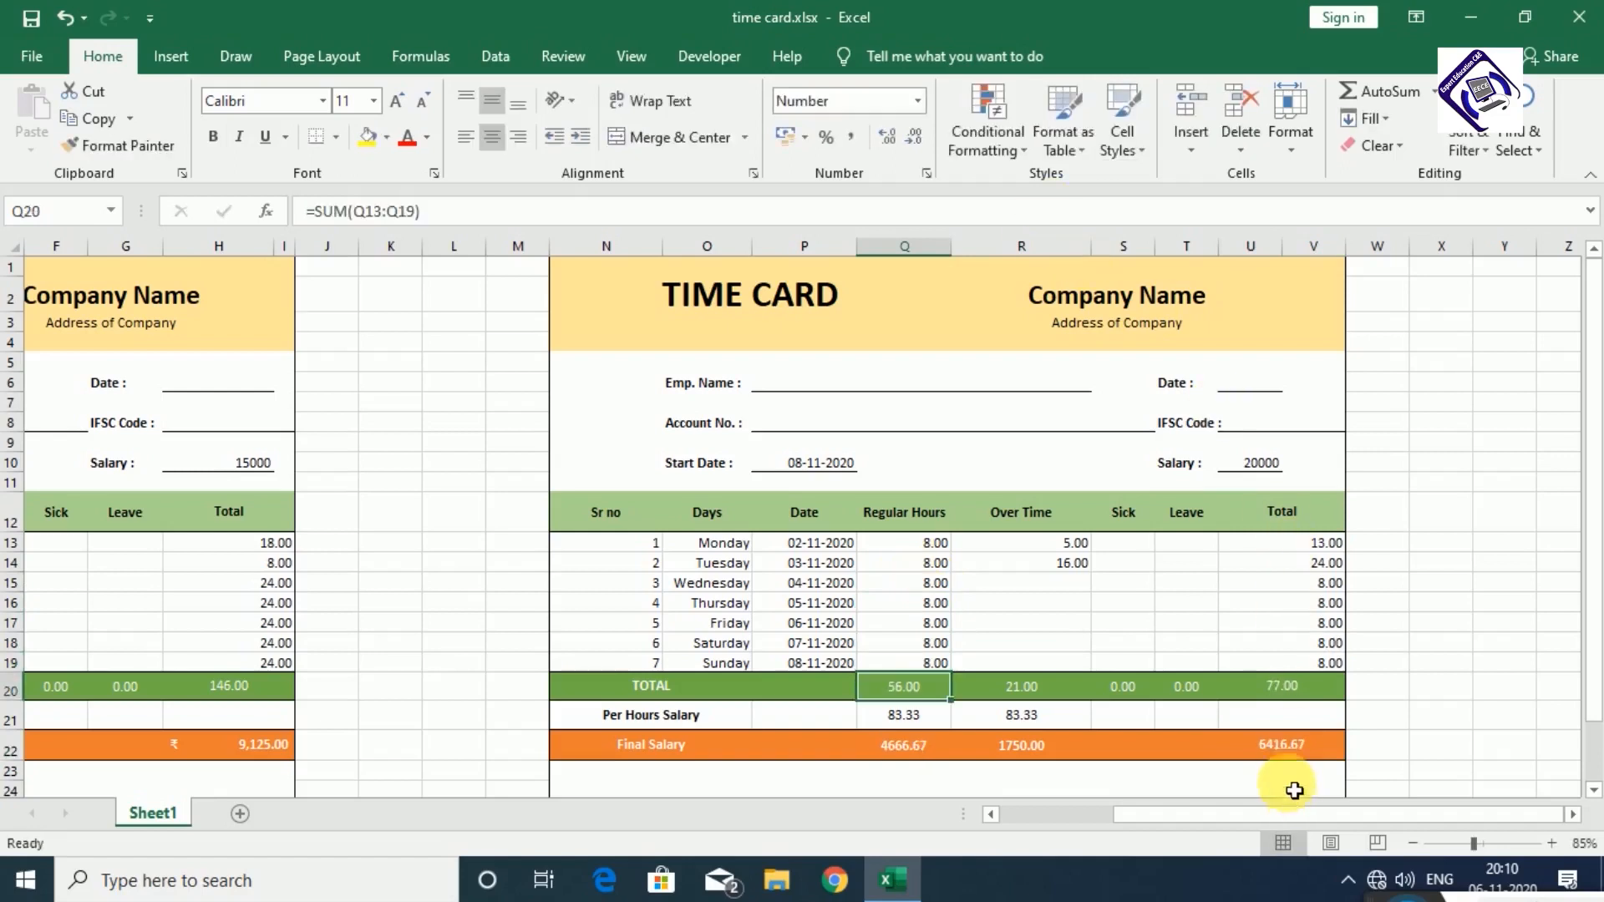
# - Enter 4 overtime hours for each day from Wednesday to Sunday, R15 to R19, and check the Final Salary cells
pyautogui.click(1079, 585)
pyautogui.write('4')
pyautogui.press('Return')
pyautogui.write('4')
pyautogui.press('Return')
pyautogui.write('4')
pyautogui.press('Return')
pyautogui.write('4')
pyautogui.press('Return')
pyautogui.write('4')
pyautogui.press('Return')
pyautogui.moveTo(1593, 694); pyautogui.dragTo(1594, 783)
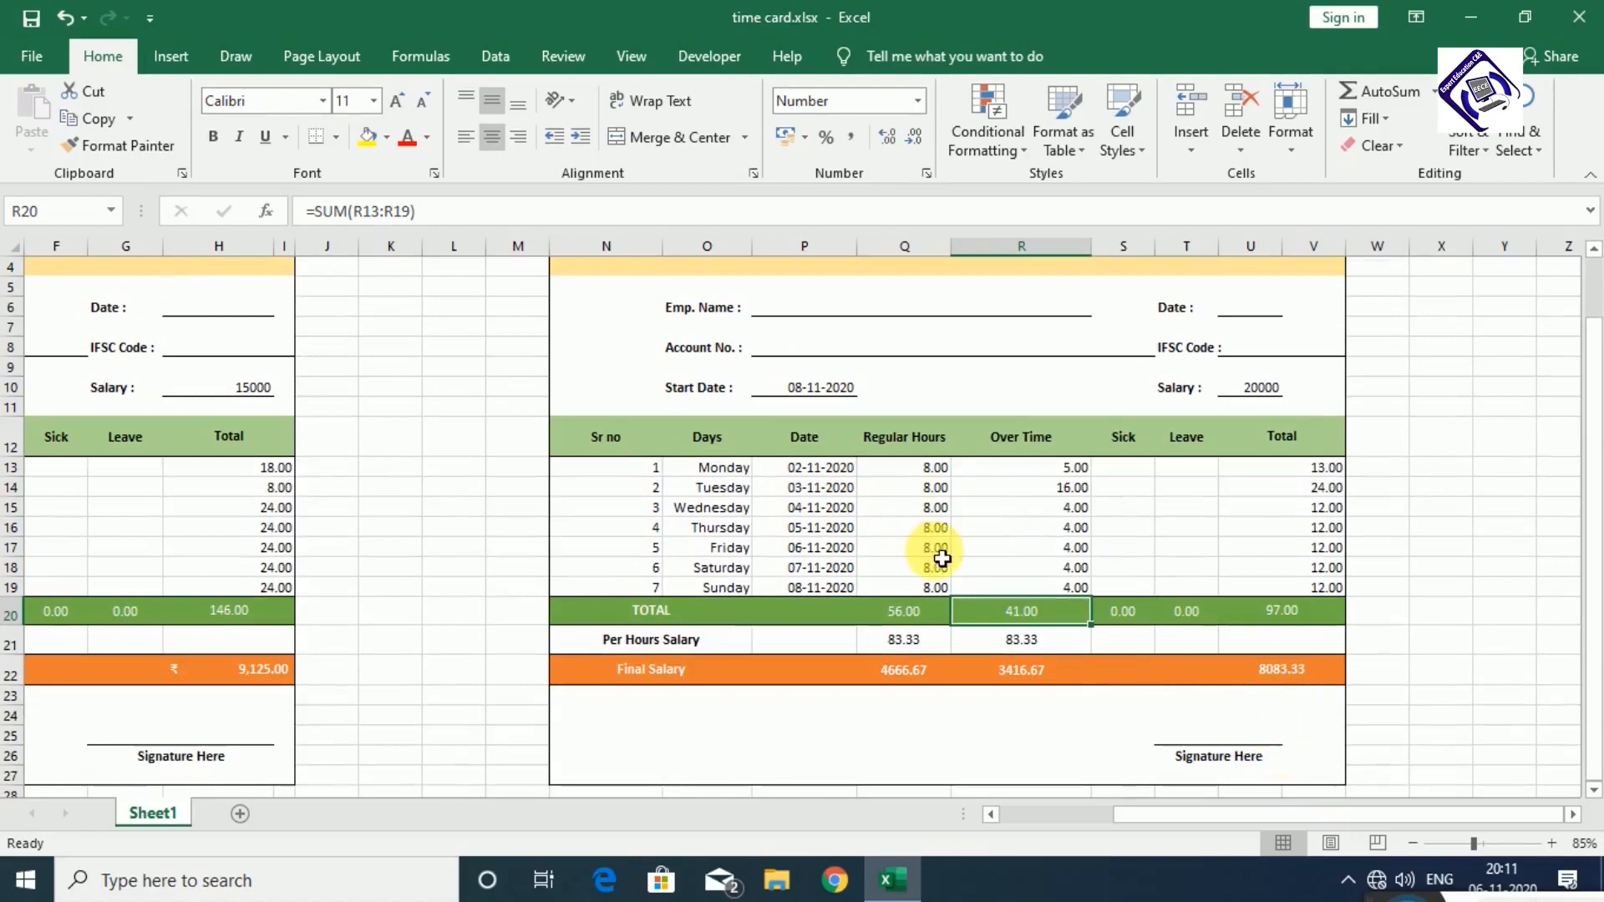
pyautogui.scroll(1, 932, 555)
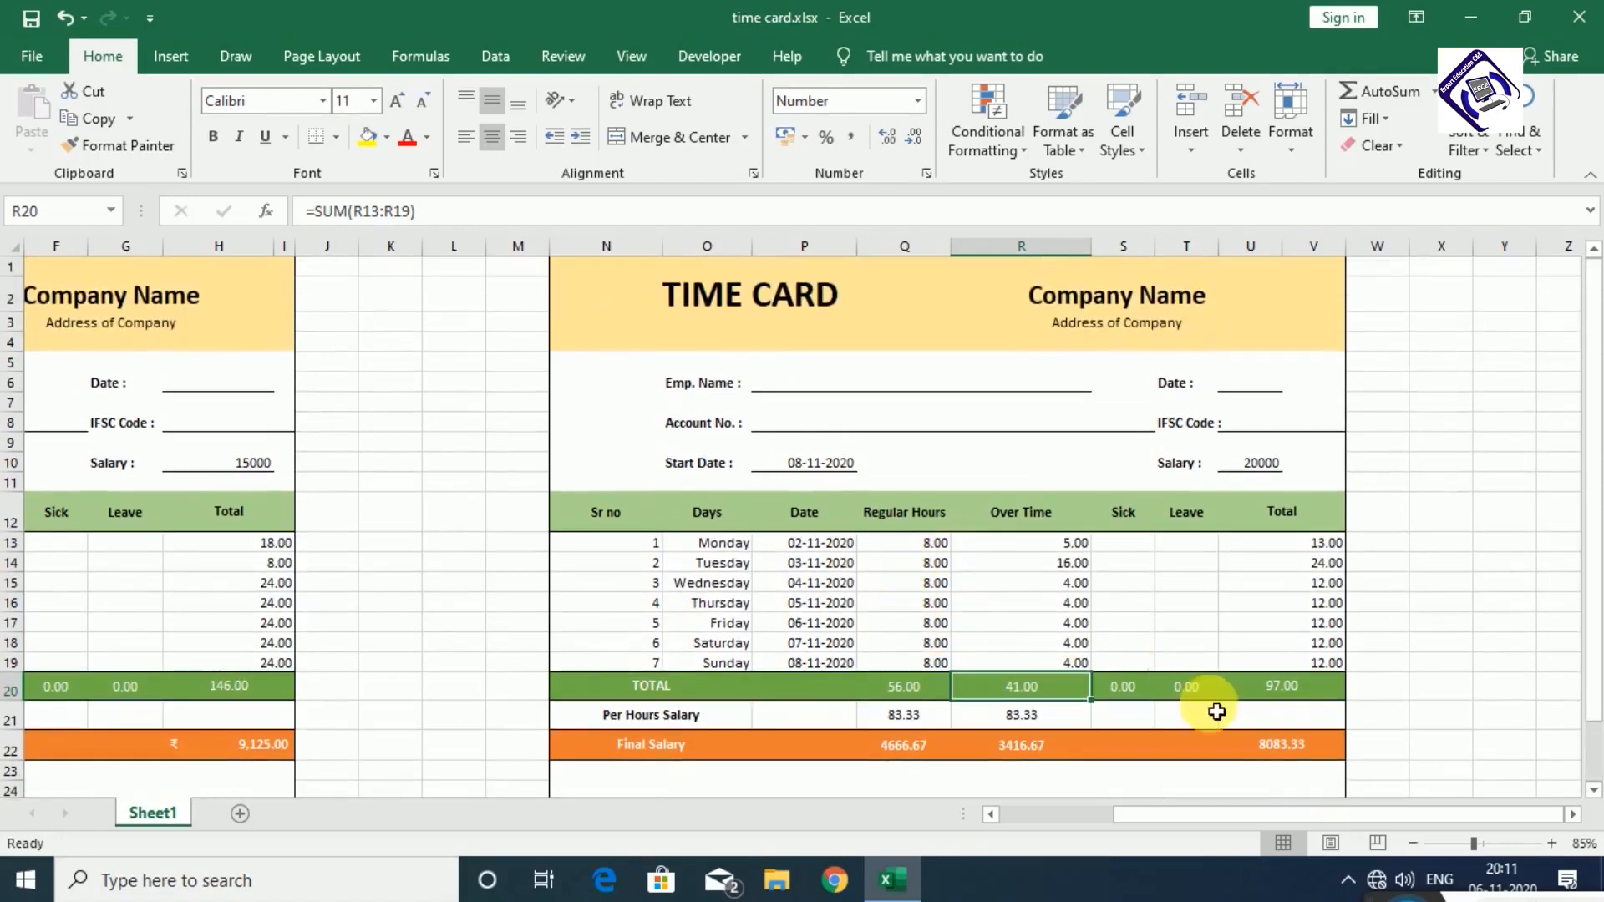
pyautogui.click(1020, 747)
pyautogui.click(931, 749)
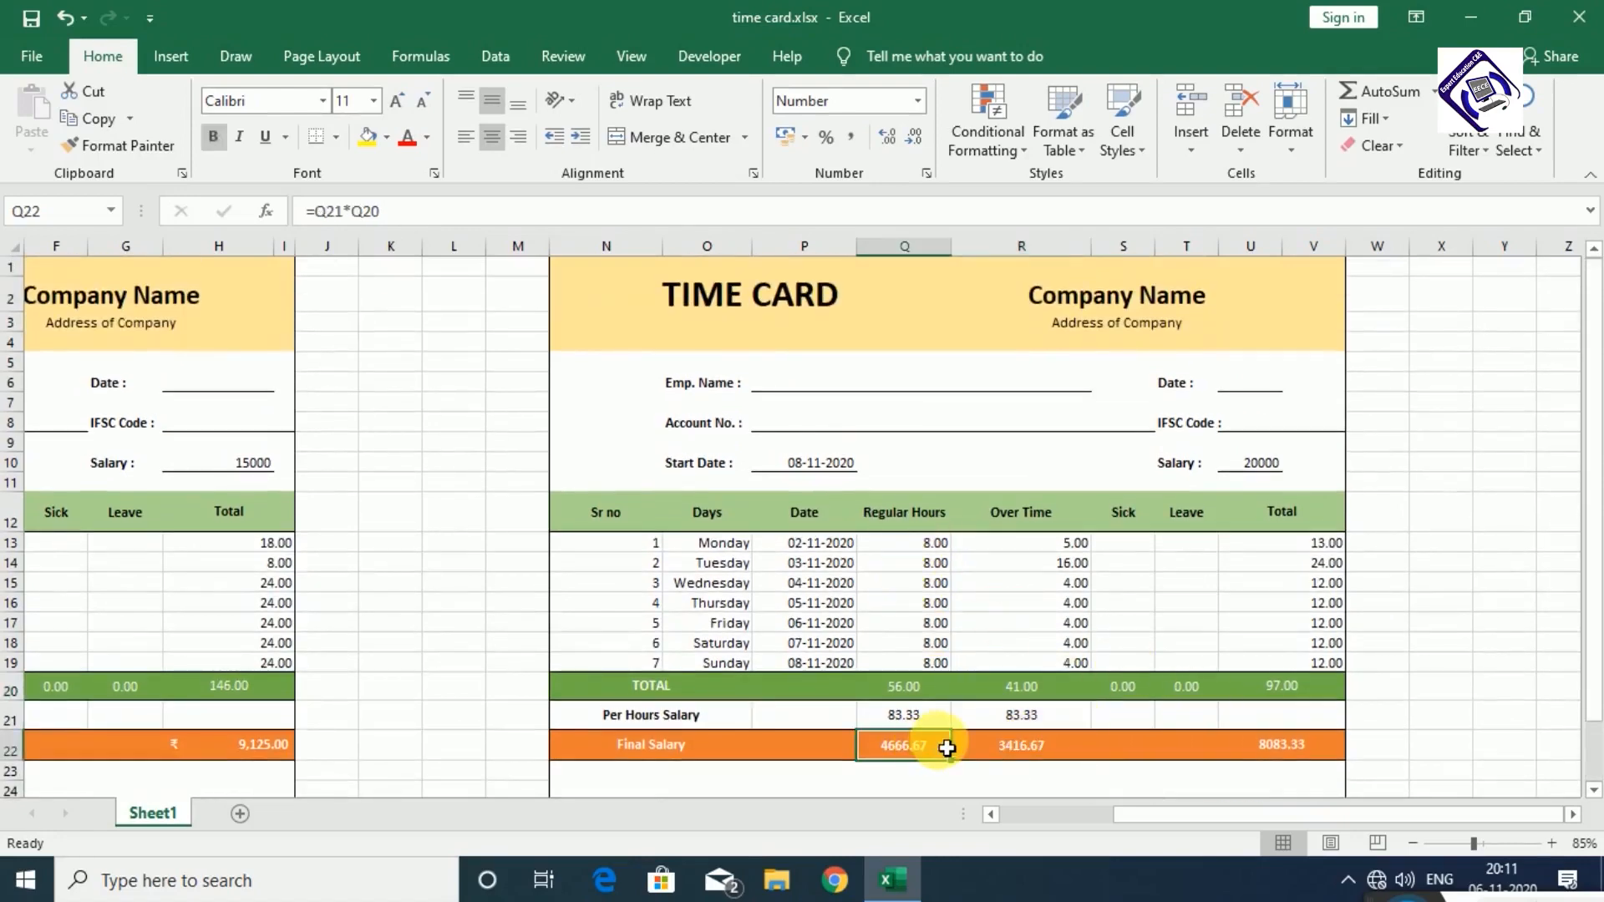